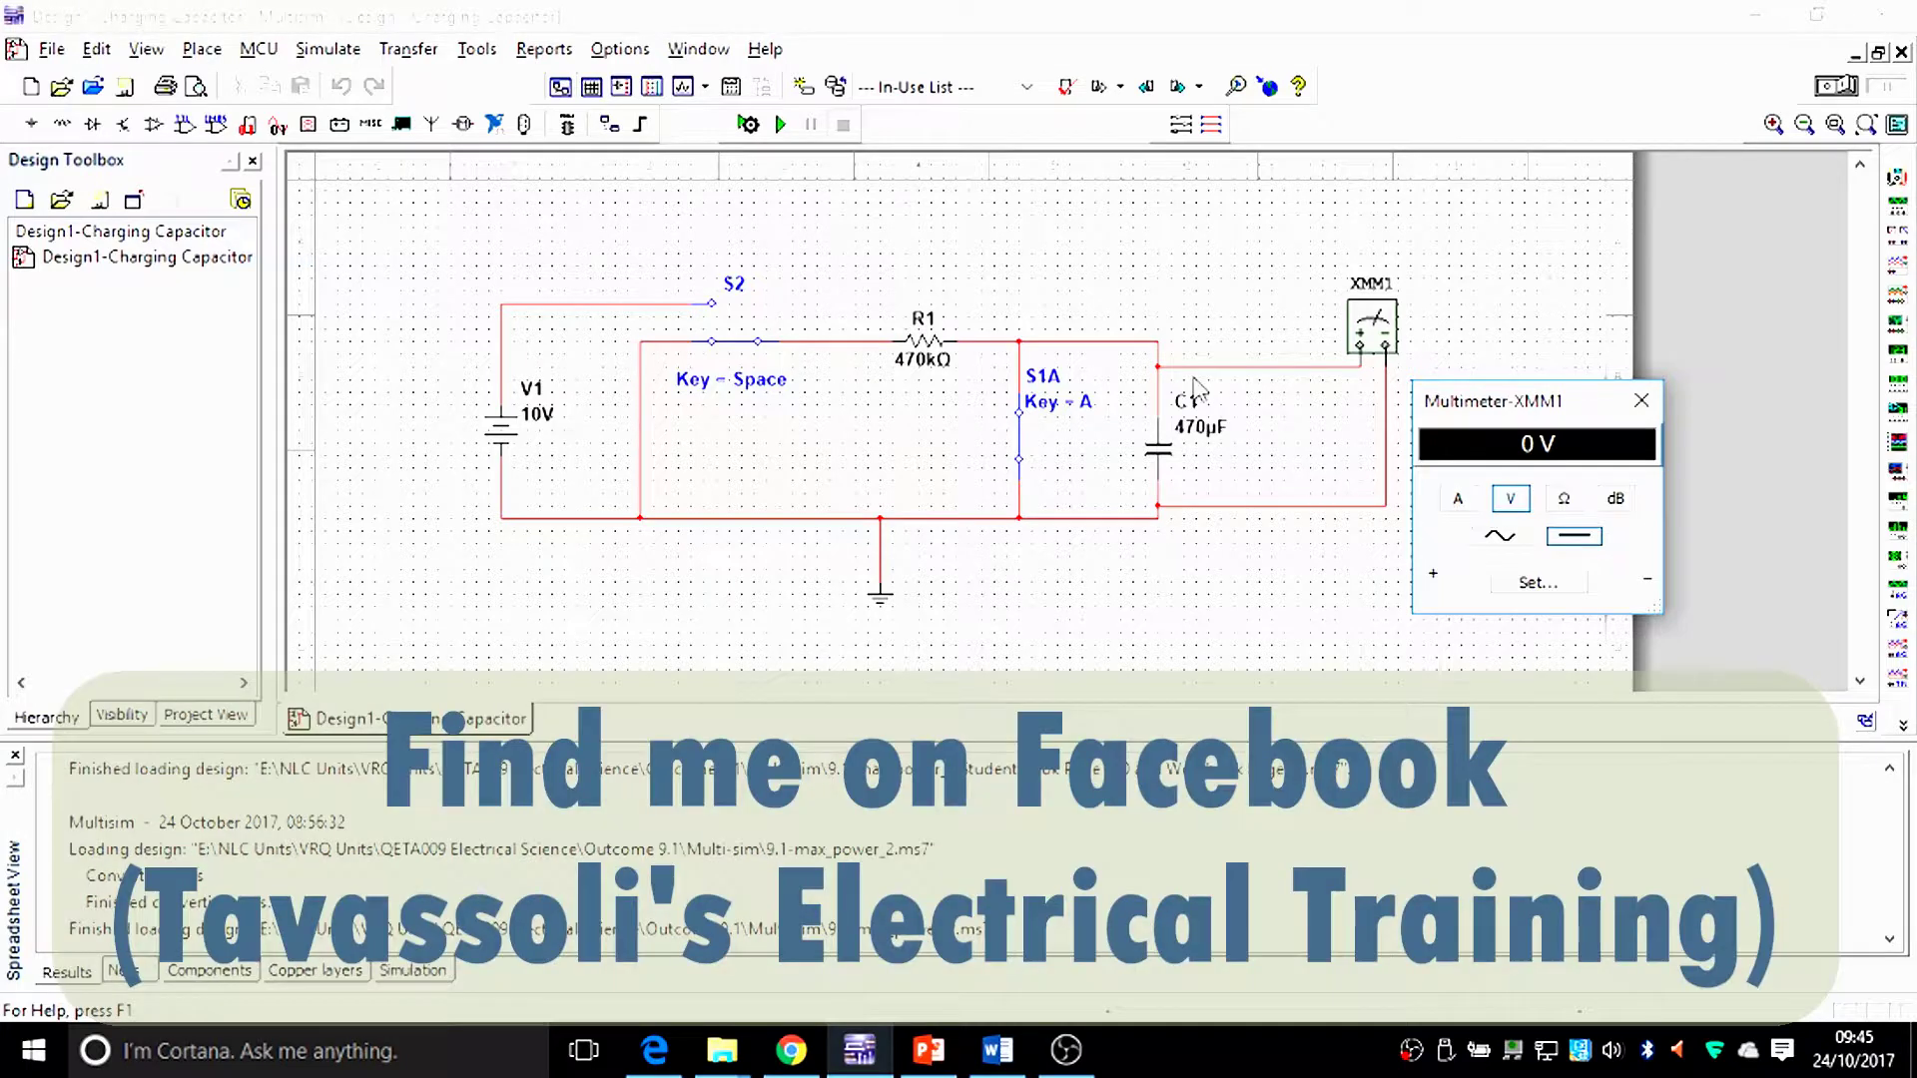
# Move the XMM1 multimeter window up level with its symbol and open the Charging & Discharging workbook from the Unit 6-After Christmas folder.
pyautogui.click(1360, 350)
pyautogui.moveTo(1523, 410); pyautogui.dragTo(1518, 316)
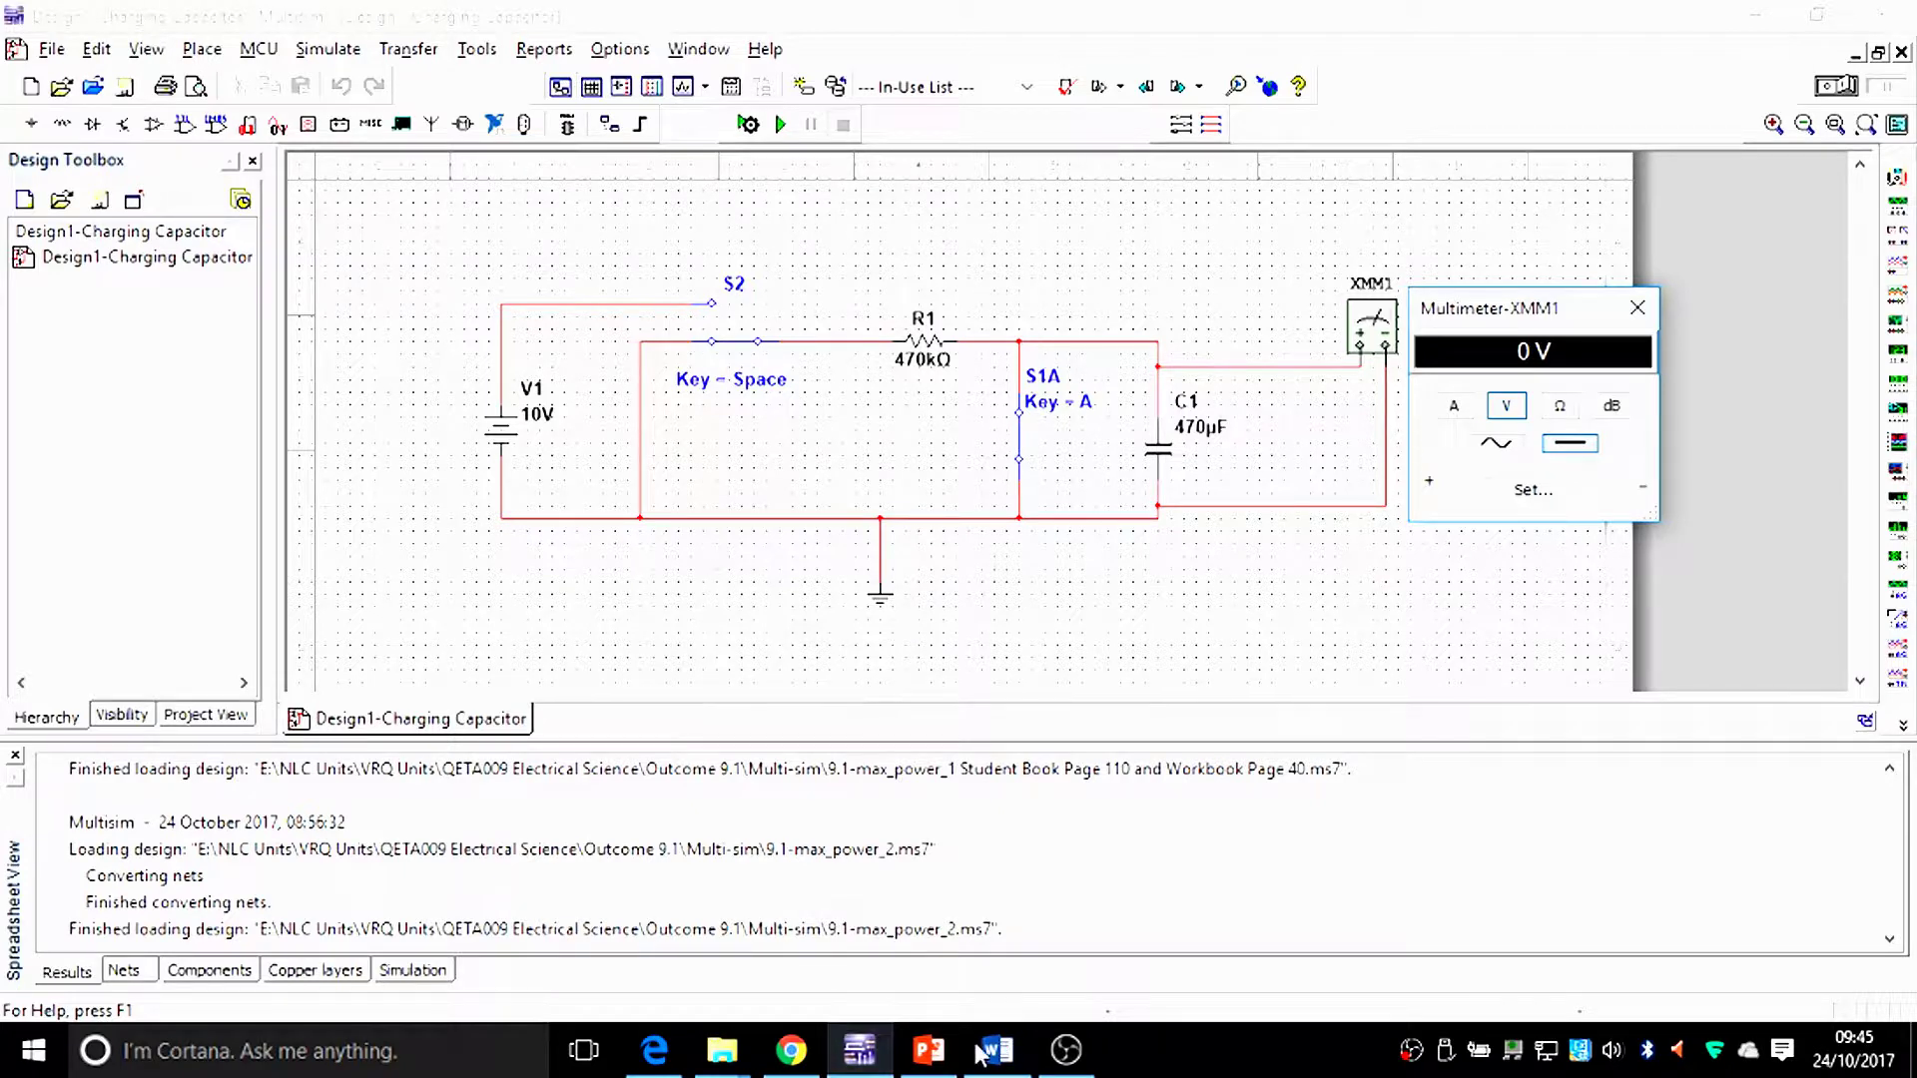
pyautogui.moveTo(988, 1053)
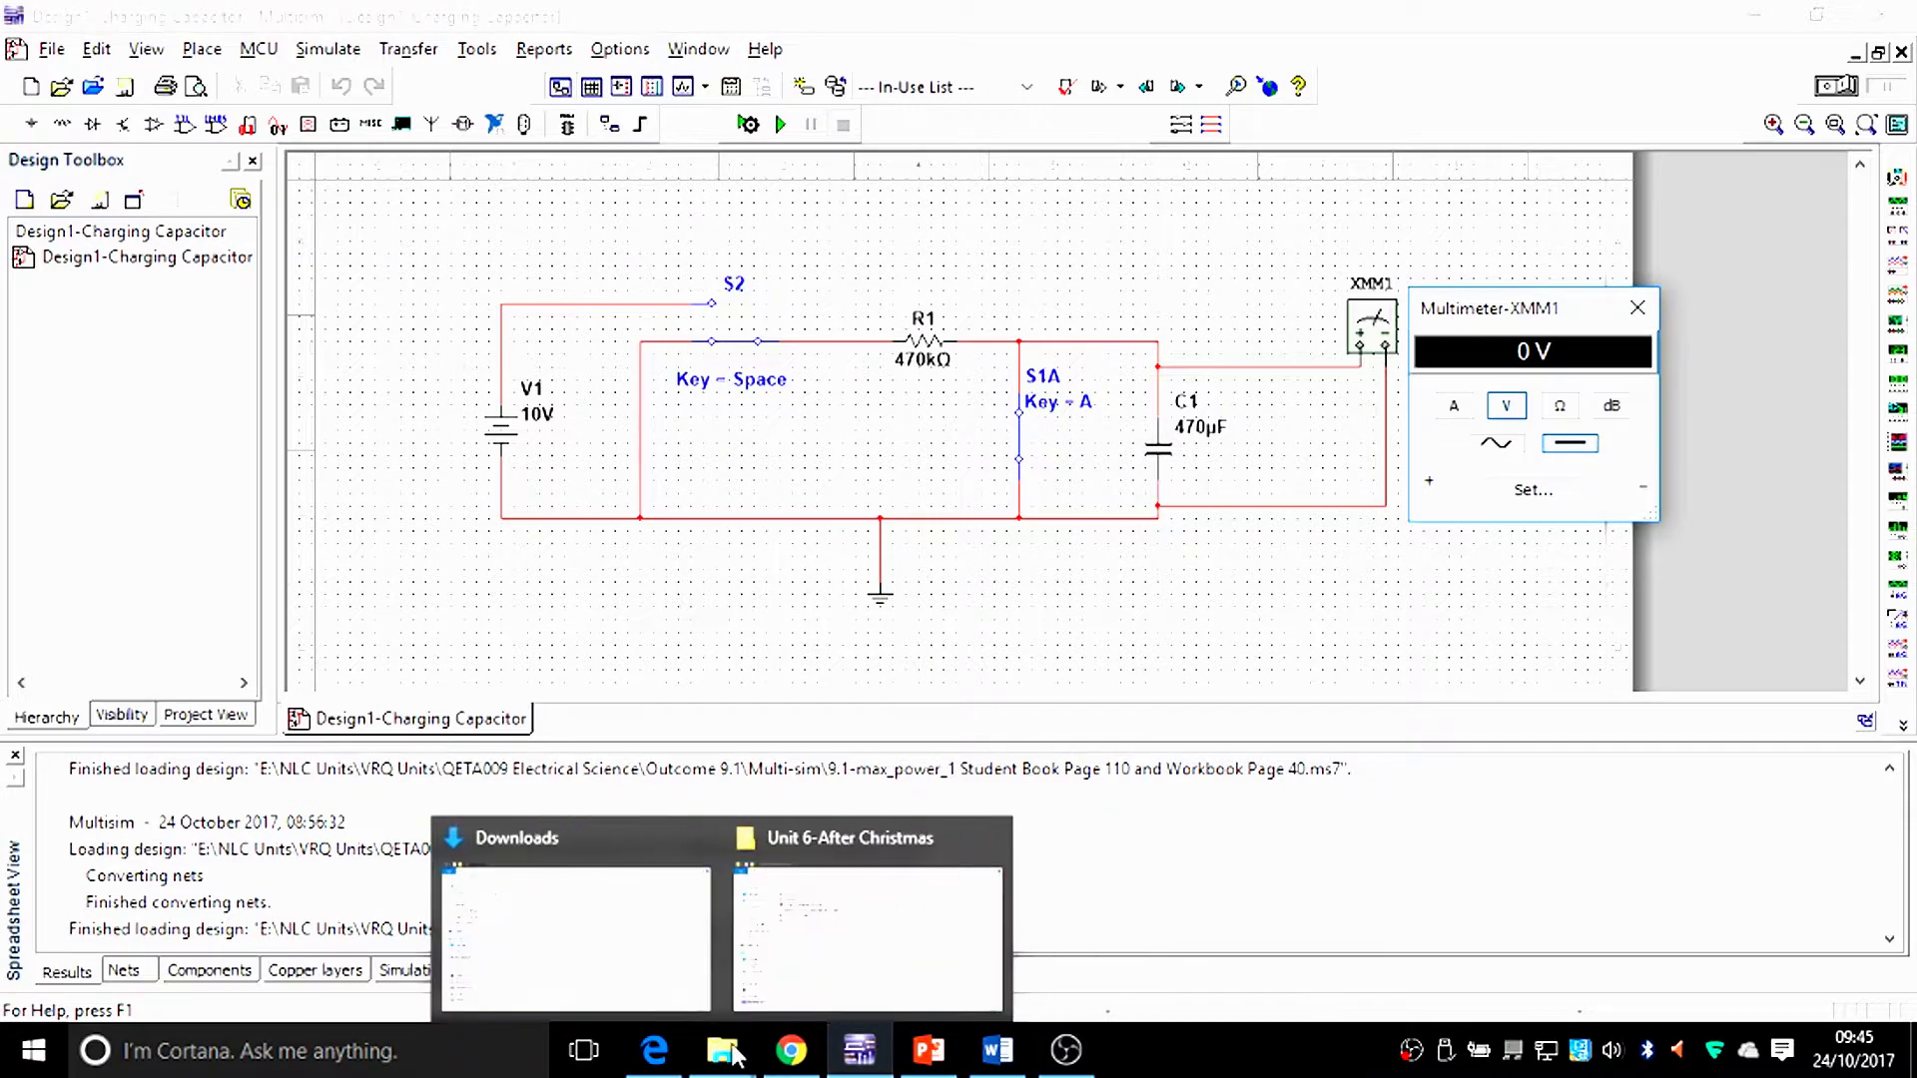
pyautogui.click(1063, 918)
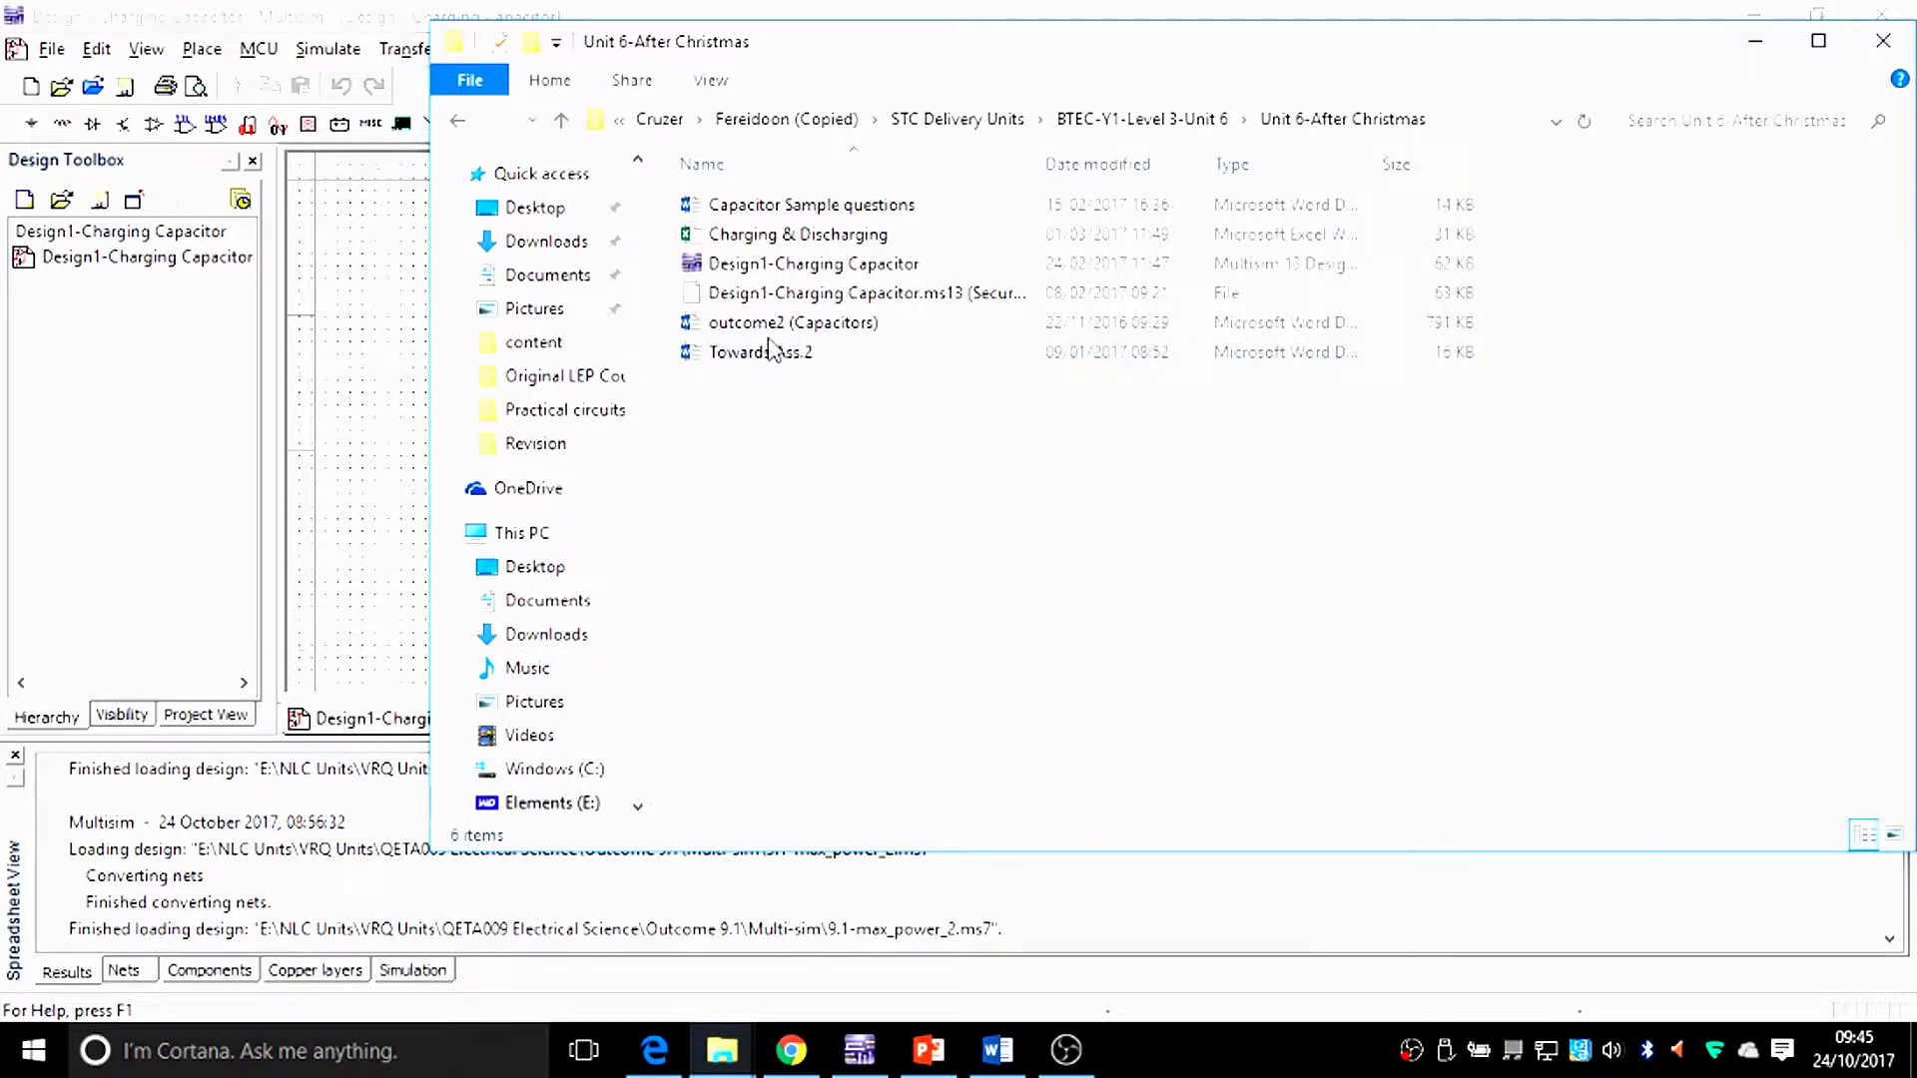
pyautogui.doubleClick(783, 238)
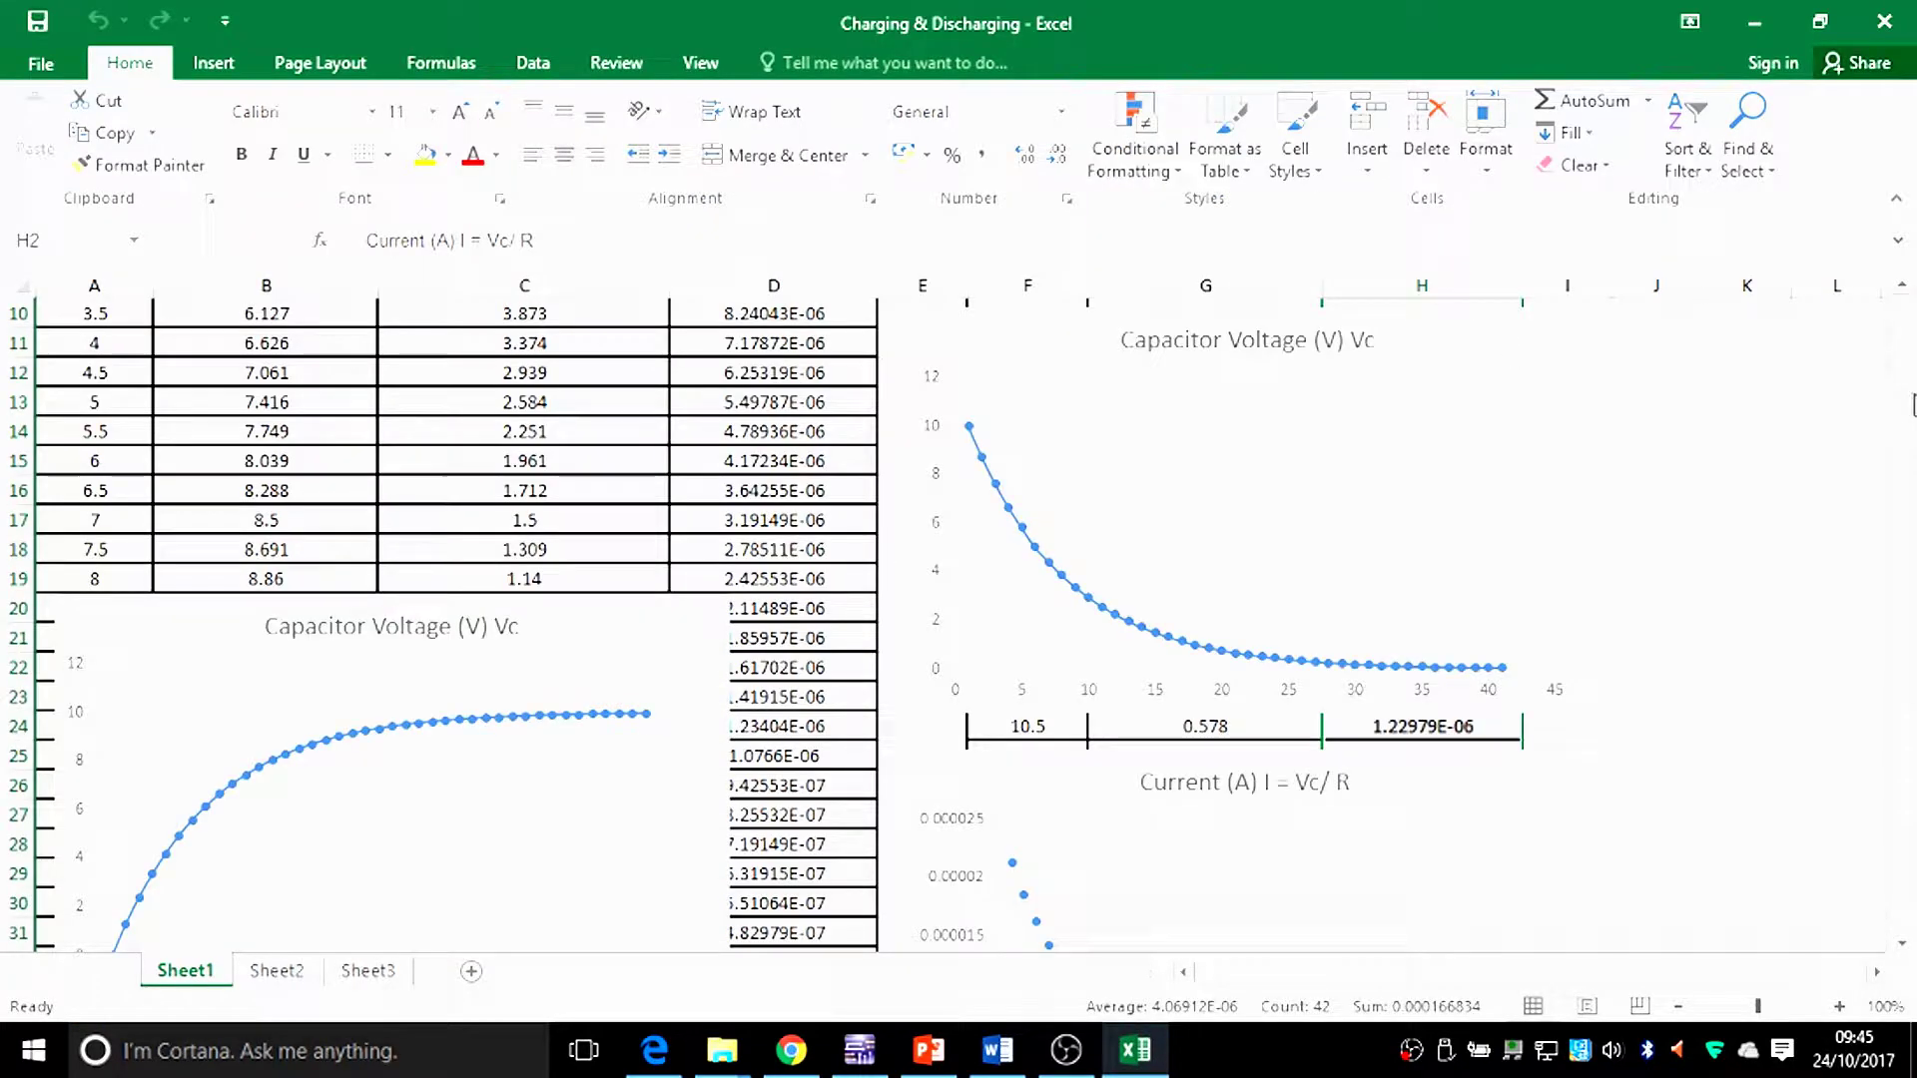
# Move the discharging Capacitor Voltage chart off the Capacitor Discharging table into the empty columns beside column H.
pyautogui.moveTo(1908, 458); pyautogui.dragTo(1912, 322)
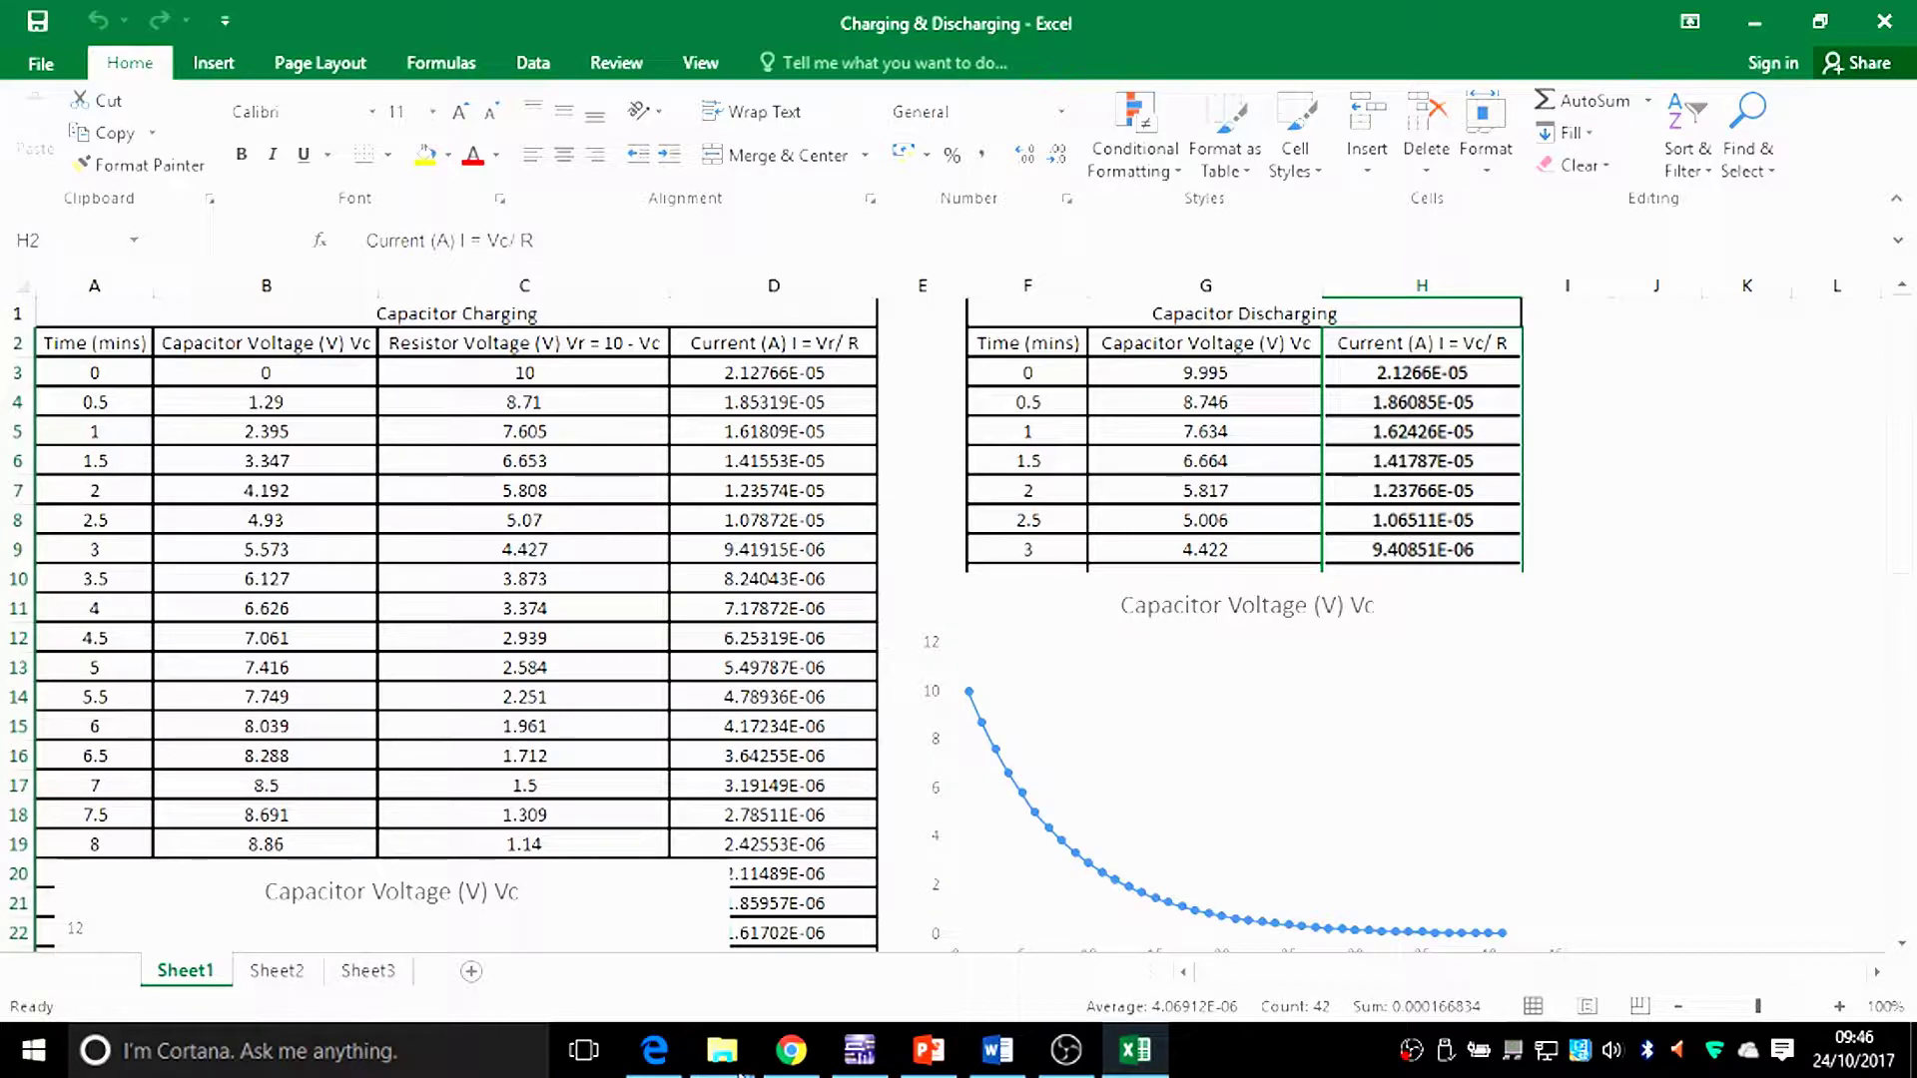
pyautogui.hscroll(3, 966, 799)
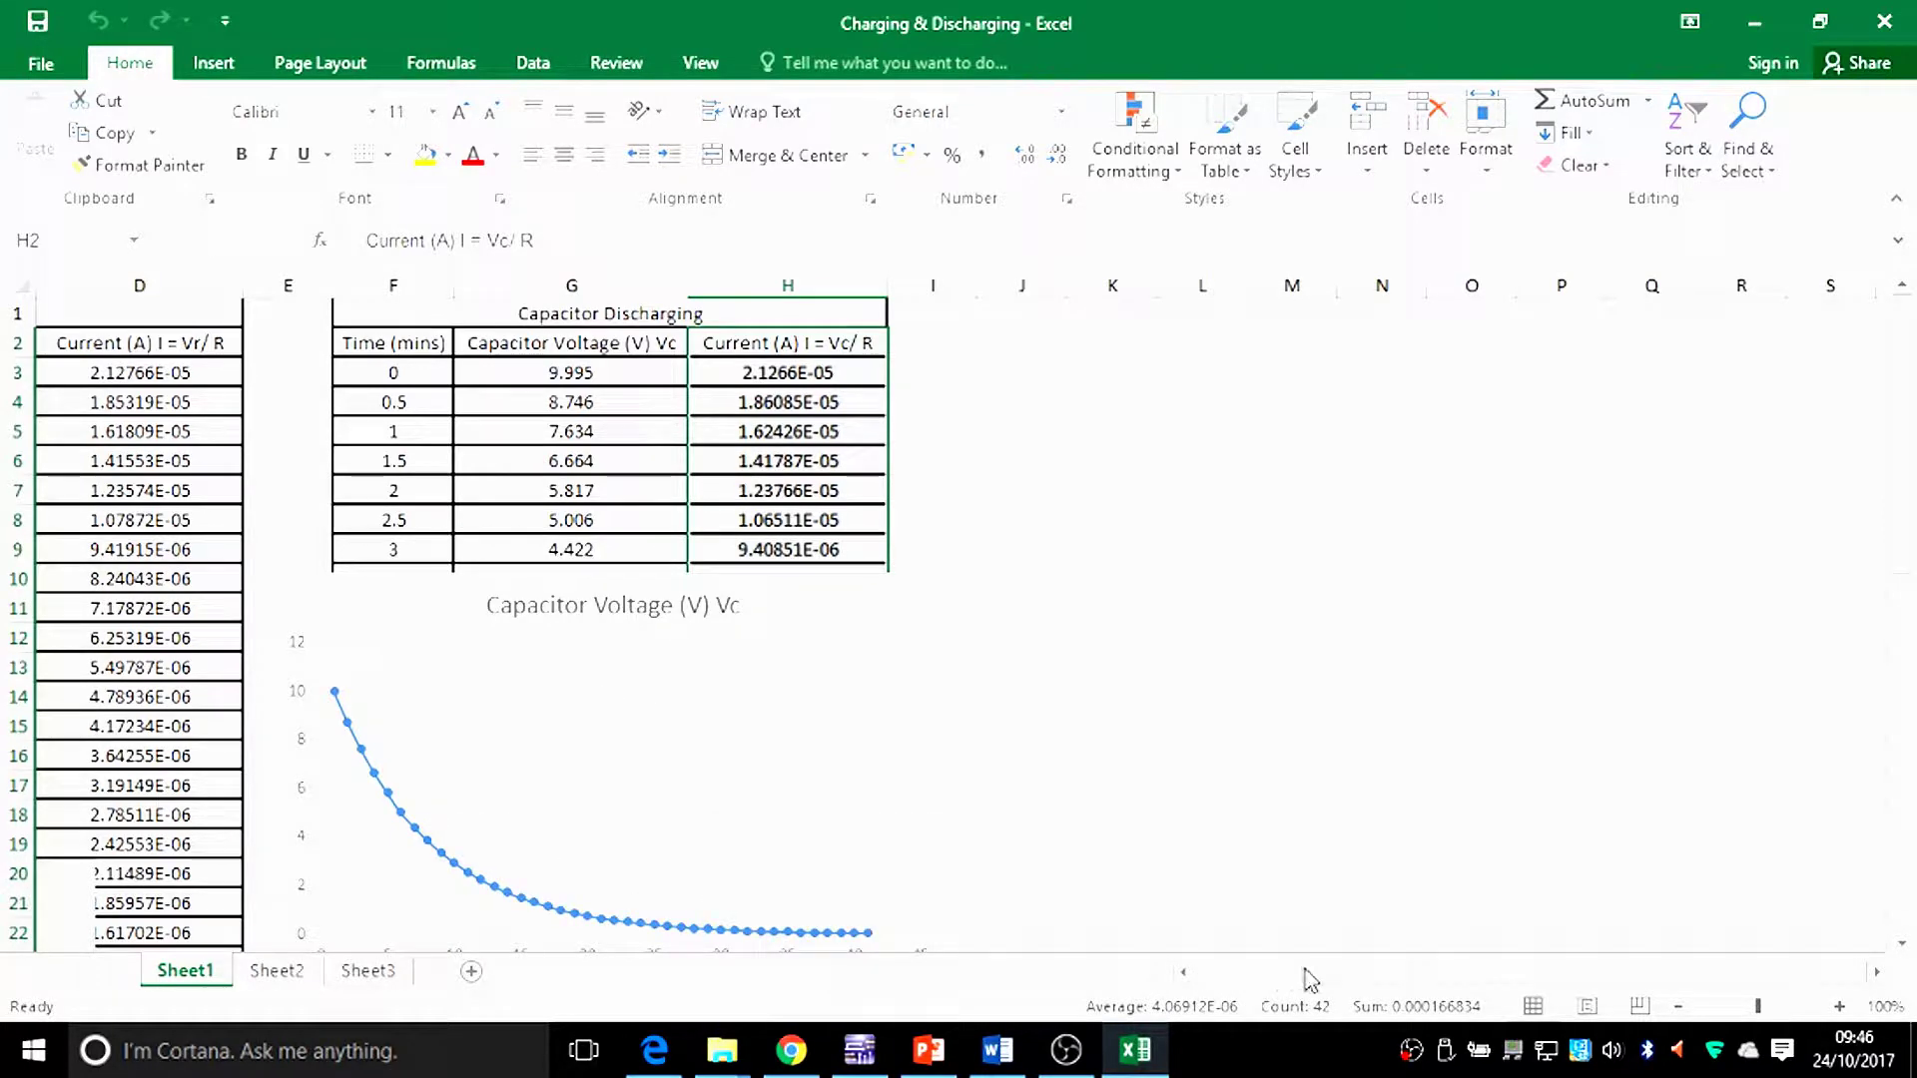
pyautogui.hscroll(-1, 1309, 973)
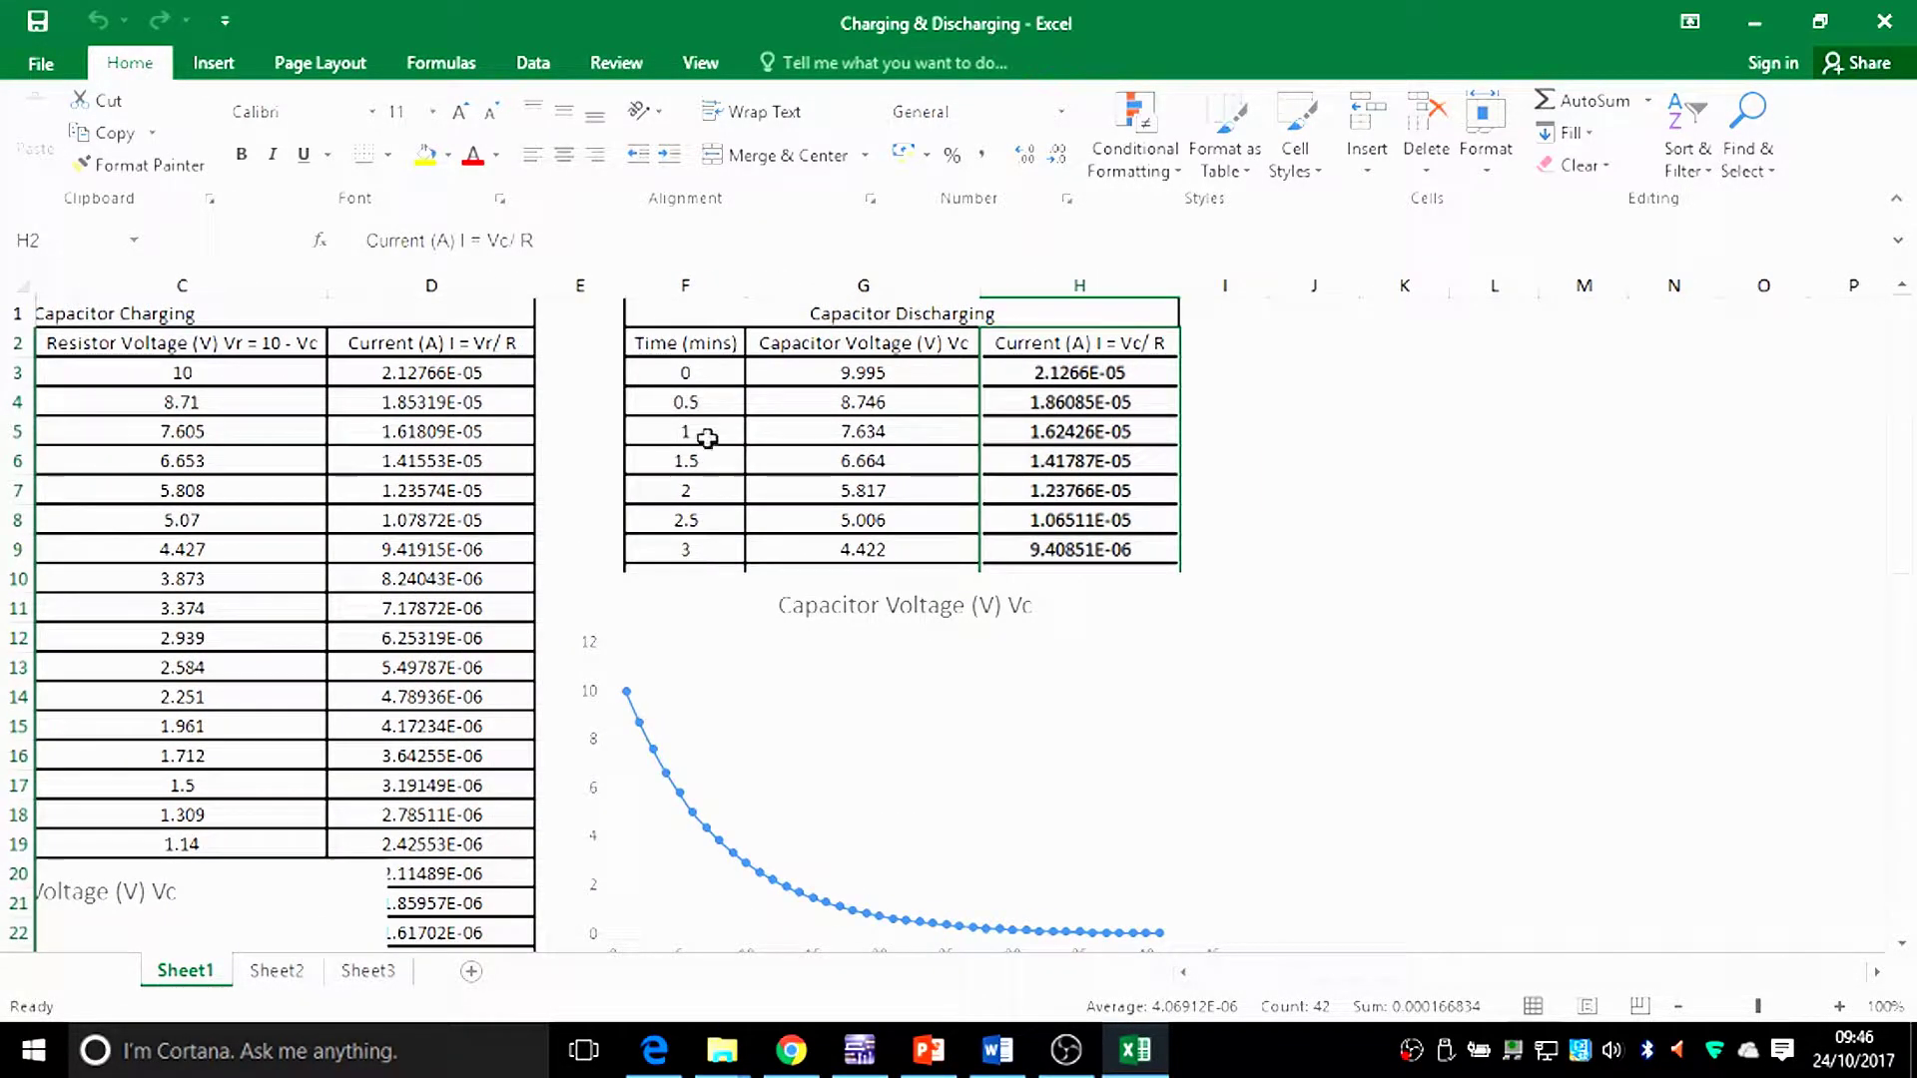
pyautogui.moveTo(740, 603); pyautogui.dragTo(1362, 369)
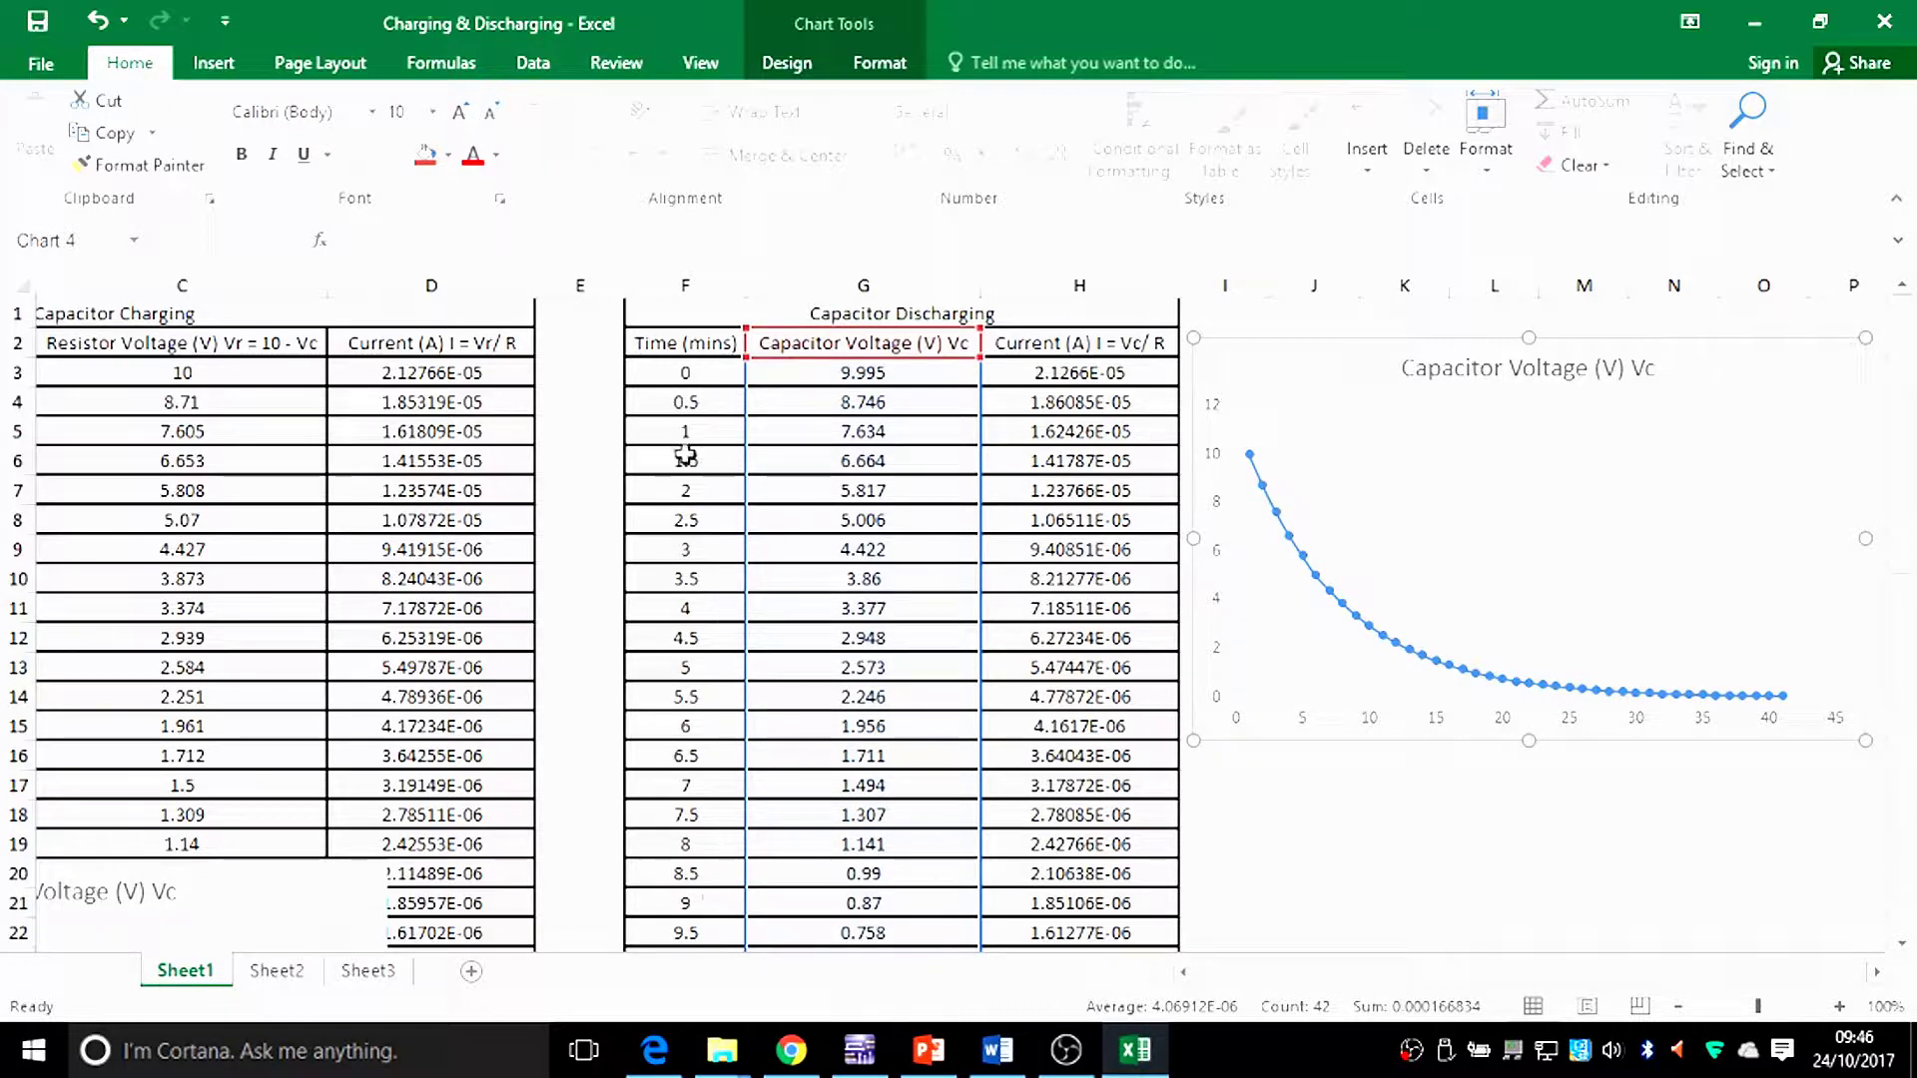
# Move the remaining voltage and current charts off the Capacitor Charging table, placing them beside and below the discharging data.
pyautogui.moveTo(1906, 398)
pyautogui.mouseDown()
pyautogui.moveTo(1913, 604)
pyautogui.moveTo(1913, 385)
pyautogui.mouseUp()
pyautogui.moveTo(1339, 984); pyautogui.dragTo(1308, 986)
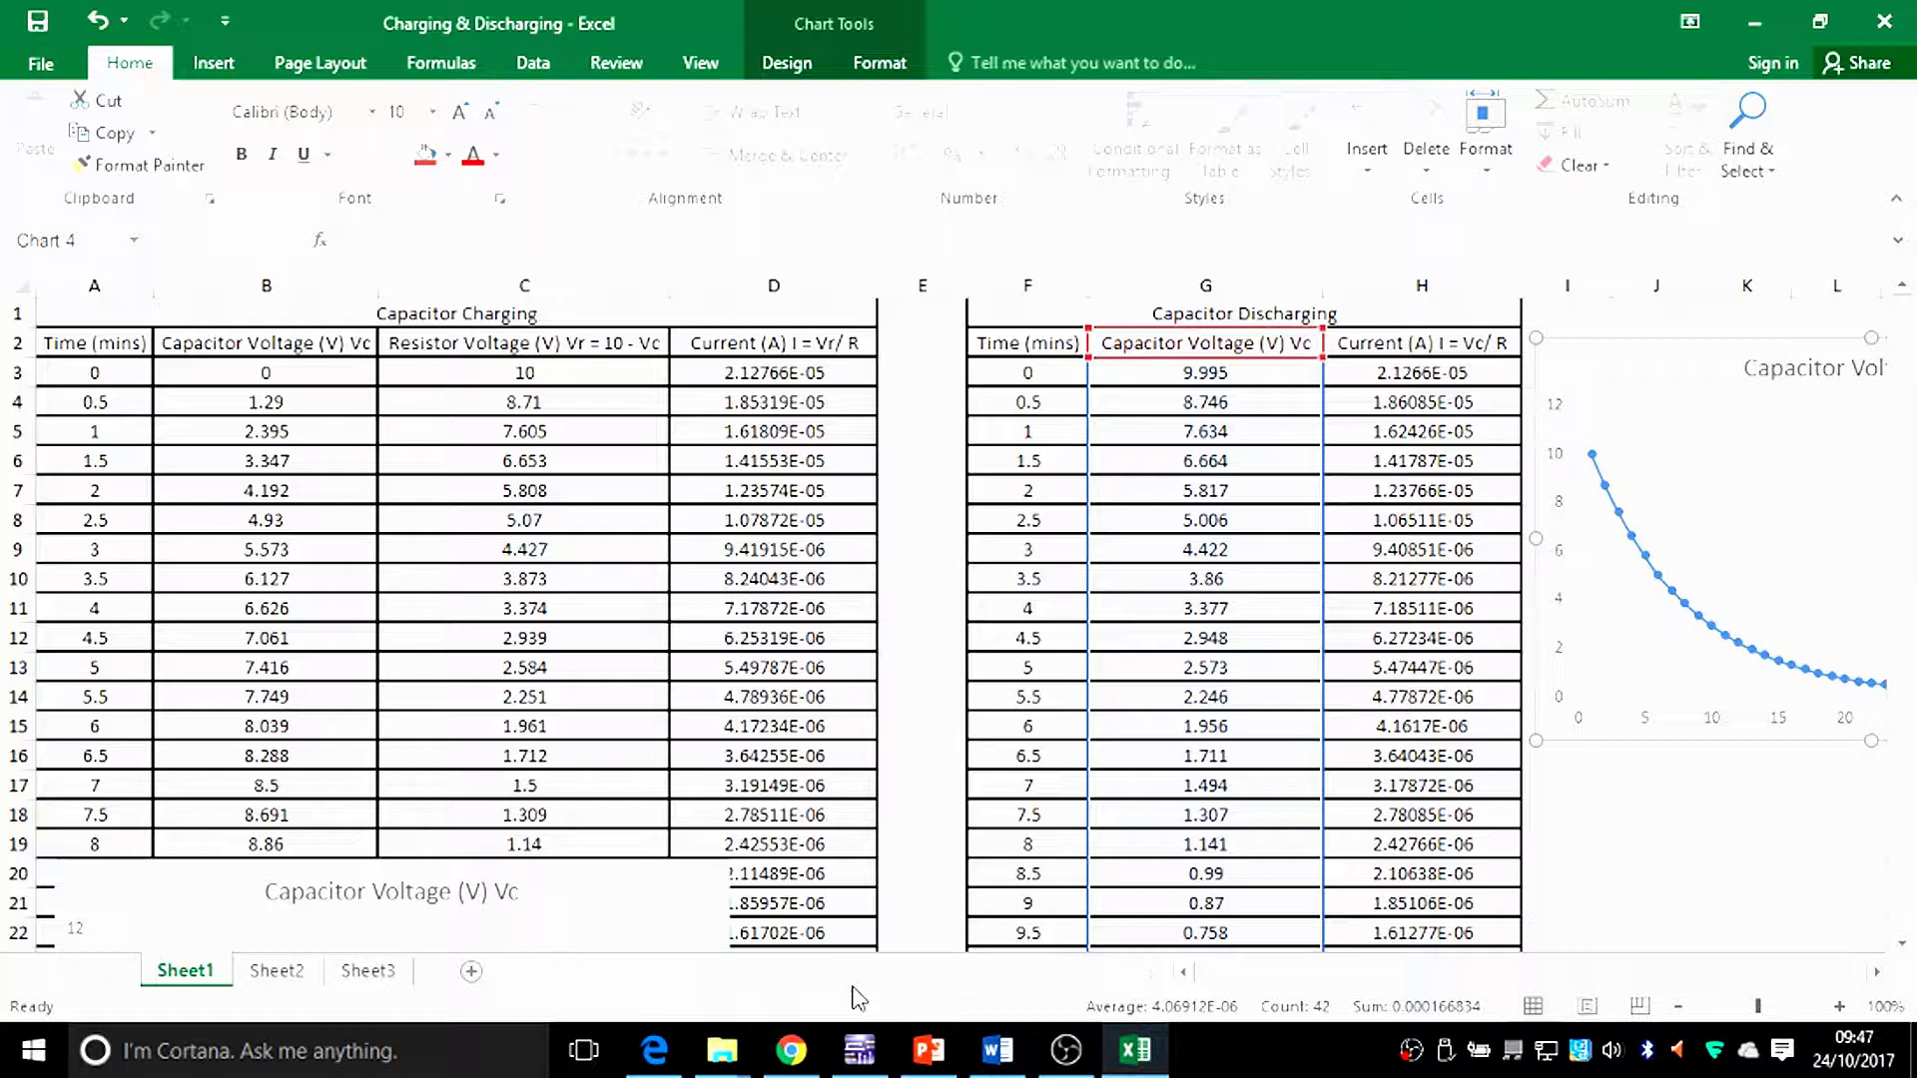
pyautogui.hscroll(6, 1835, 1067)
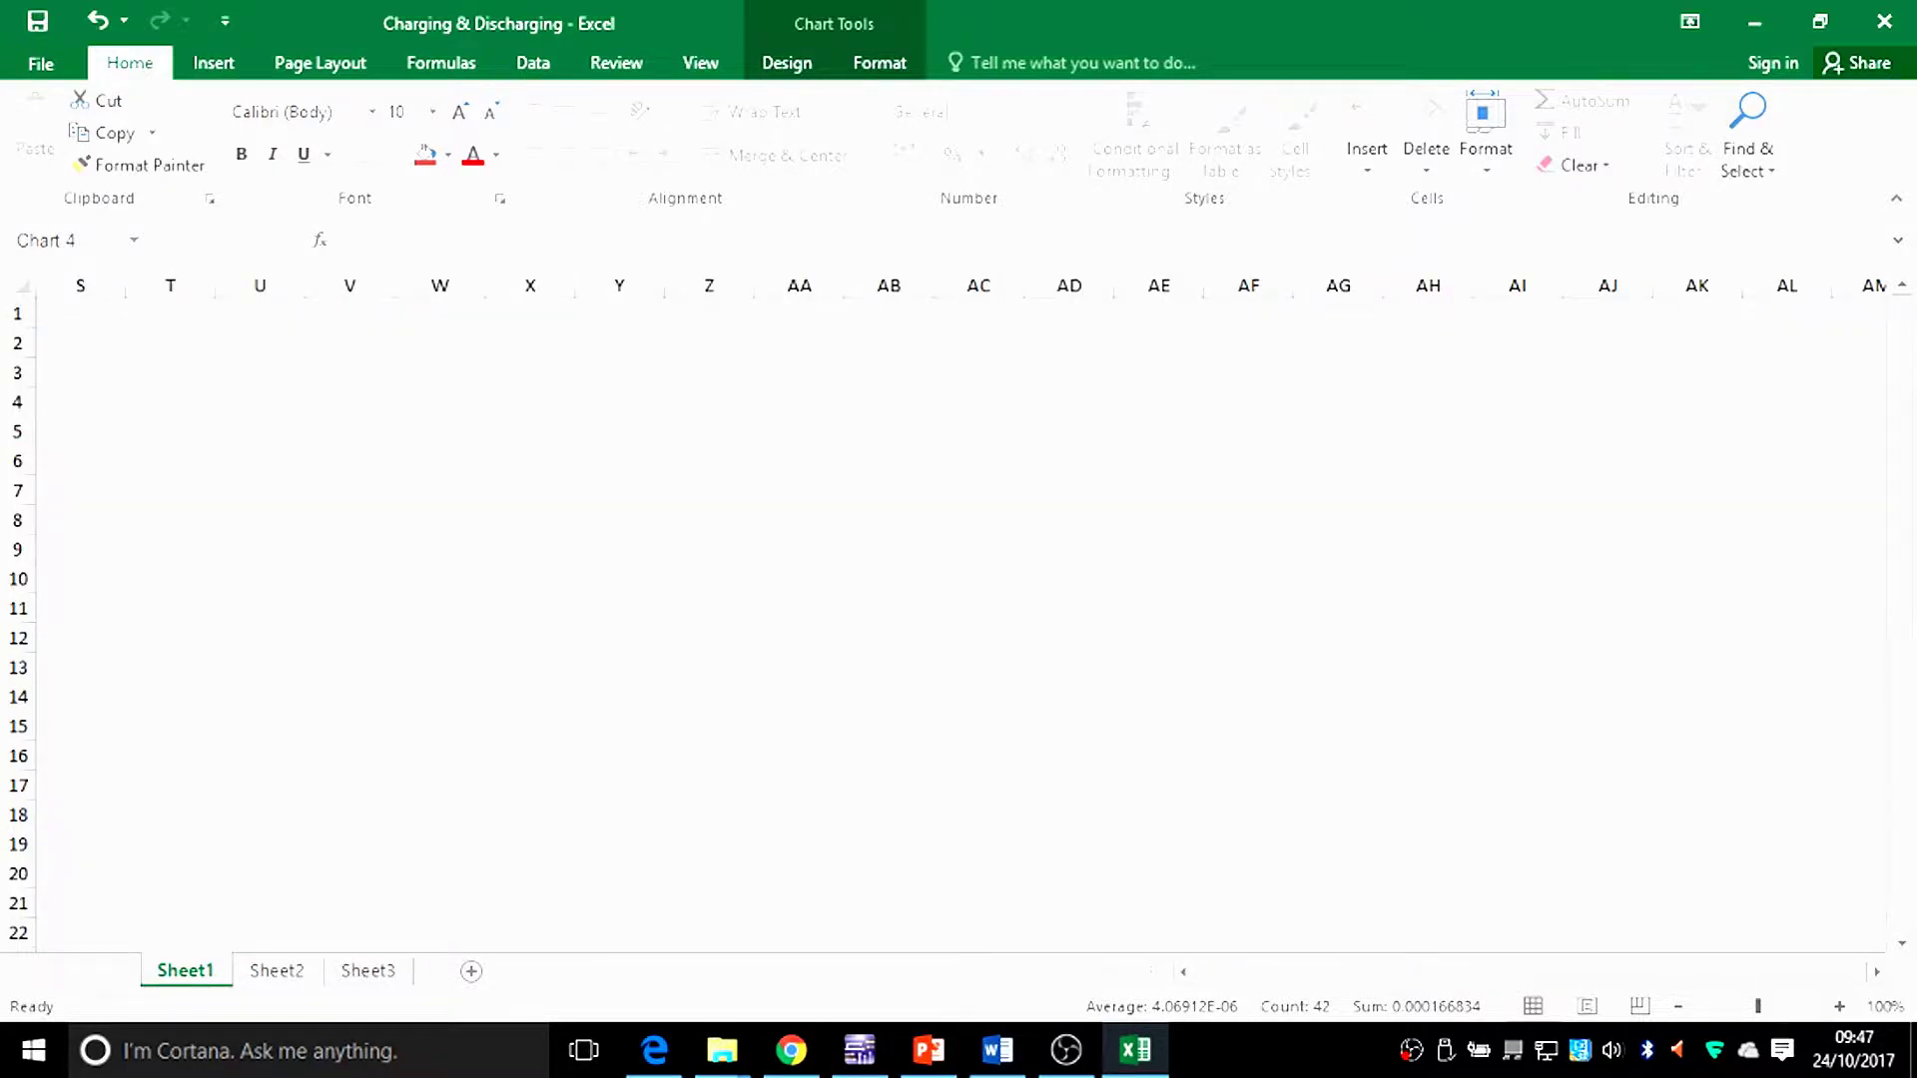
pyautogui.hscroll(-2, 1685, 989)
pyautogui.hscroll(-5, 1685, 988)
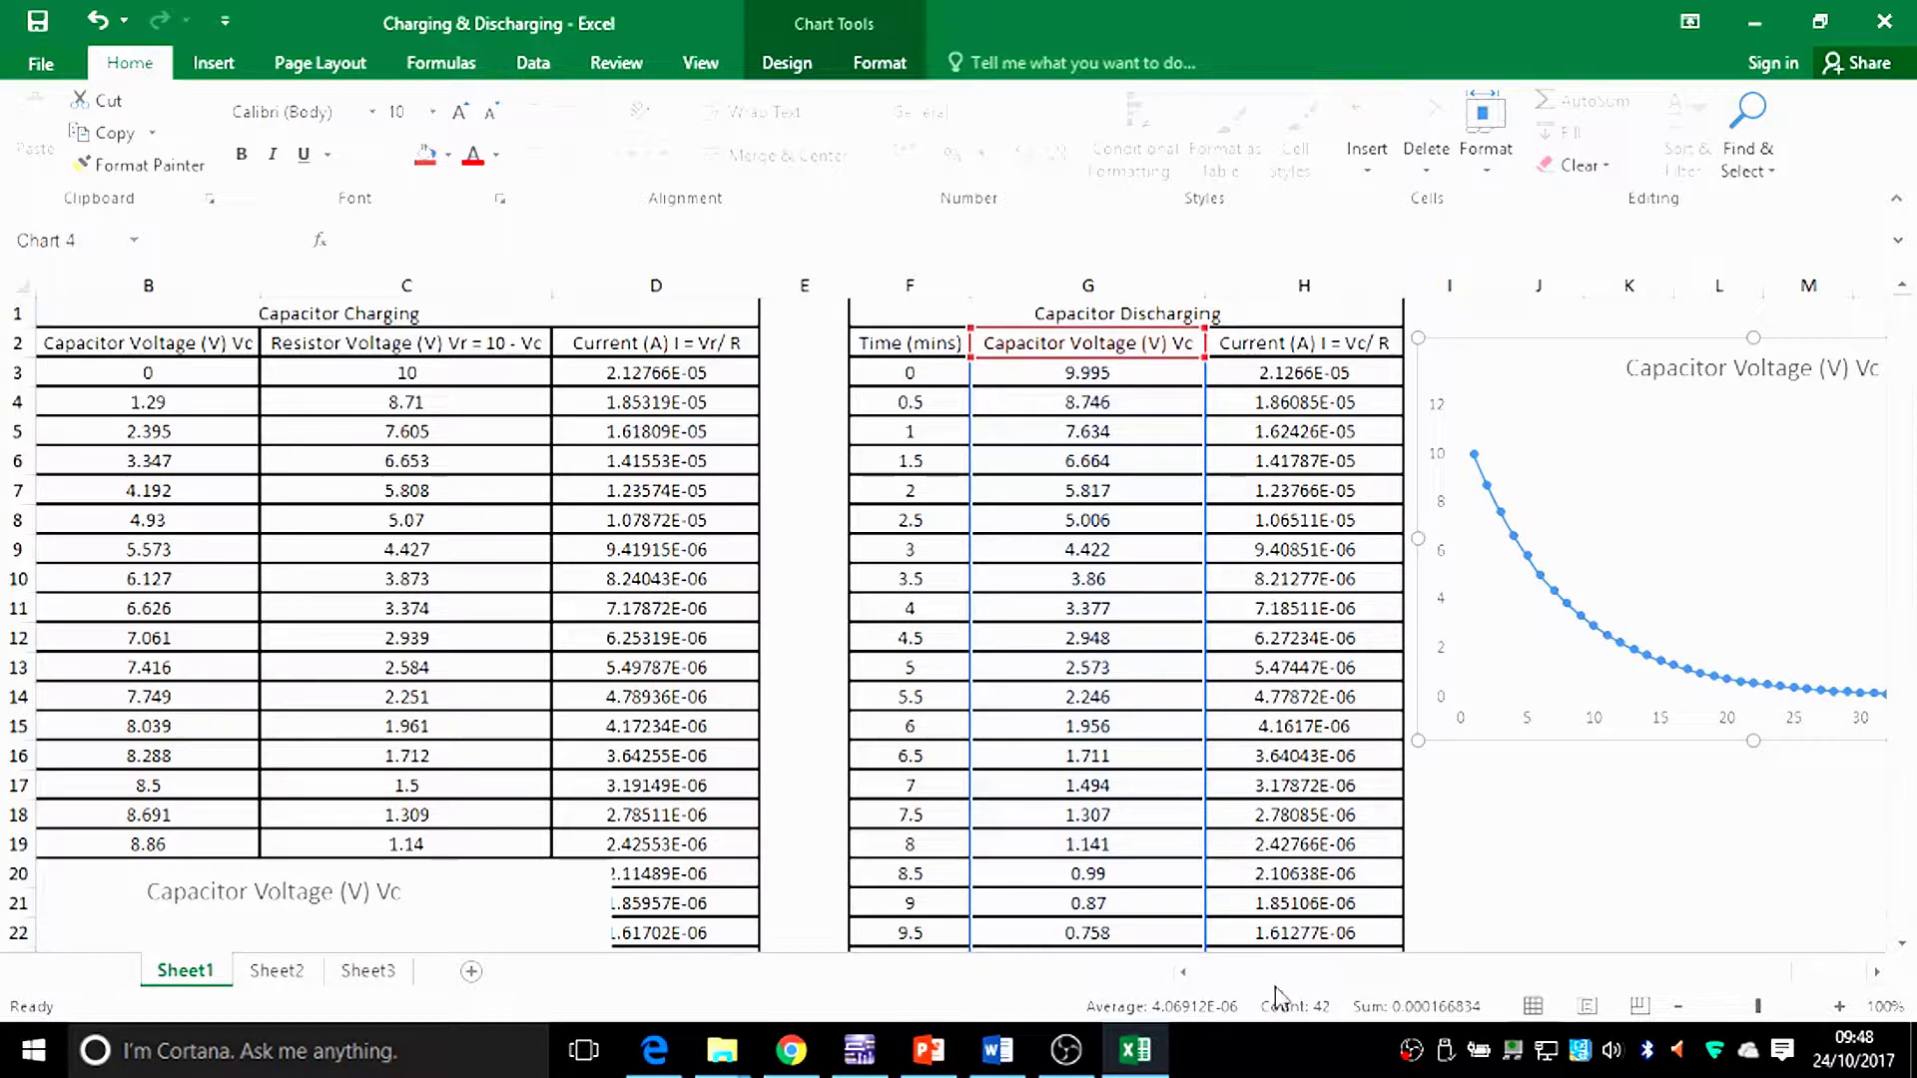
pyautogui.hscroll(-1, 1278, 973)
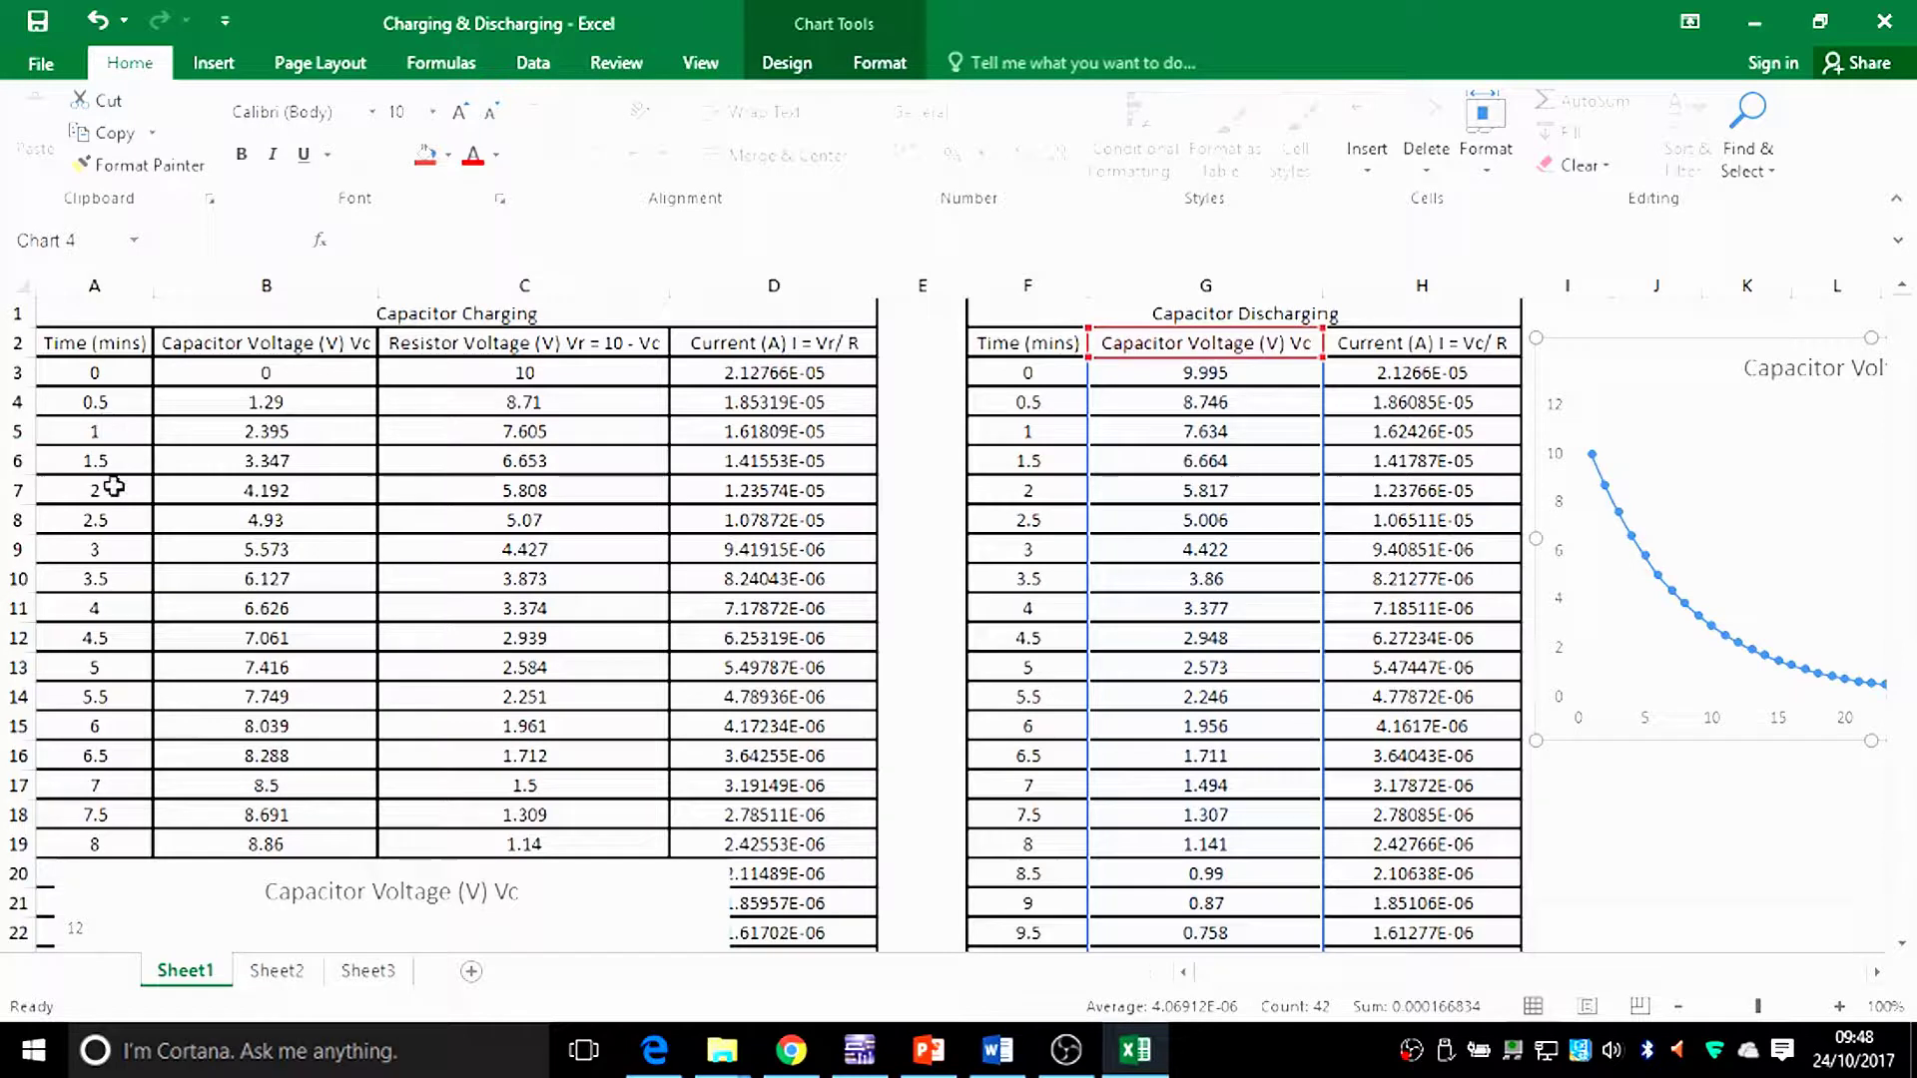
pyautogui.scroll(-2, 1078, 679)
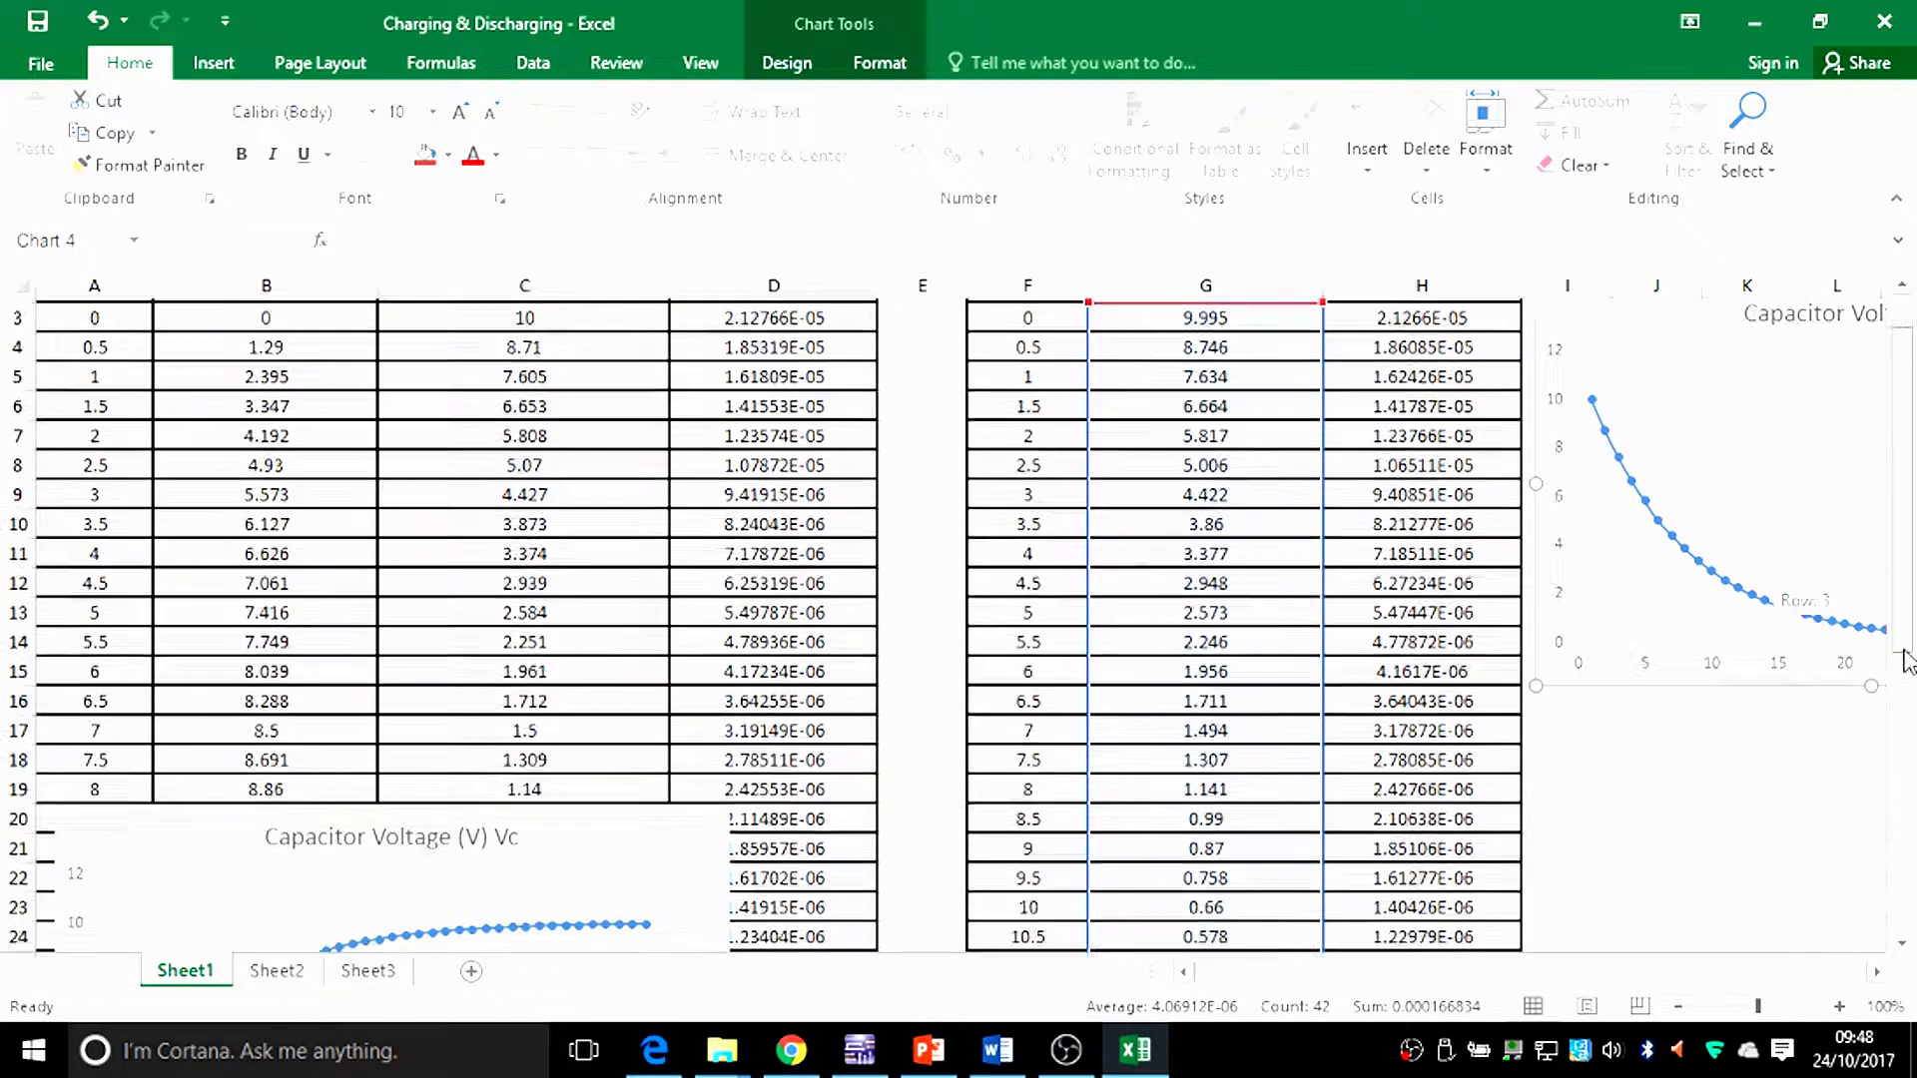
pyautogui.click(629, 827)
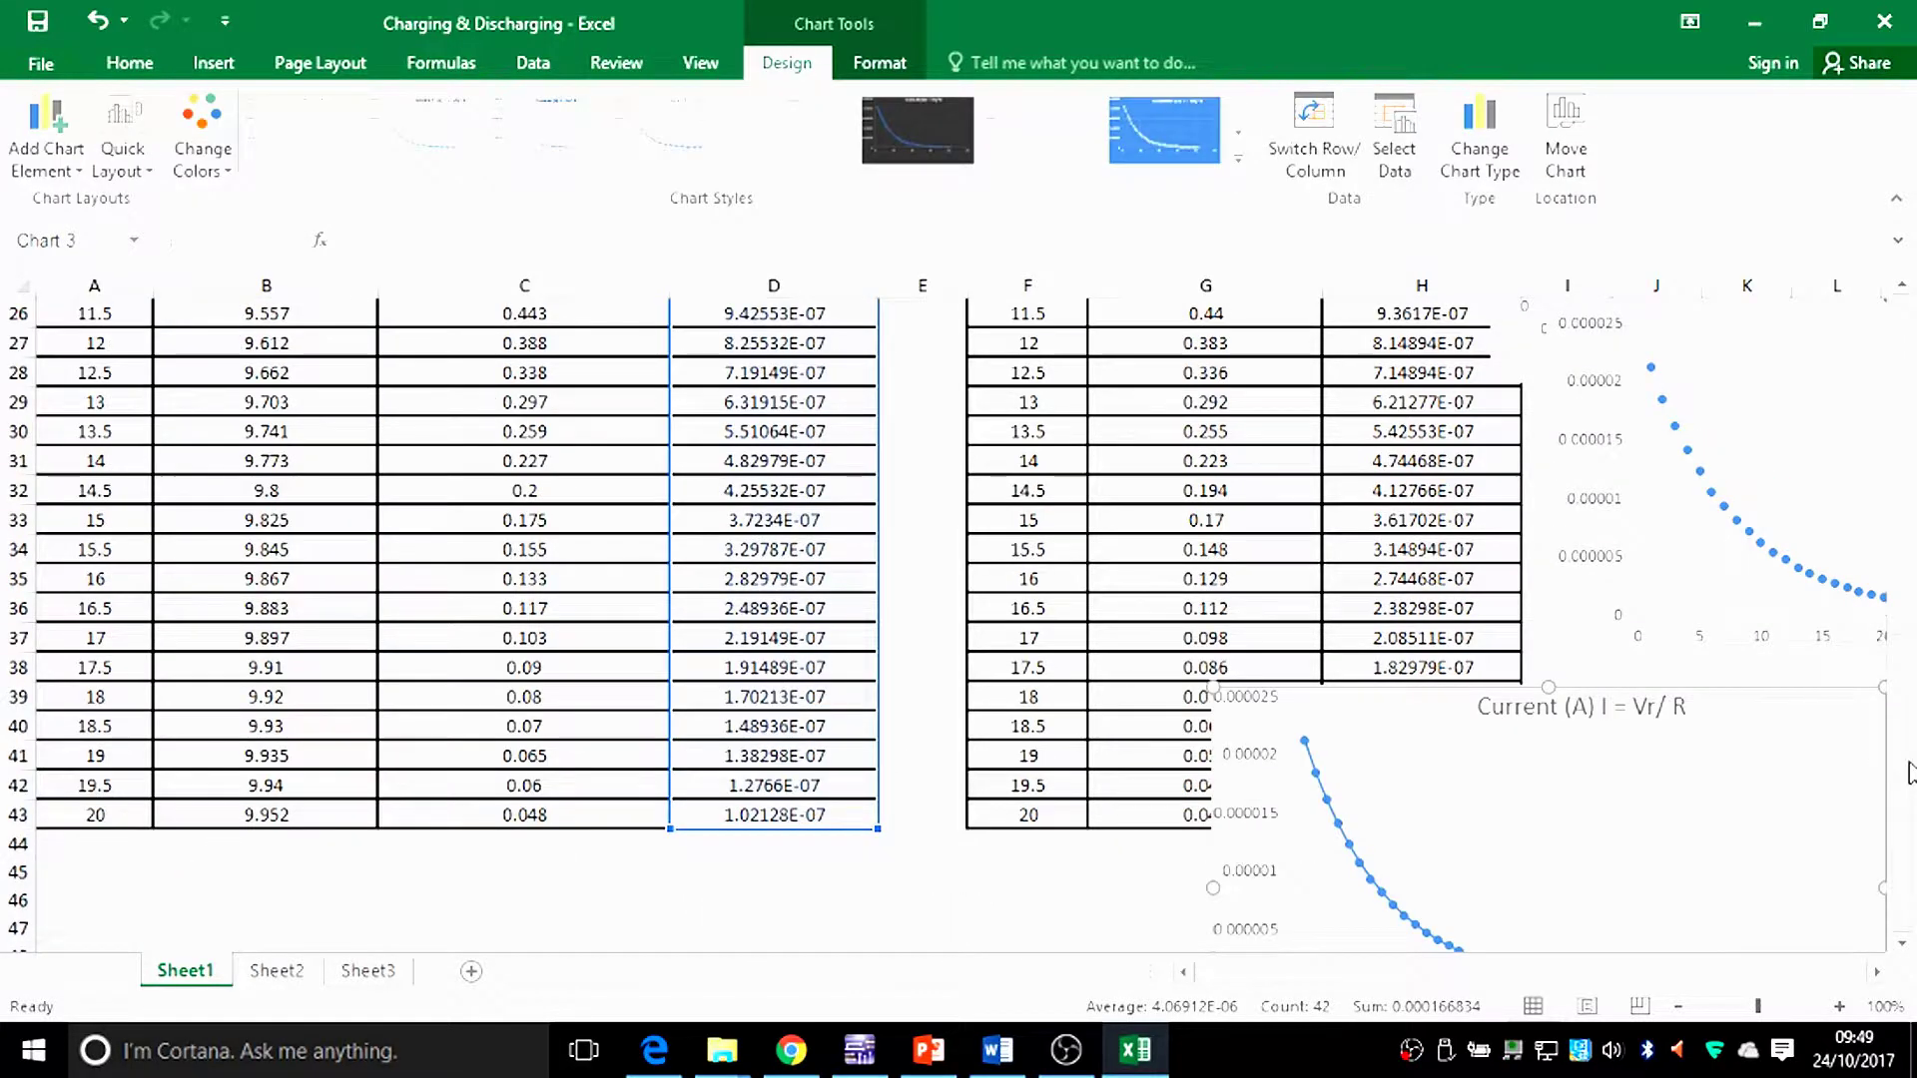
# Review the charging and discharging tables from the first reading to the 20-minute row.
pyautogui.scroll(5, 1913, 559)
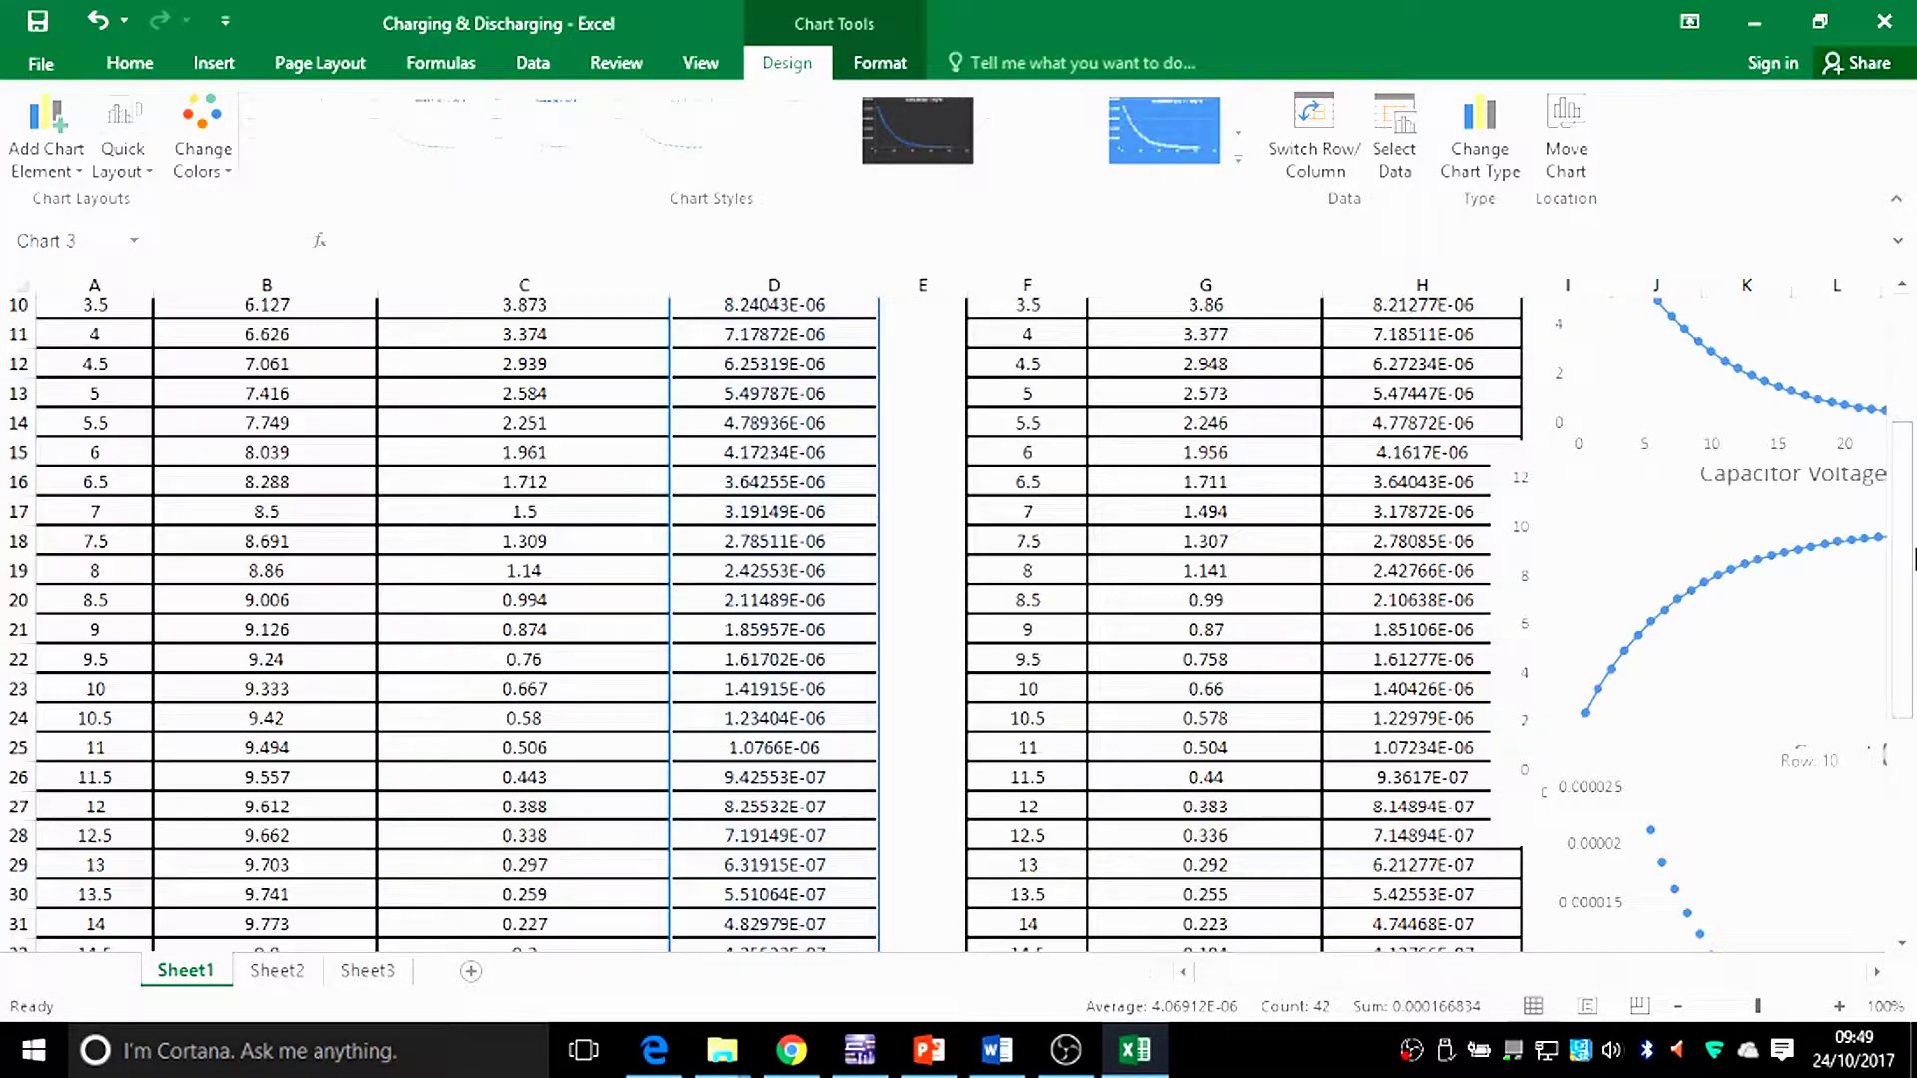
pyautogui.scroll(3, 1912, 559)
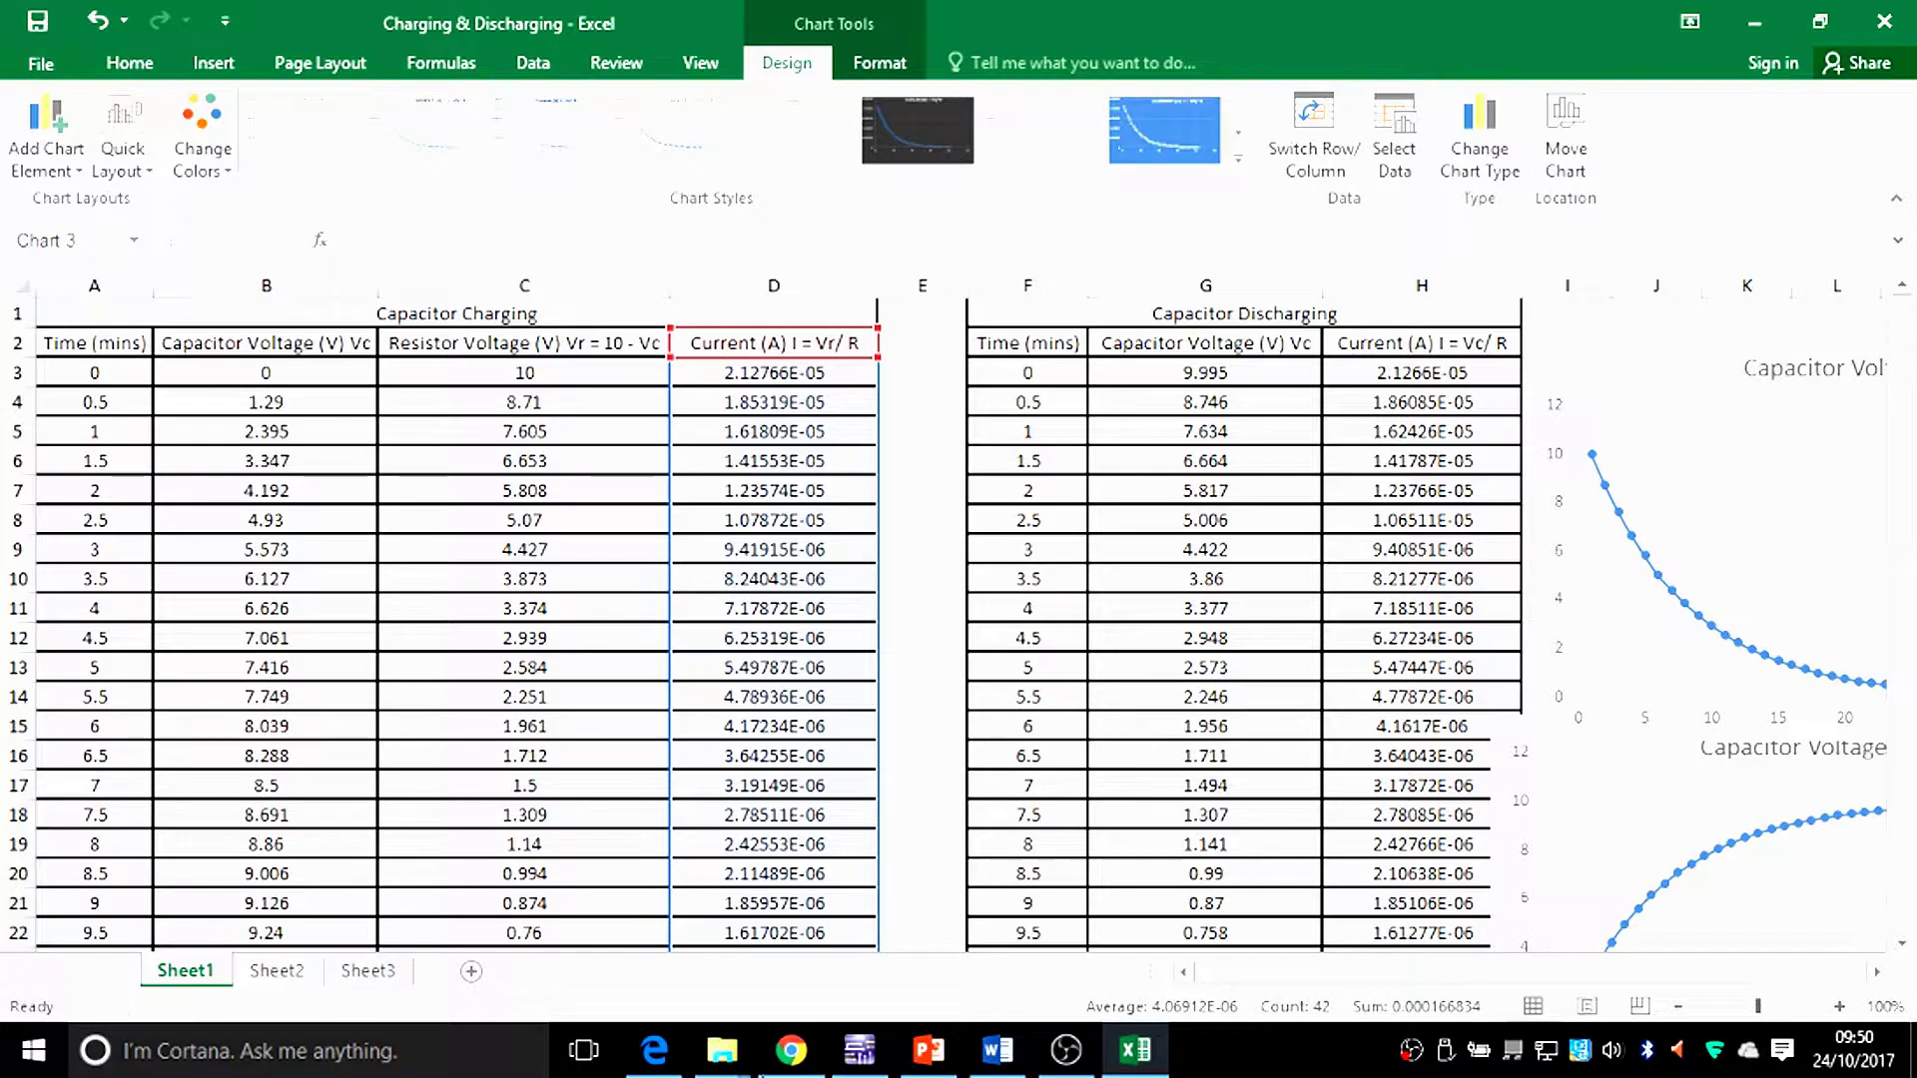
pyautogui.moveTo(1908, 484); pyautogui.dragTo(1913, 751)
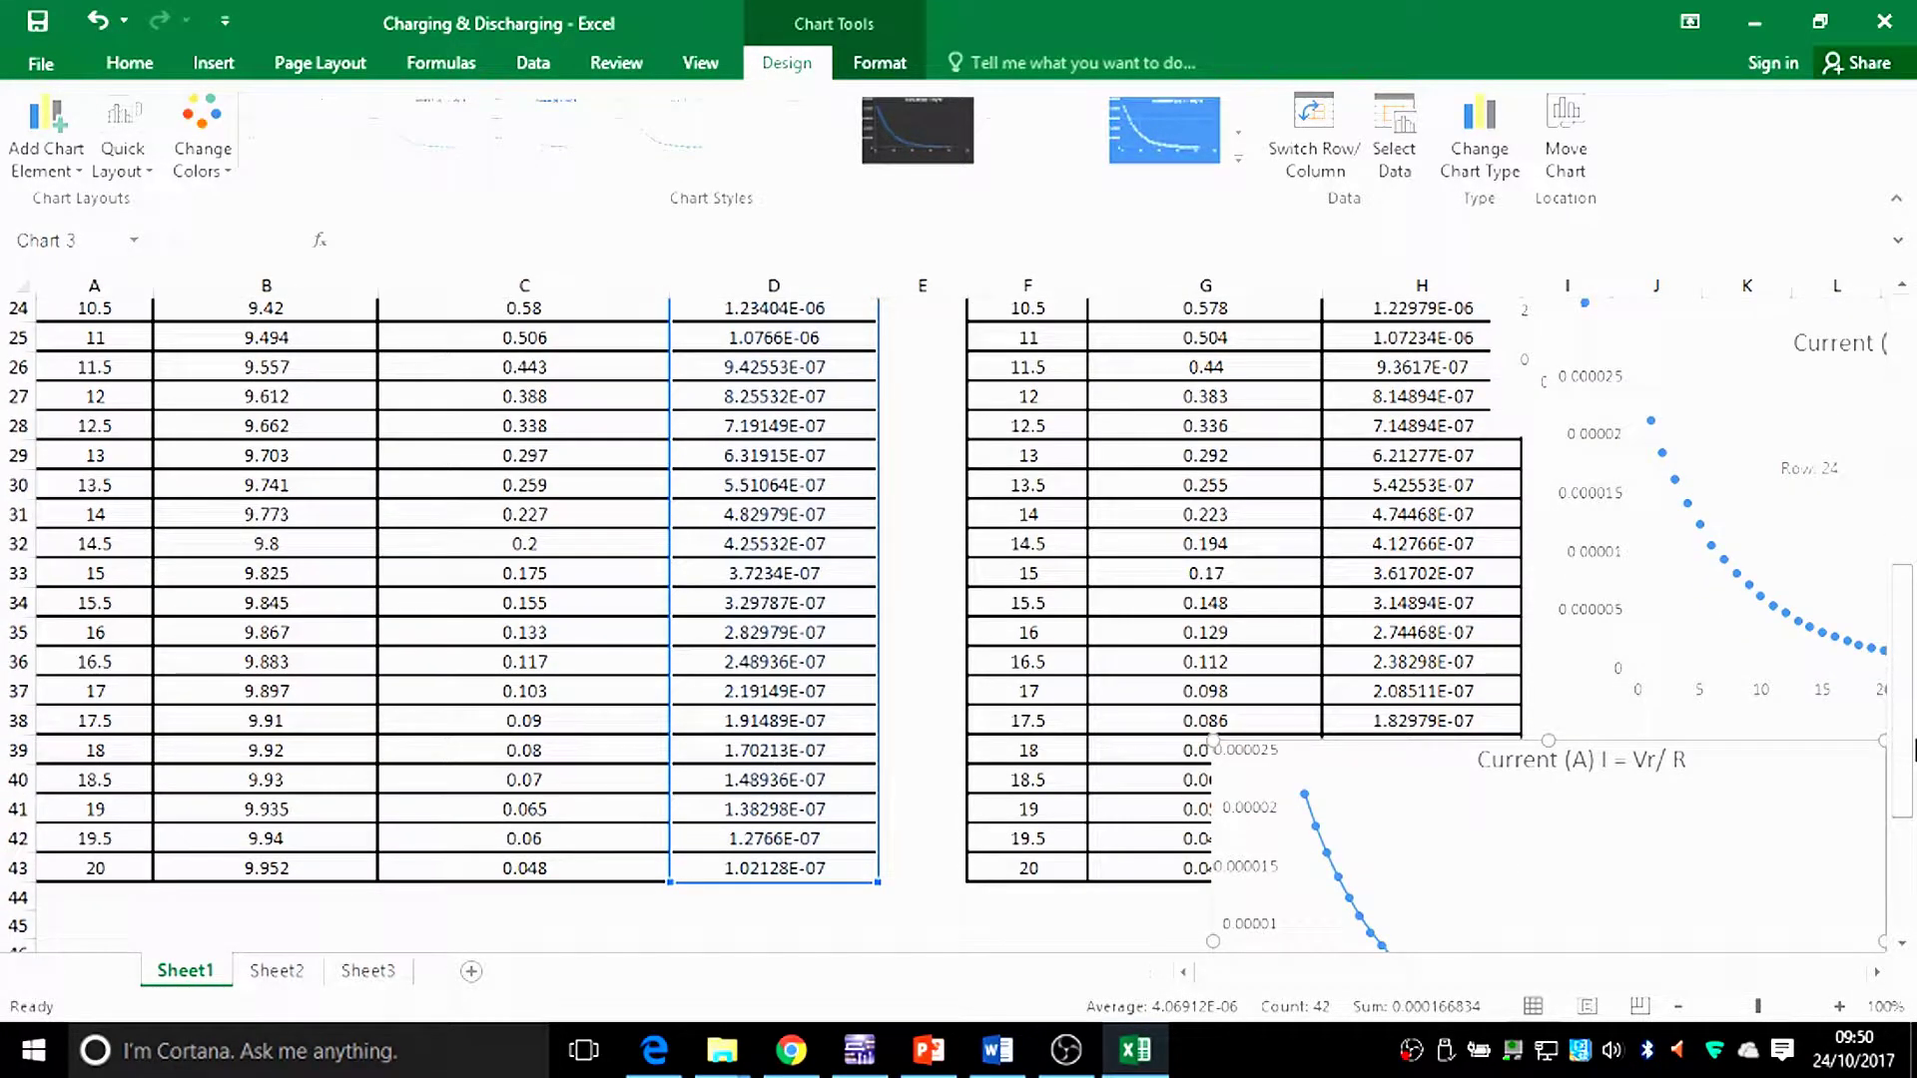
pyautogui.moveTo(1914, 751); pyautogui.dragTo(1913, 462)
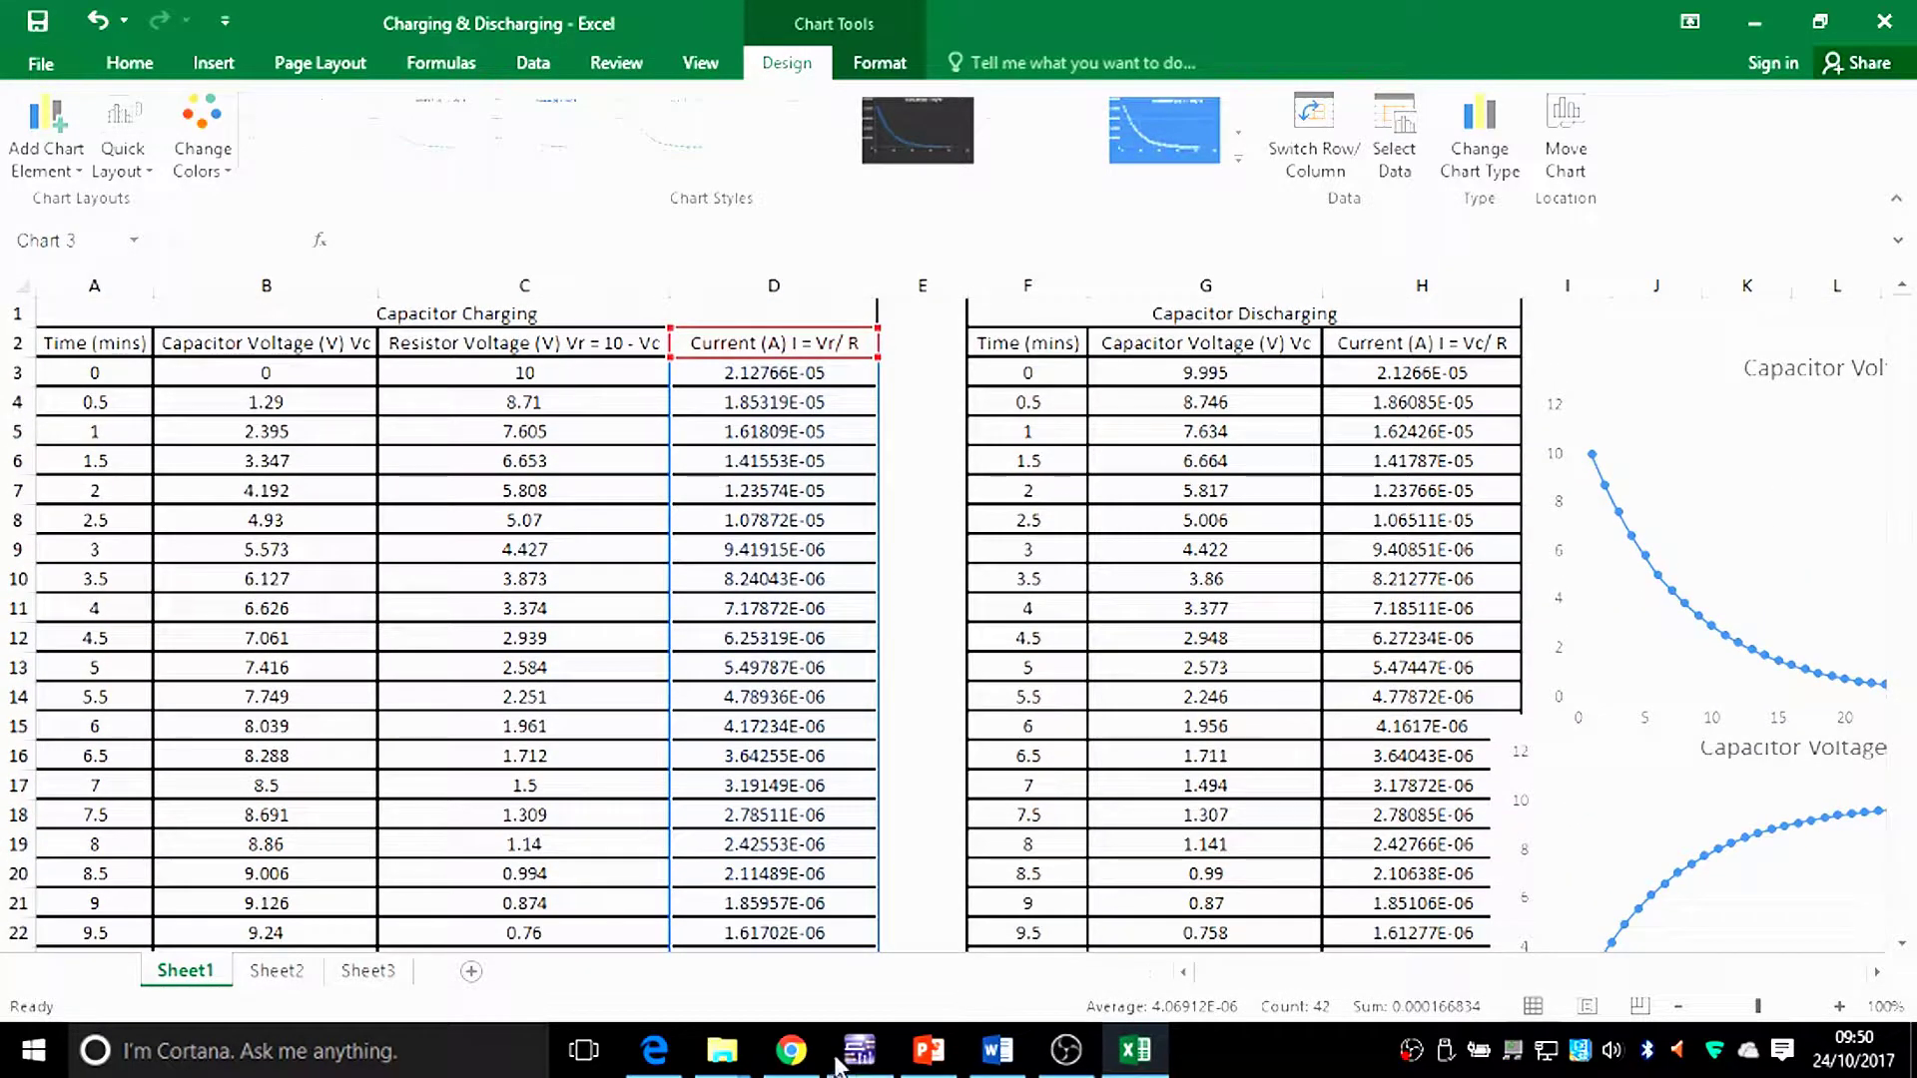
# Switch from the workbook to the Design1-Charging Capacitor circuit in Multisim.
pyautogui.click(864, 1063)
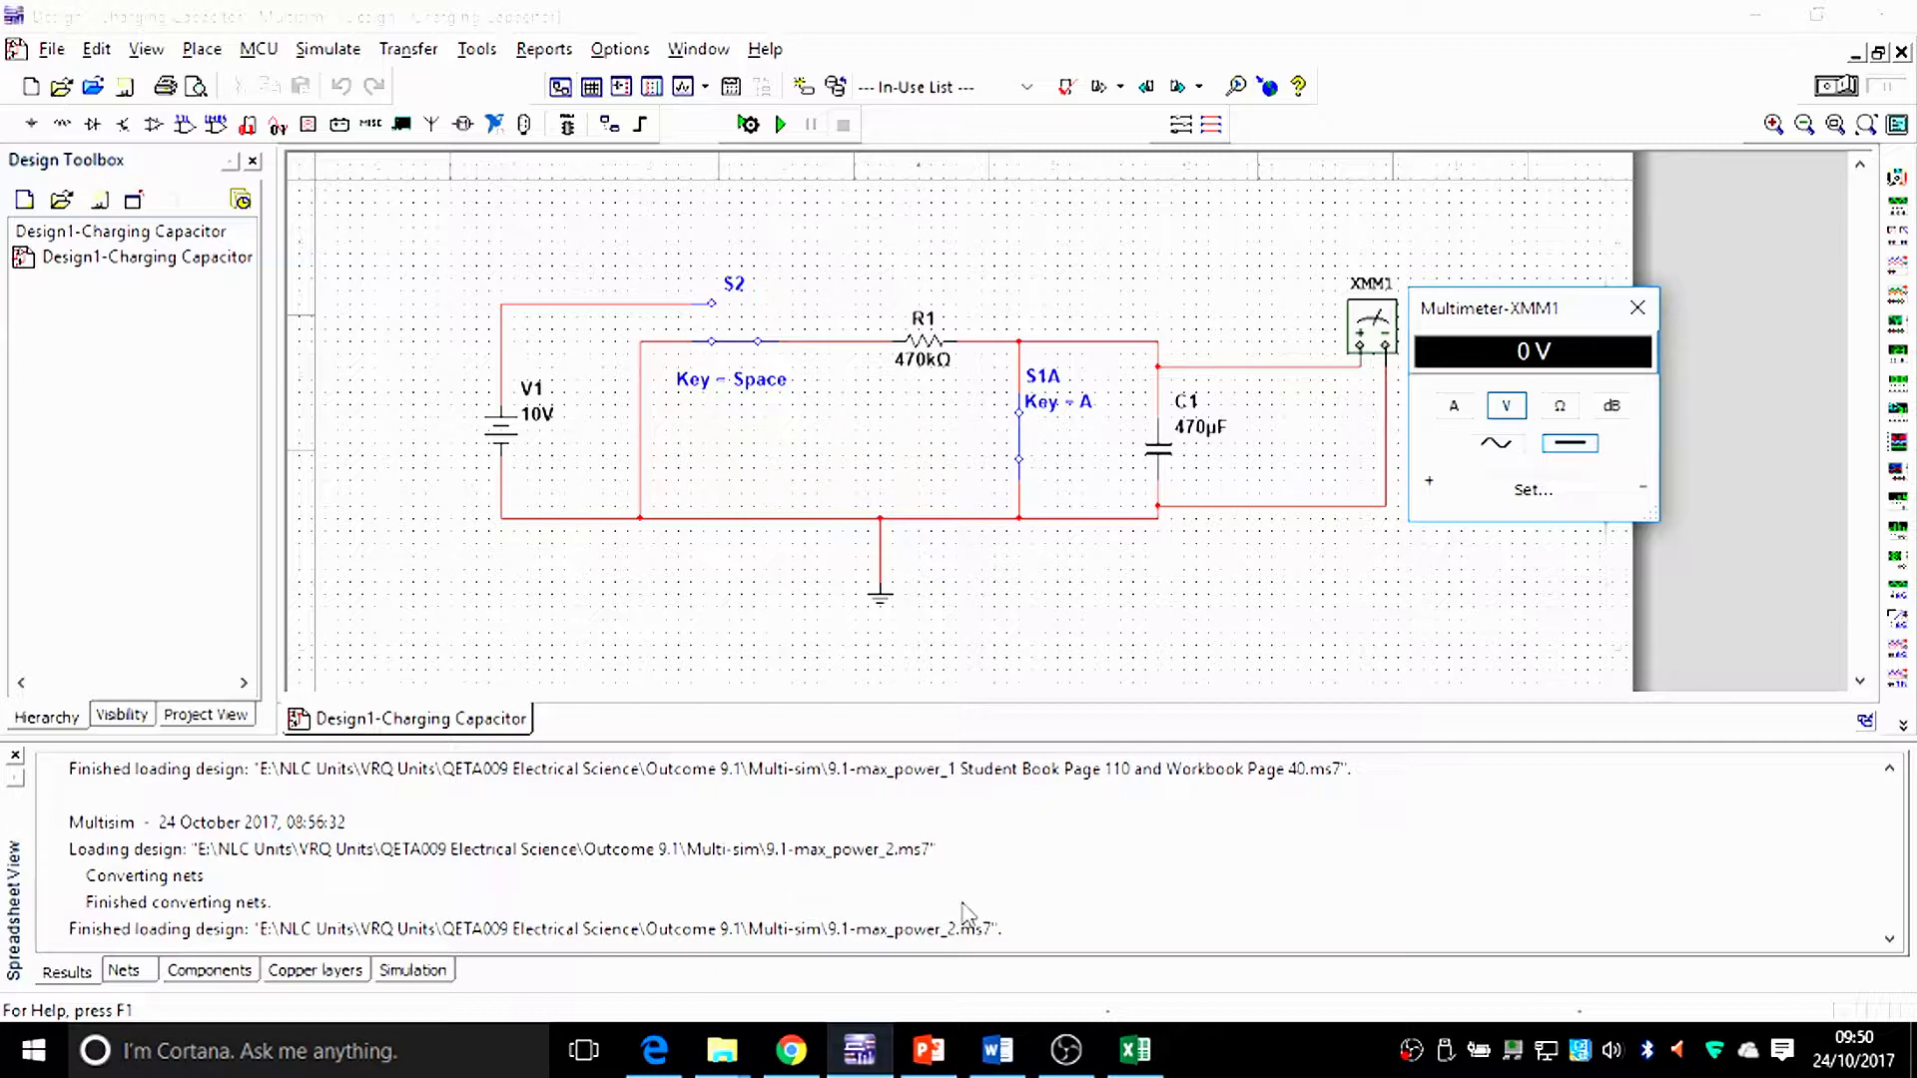
pyautogui.click(1135, 1053)
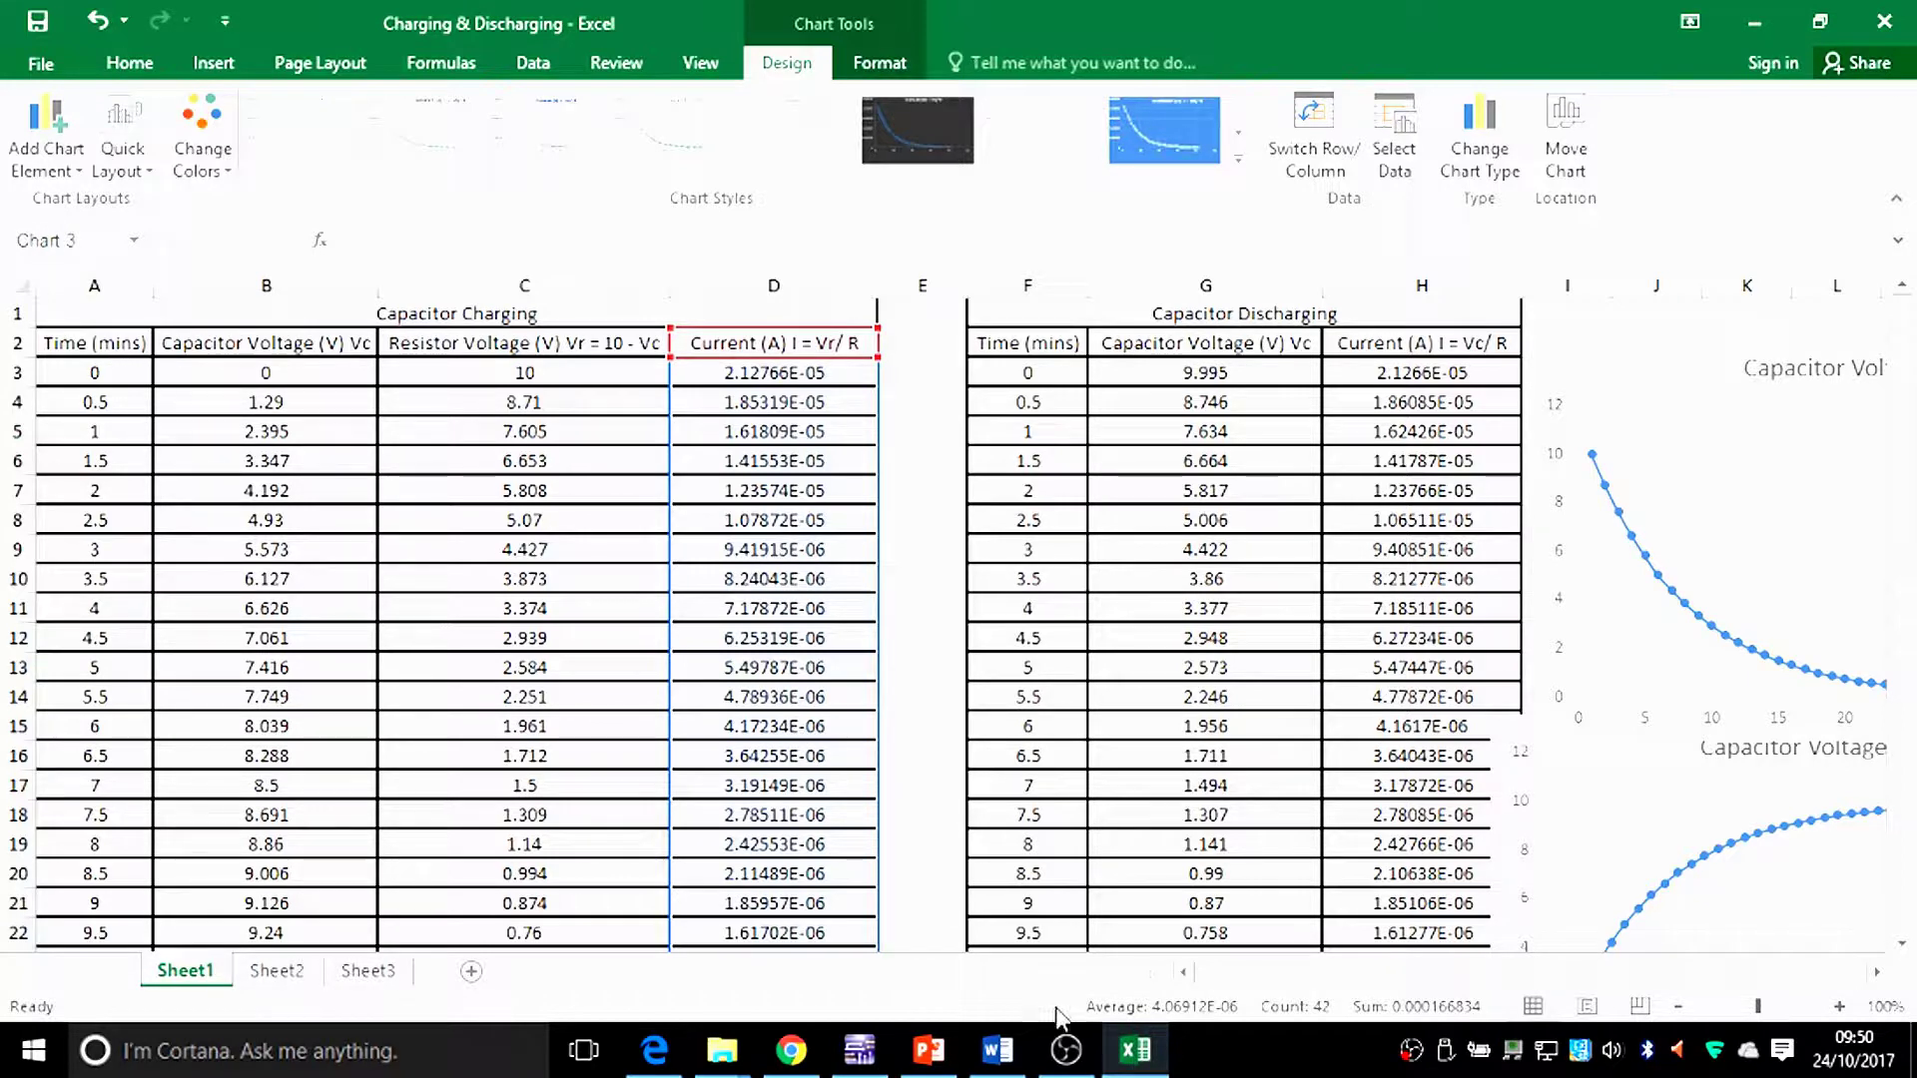
pyautogui.click(853, 1056)
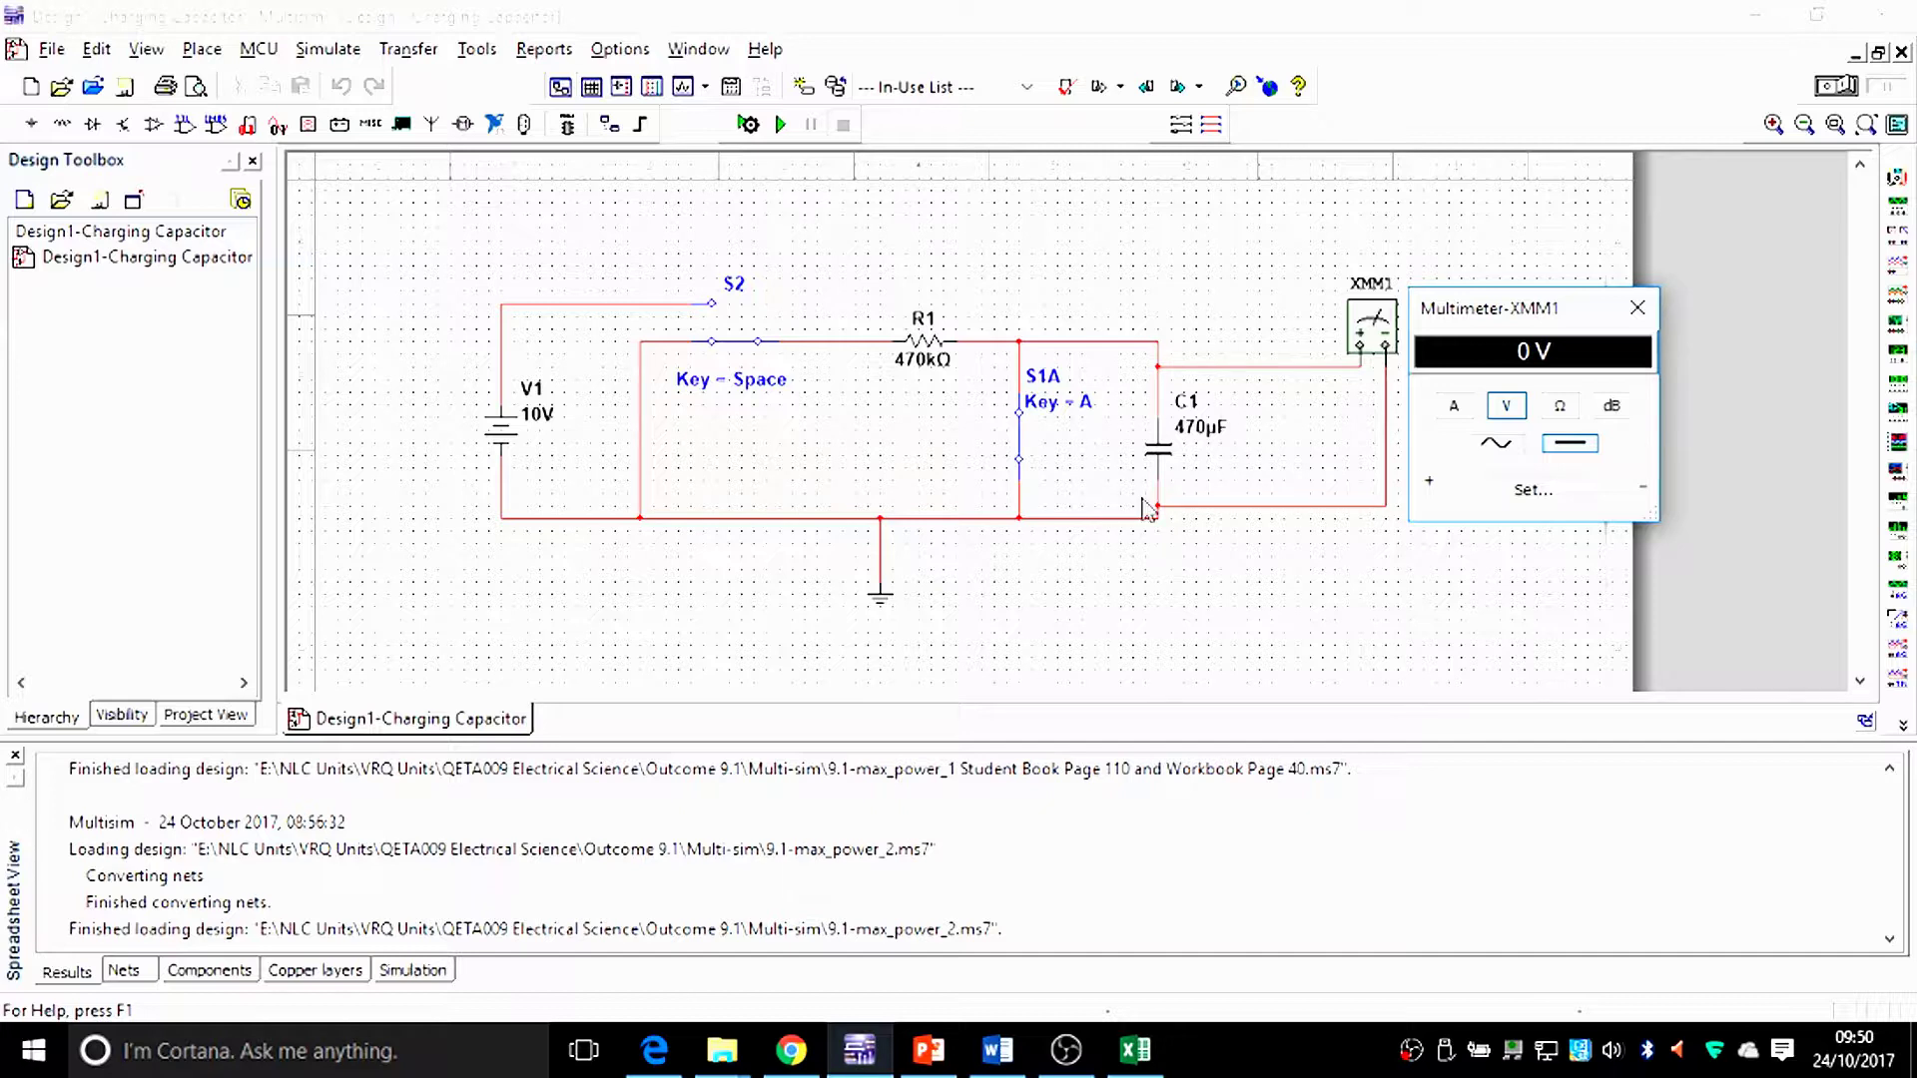
# Open switch S1A, set S2 to the V1 contact and start the simulation.
pyautogui.click(1020, 450)
pyautogui.click(1022, 458)
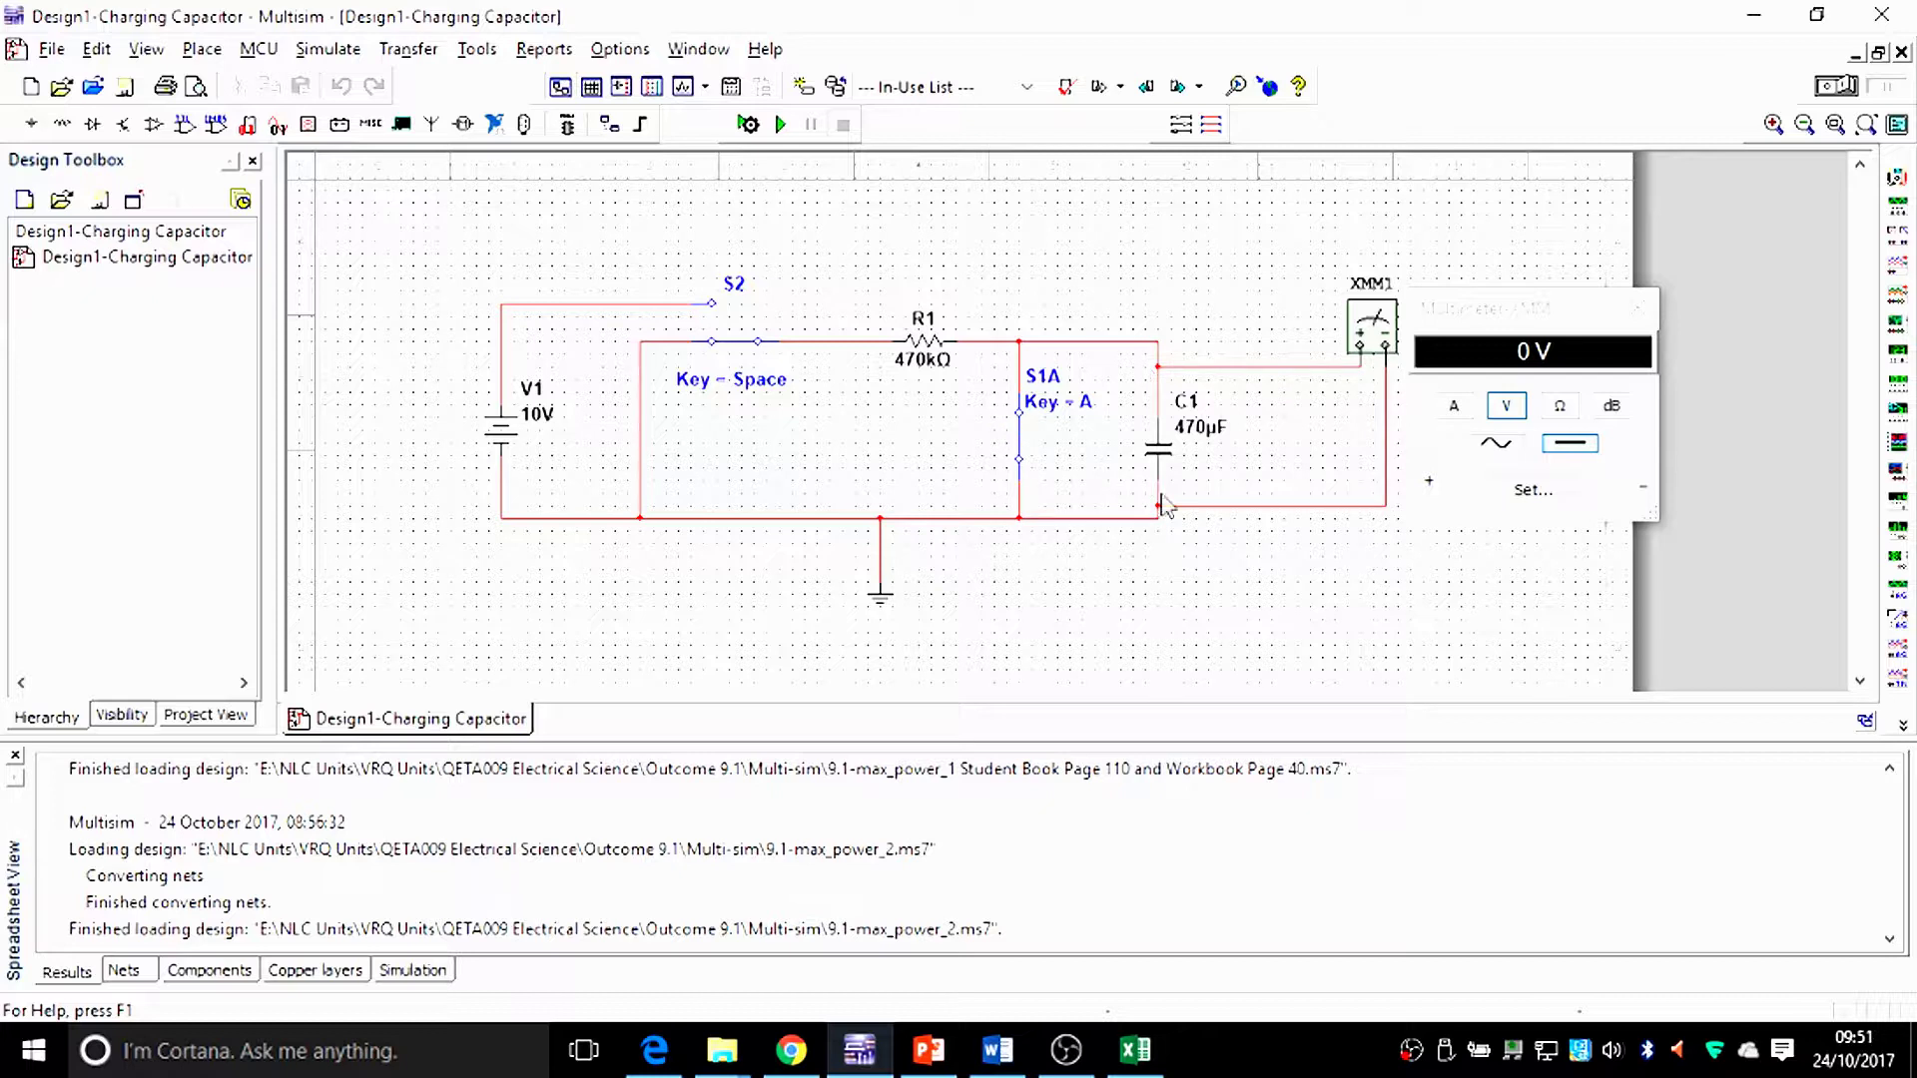
pyautogui.click(1018, 437)
pyautogui.click(731, 345)
pyautogui.click(1834, 86)
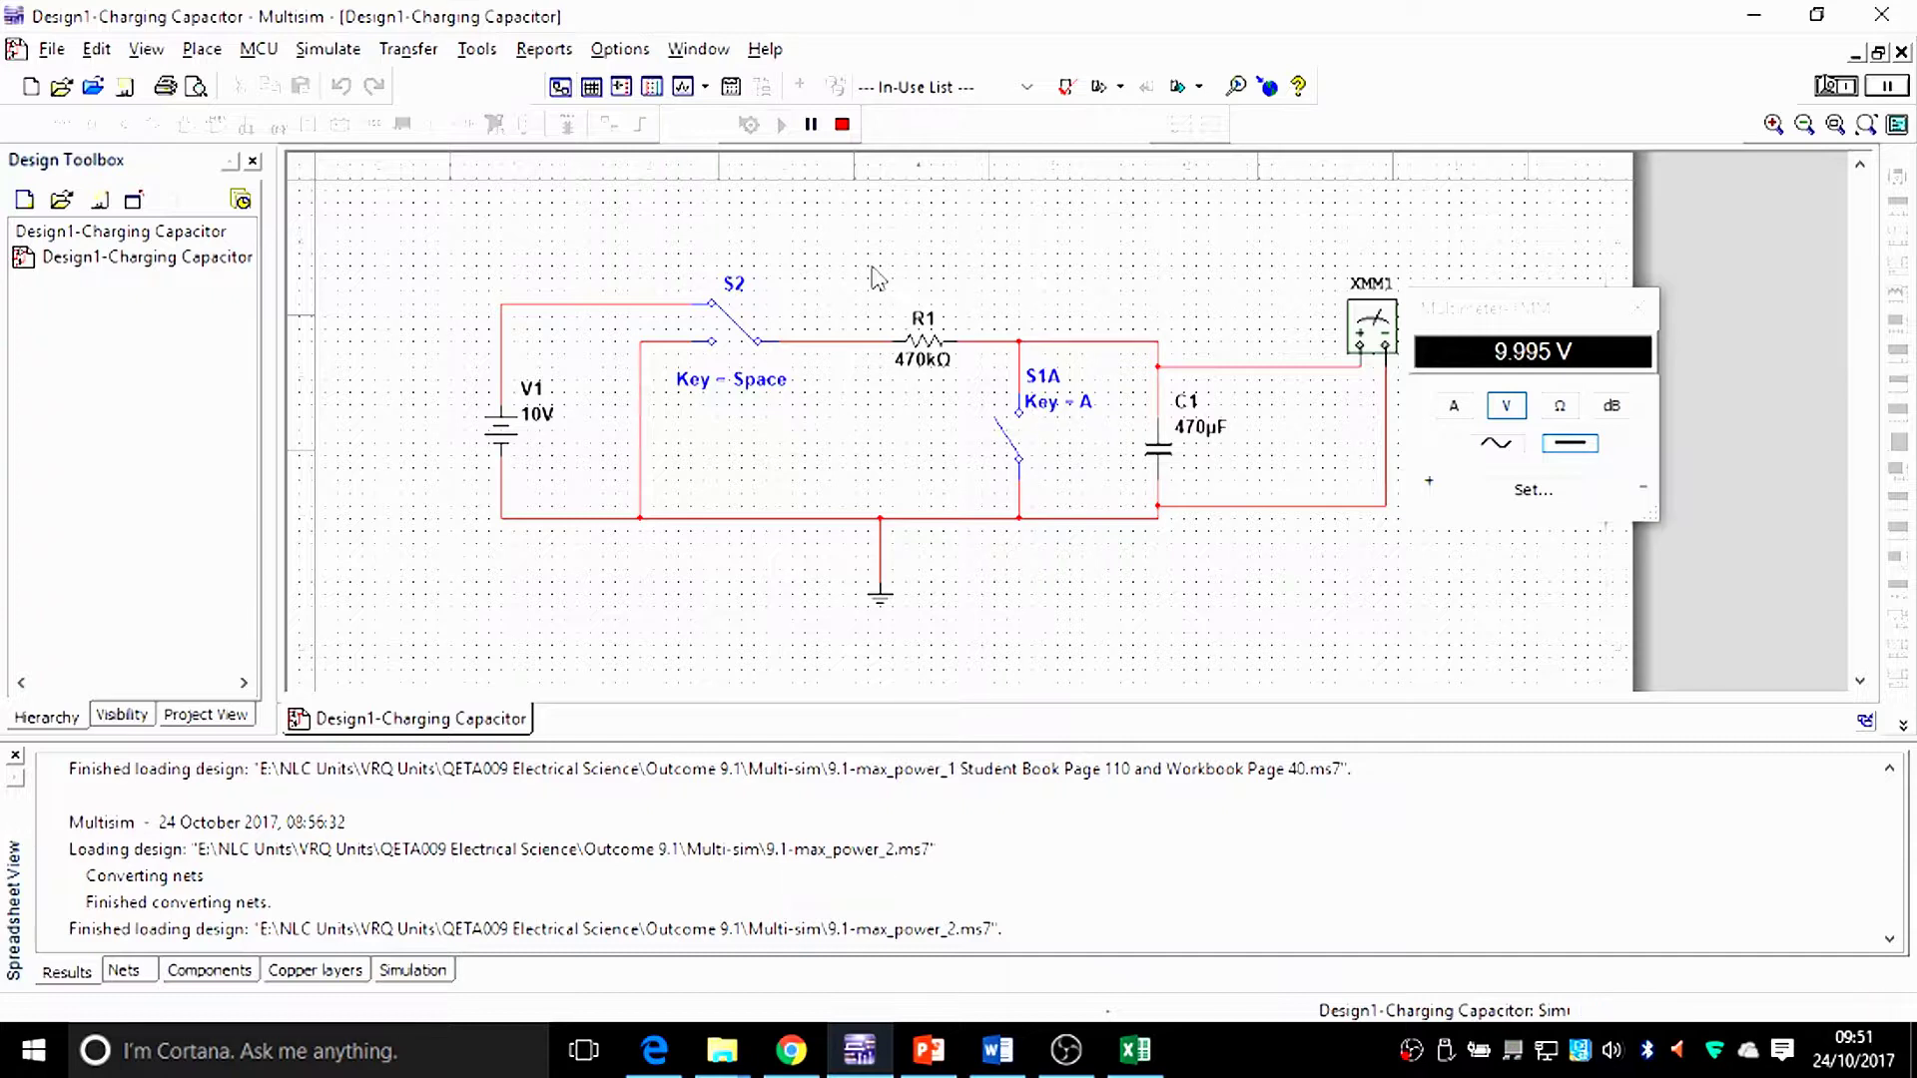
# With the simulation running, discharge C1 by switching S2 off V1 and closing S1A, and recharge it by returning S2 to V1 and opening S1A.
pyautogui.press('space')
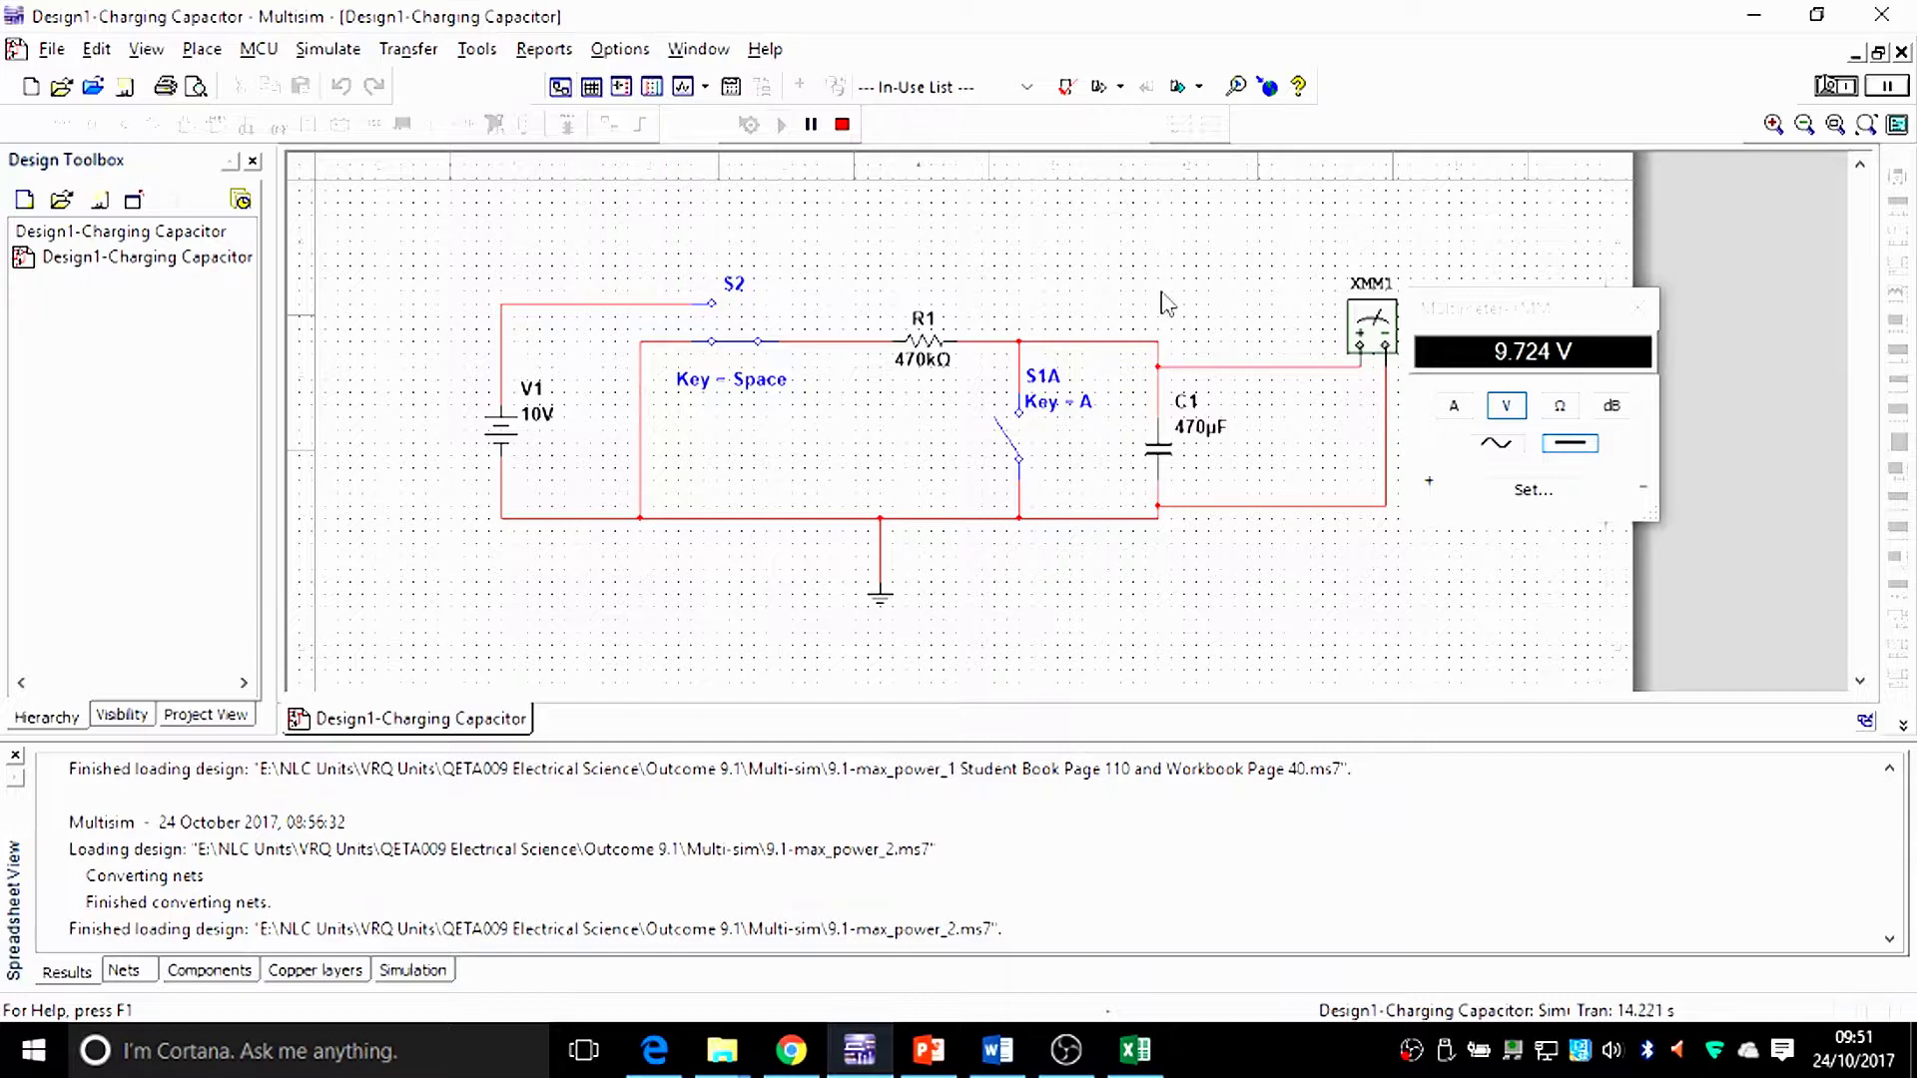
pyautogui.click(1008, 449)
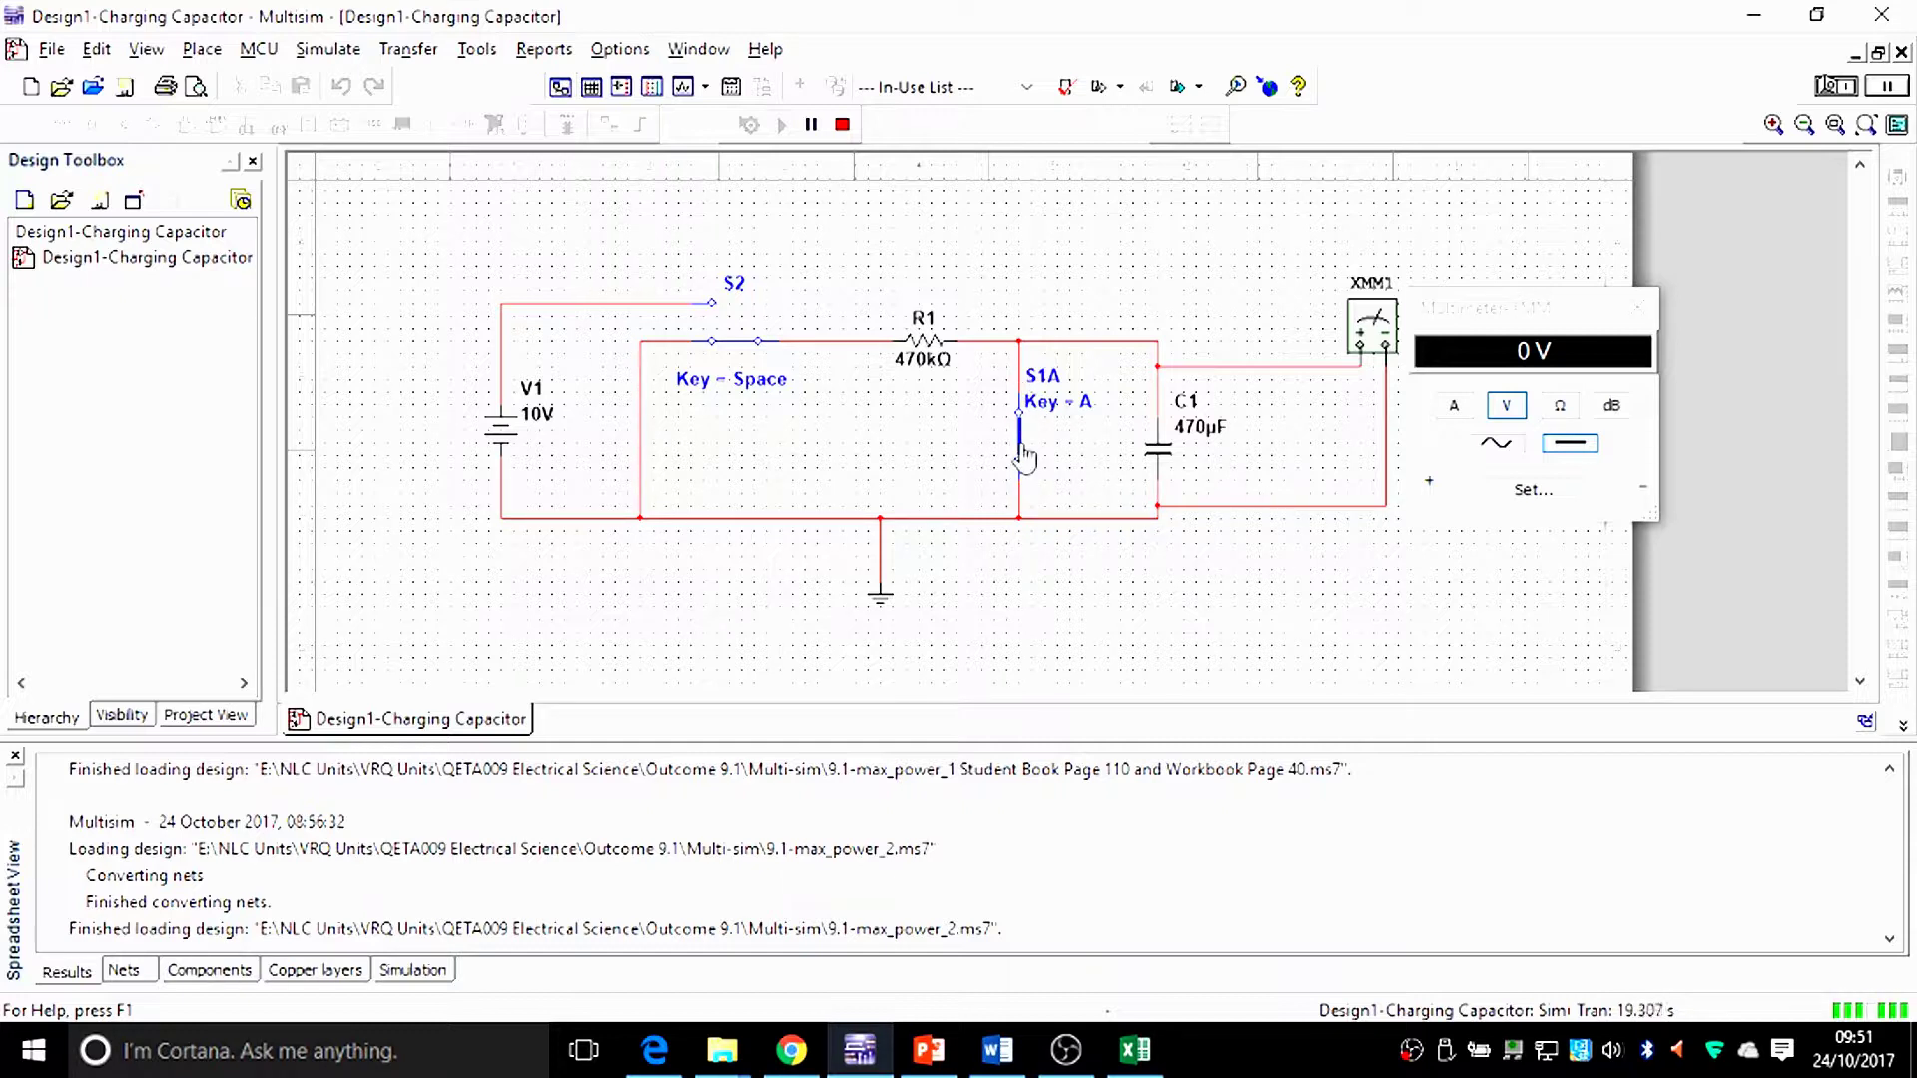
pyautogui.click(733, 348)
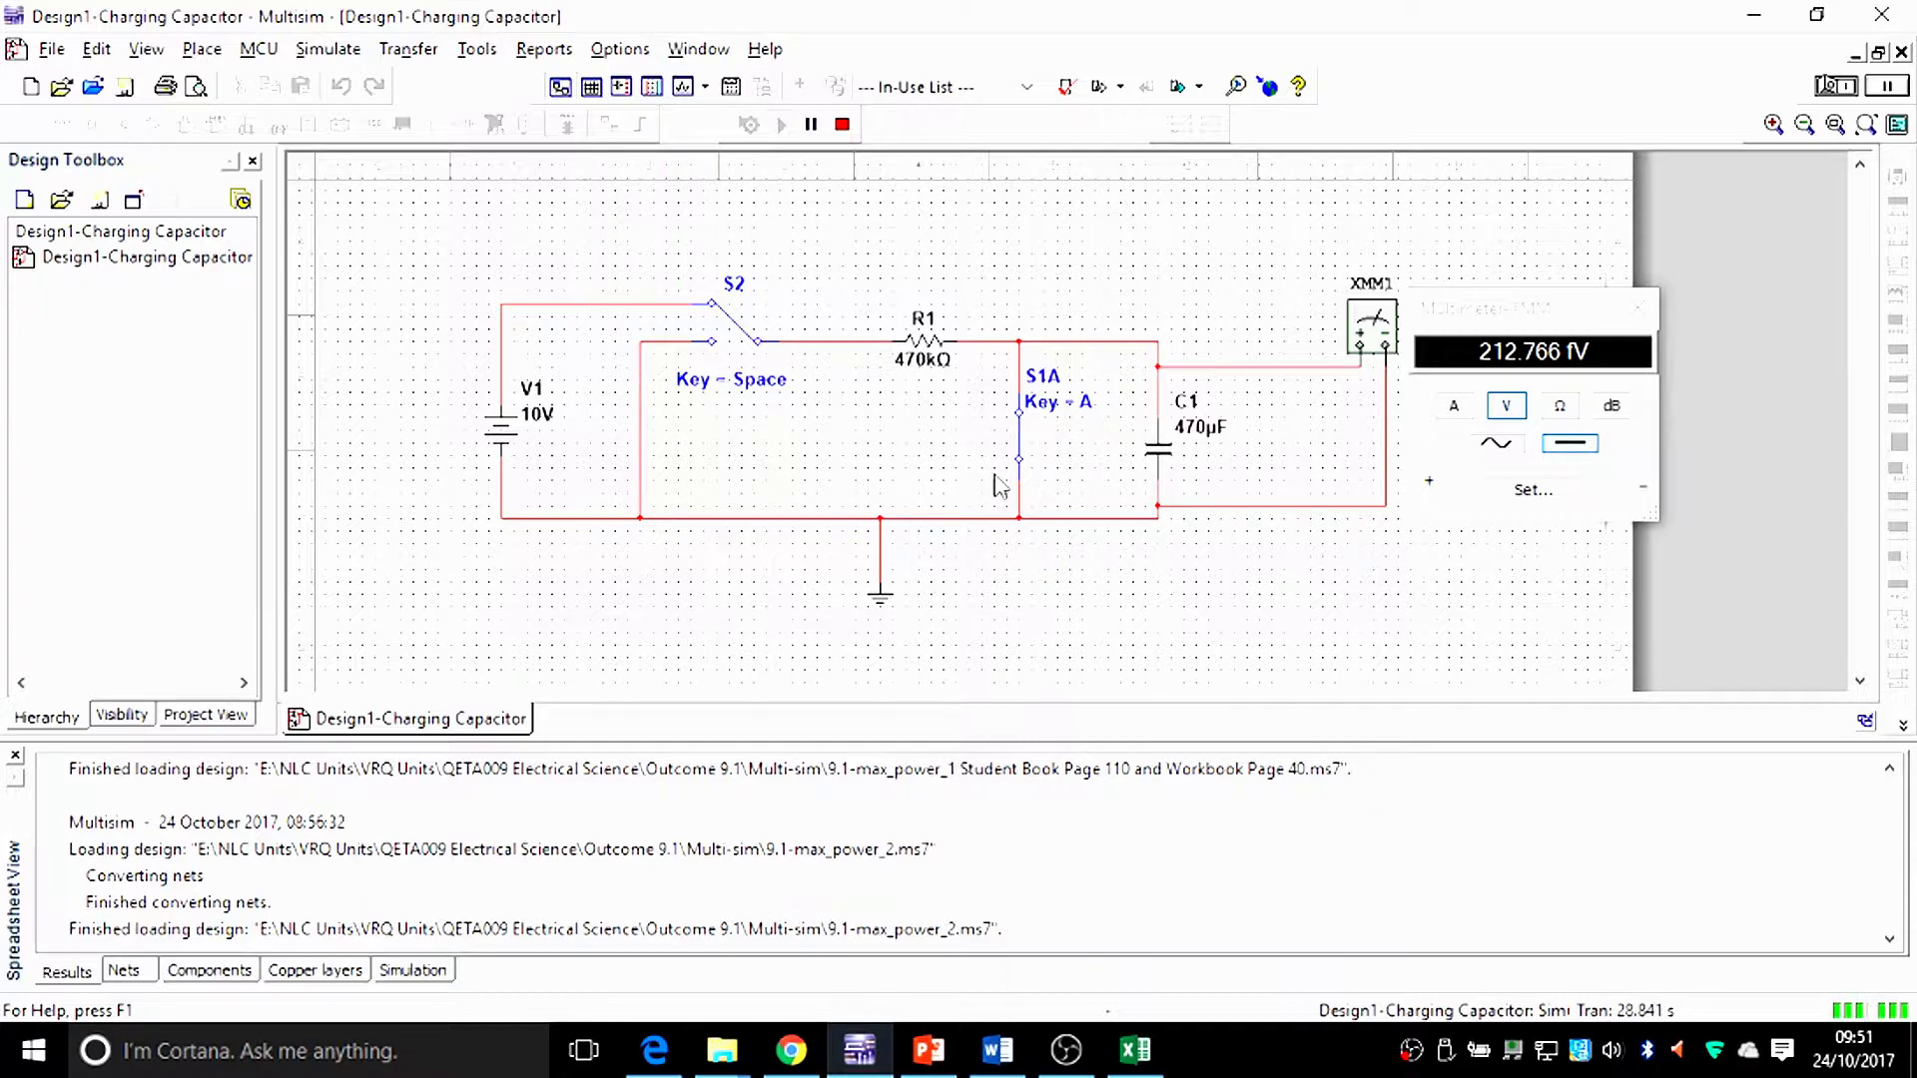
pyautogui.click(1021, 445)
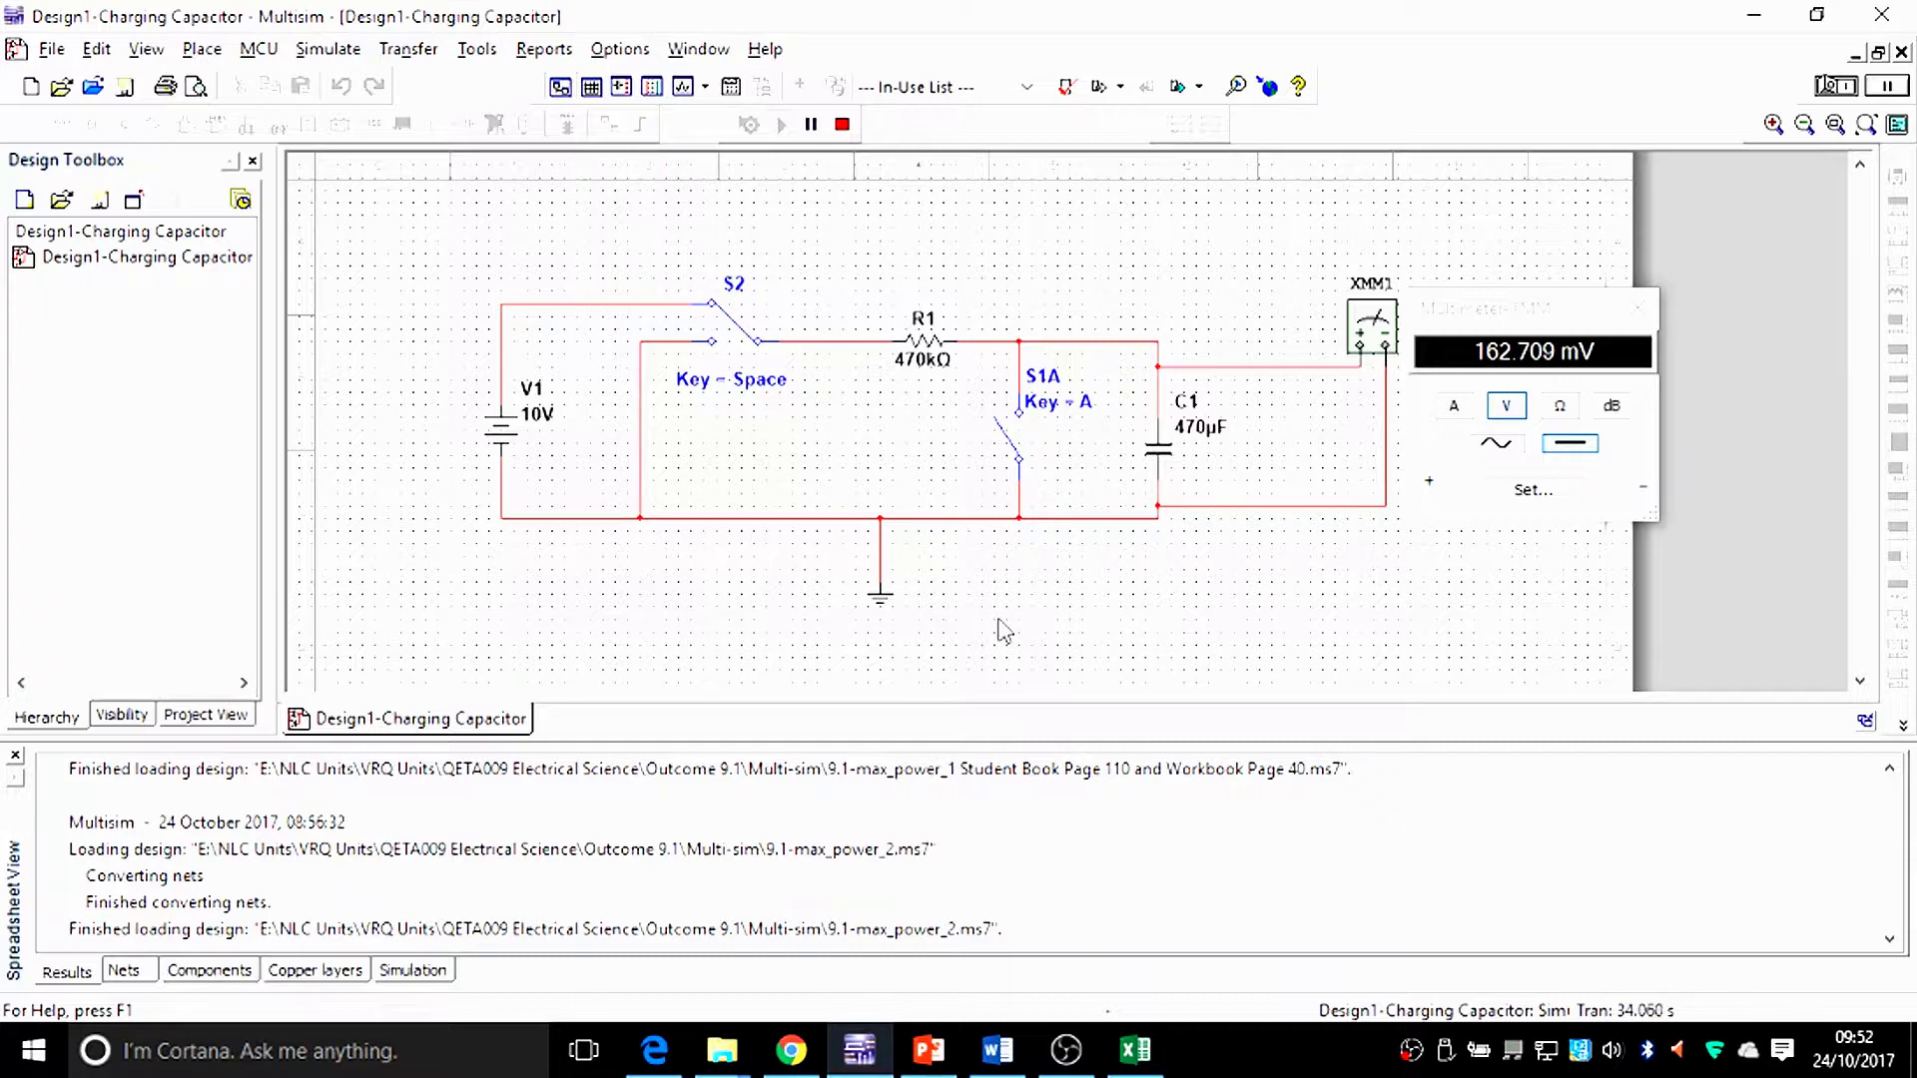
# Stop the simulation and run it again with S1A already open and S2 already connected to V1.
pyautogui.press('F5')
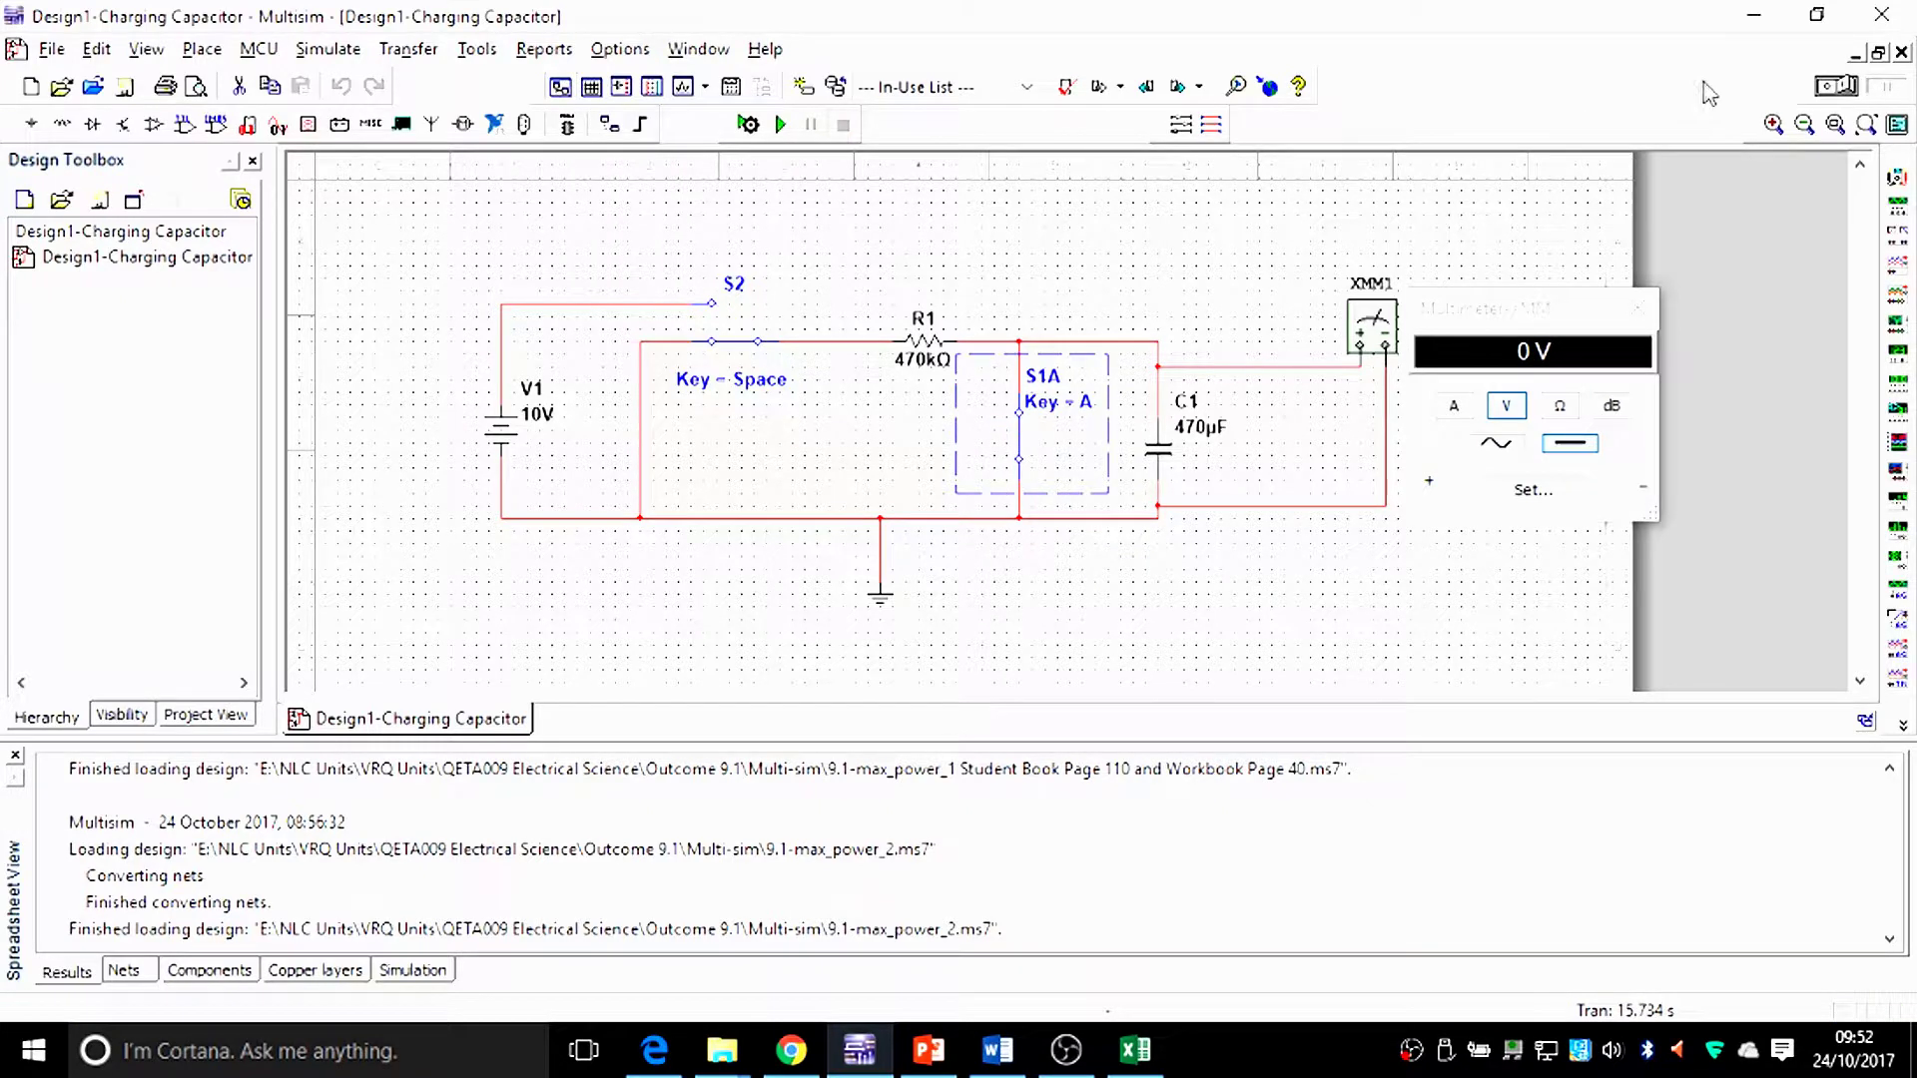
pyautogui.click(1018, 439)
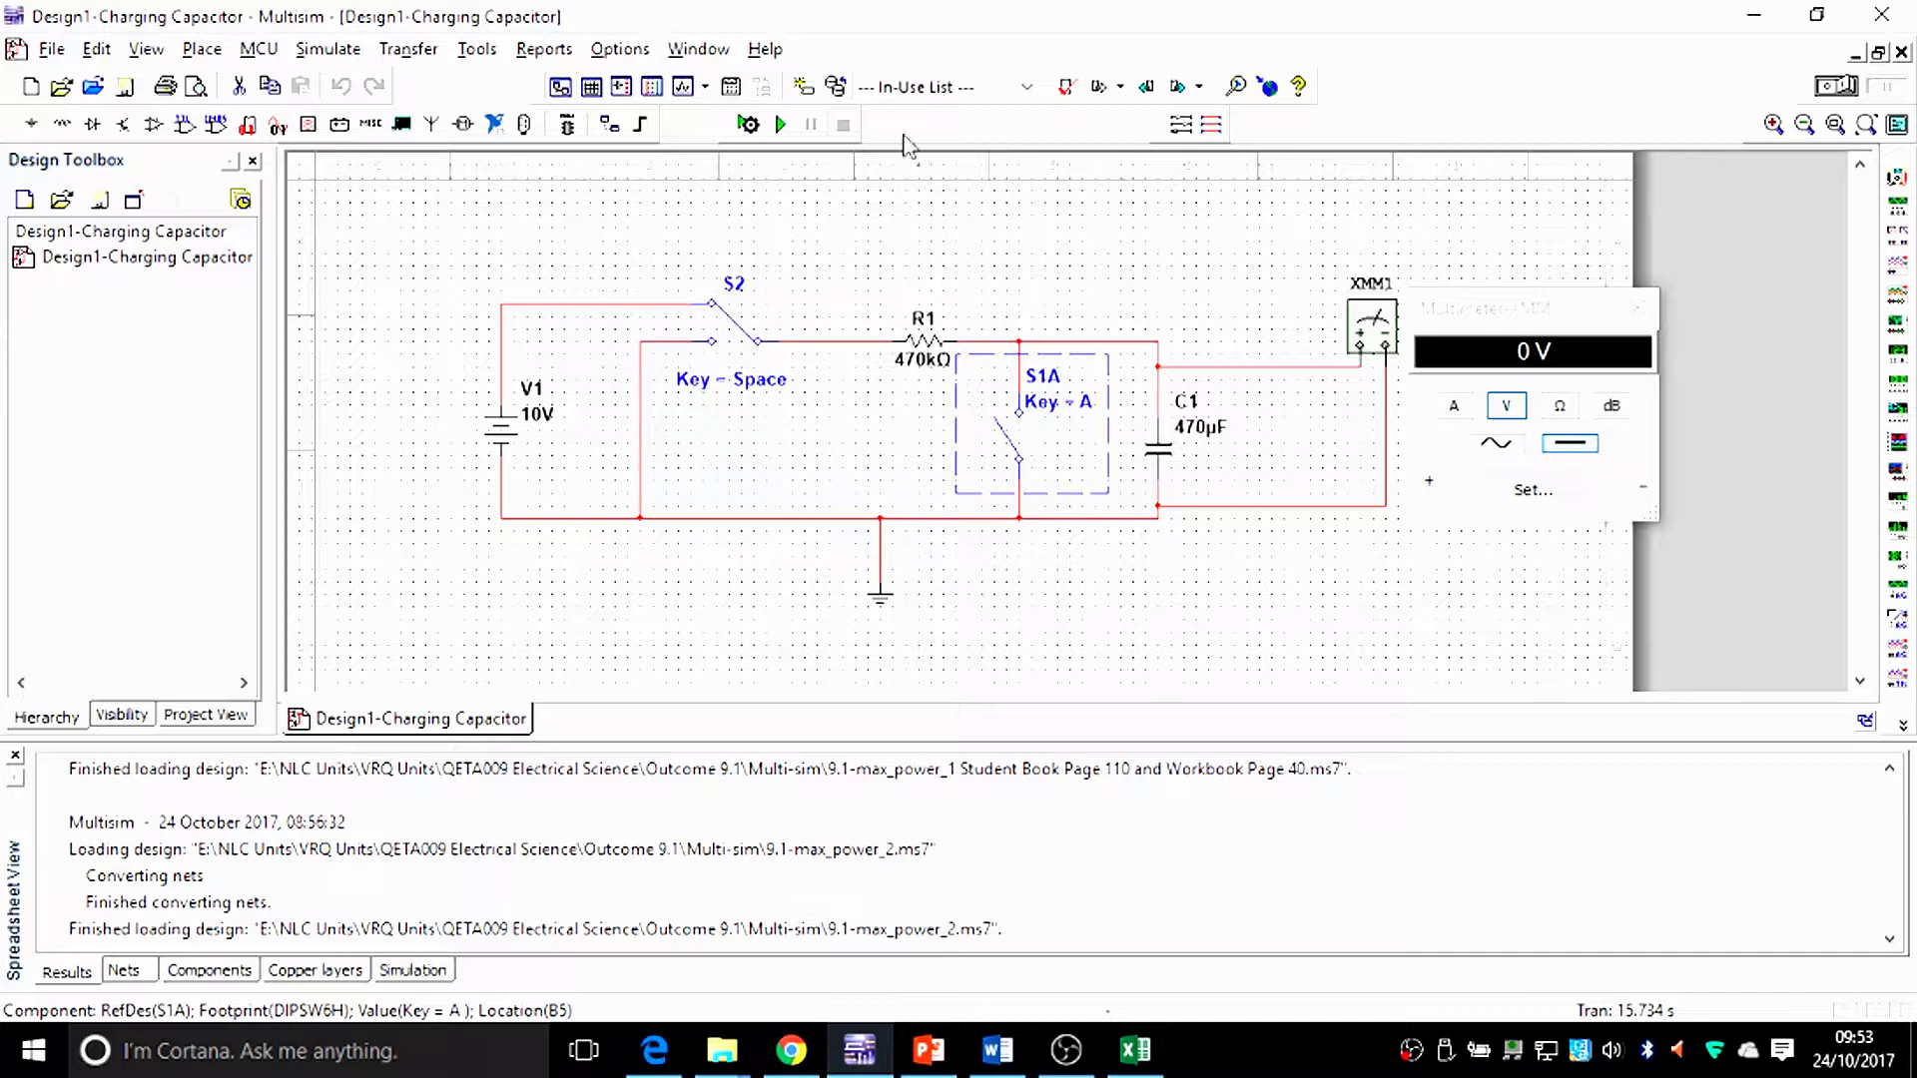
pyautogui.click(1849, 87)
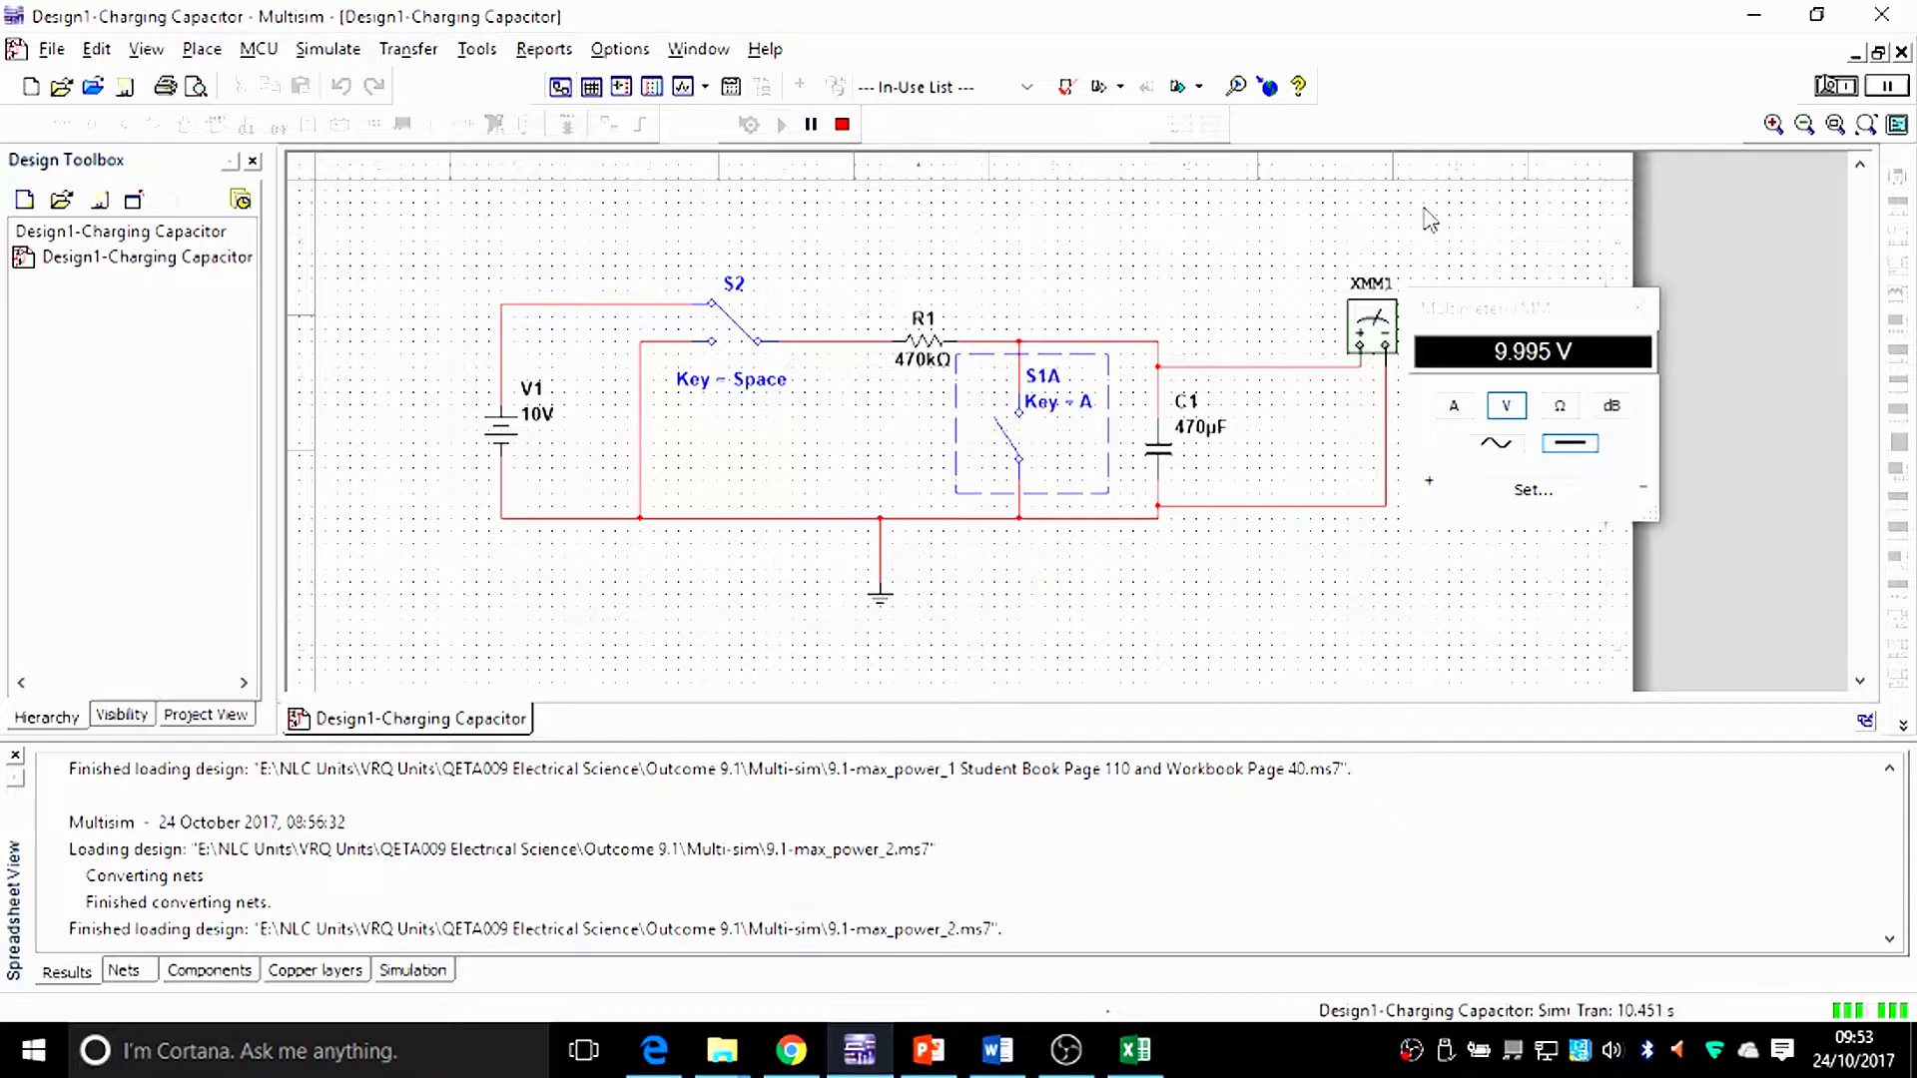
# Stop the simulation, close S1A across the capacitor and set S2 back to the discharge contact.
pyautogui.click(1835, 86)
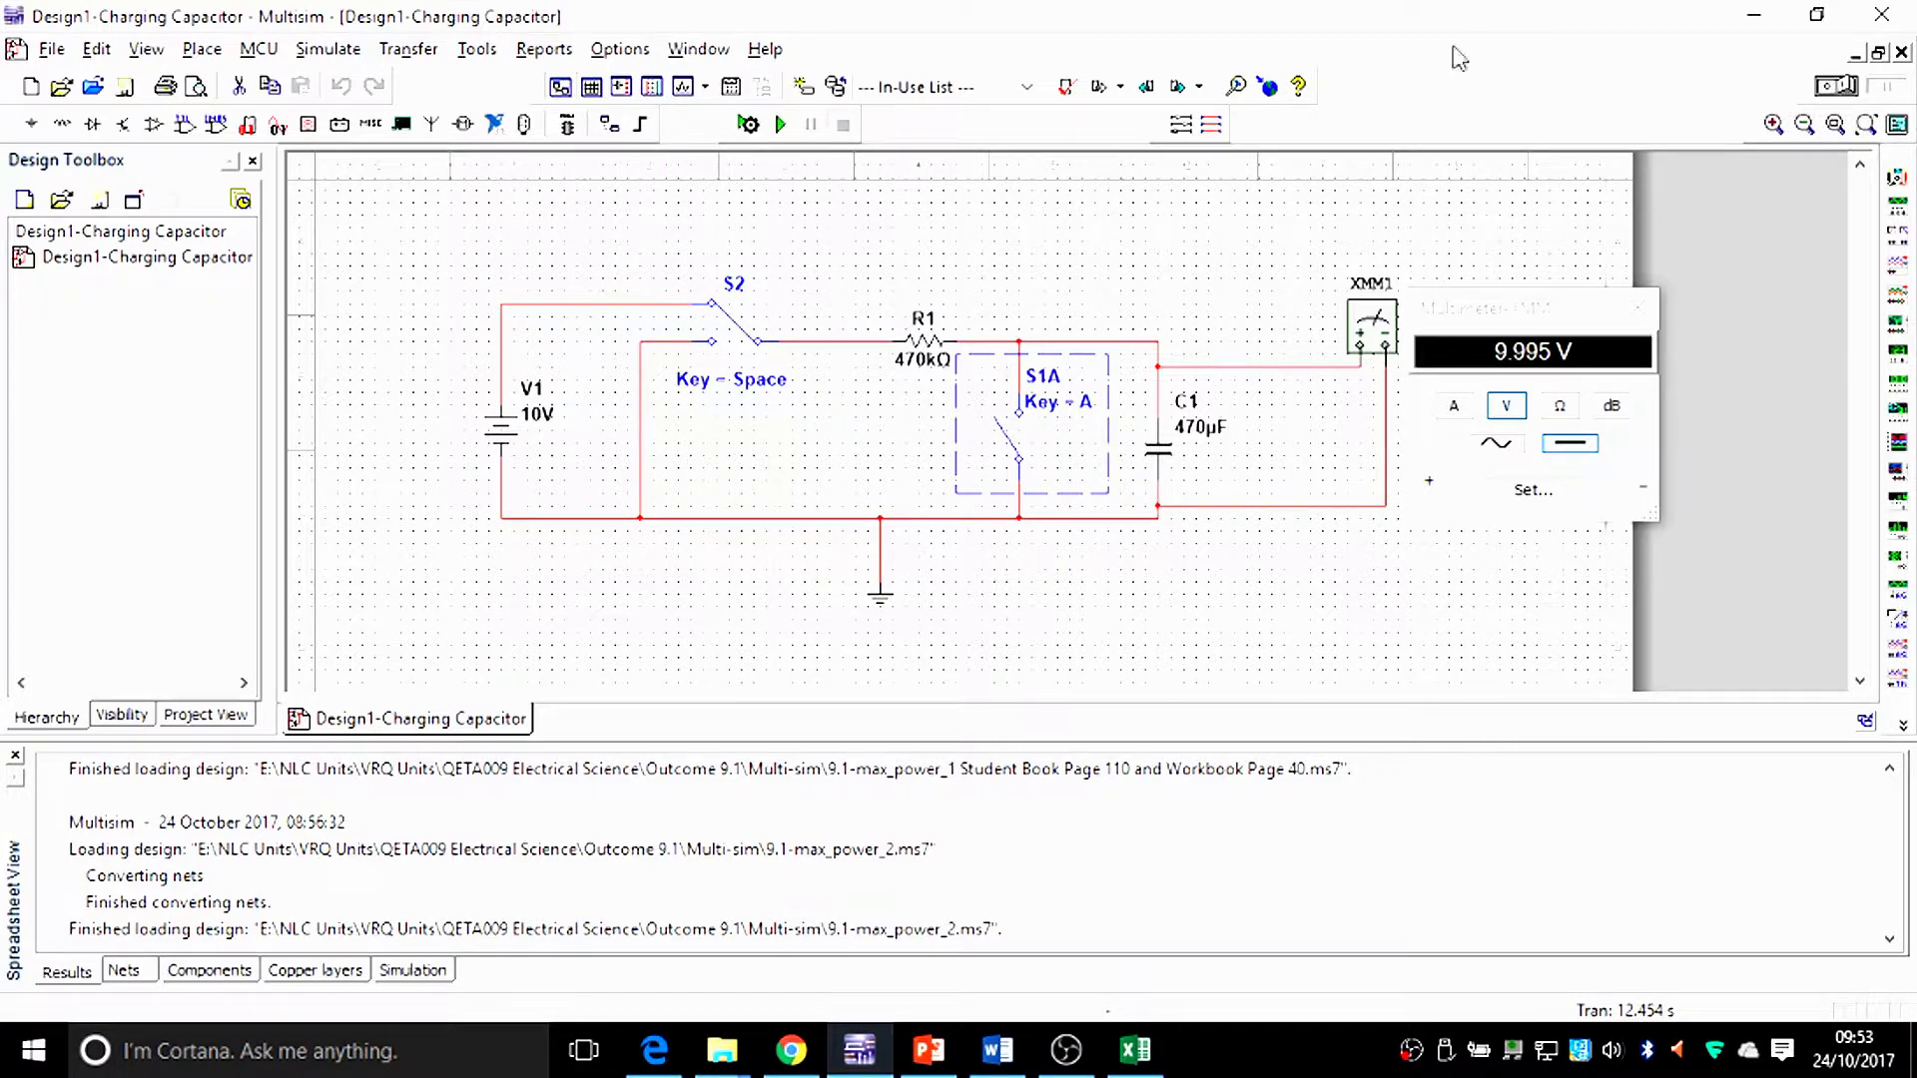
pyautogui.click(1015, 461)
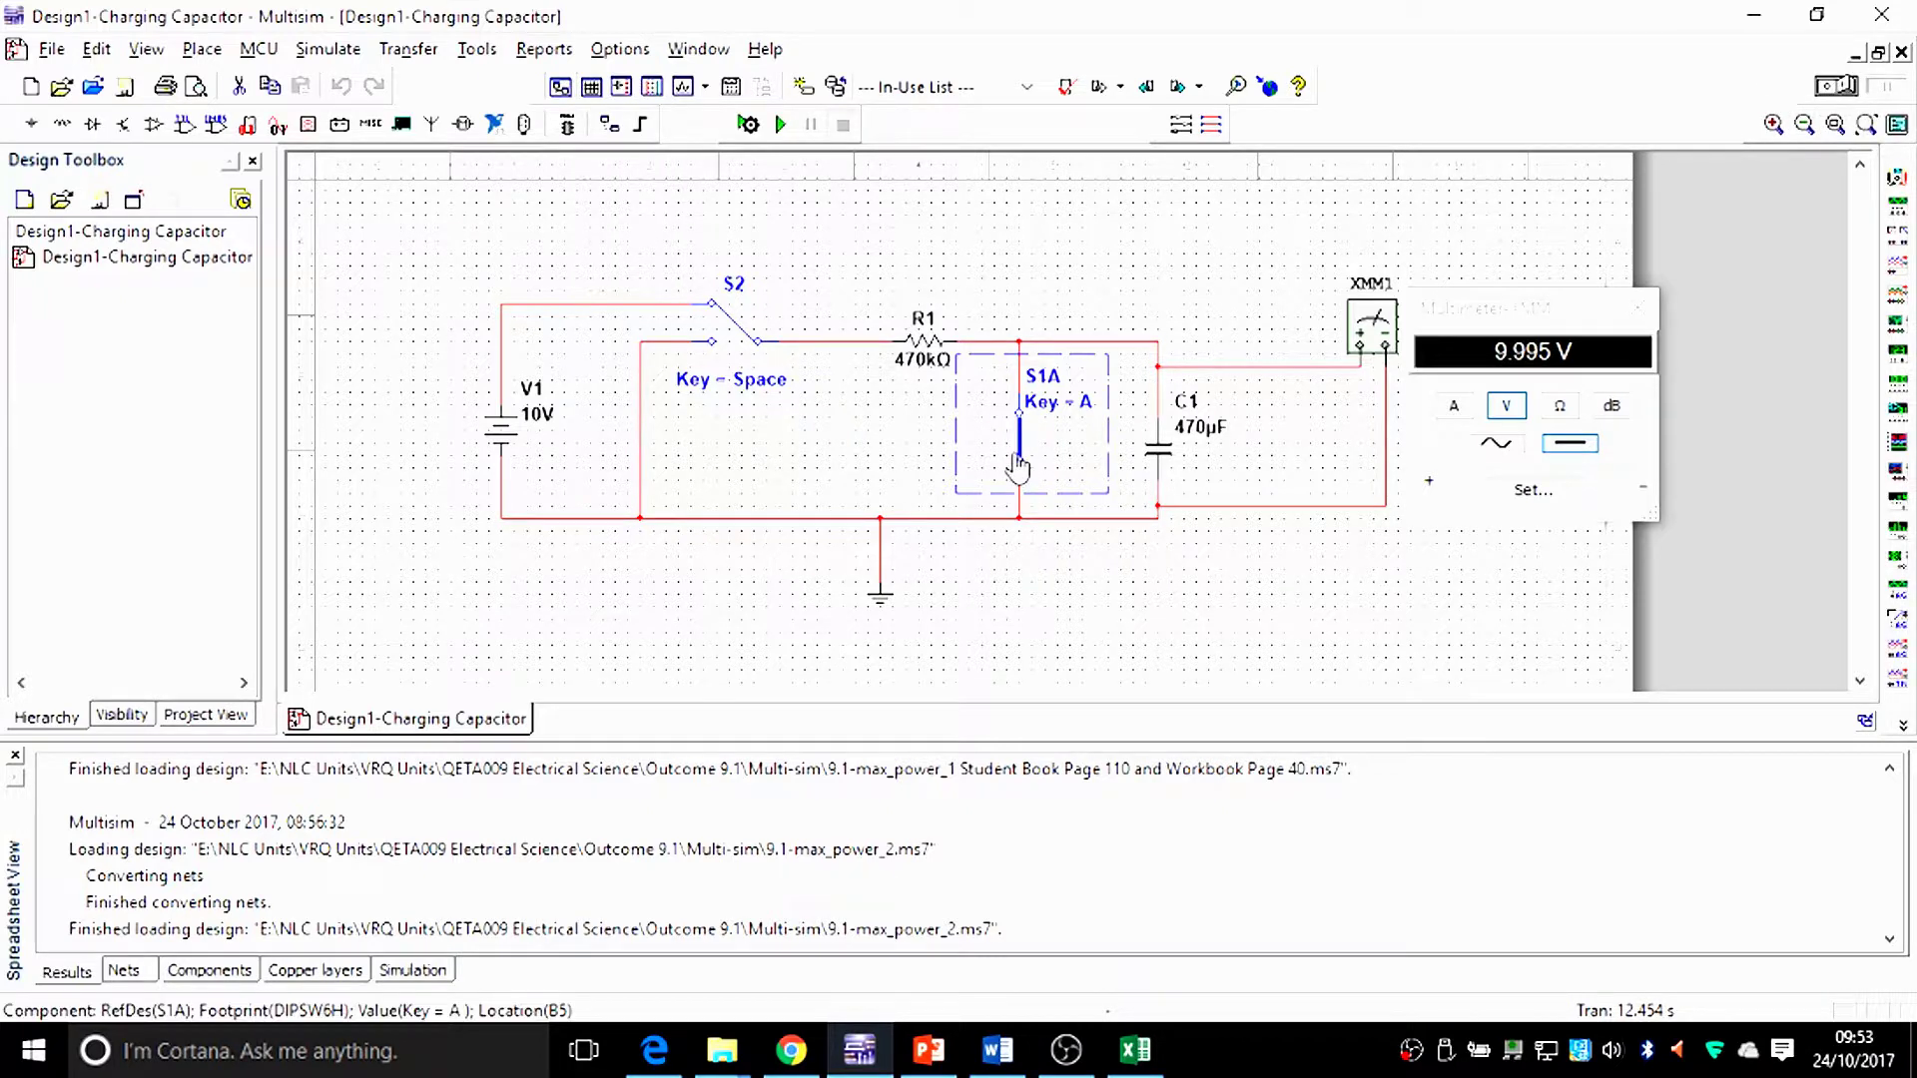
pyautogui.click(731, 324)
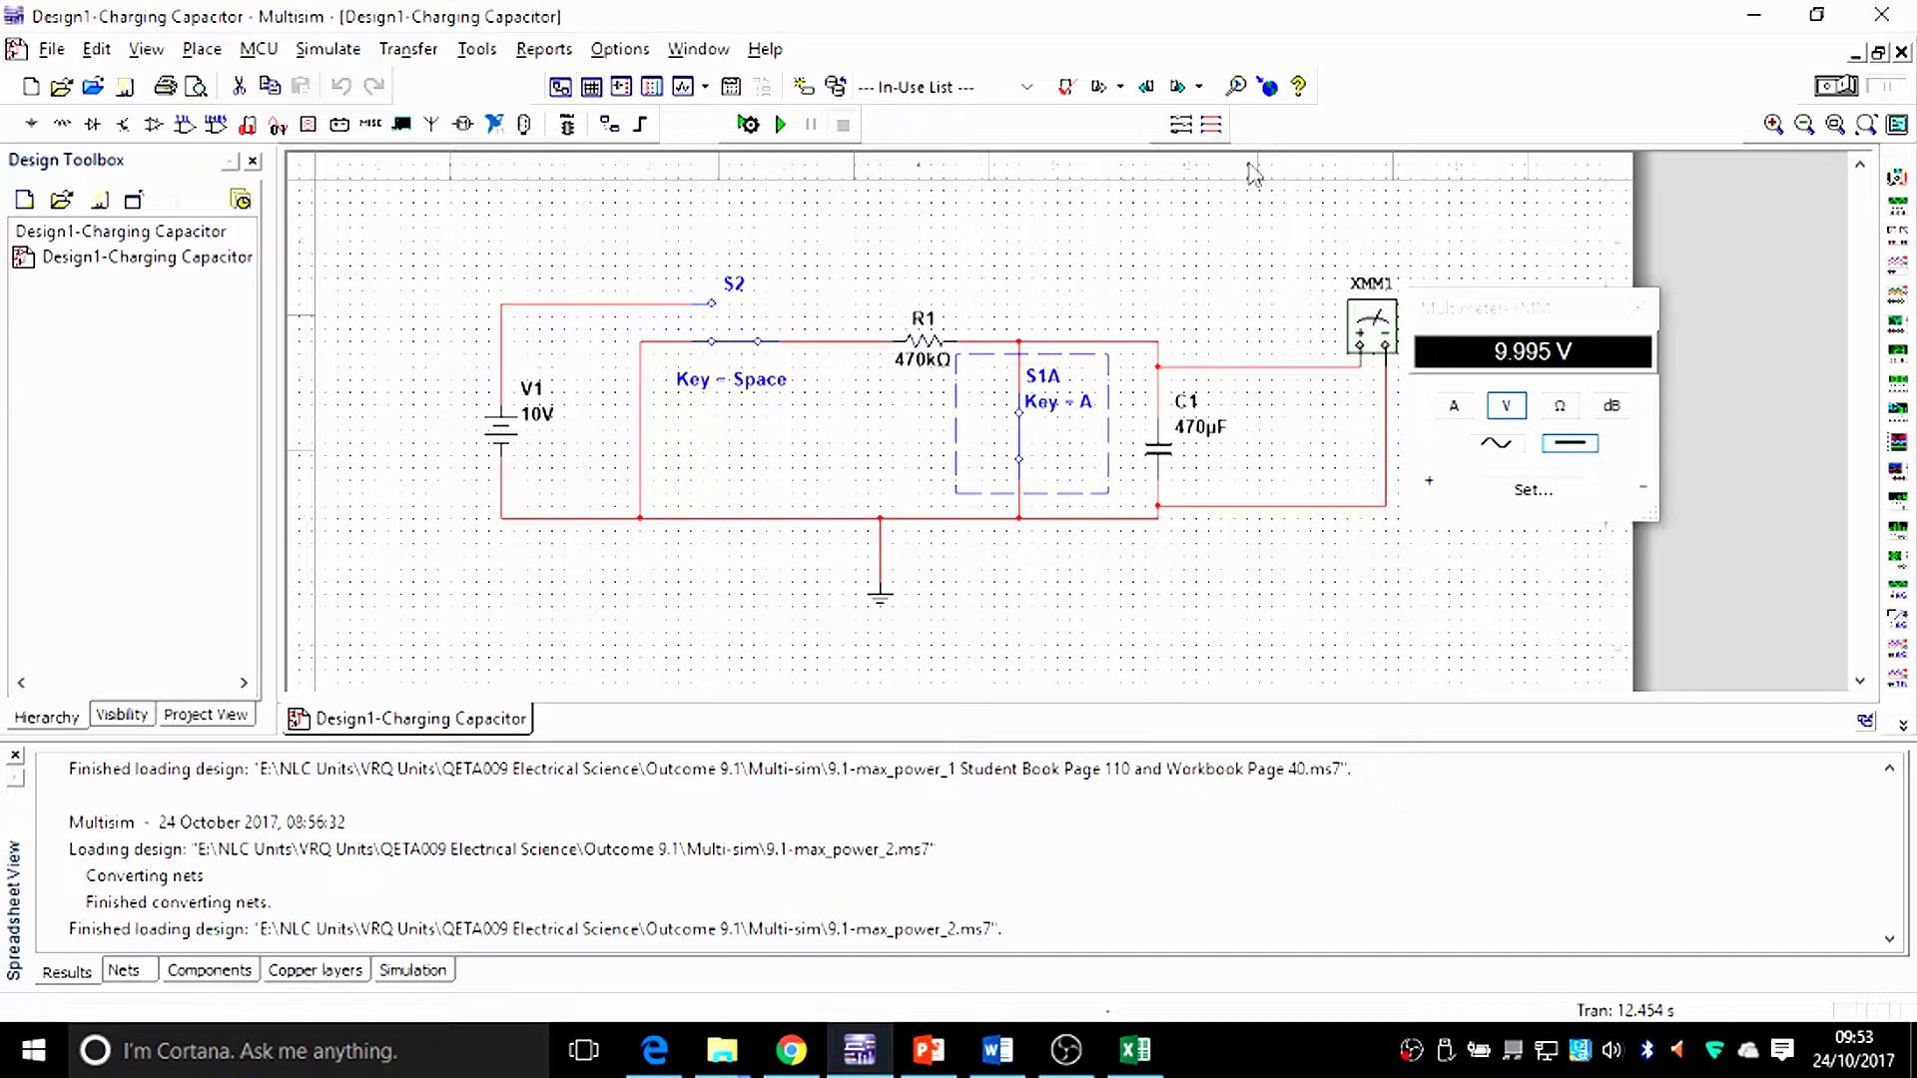
# Start the simulation with S1A closed, move S2 to the V1 contact and open S1A so C1 begins charging.
pyautogui.click(1845, 88)
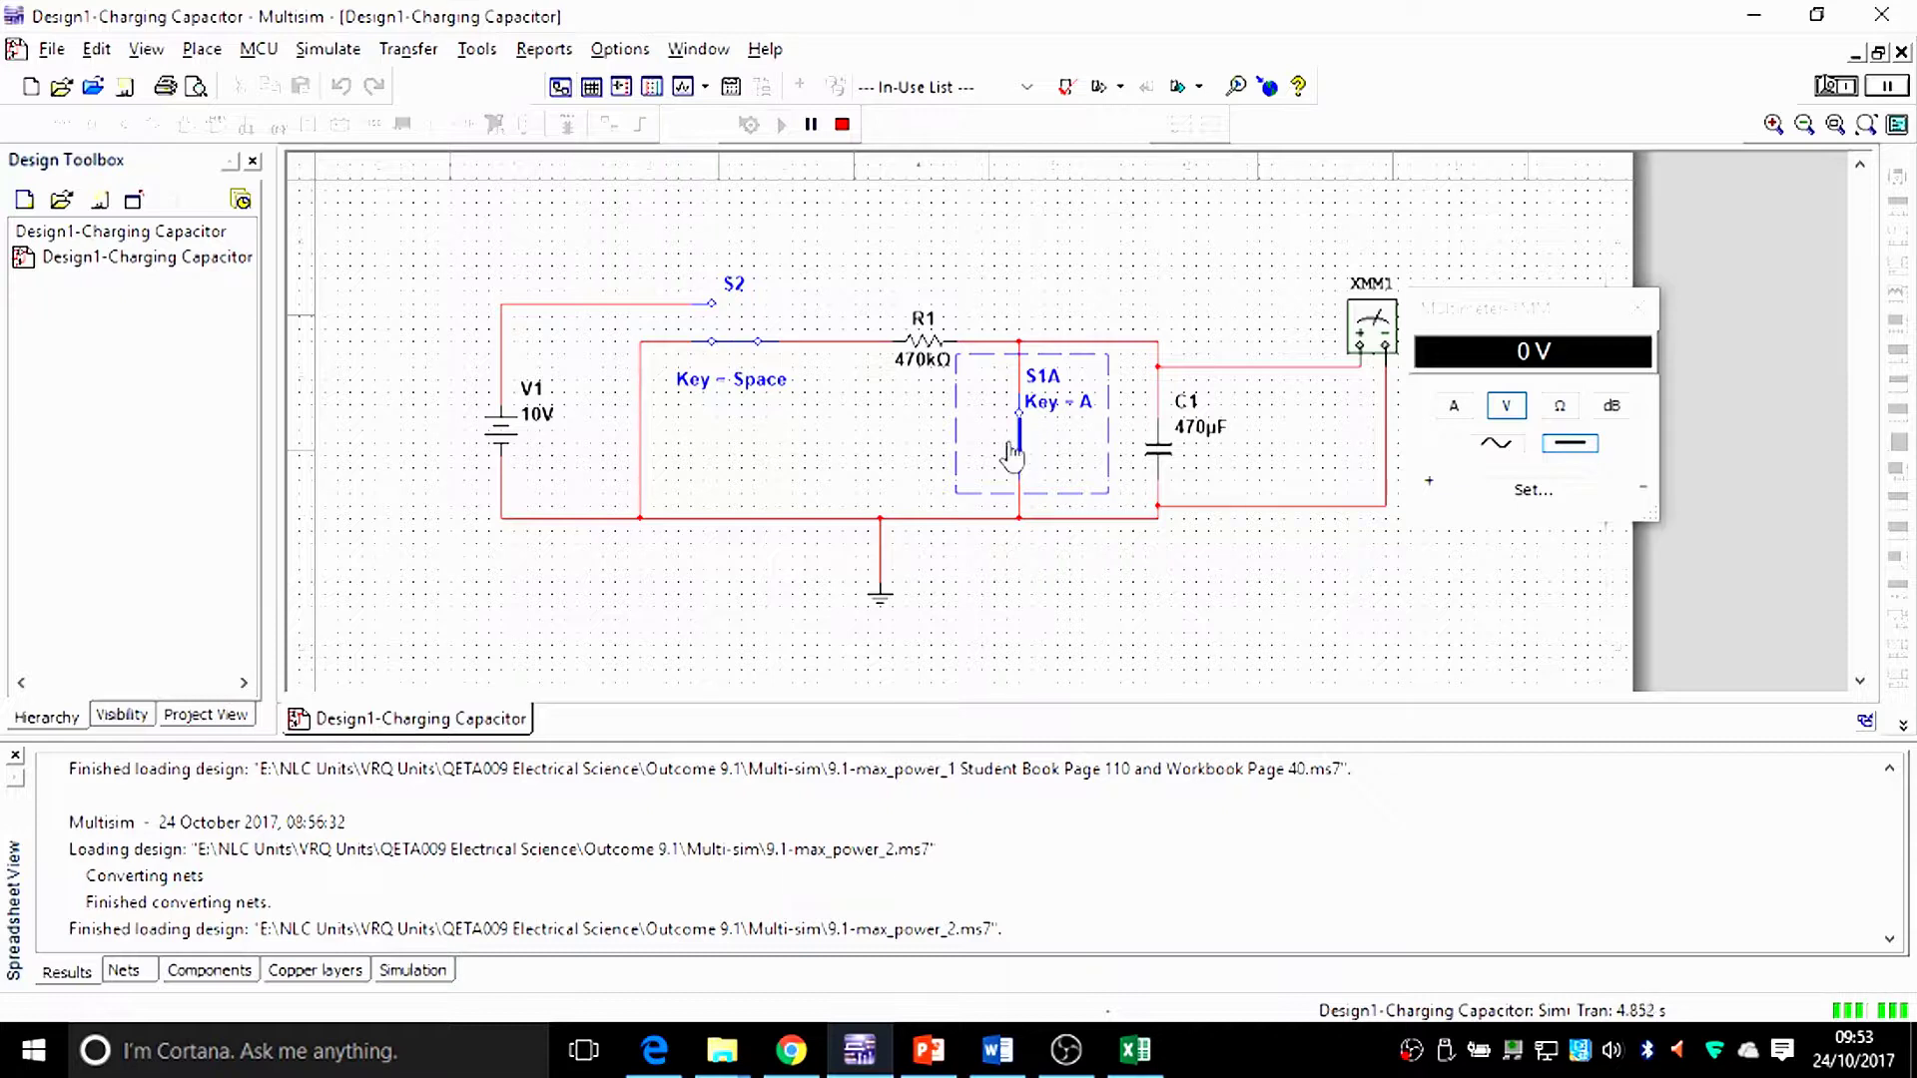
pyautogui.click(739, 347)
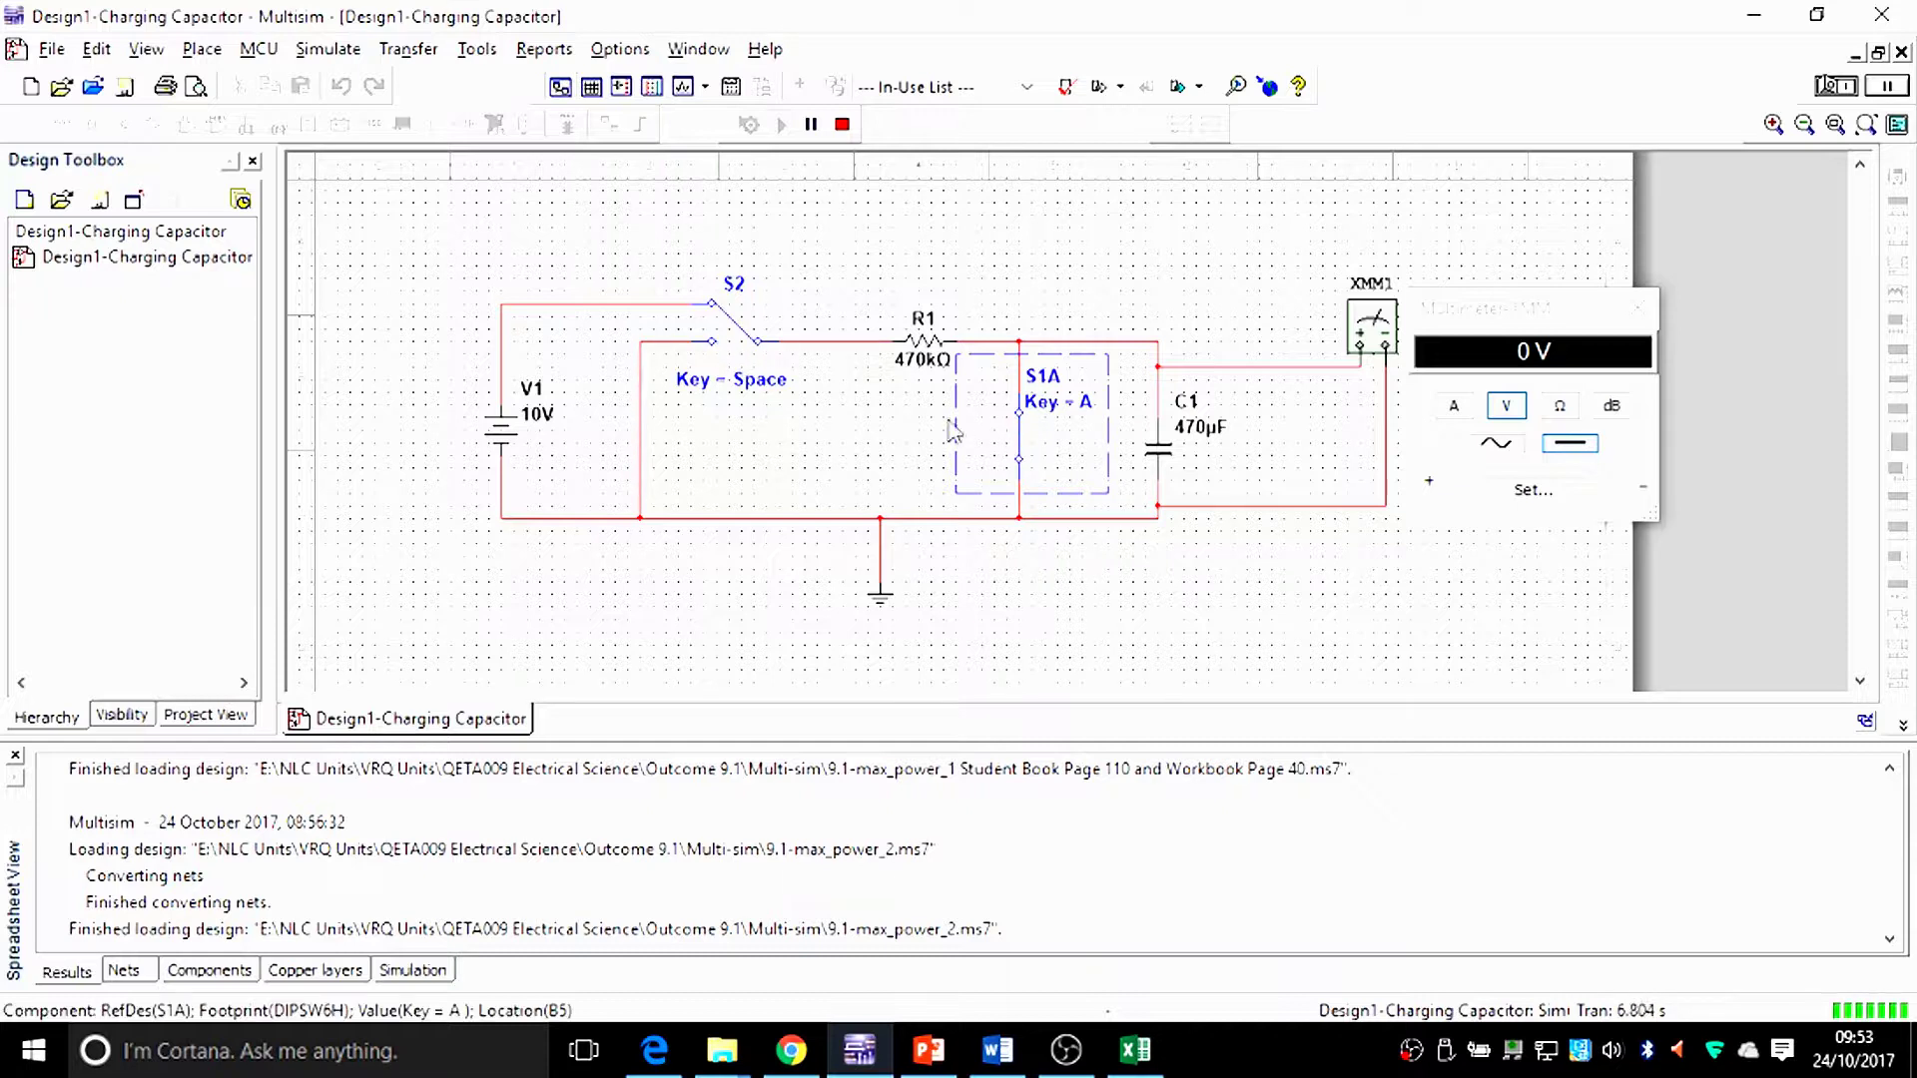
pyautogui.click(1023, 446)
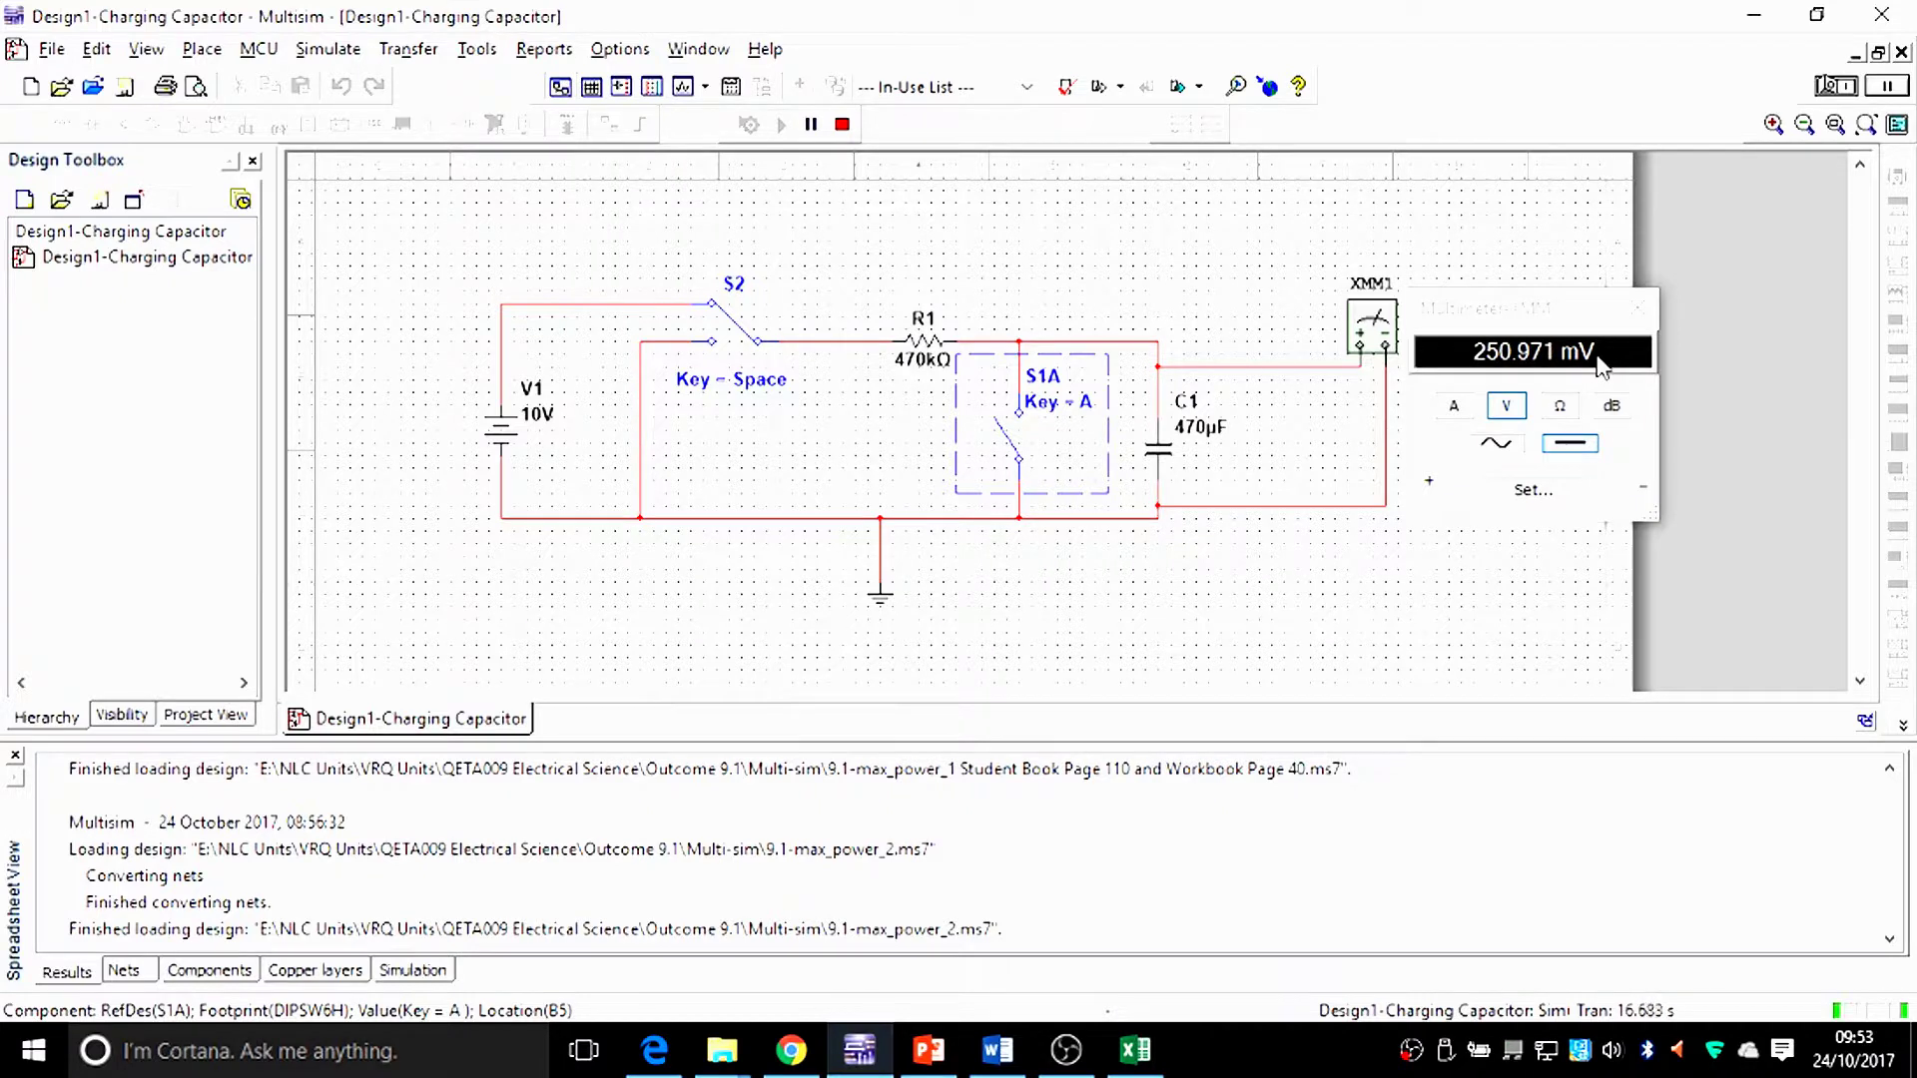
# Compare the charging voltage on XMM1 with the Capacitor Charging table in the Excel workbook, and stop the simulation in Multisim.
pyautogui.scroll(-4, 998, 549)
pyautogui.click(1135, 1050)
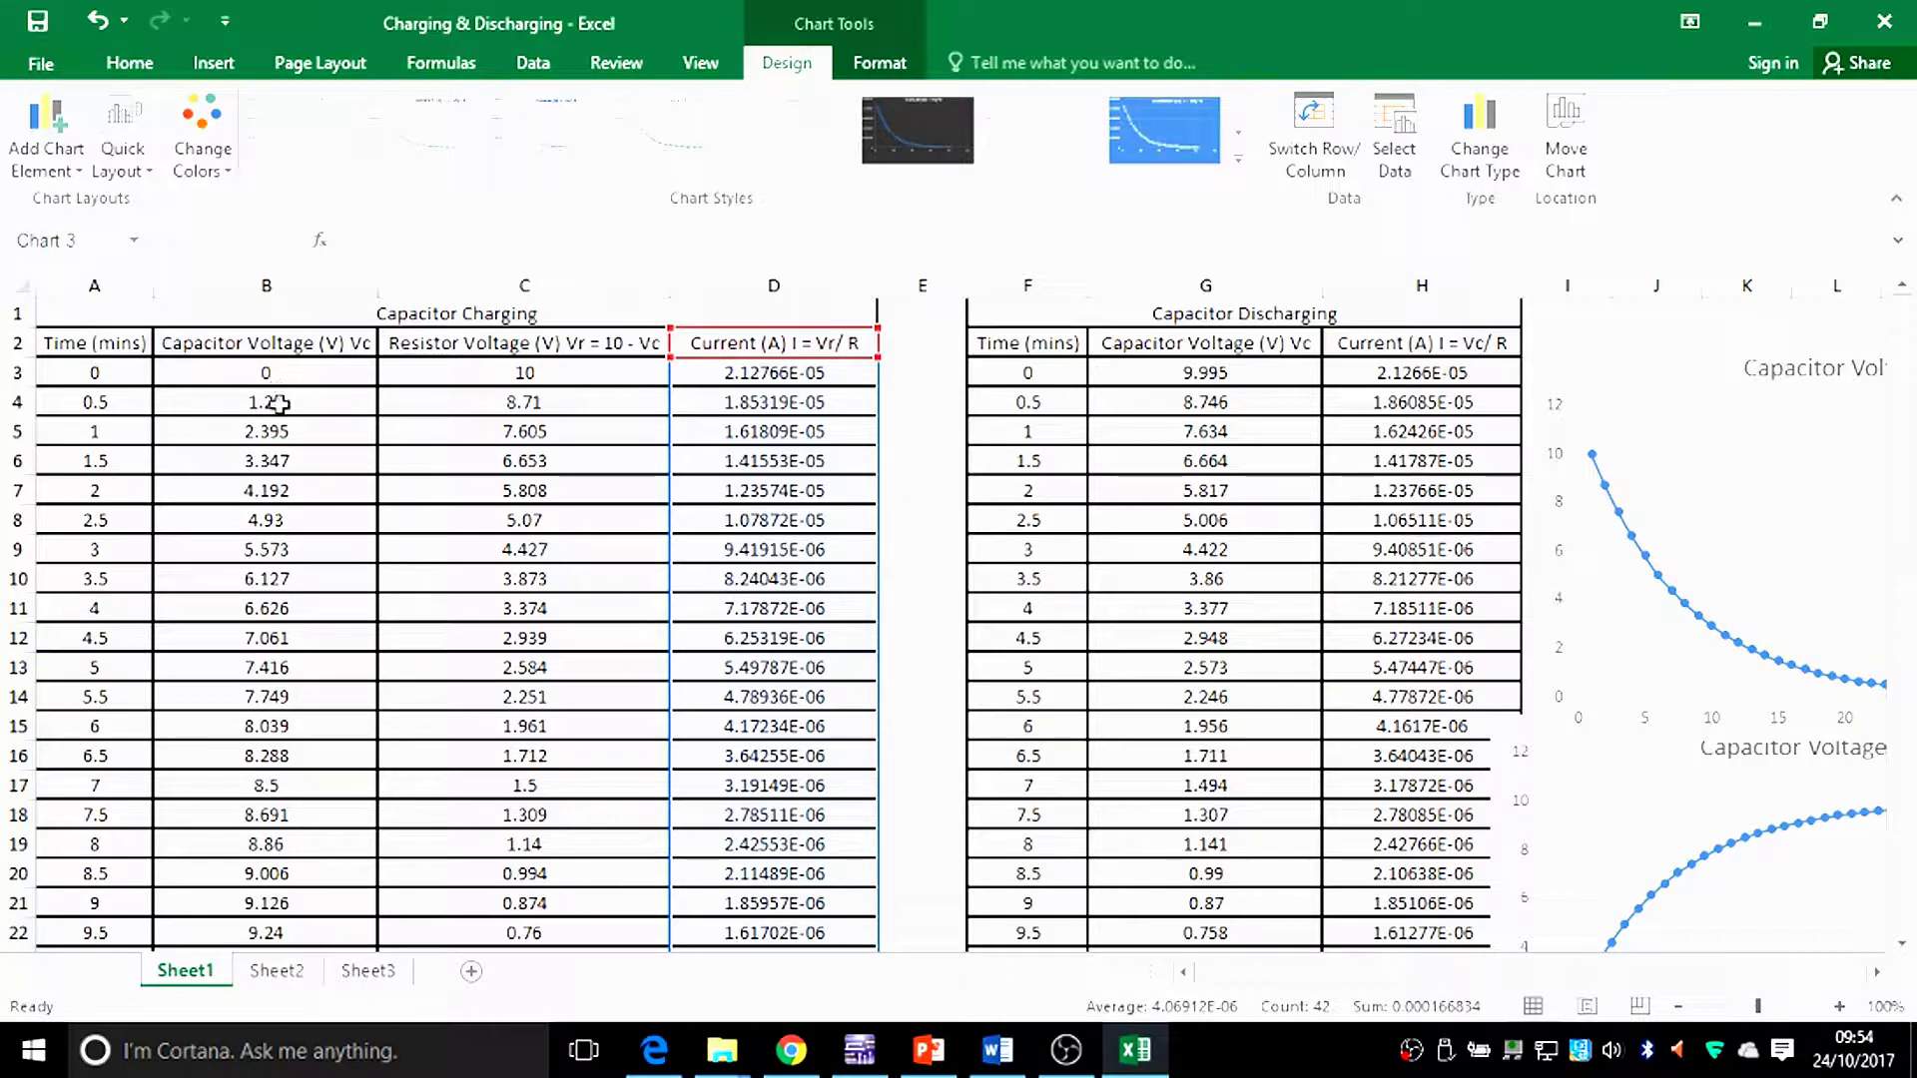
pyautogui.click(861, 1060)
pyautogui.moveTo(1860, 589); pyautogui.dragTo(1865, 205)
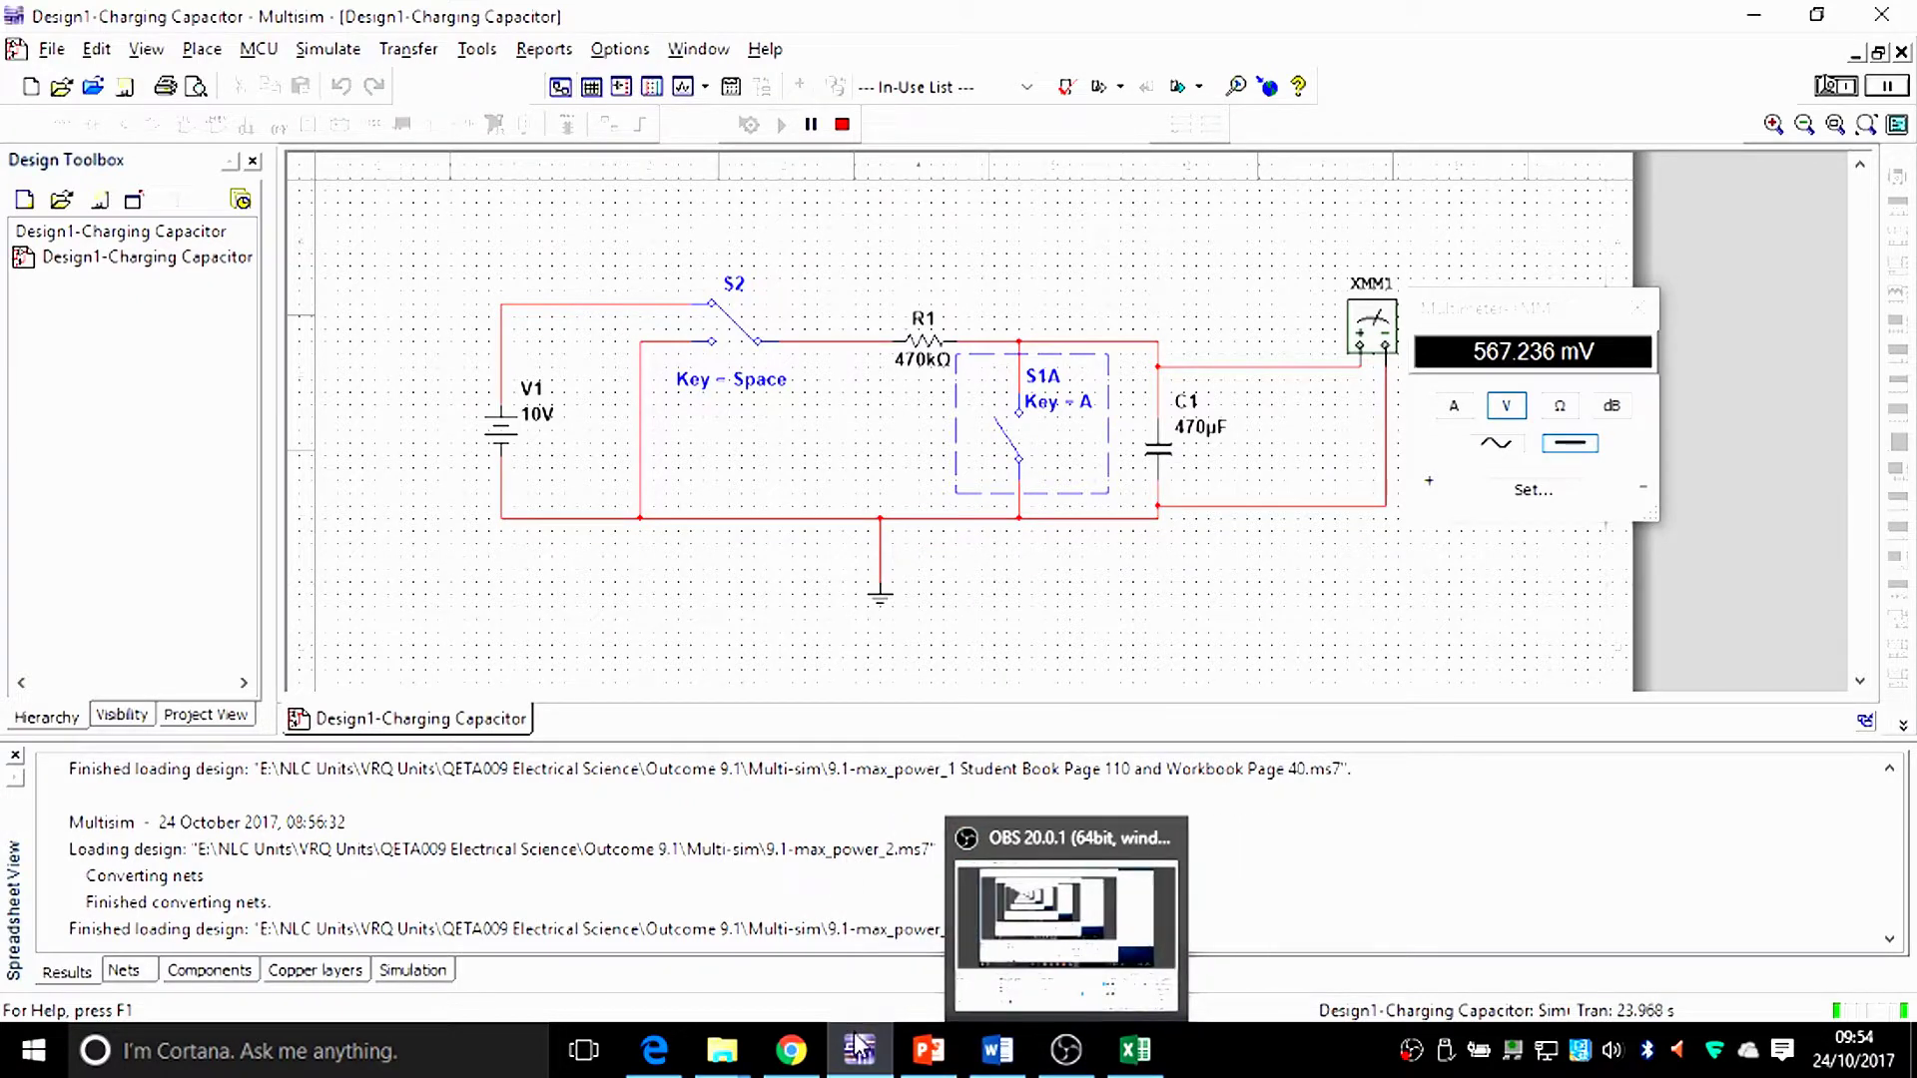
pyautogui.click(1135, 1051)
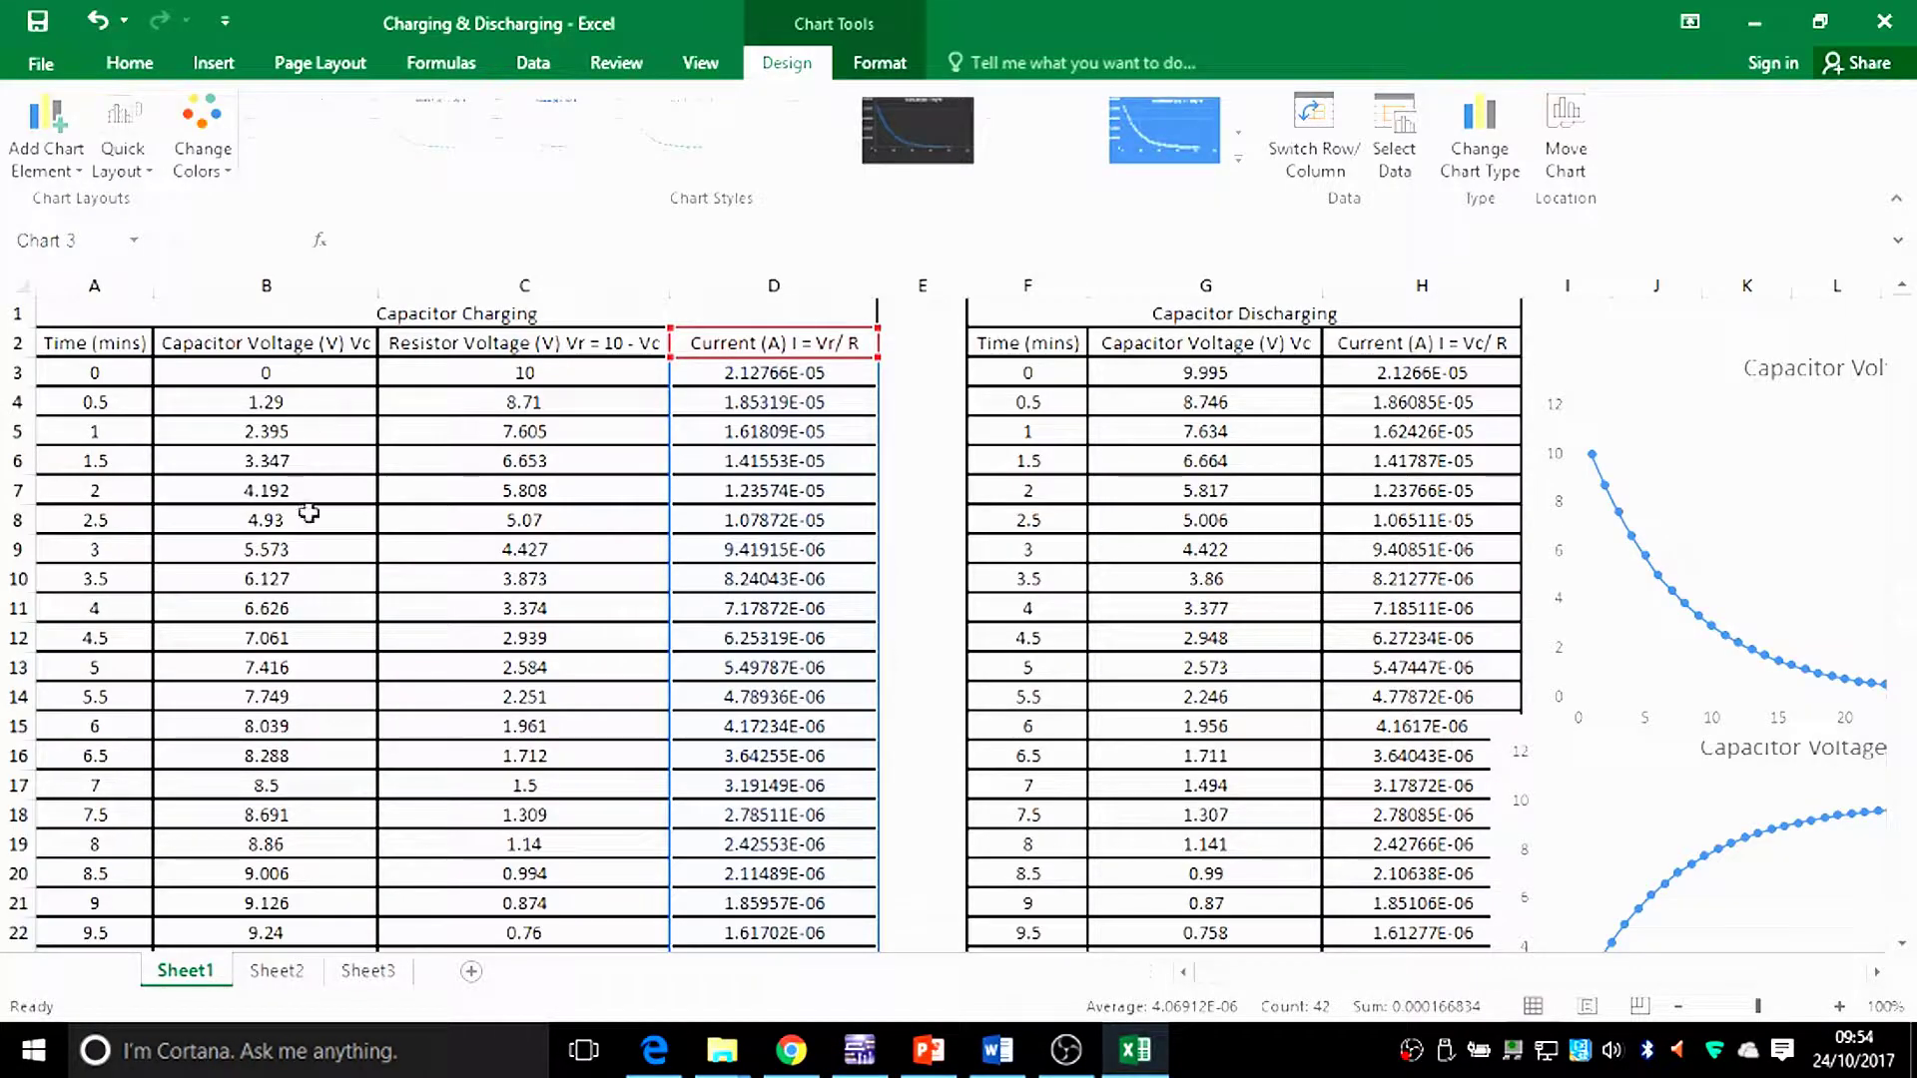
pyautogui.moveTo(1909, 500); pyautogui.dragTo(1913, 412)
pyautogui.click(859, 1050)
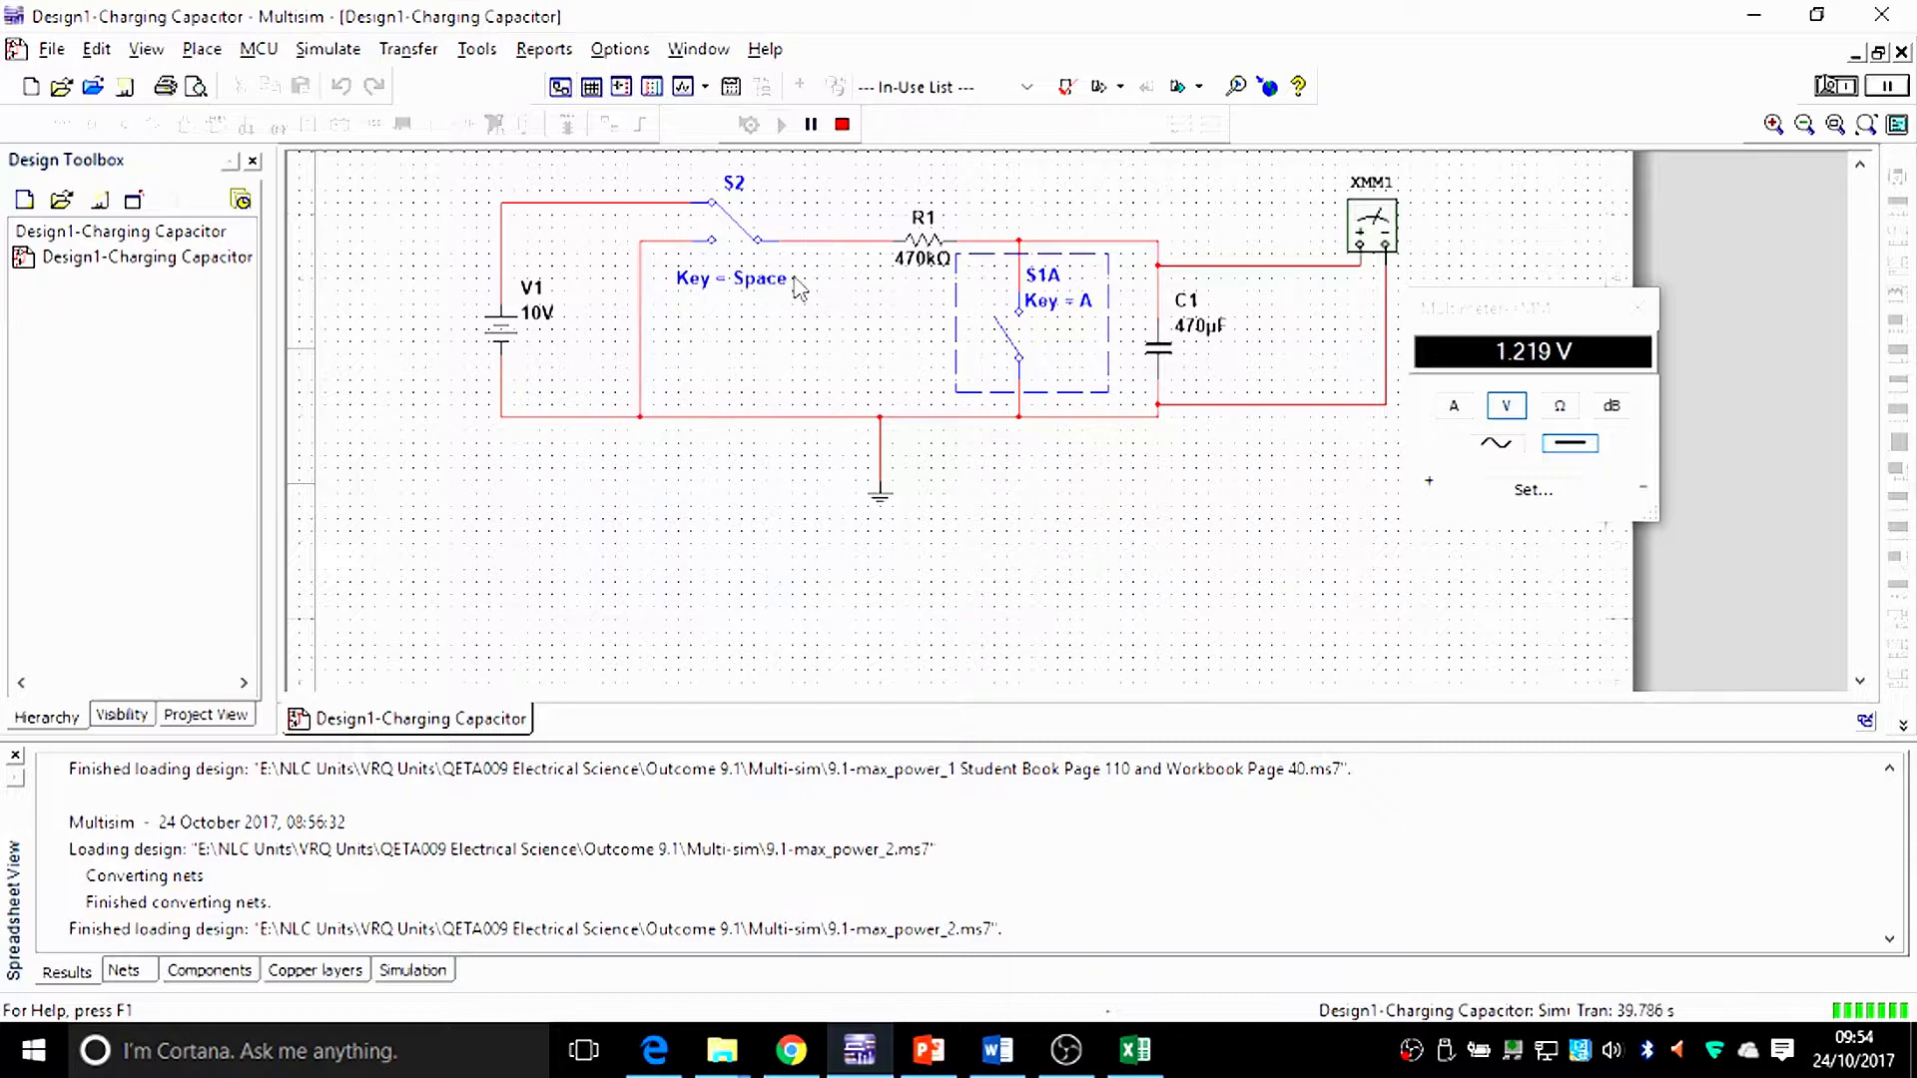
pyautogui.scroll(1, 828, 239)
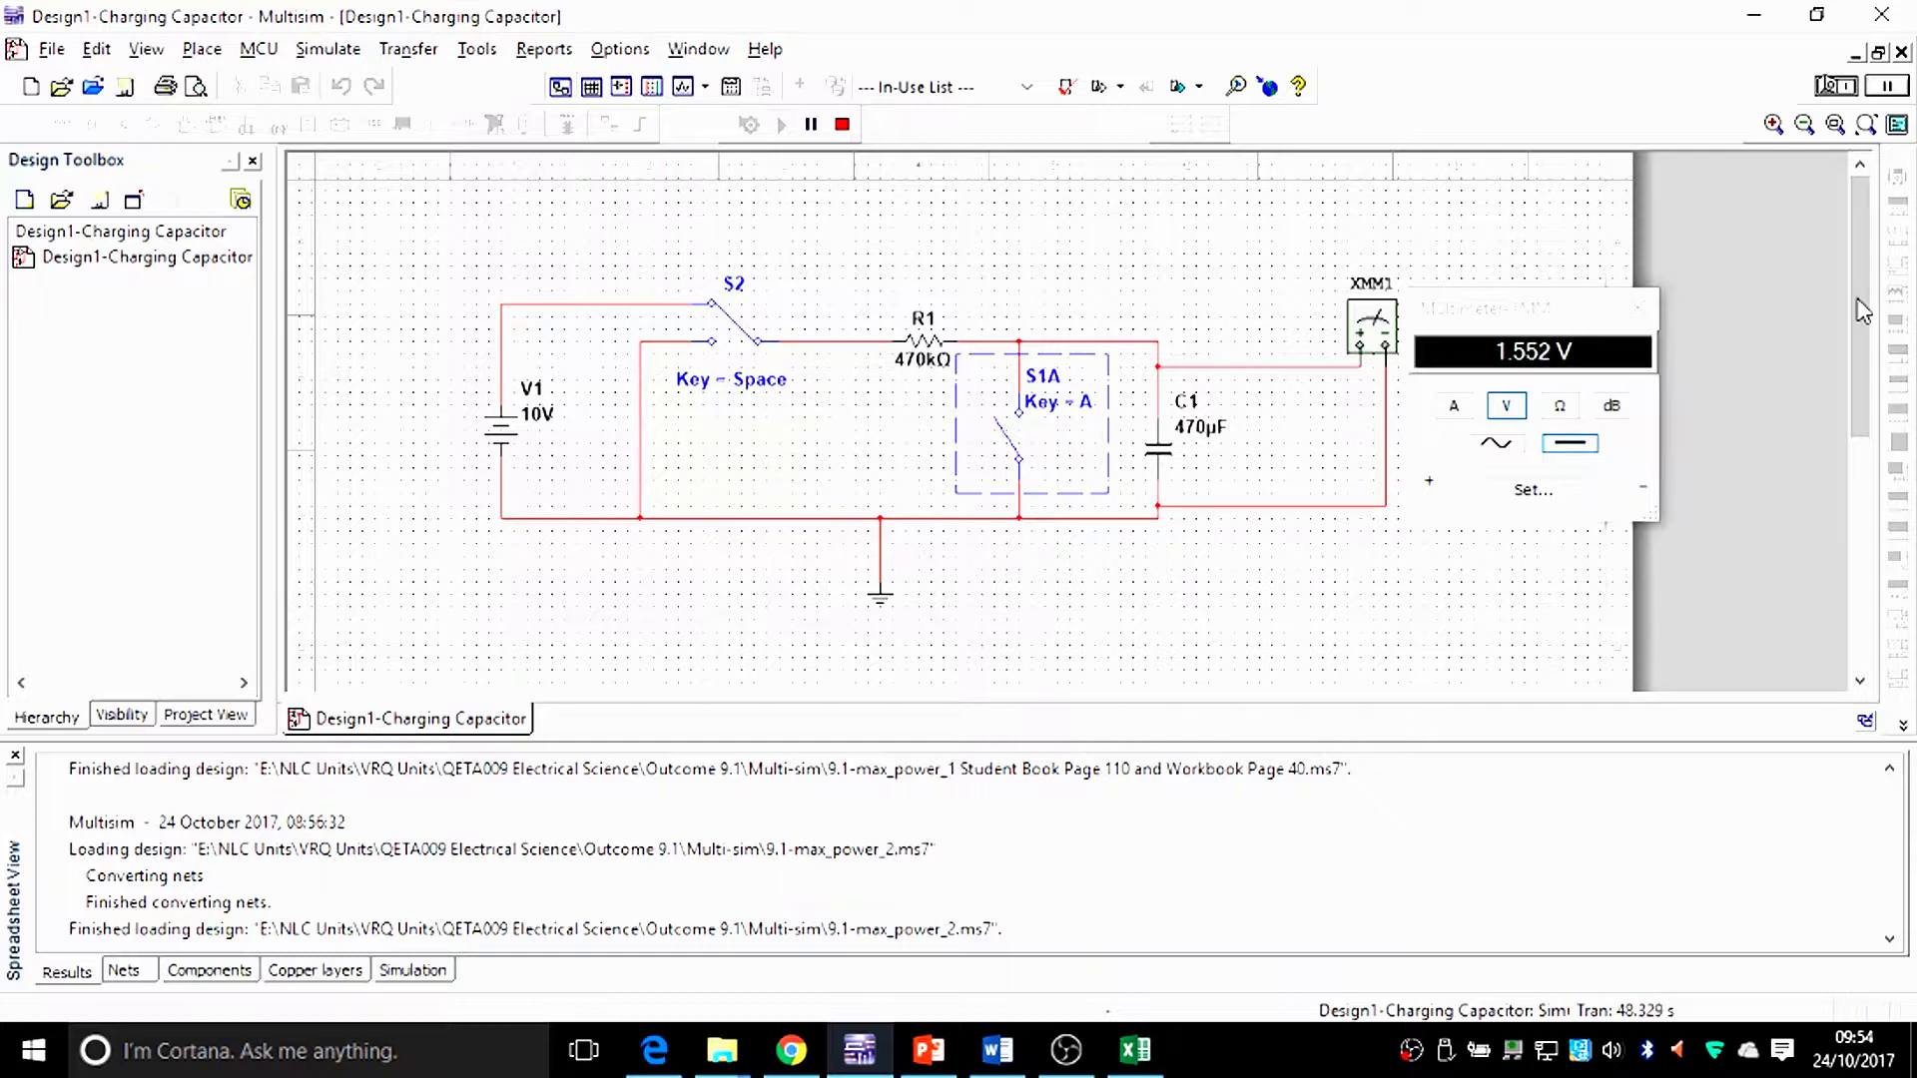
pyautogui.click(1835, 86)
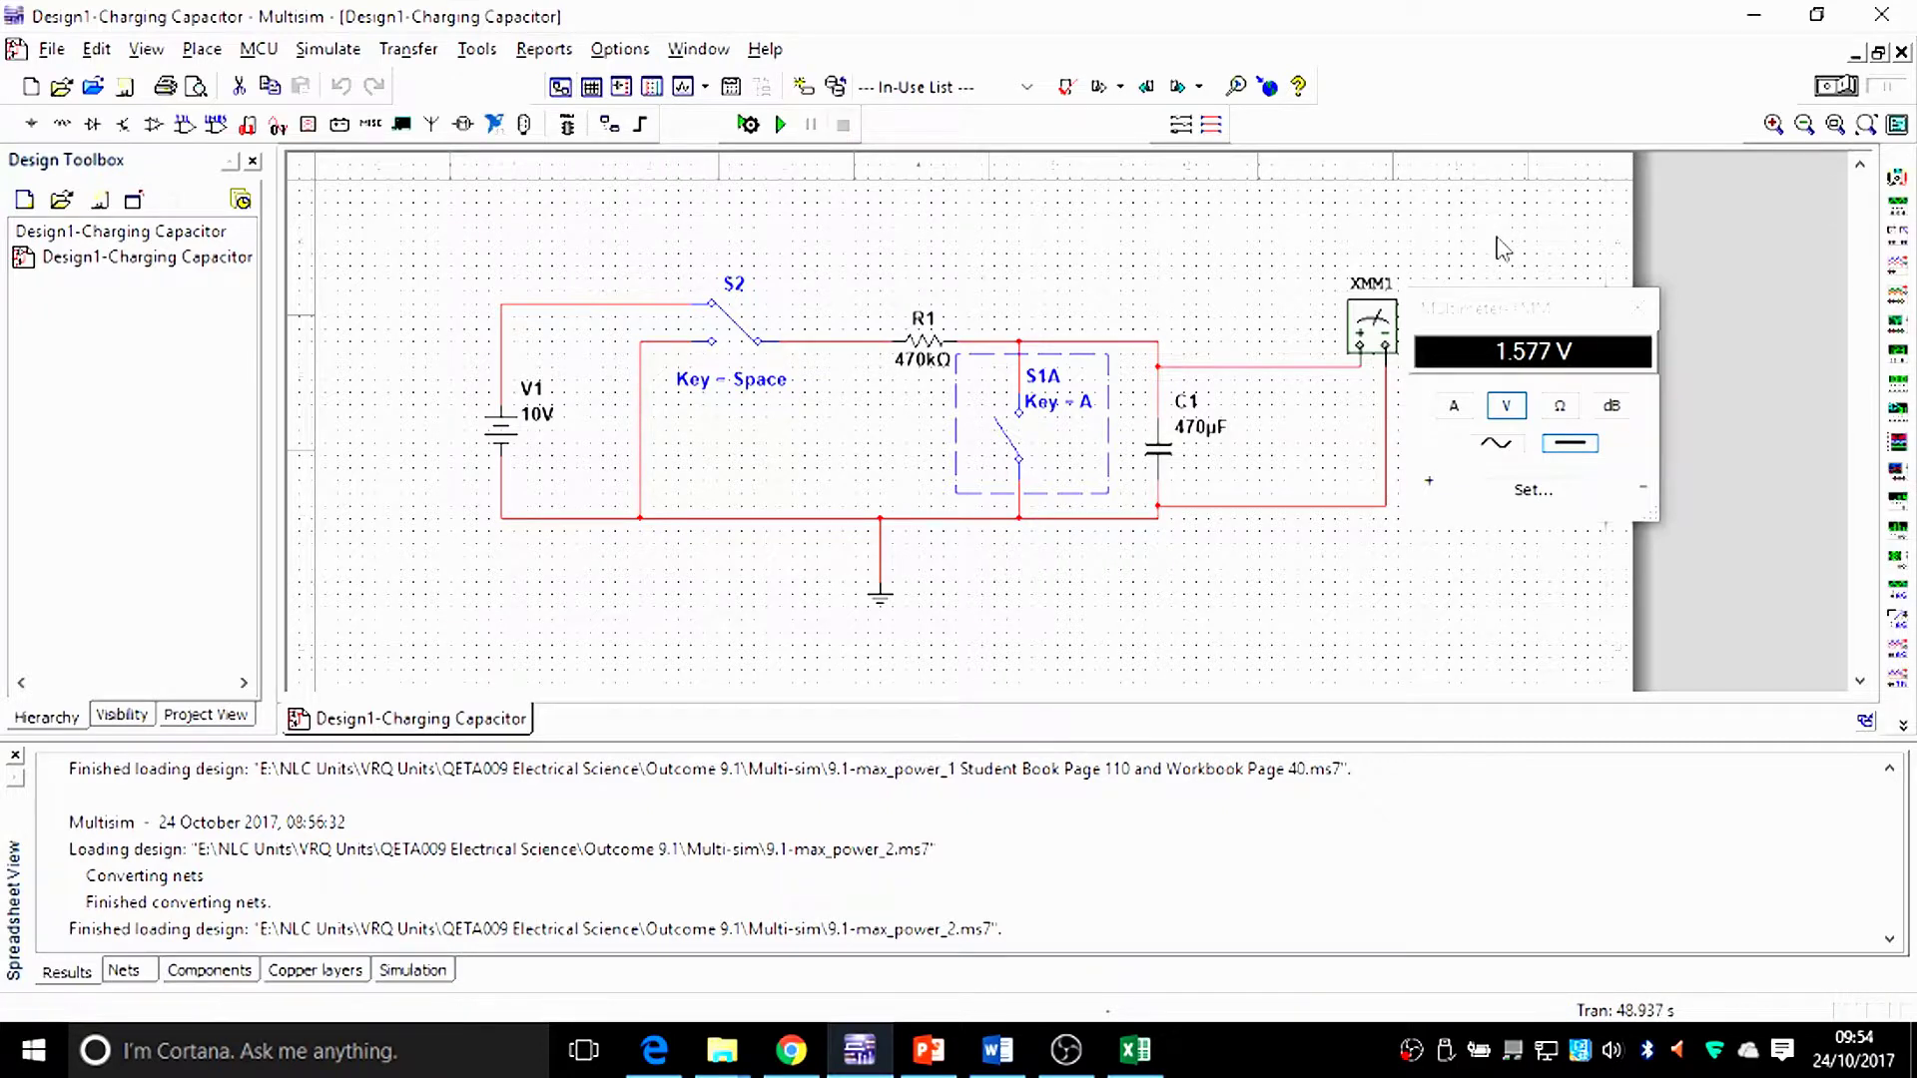
# Switch to the Excel workbook and look over the charging and discharging tables together with their voltage and current graphs.
pyautogui.click(857, 1054)
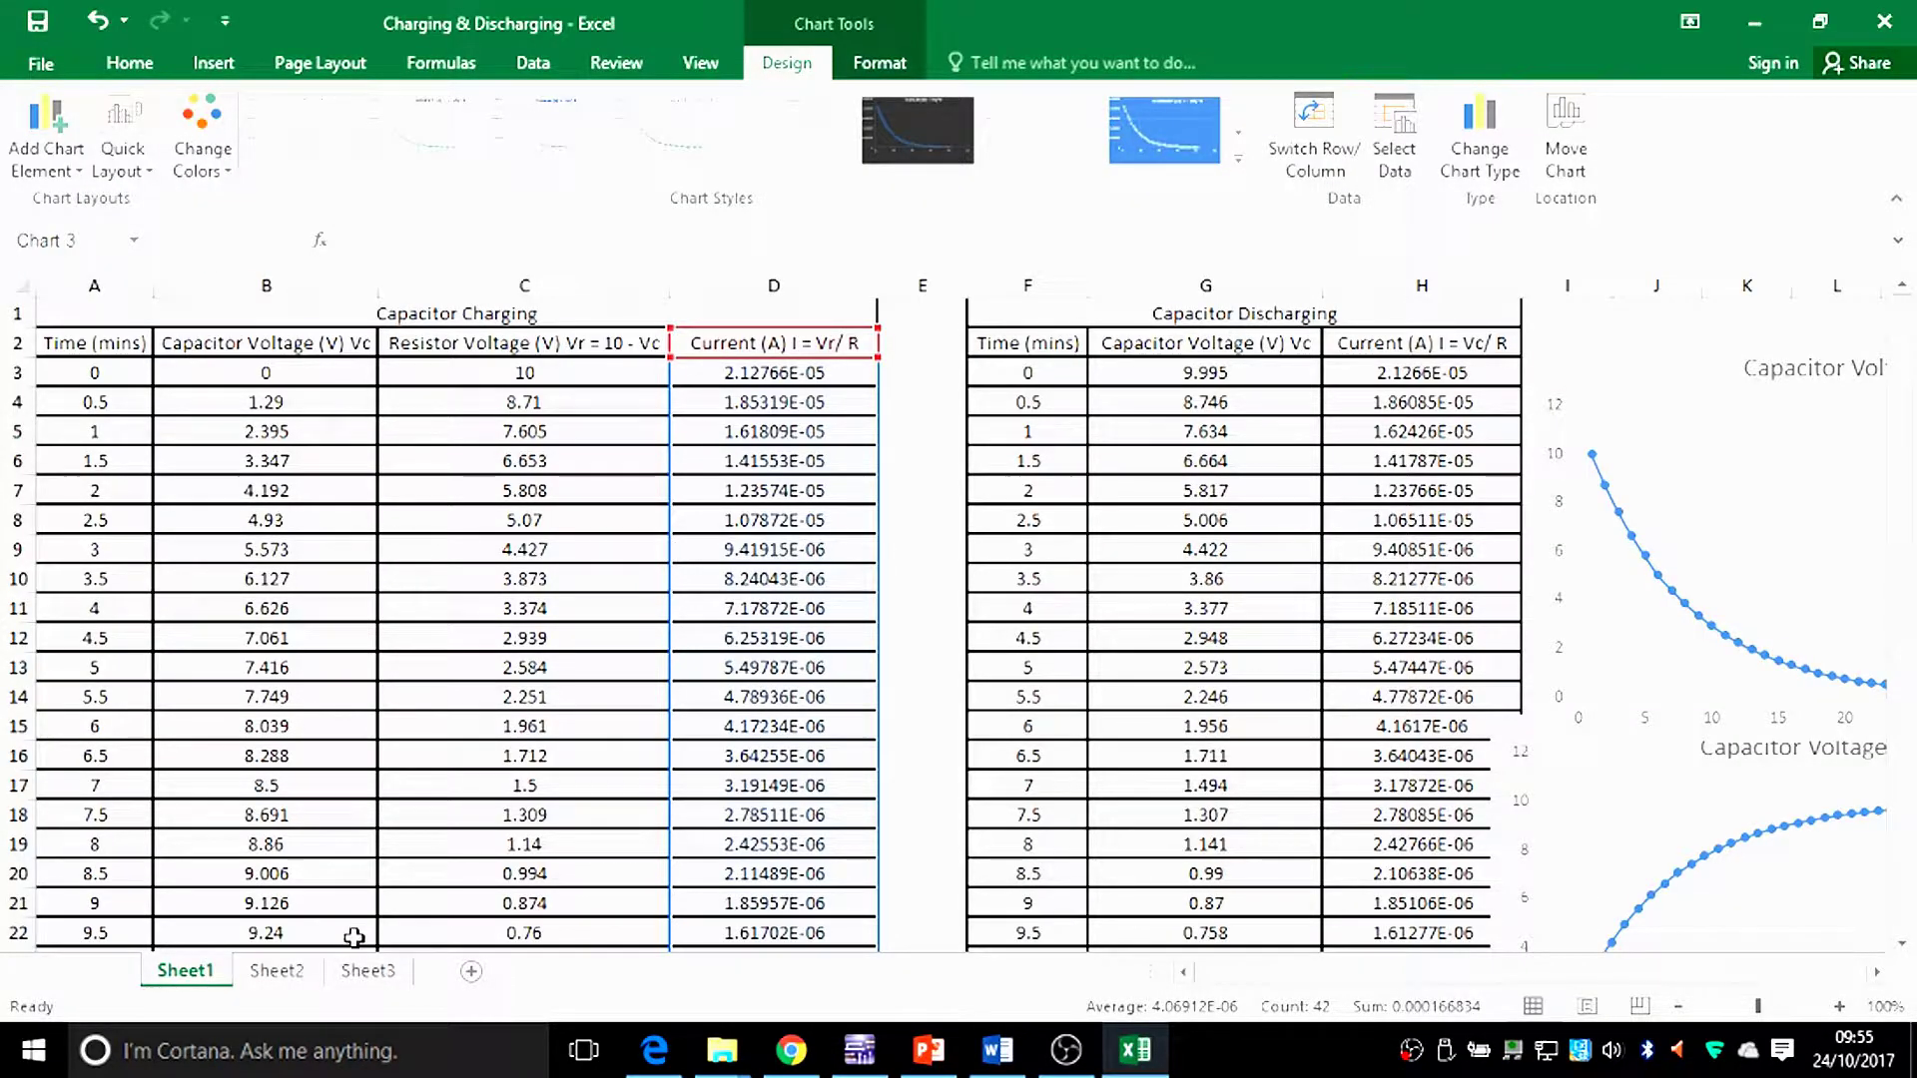
pyautogui.hscroll(5, 1282, 939)
pyautogui.hscroll(-5, 1283, 940)
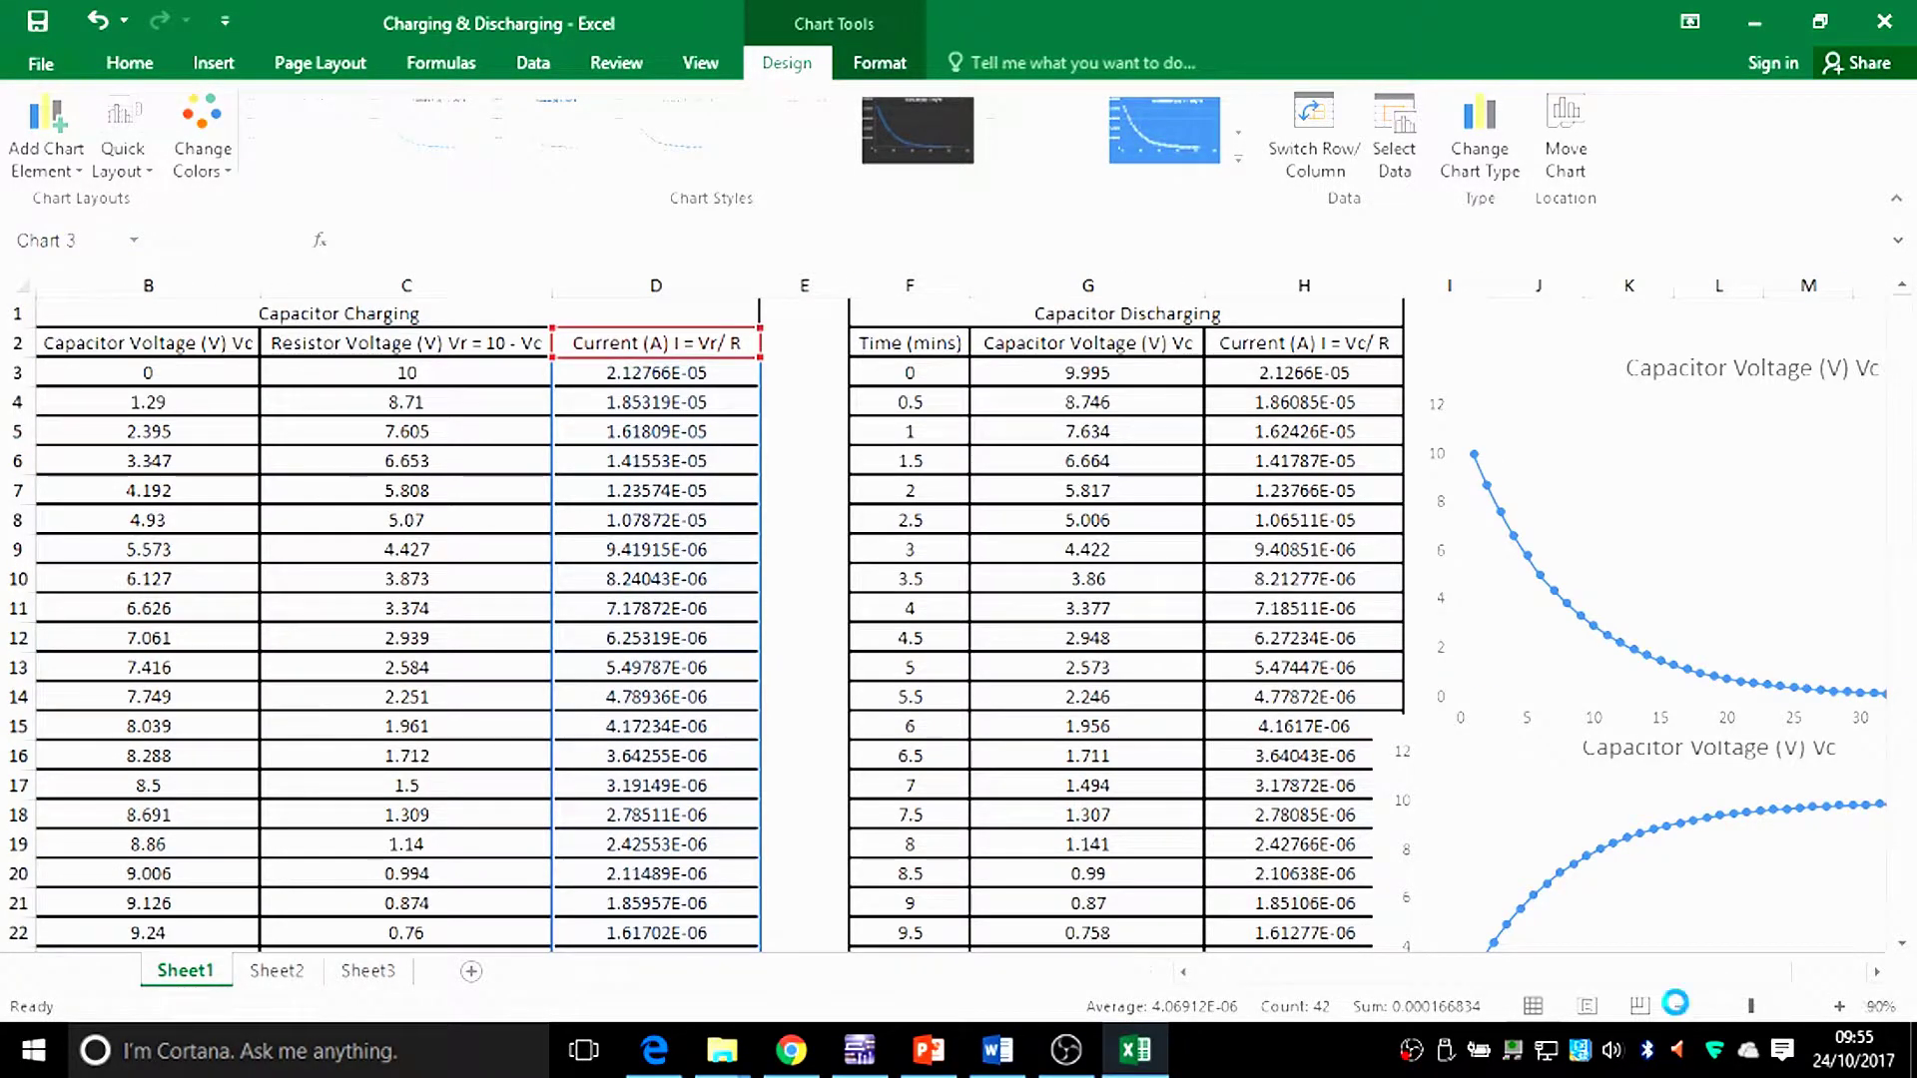
pyautogui.click(1679, 1007)
pyautogui.click(1679, 1007)
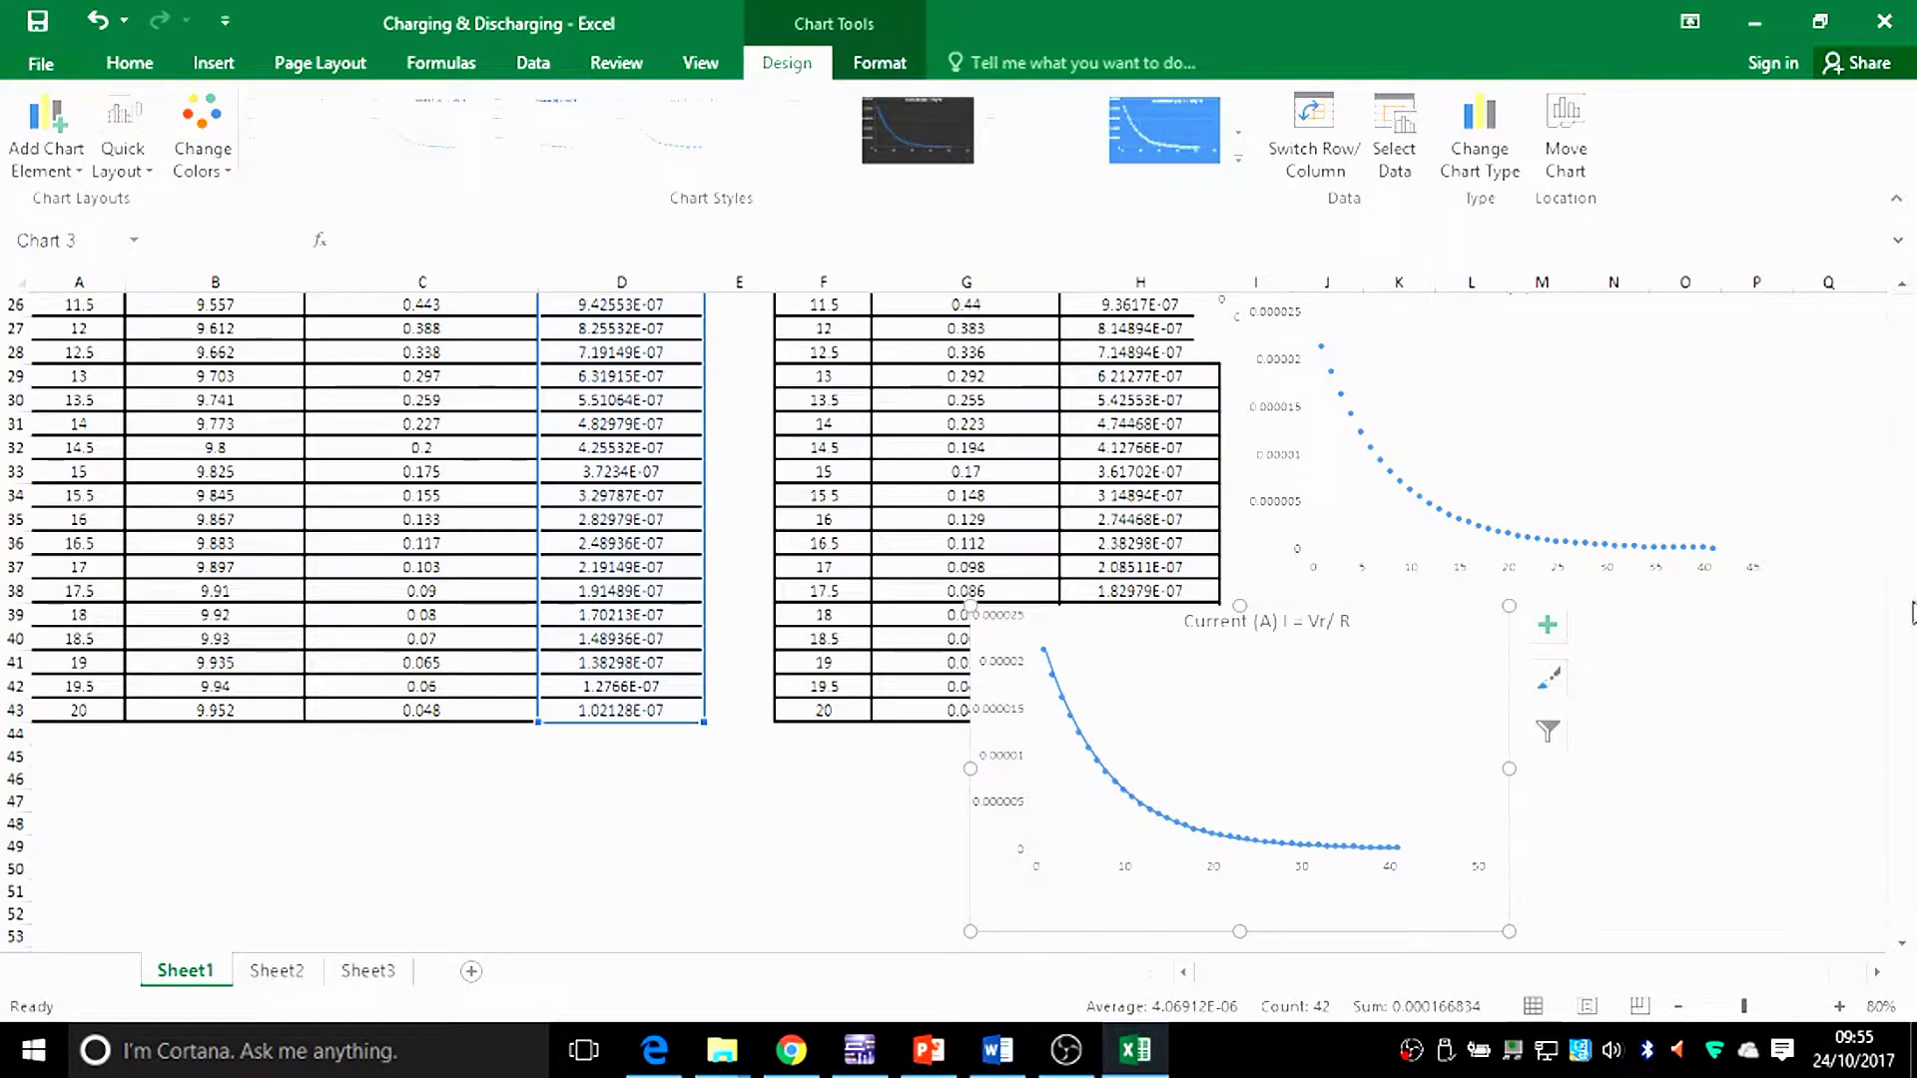
pyautogui.scroll(3, 1909, 627)
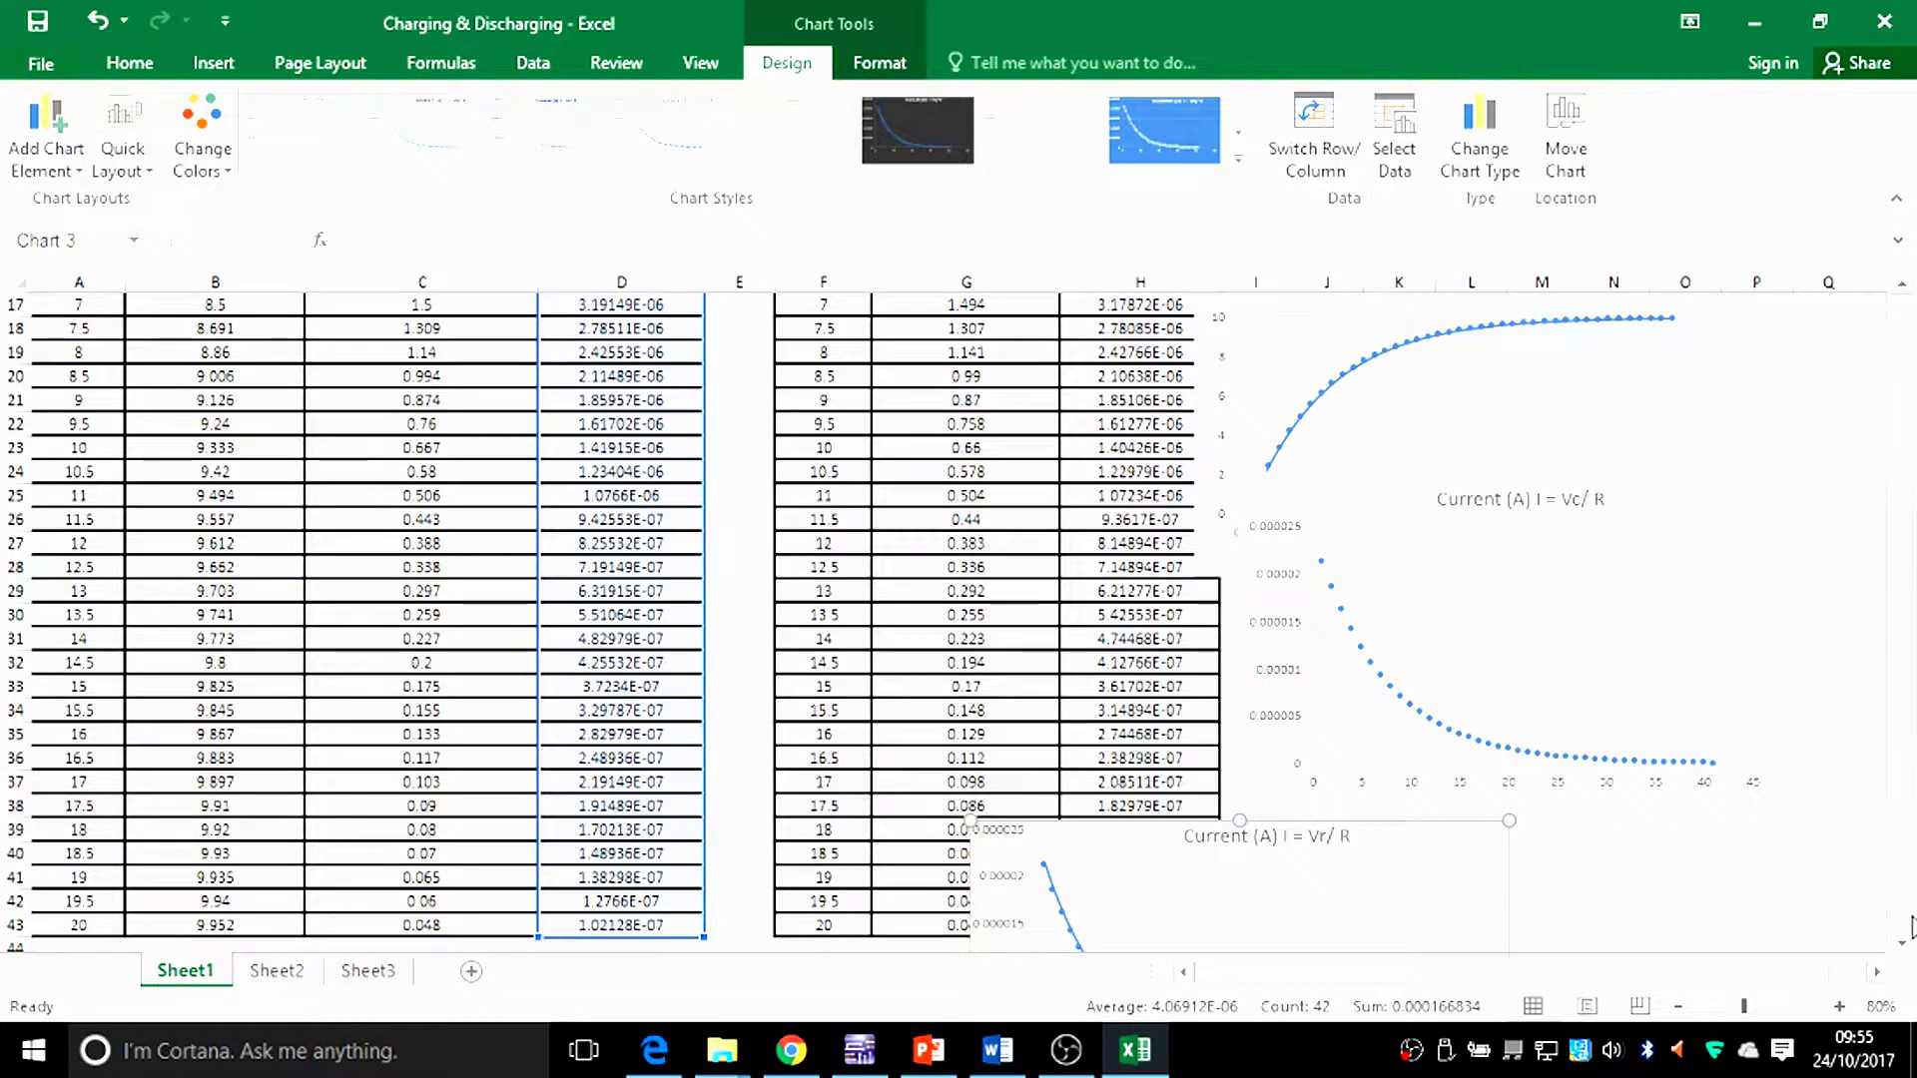
pyautogui.click(1679, 1008)
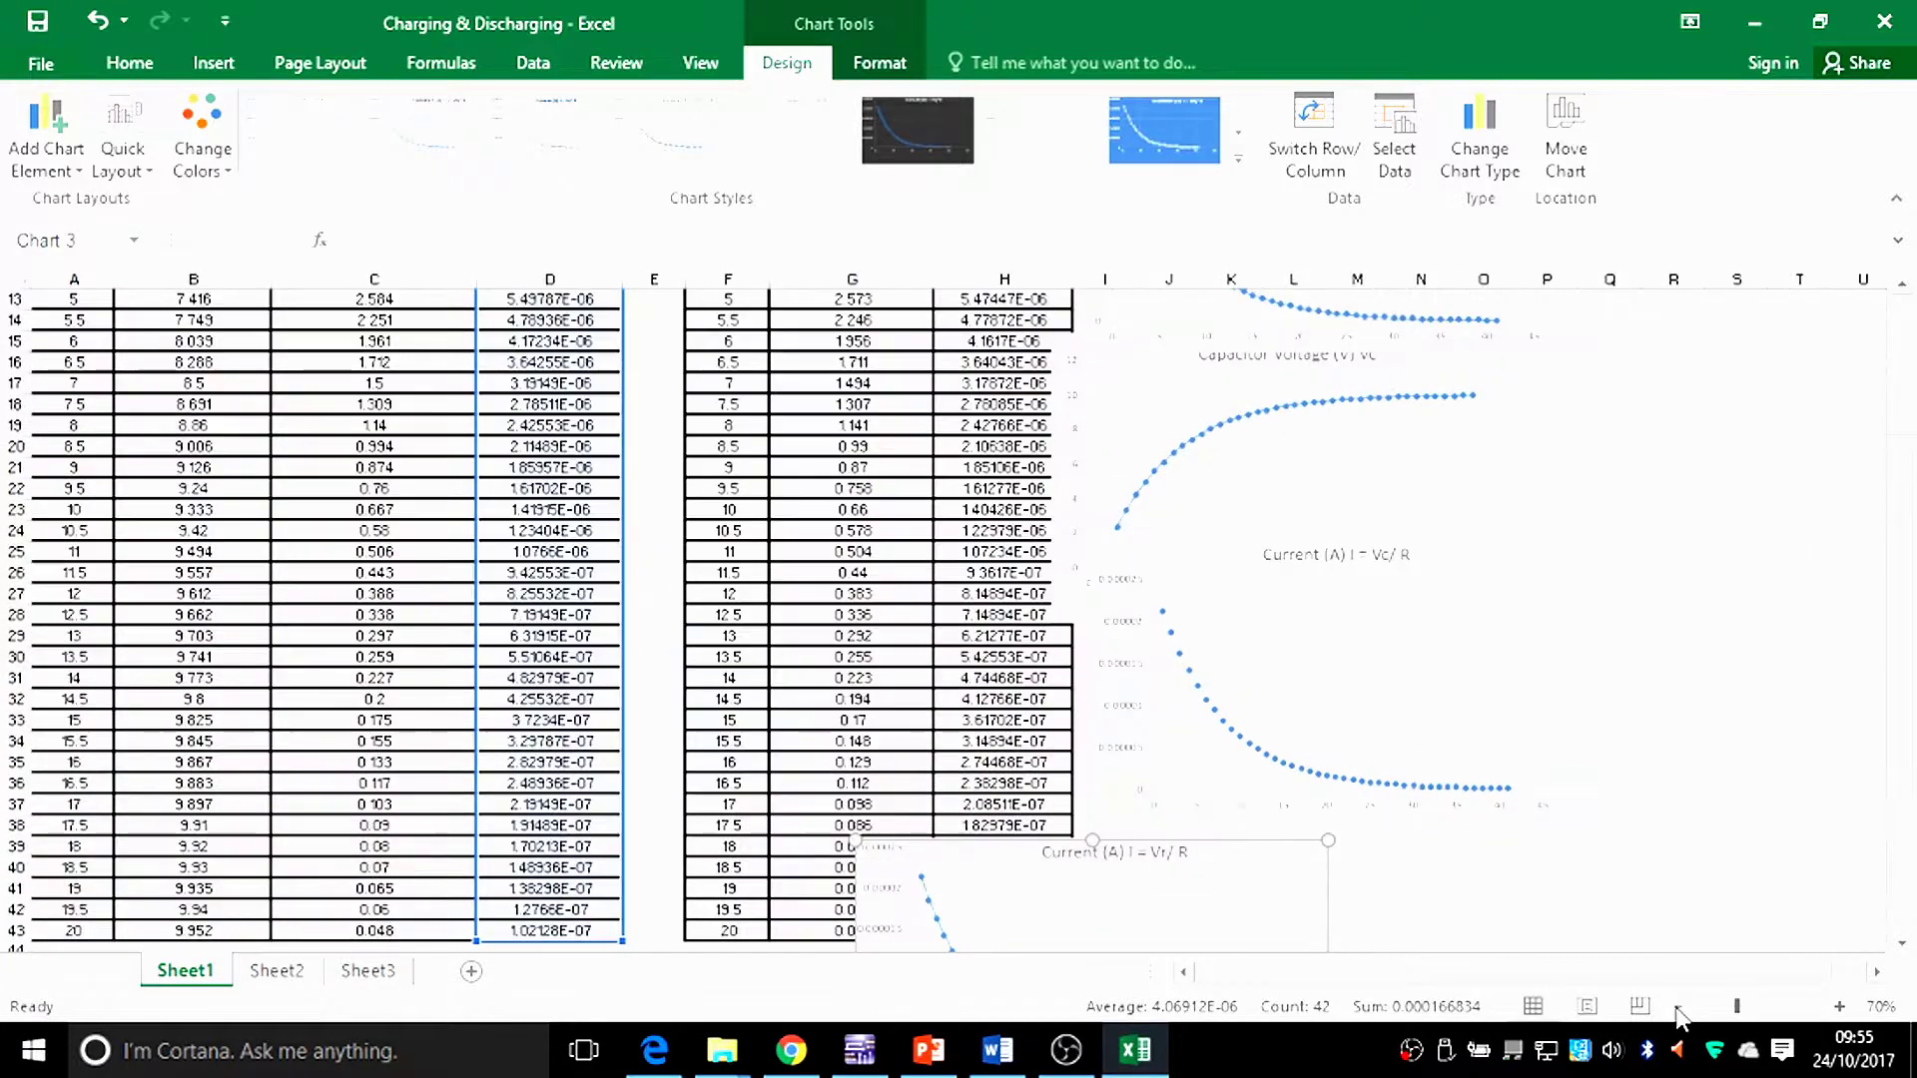
pyautogui.click(1679, 1007)
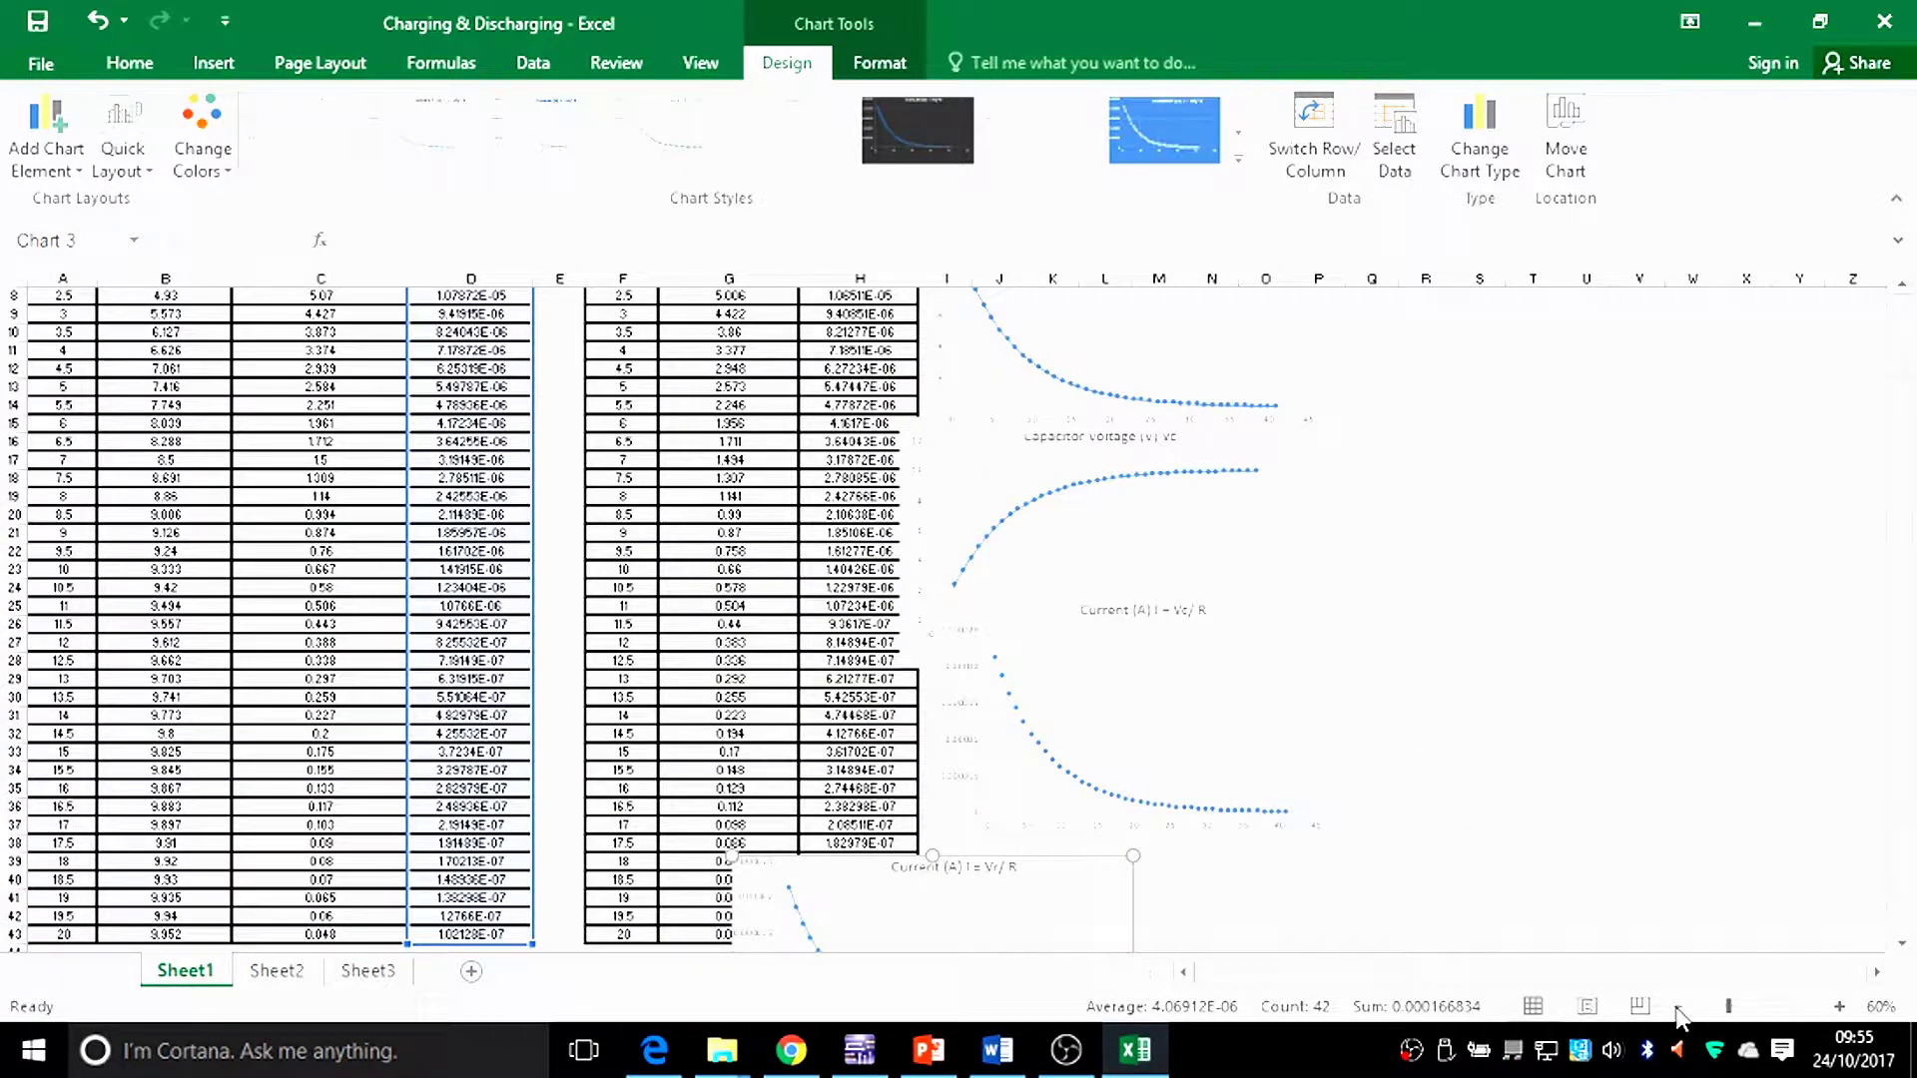
pyautogui.scroll(3, 1909, 739)
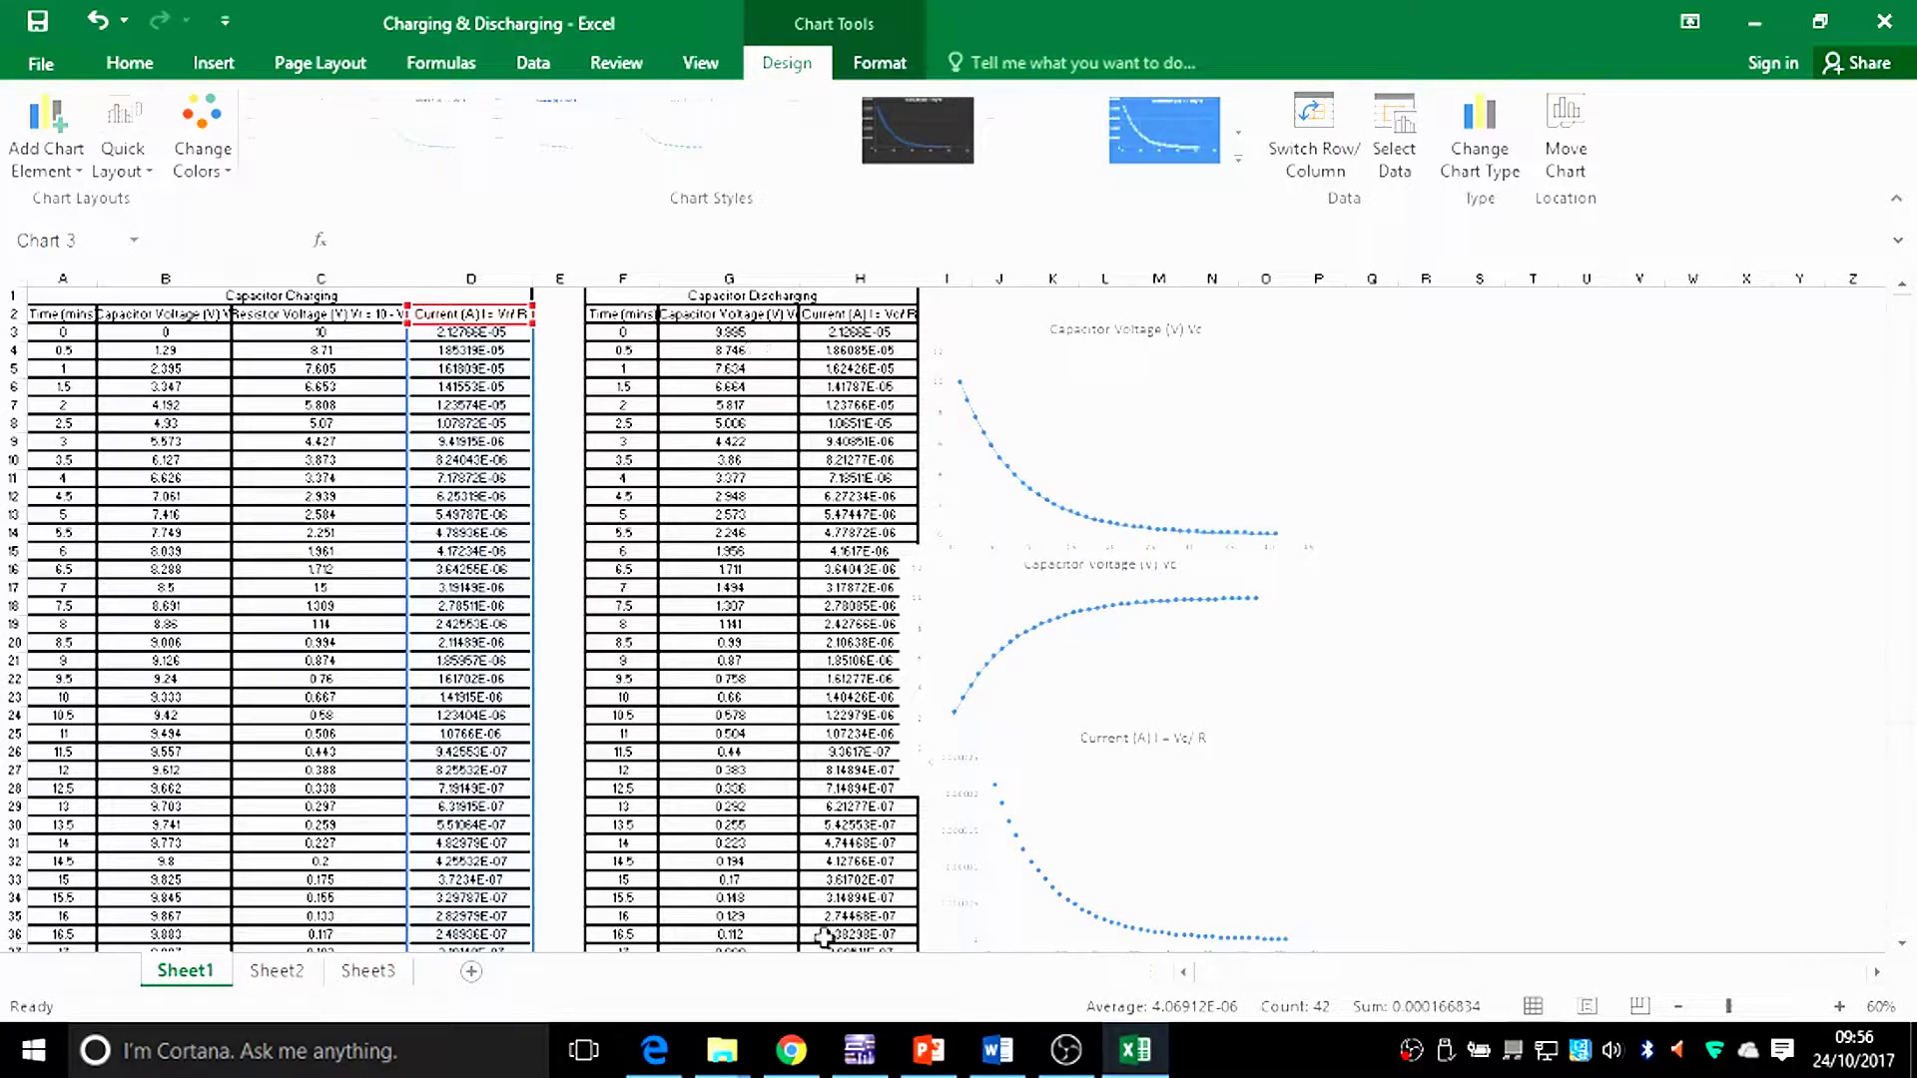
# Return to Multisim and run the simulation briefly with S2 on V1 and S1A open before stopping it.
pyautogui.click(858, 1060)
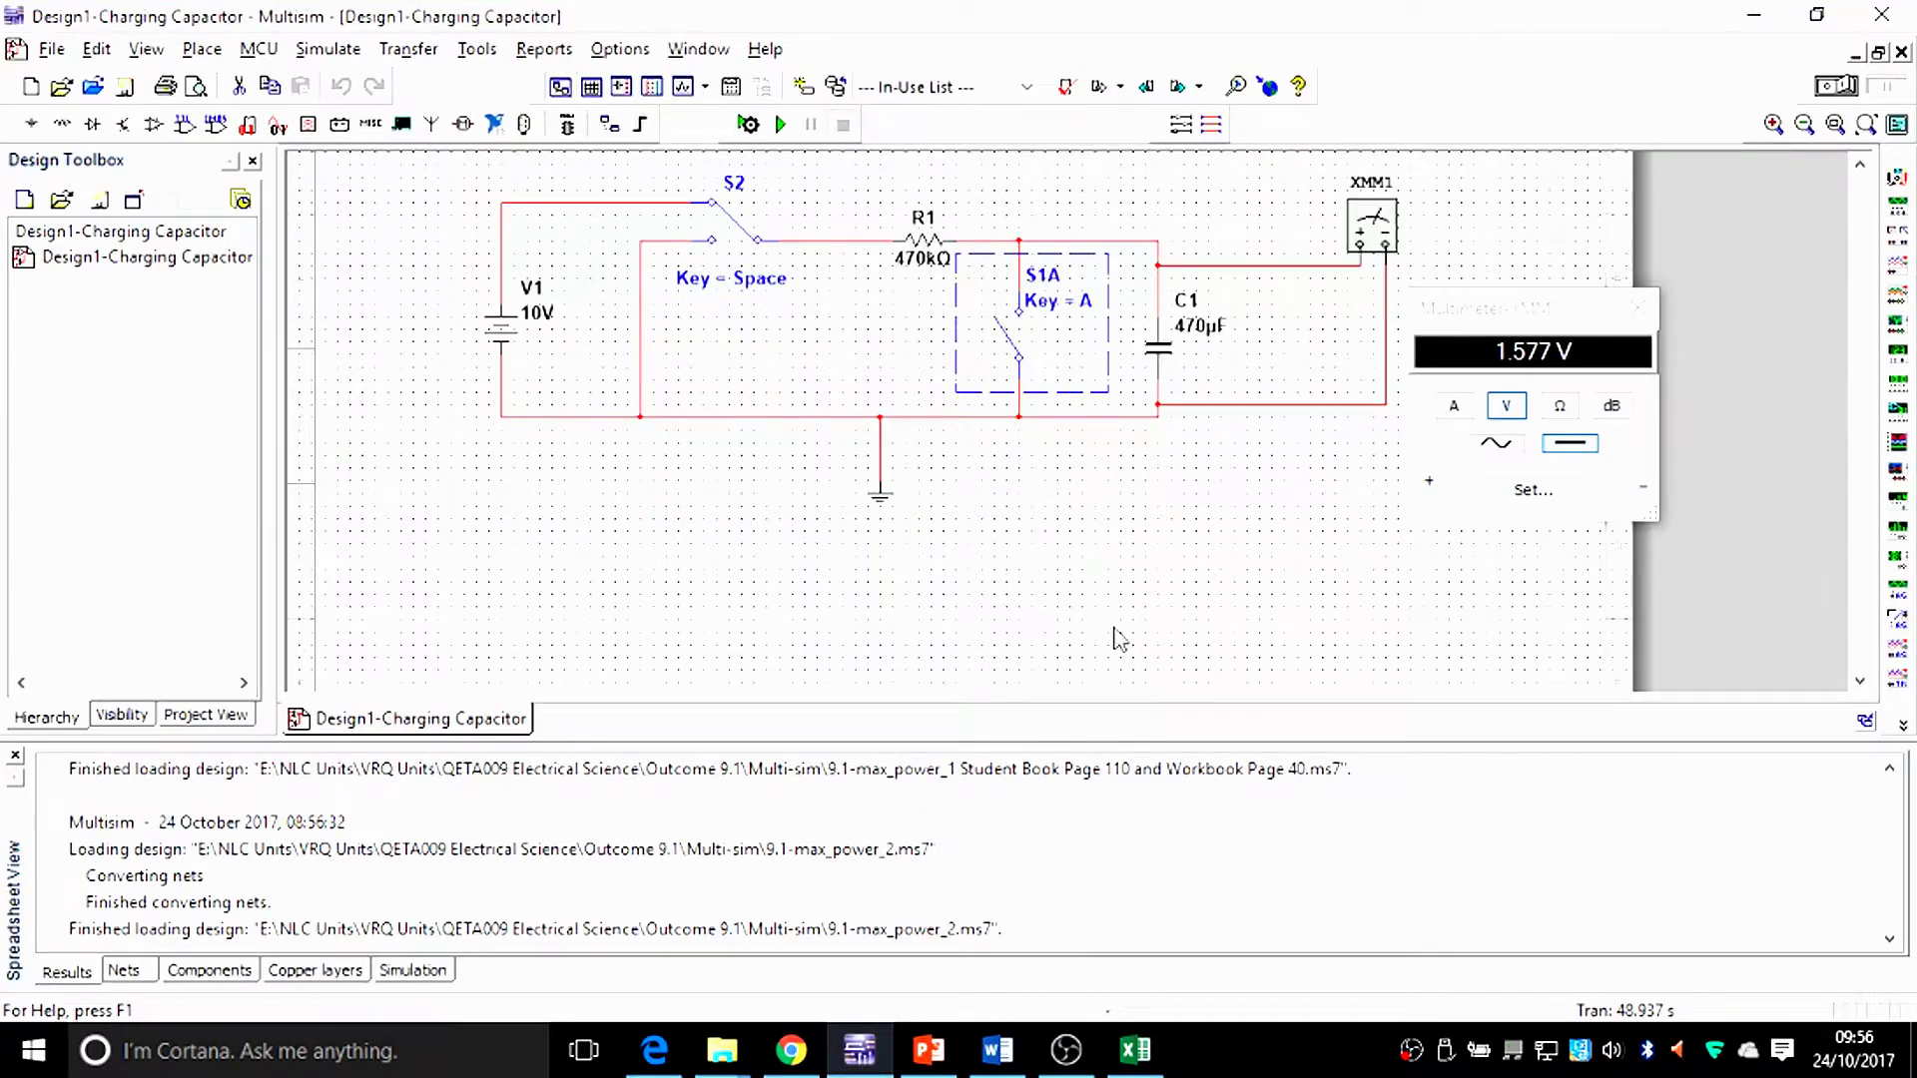
pyautogui.scroll(2, 1767, 453)
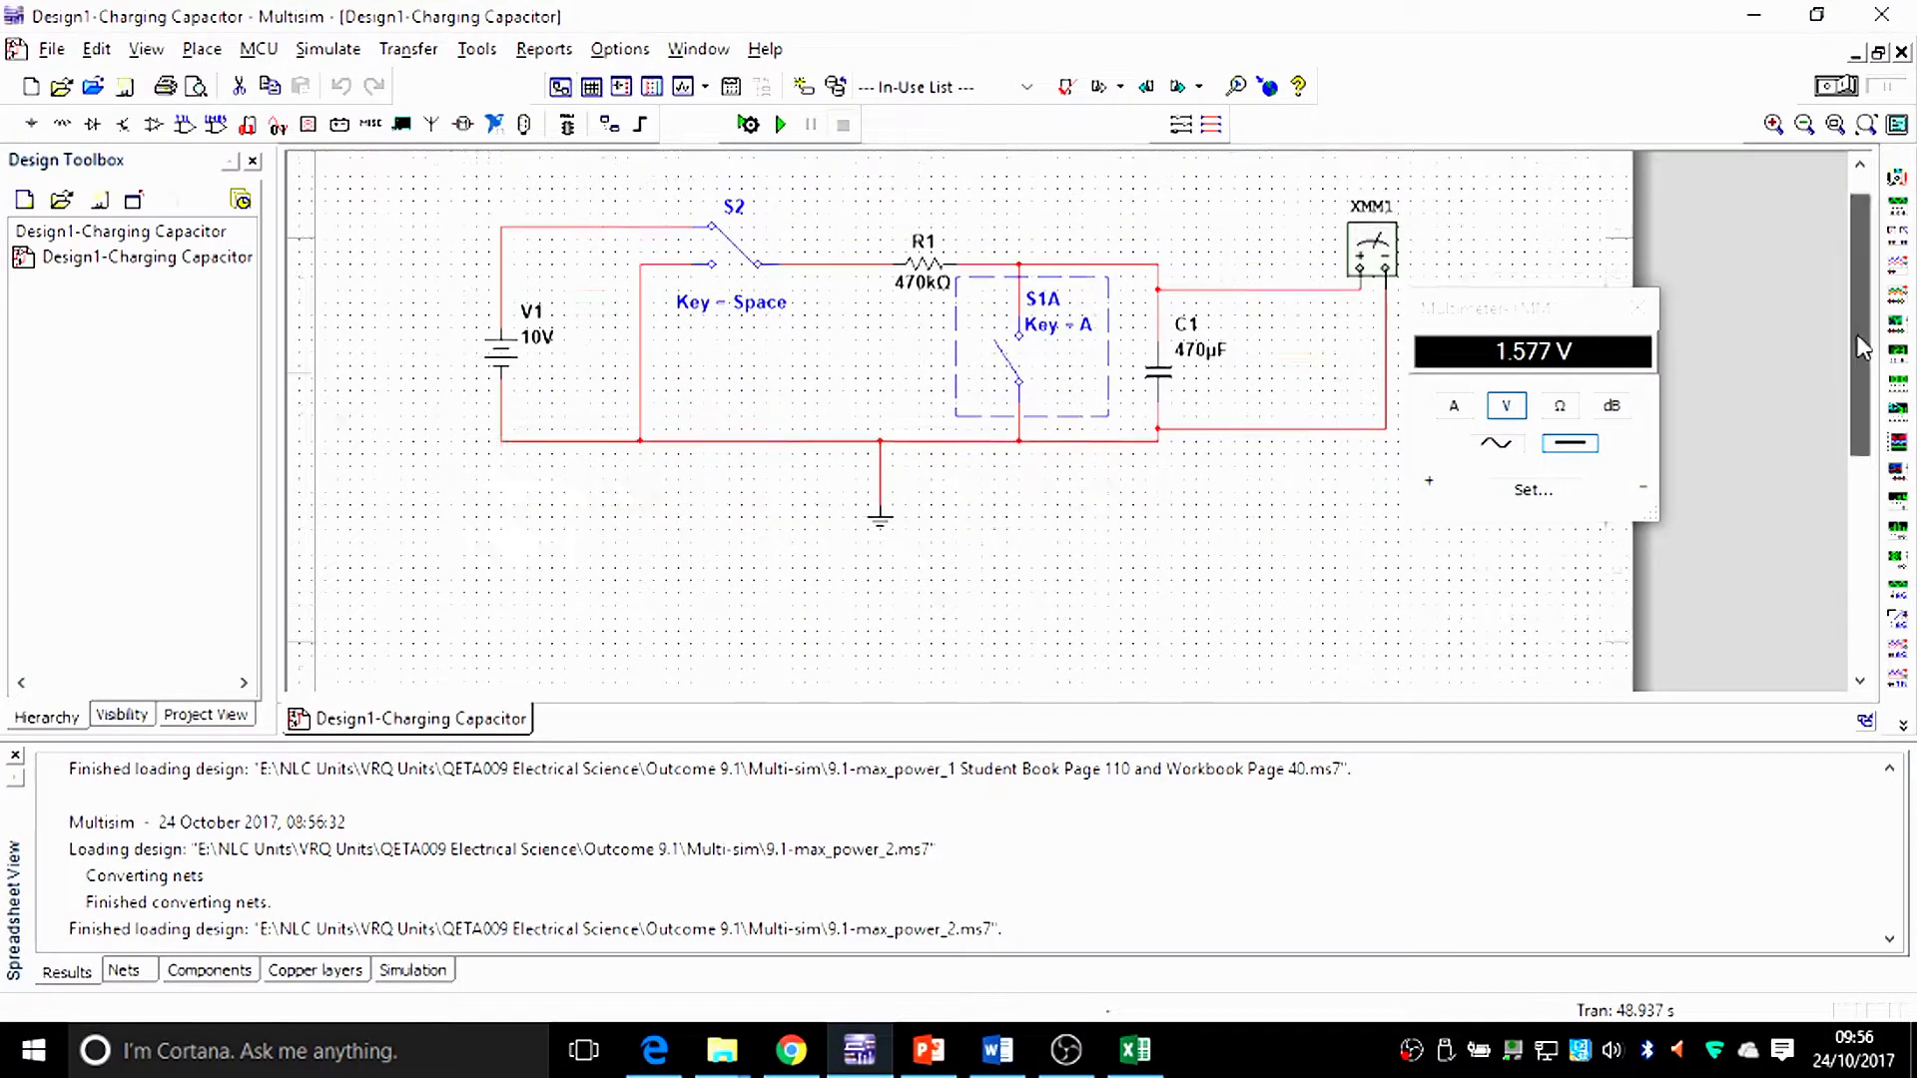
pyautogui.click(1850, 90)
pyautogui.click(1850, 90)
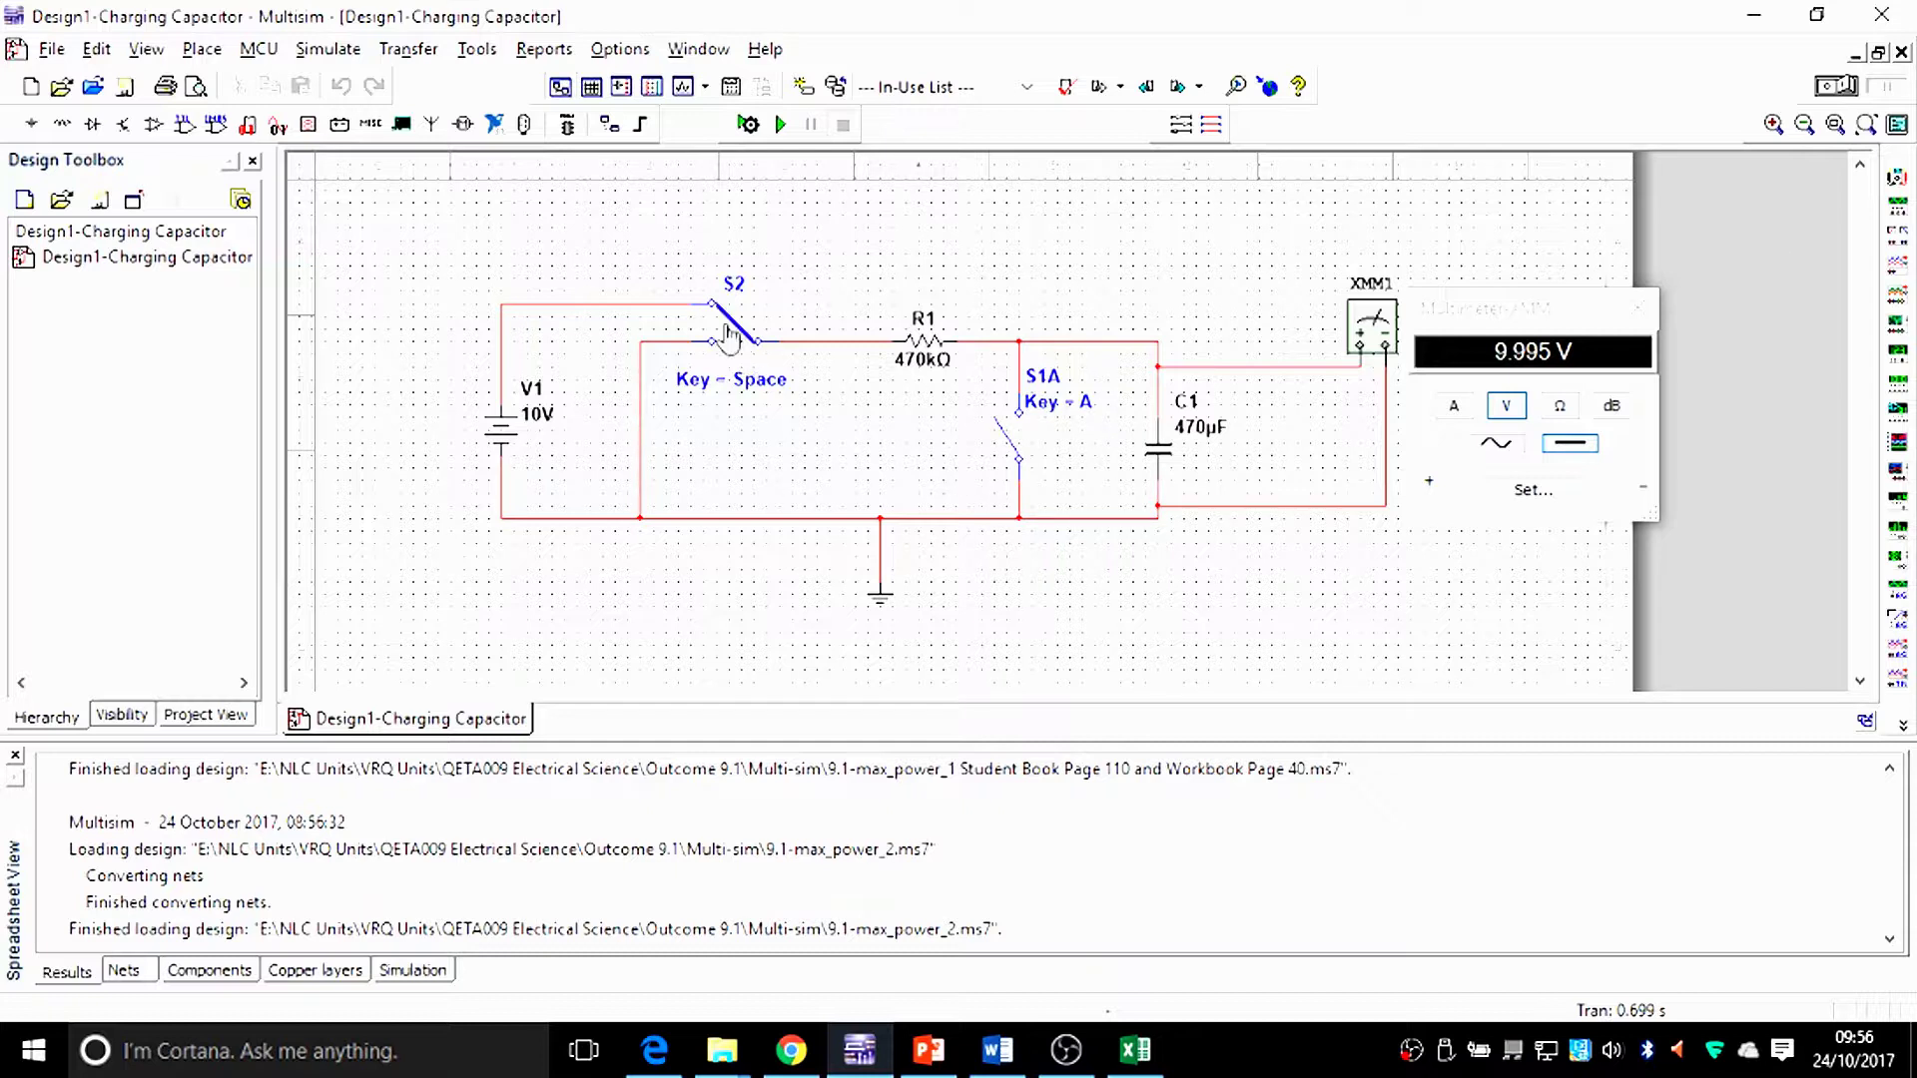
# Toggle S2 back and forth between the V1 and discharge contacts, leaving it on V1.
pyautogui.press('space')
pyautogui.press('space')
pyautogui.press('space')
pyautogui.press('space')
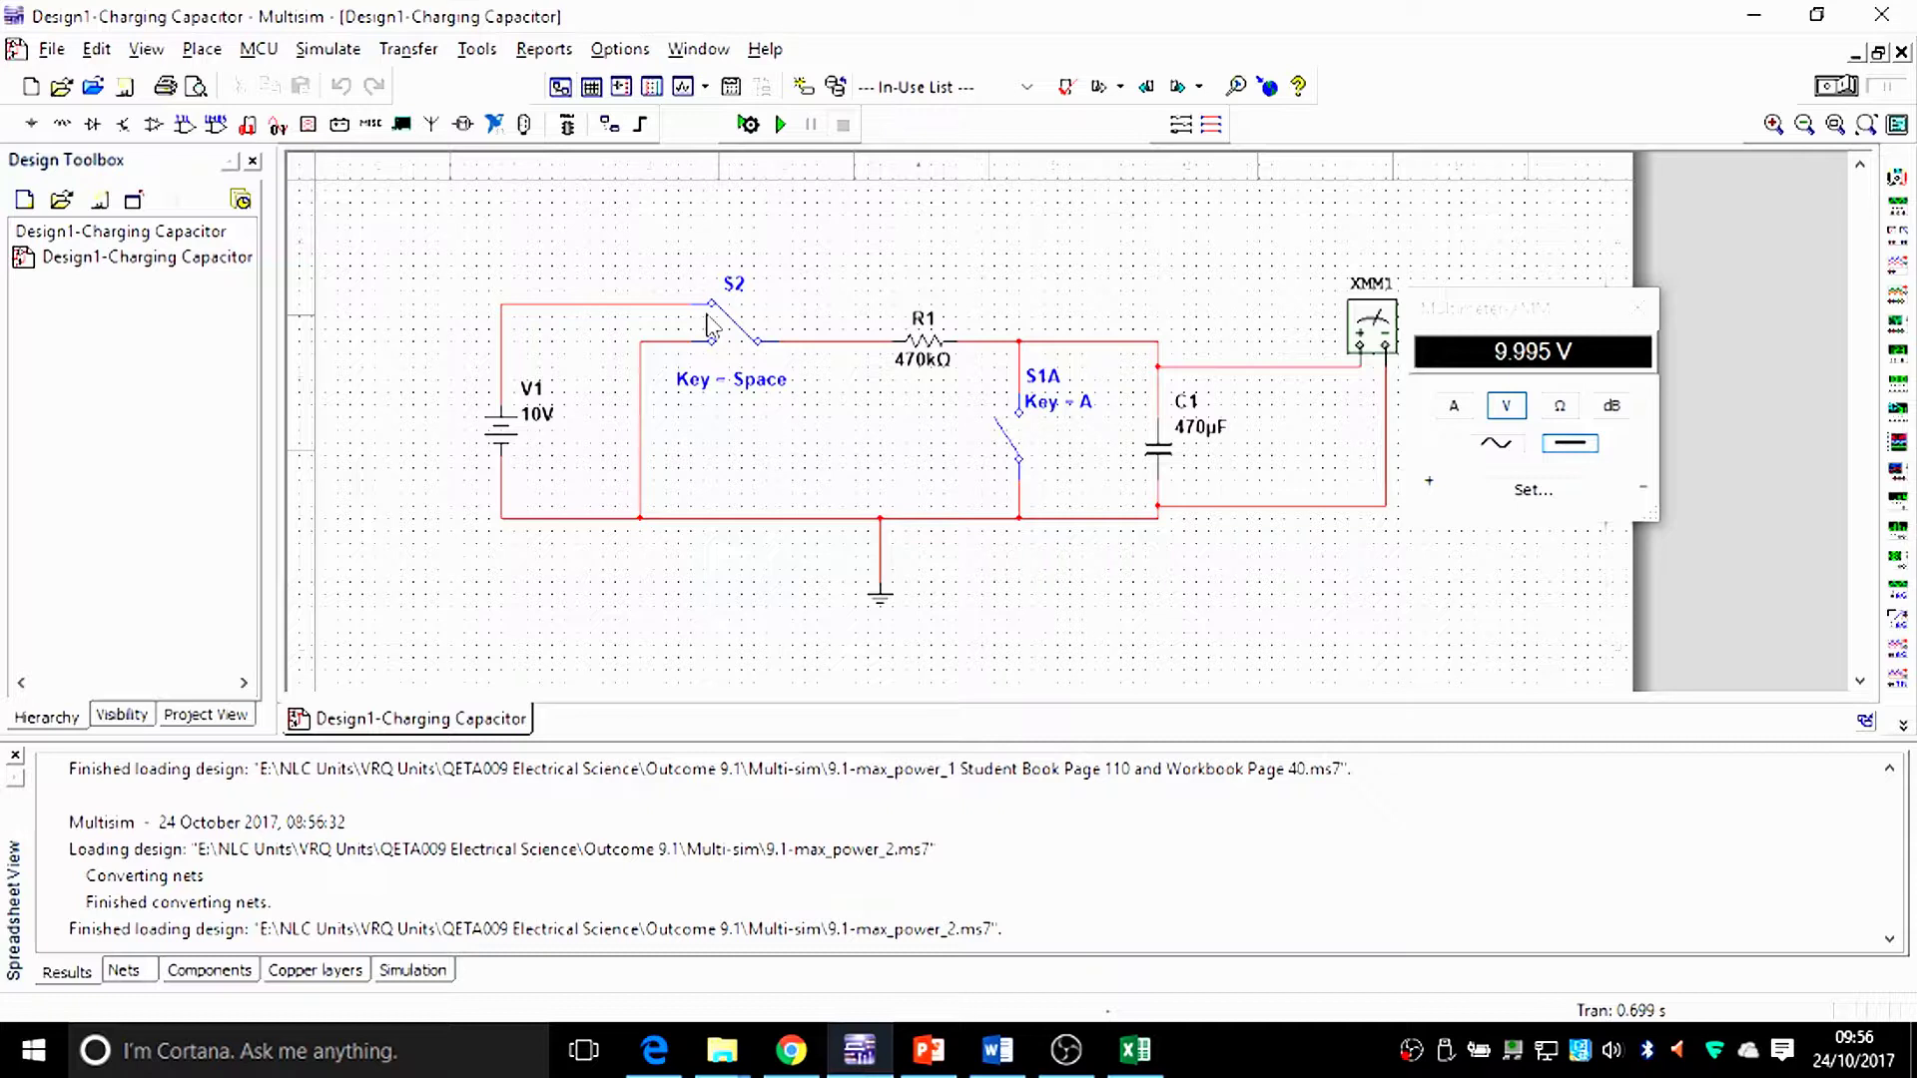
# Start the simulation with S2 on V1 and move S2 to the discharge contact so C1 discharges through R1.
pyautogui.click(1840, 88)
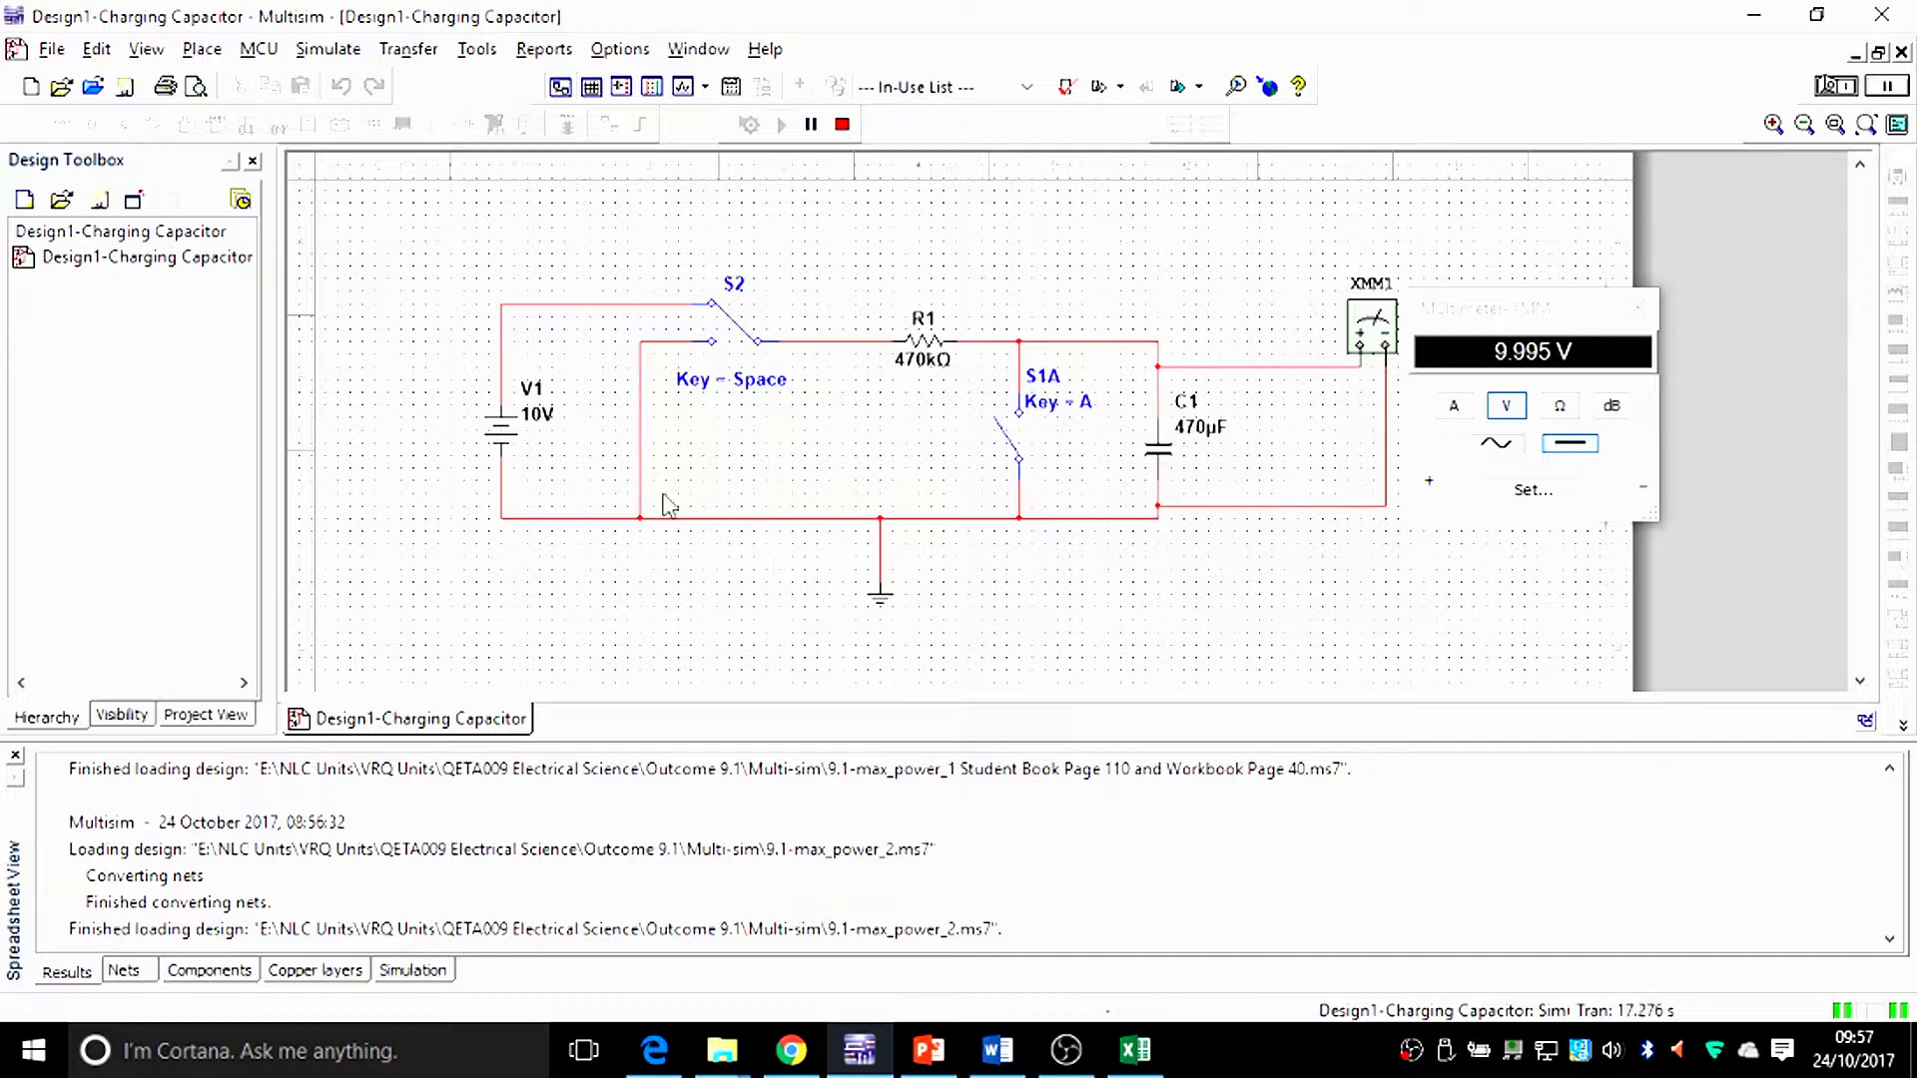
pyautogui.click(746, 342)
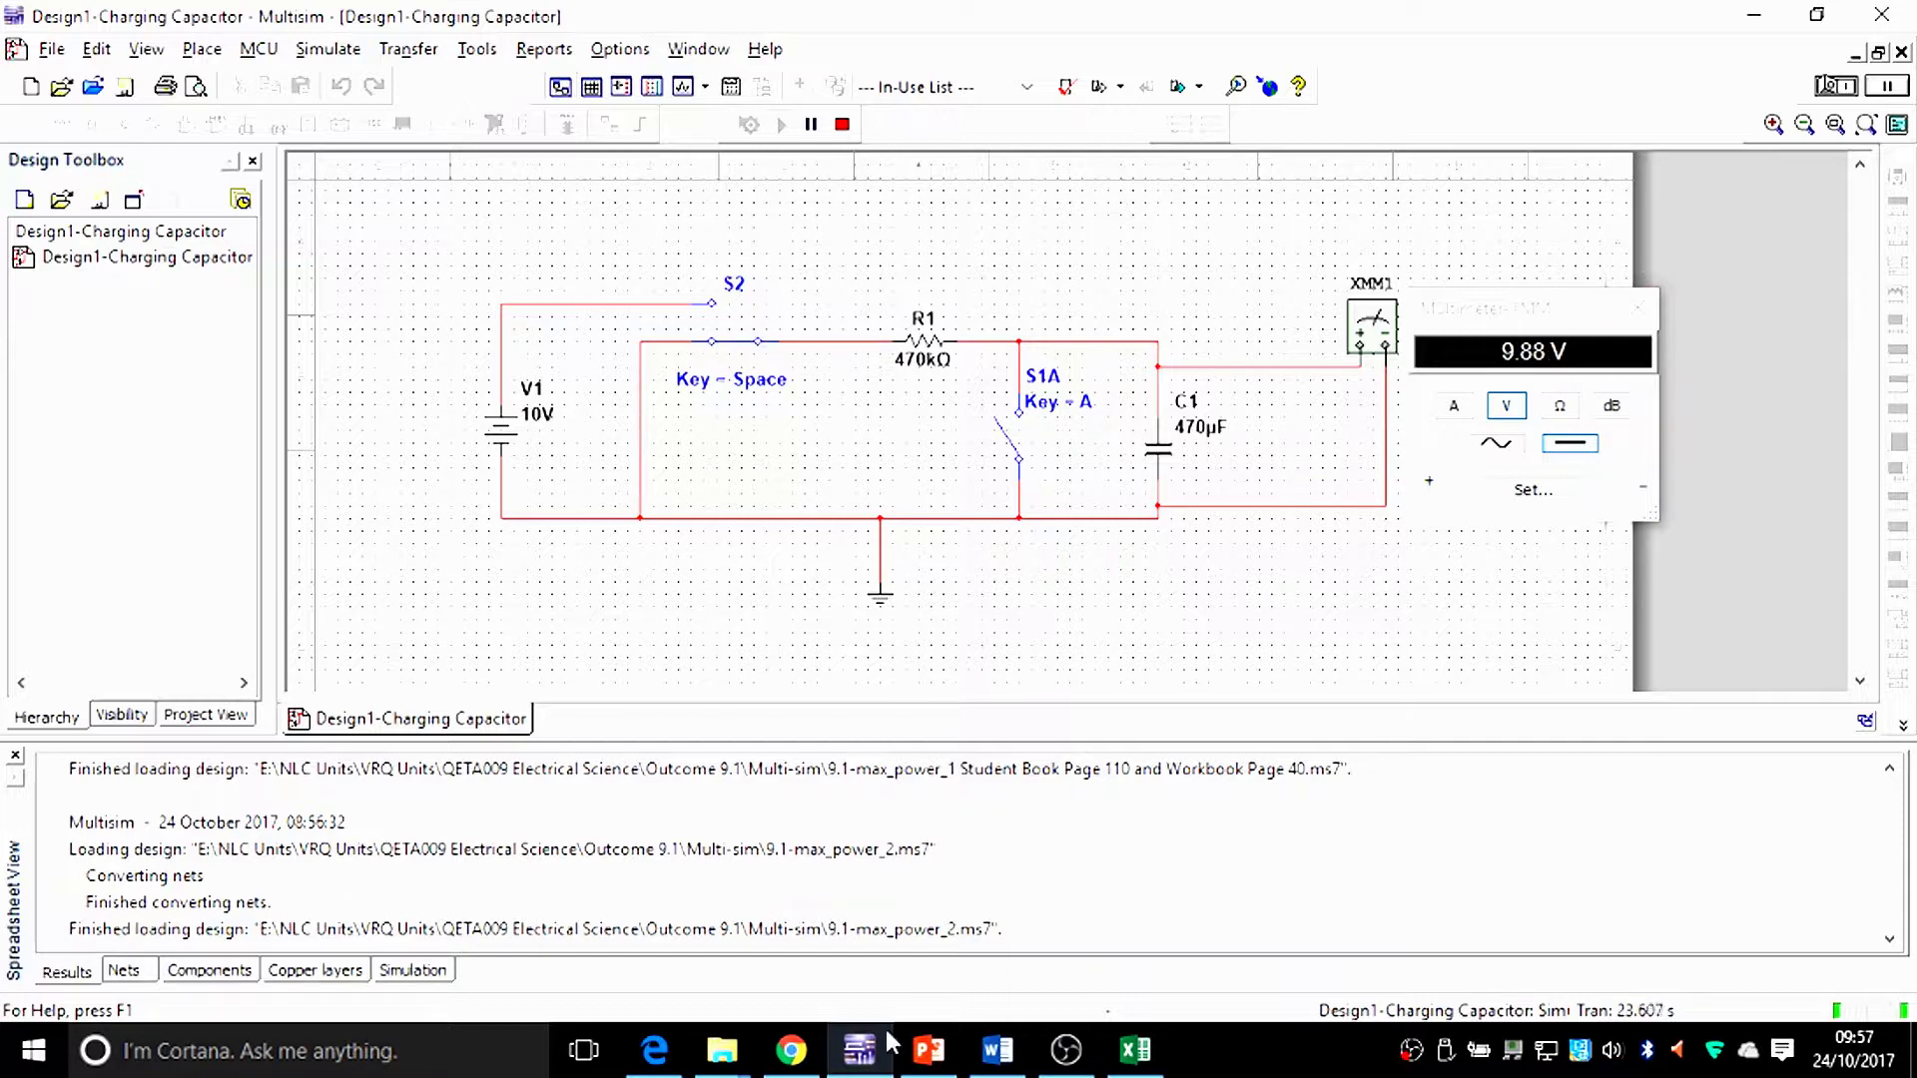
# Compare the discharging voltage on XMM1 with Excel's Capacitor Discharging table, and inspect the current formula in cell H3.
pyautogui.moveTo(885, 1048)
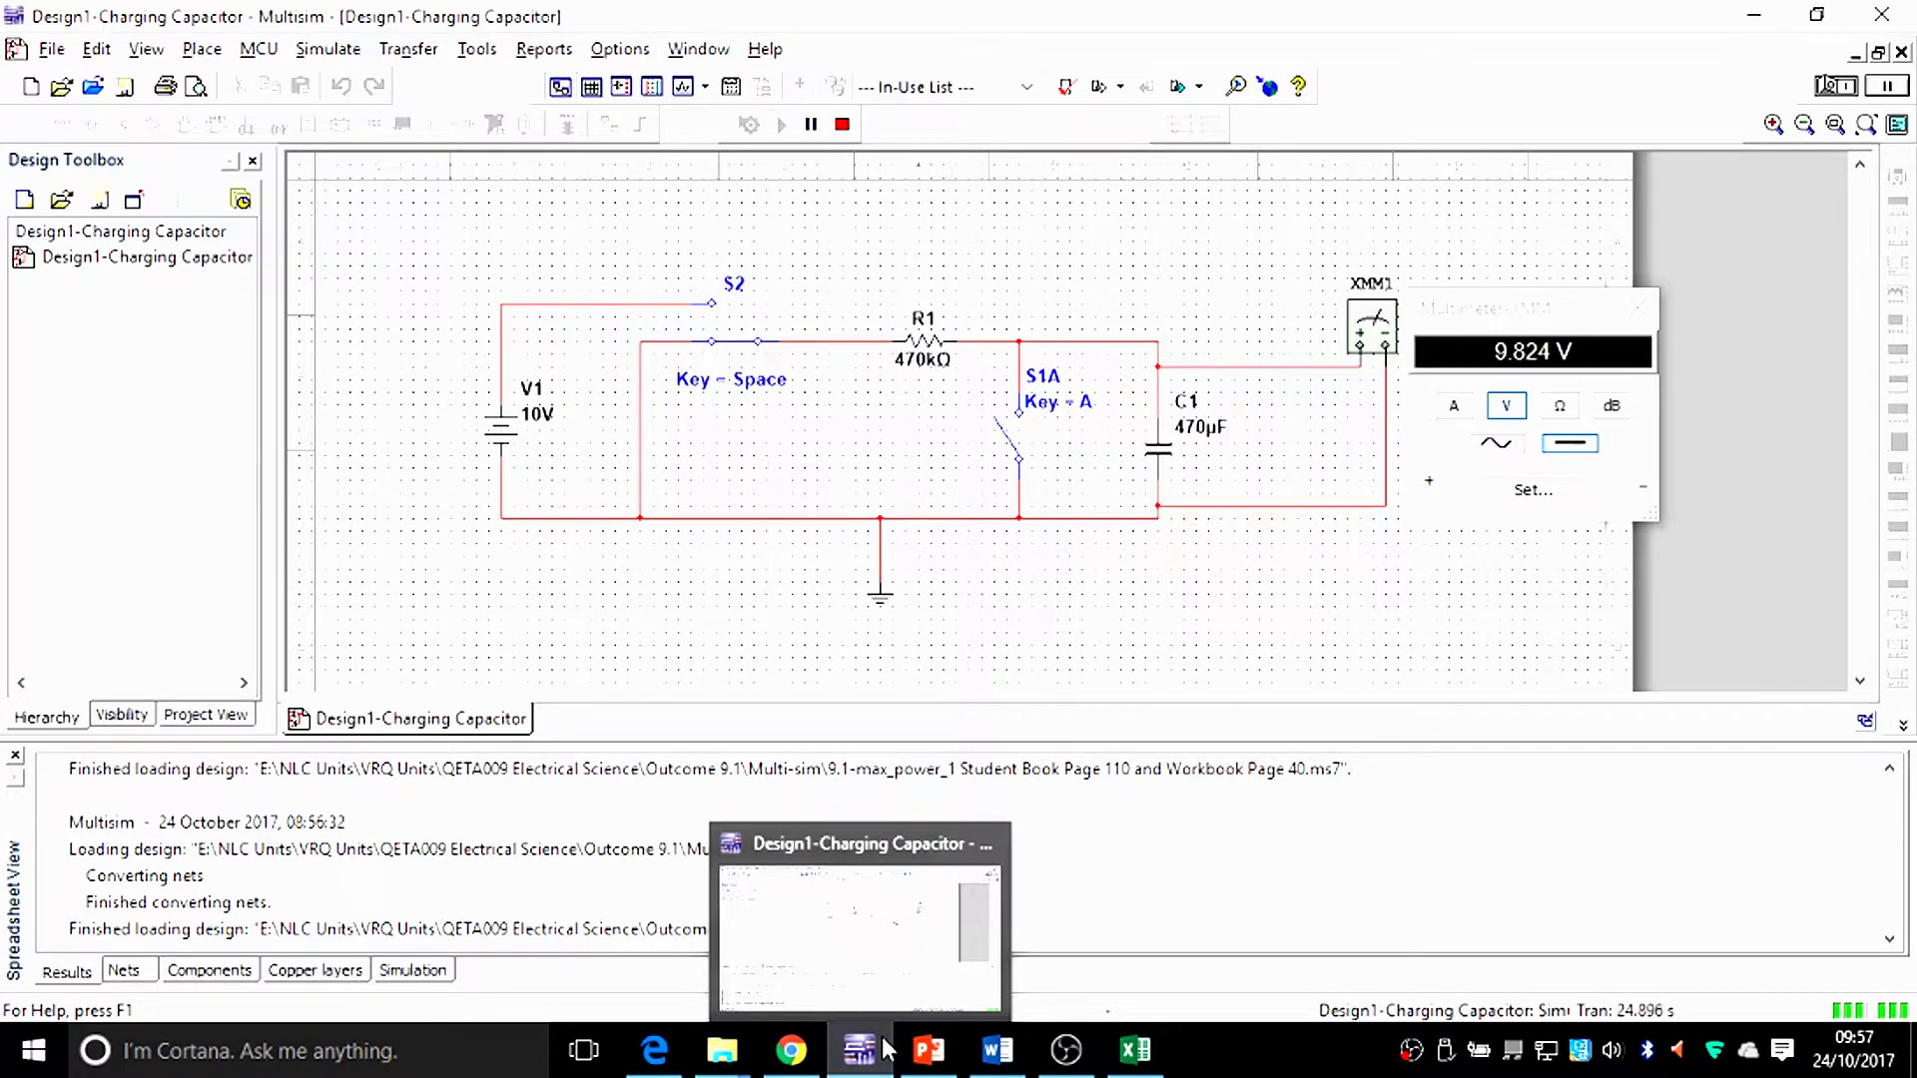
pyautogui.click(1135, 1048)
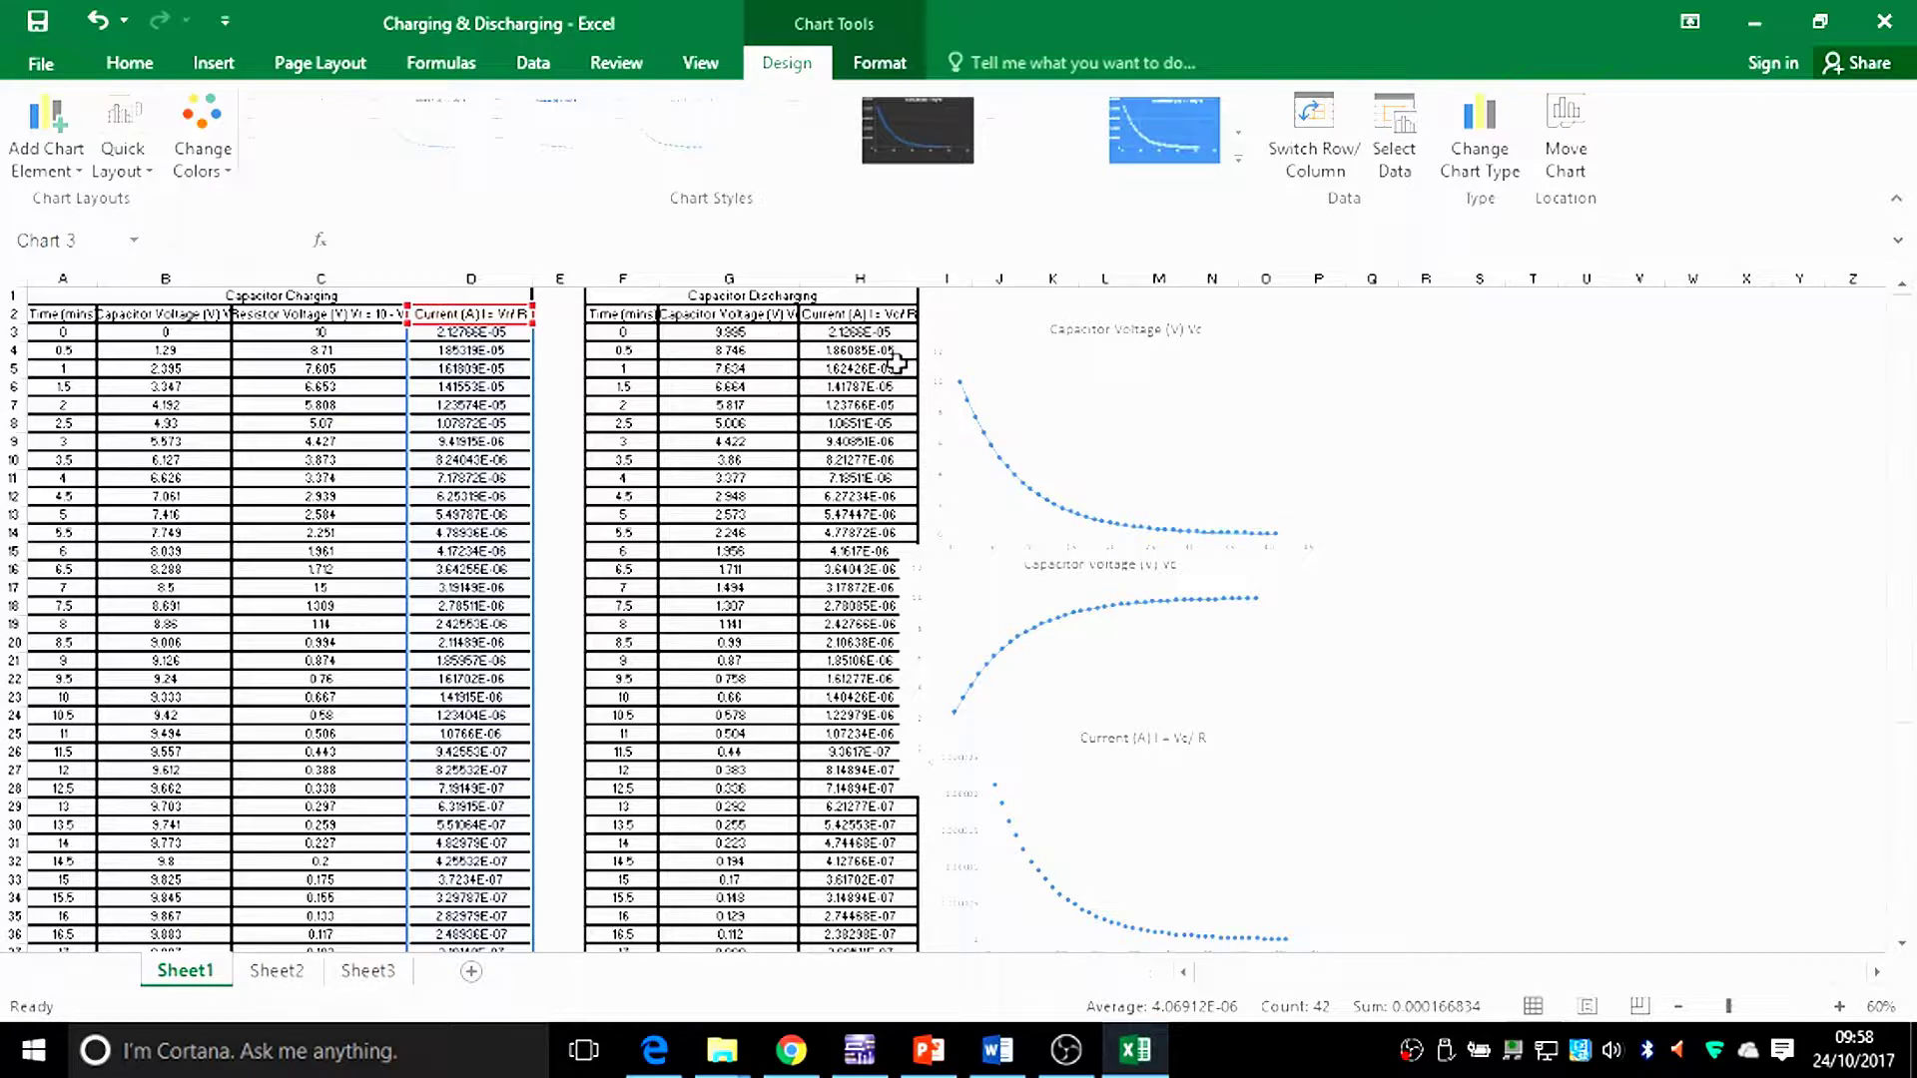
pyautogui.click(883, 1063)
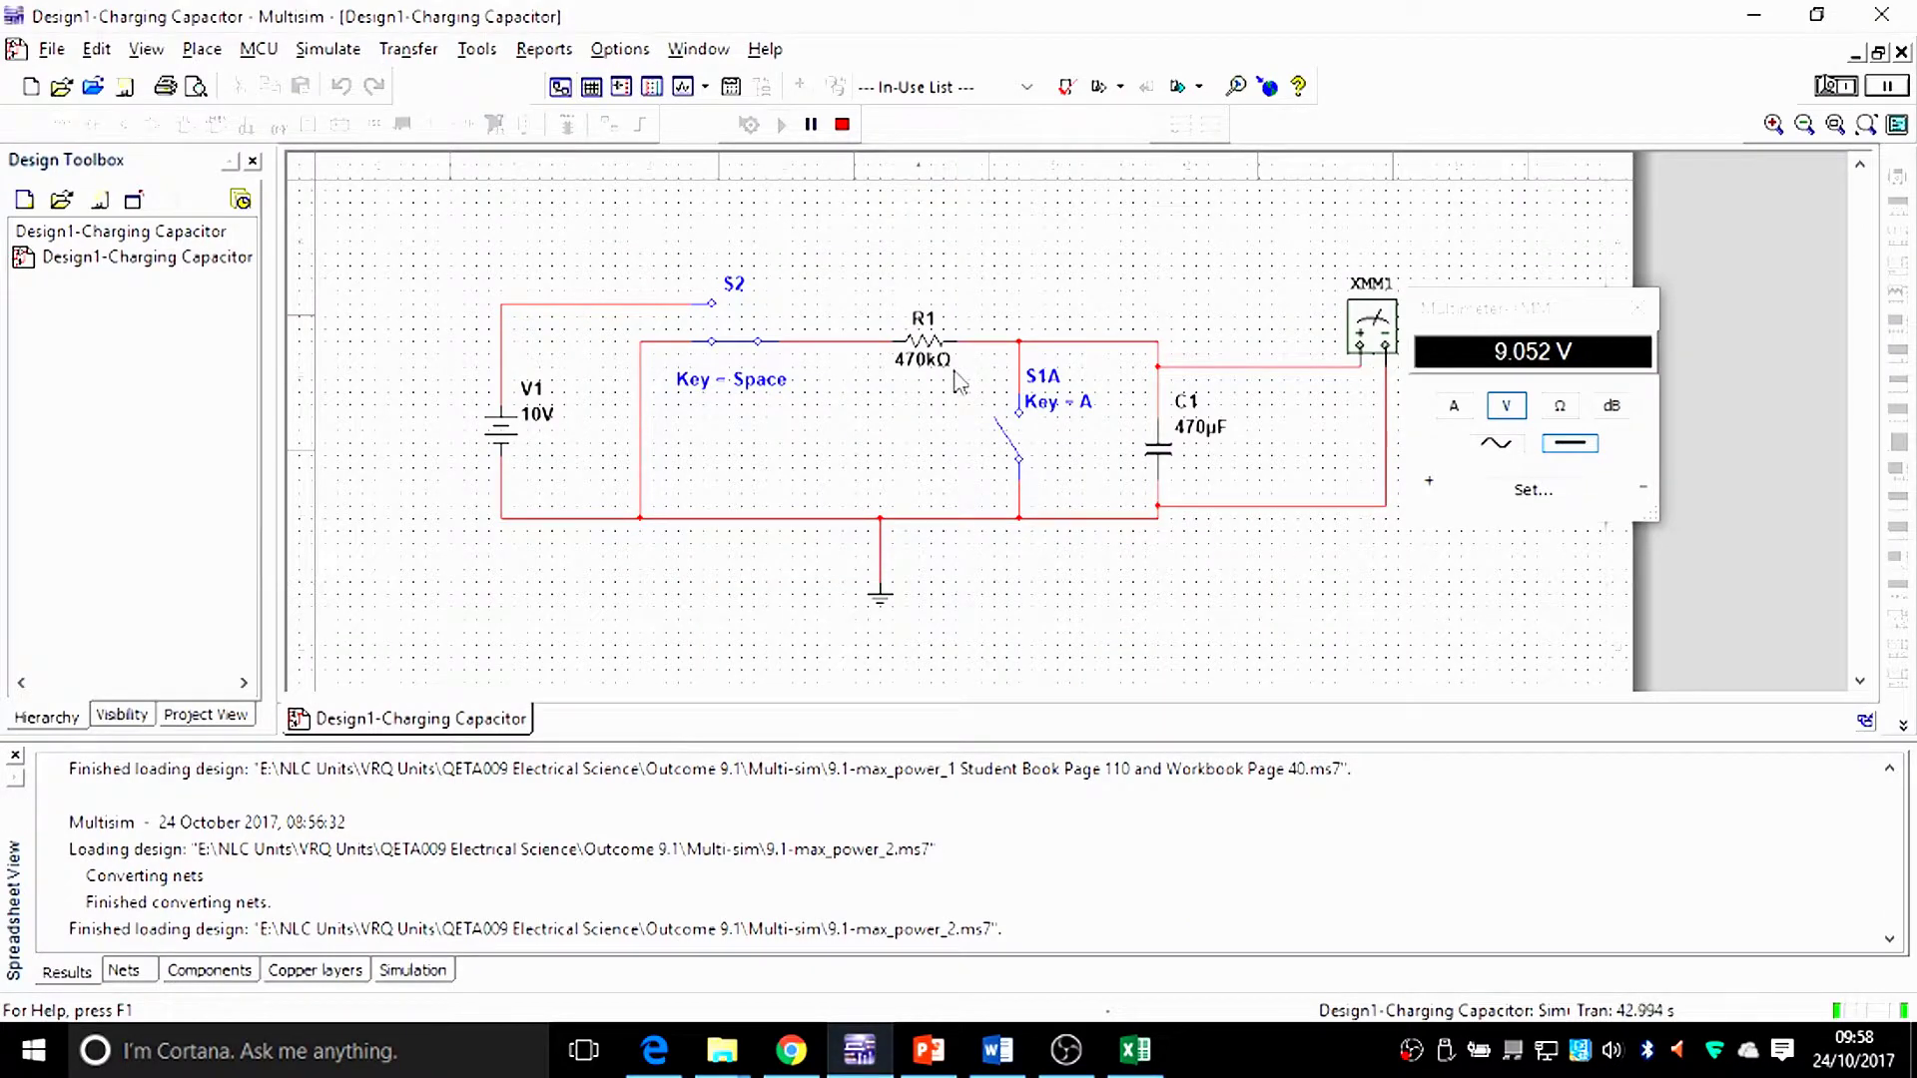
pyautogui.hotkey('alt', 'Tab')
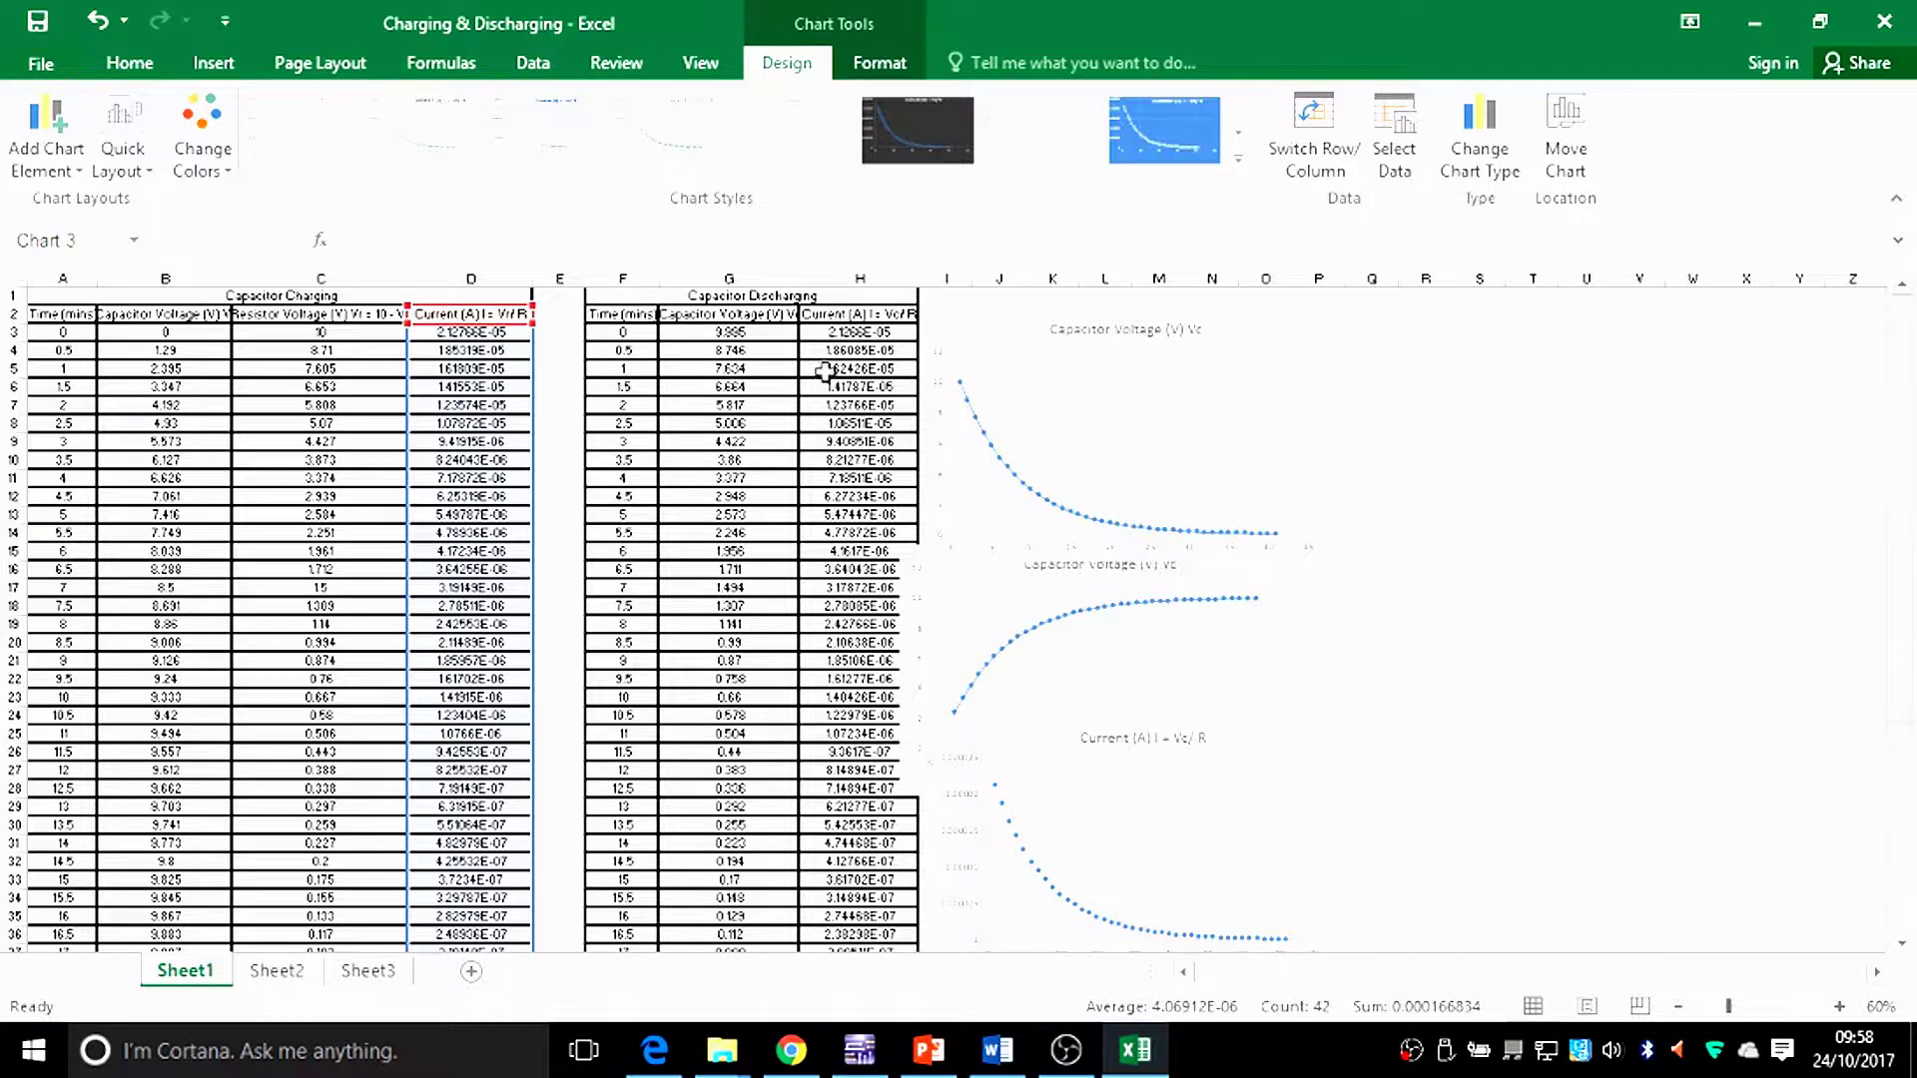
pyautogui.click(861, 337)
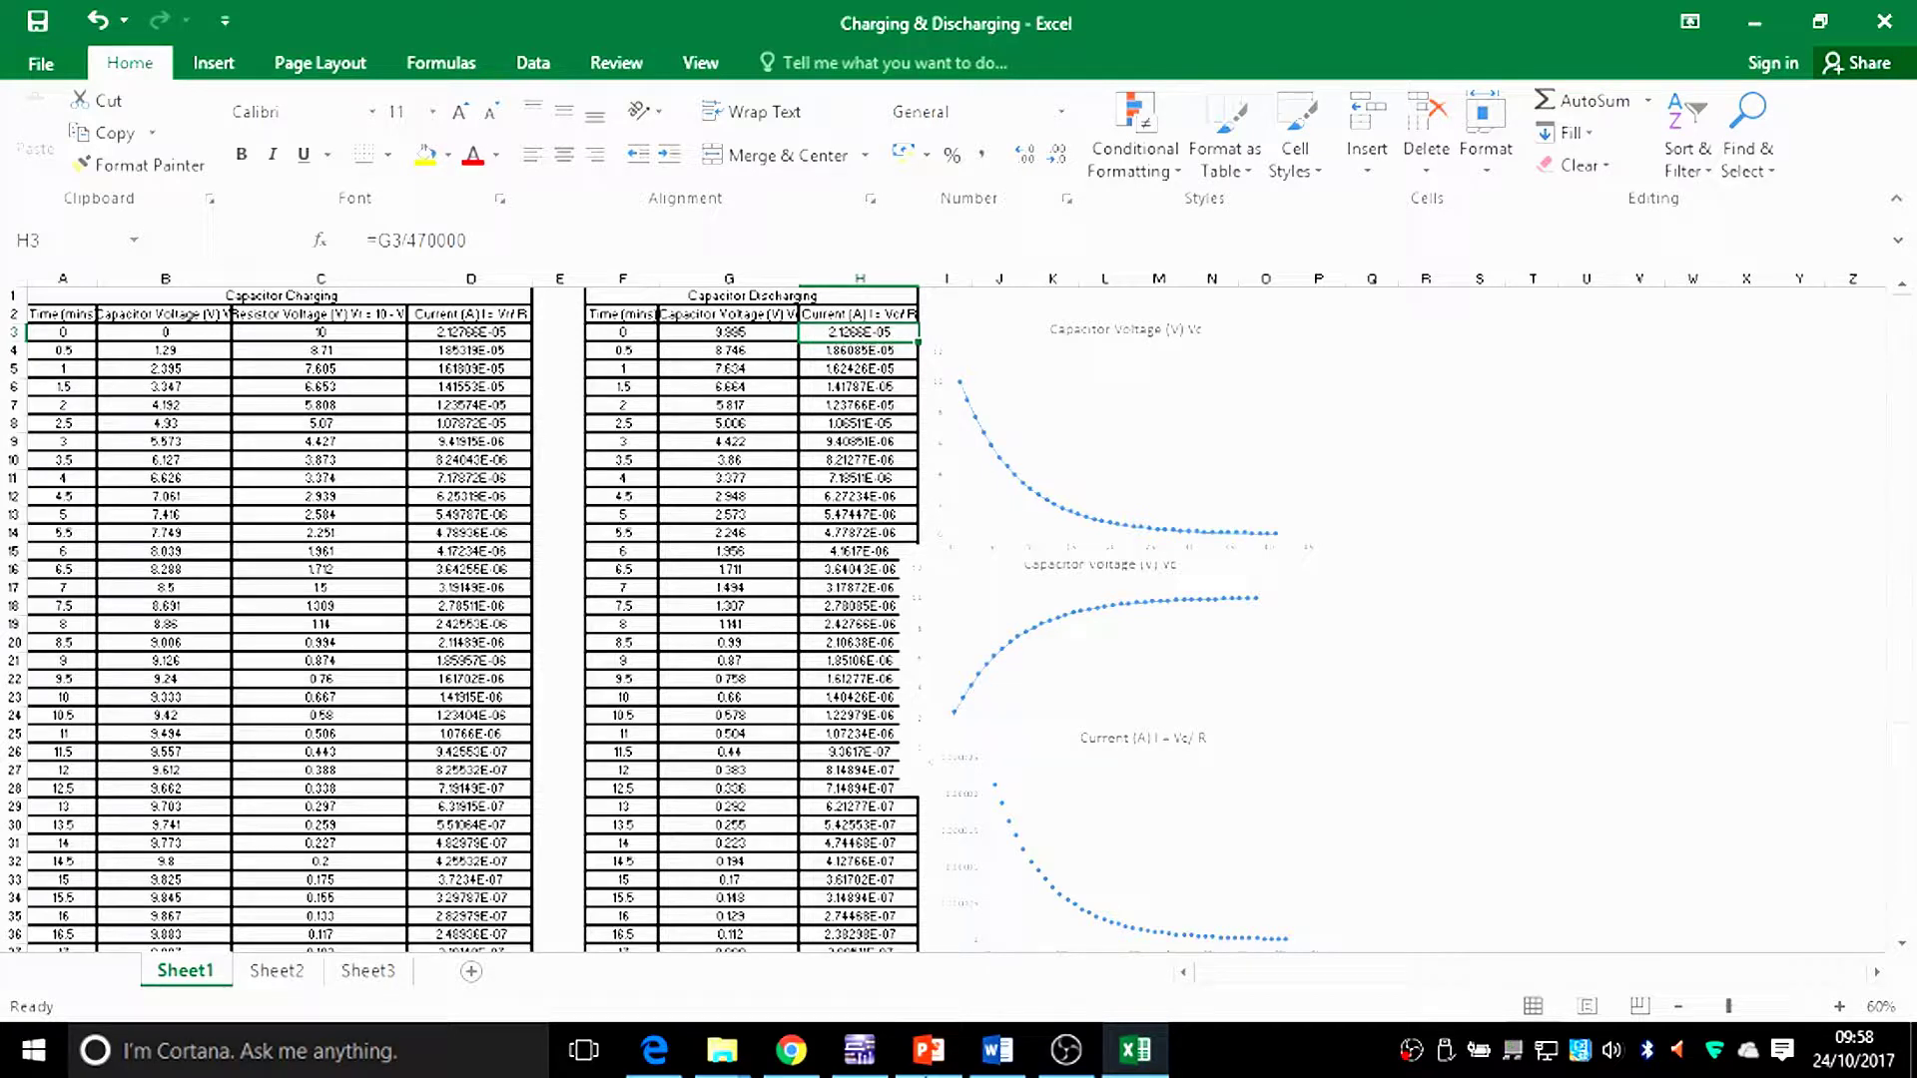
# Examine the resistor voltage formula in cell C3 of the Capacitor Charging table.
pyautogui.moveTo(864, 1066)
pyautogui.click(1839, 1006)
pyautogui.click(1839, 1006)
pyautogui.click(1839, 1006)
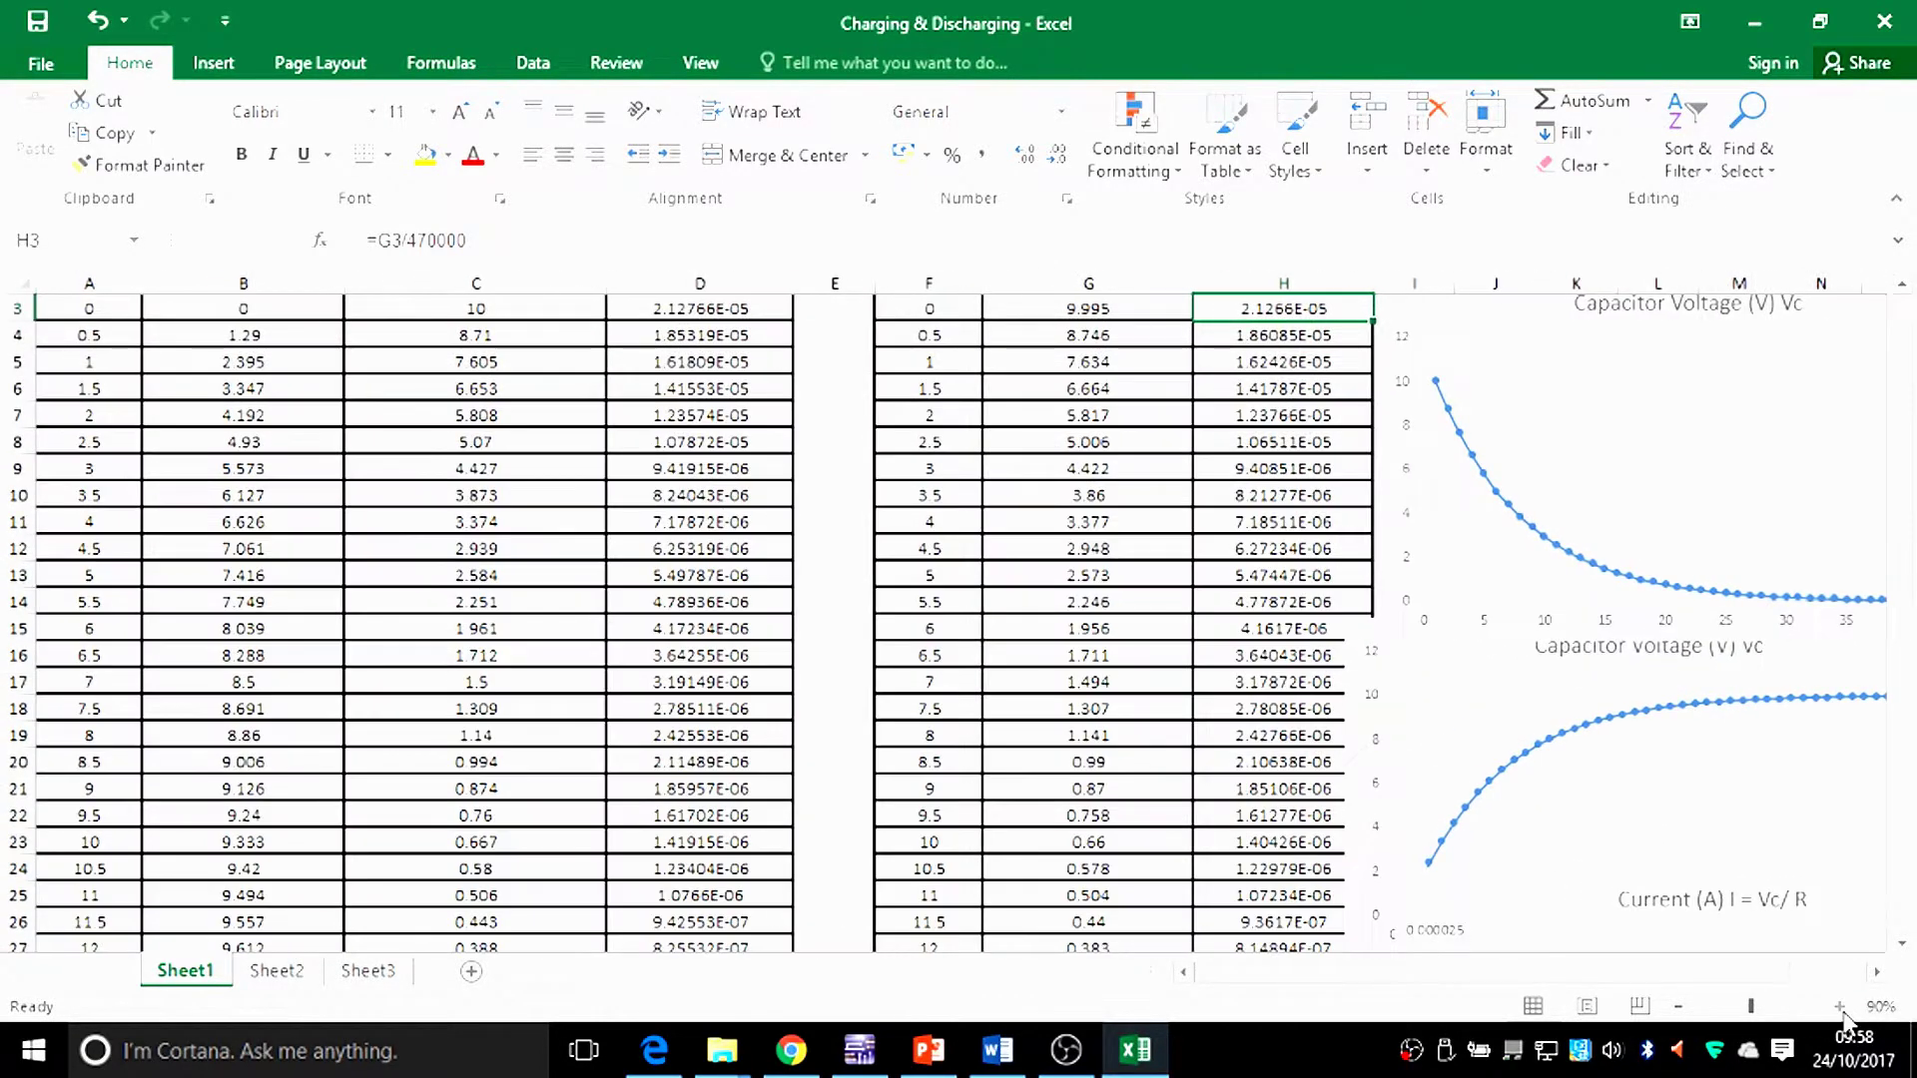
pyautogui.scroll(1, 1912, 454)
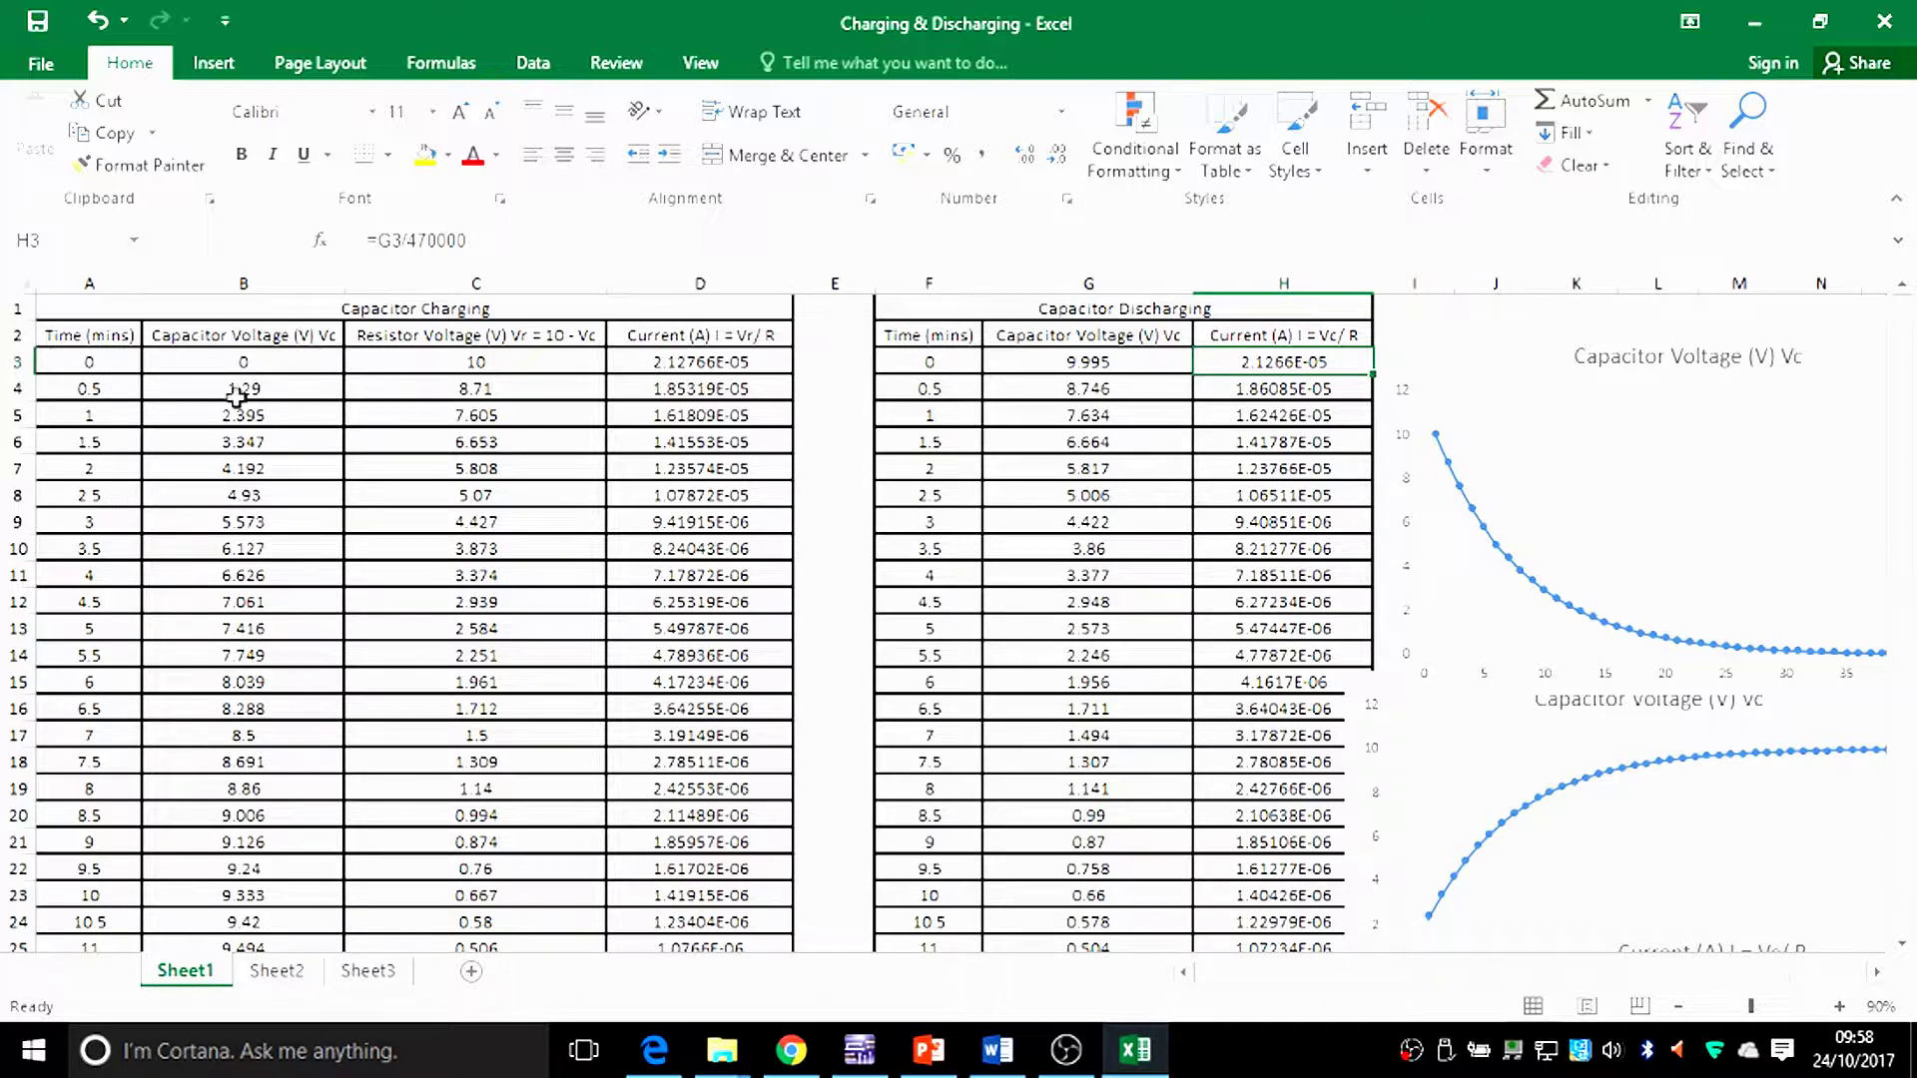
pyautogui.click(481, 367)
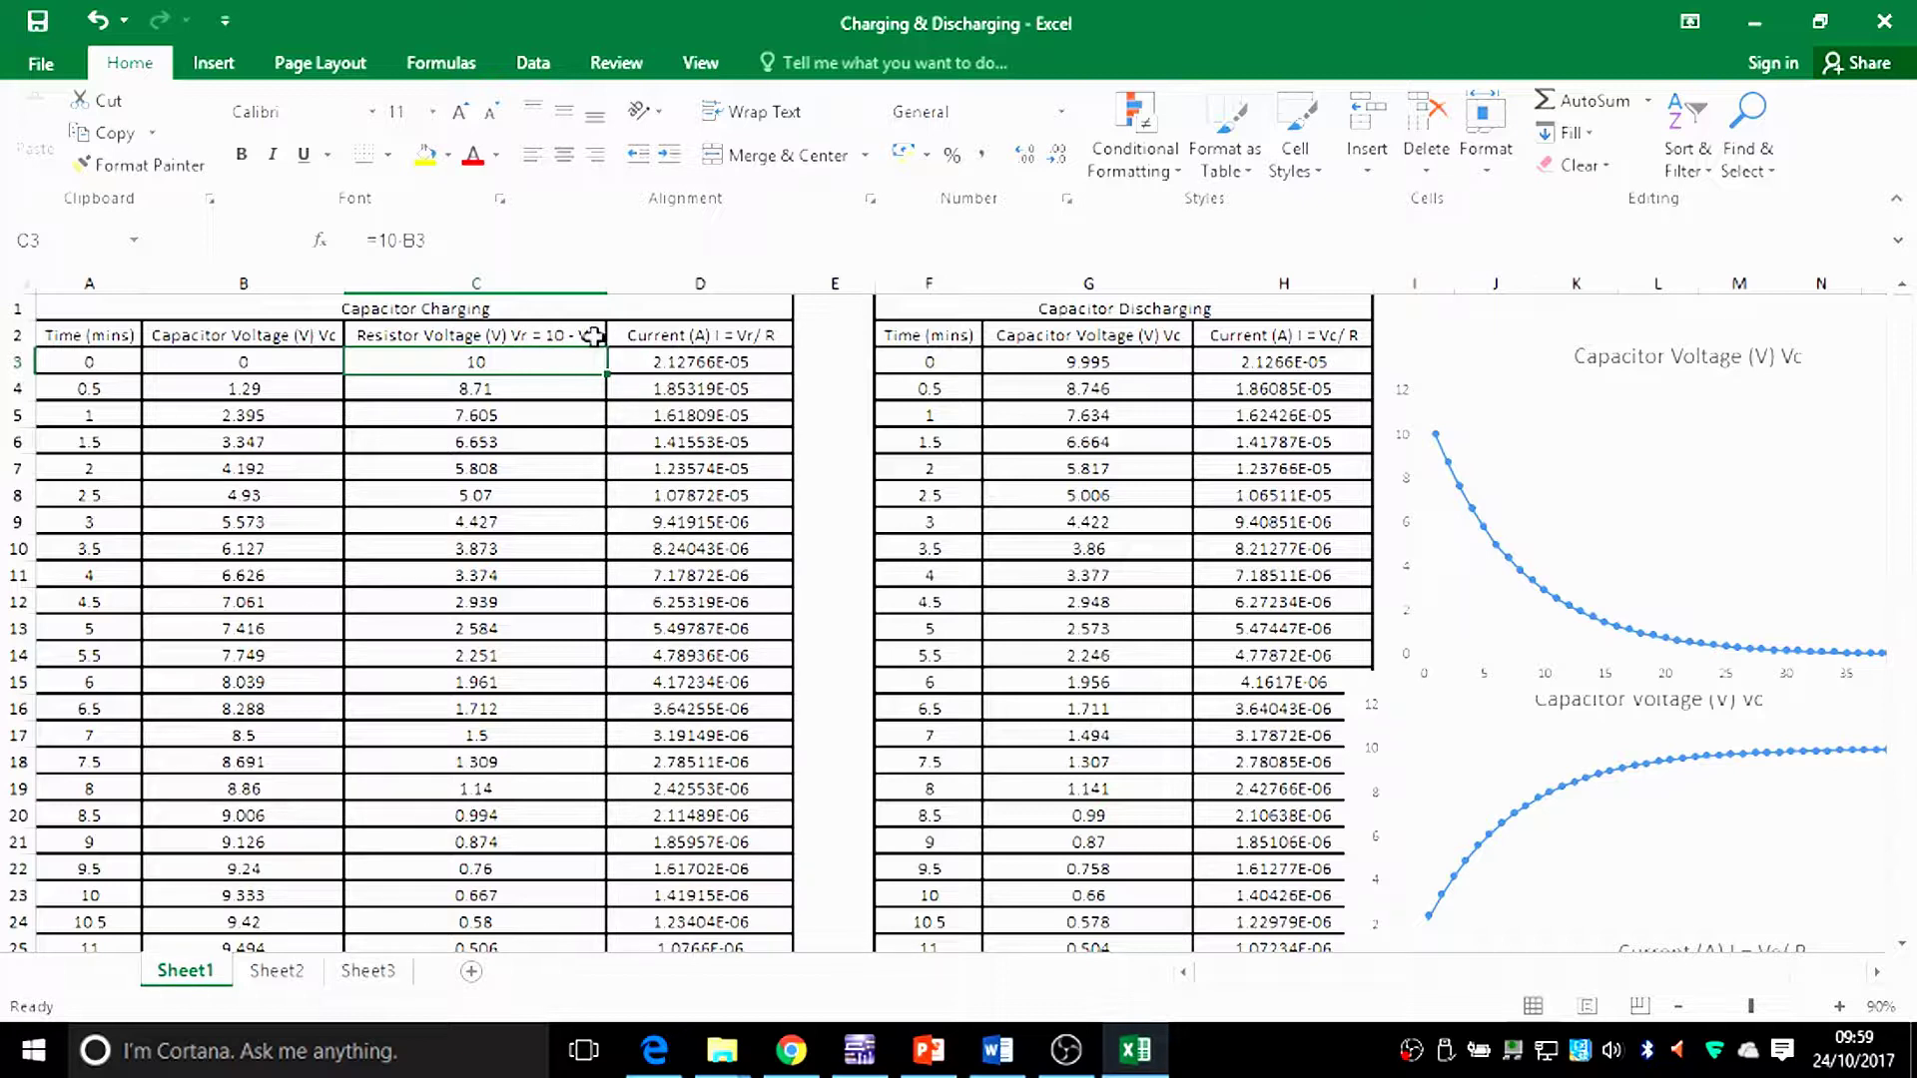
pyautogui.doubleClick(486, 367)
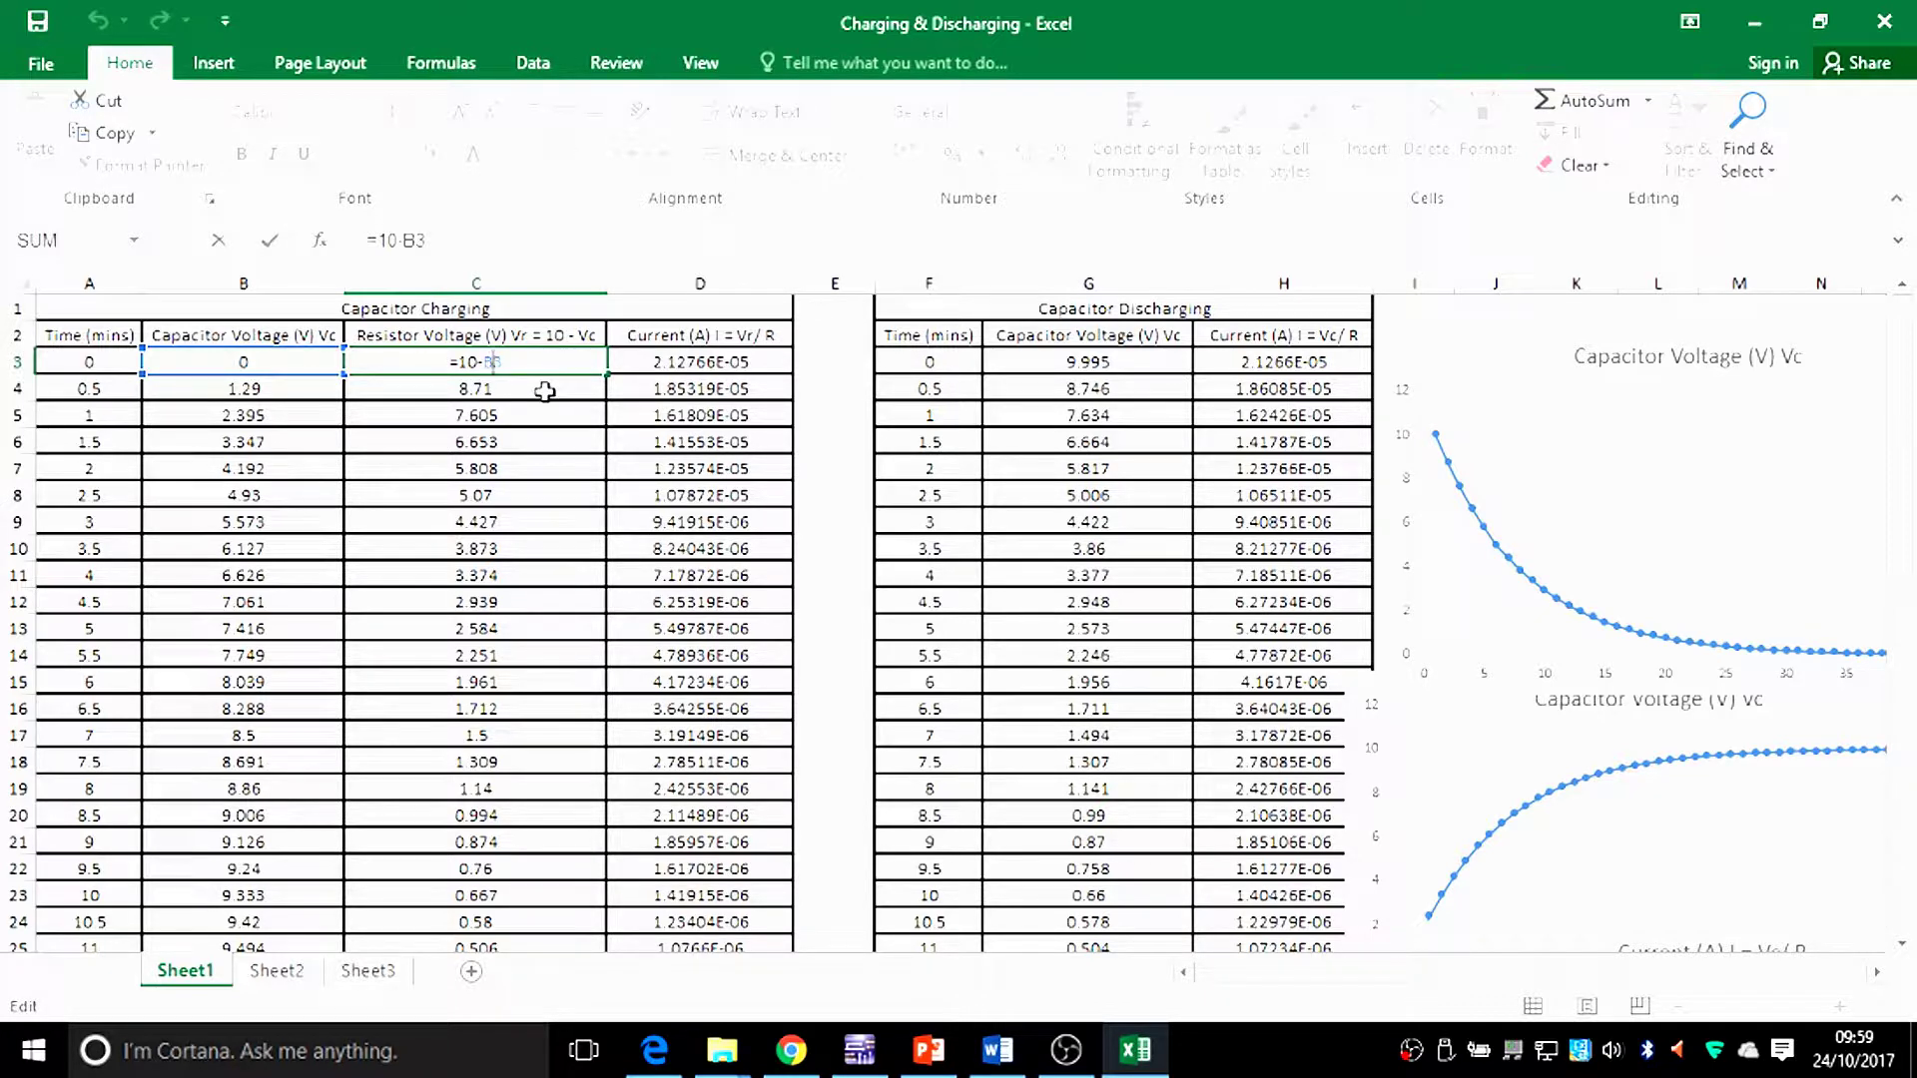
pyautogui.press('Return')
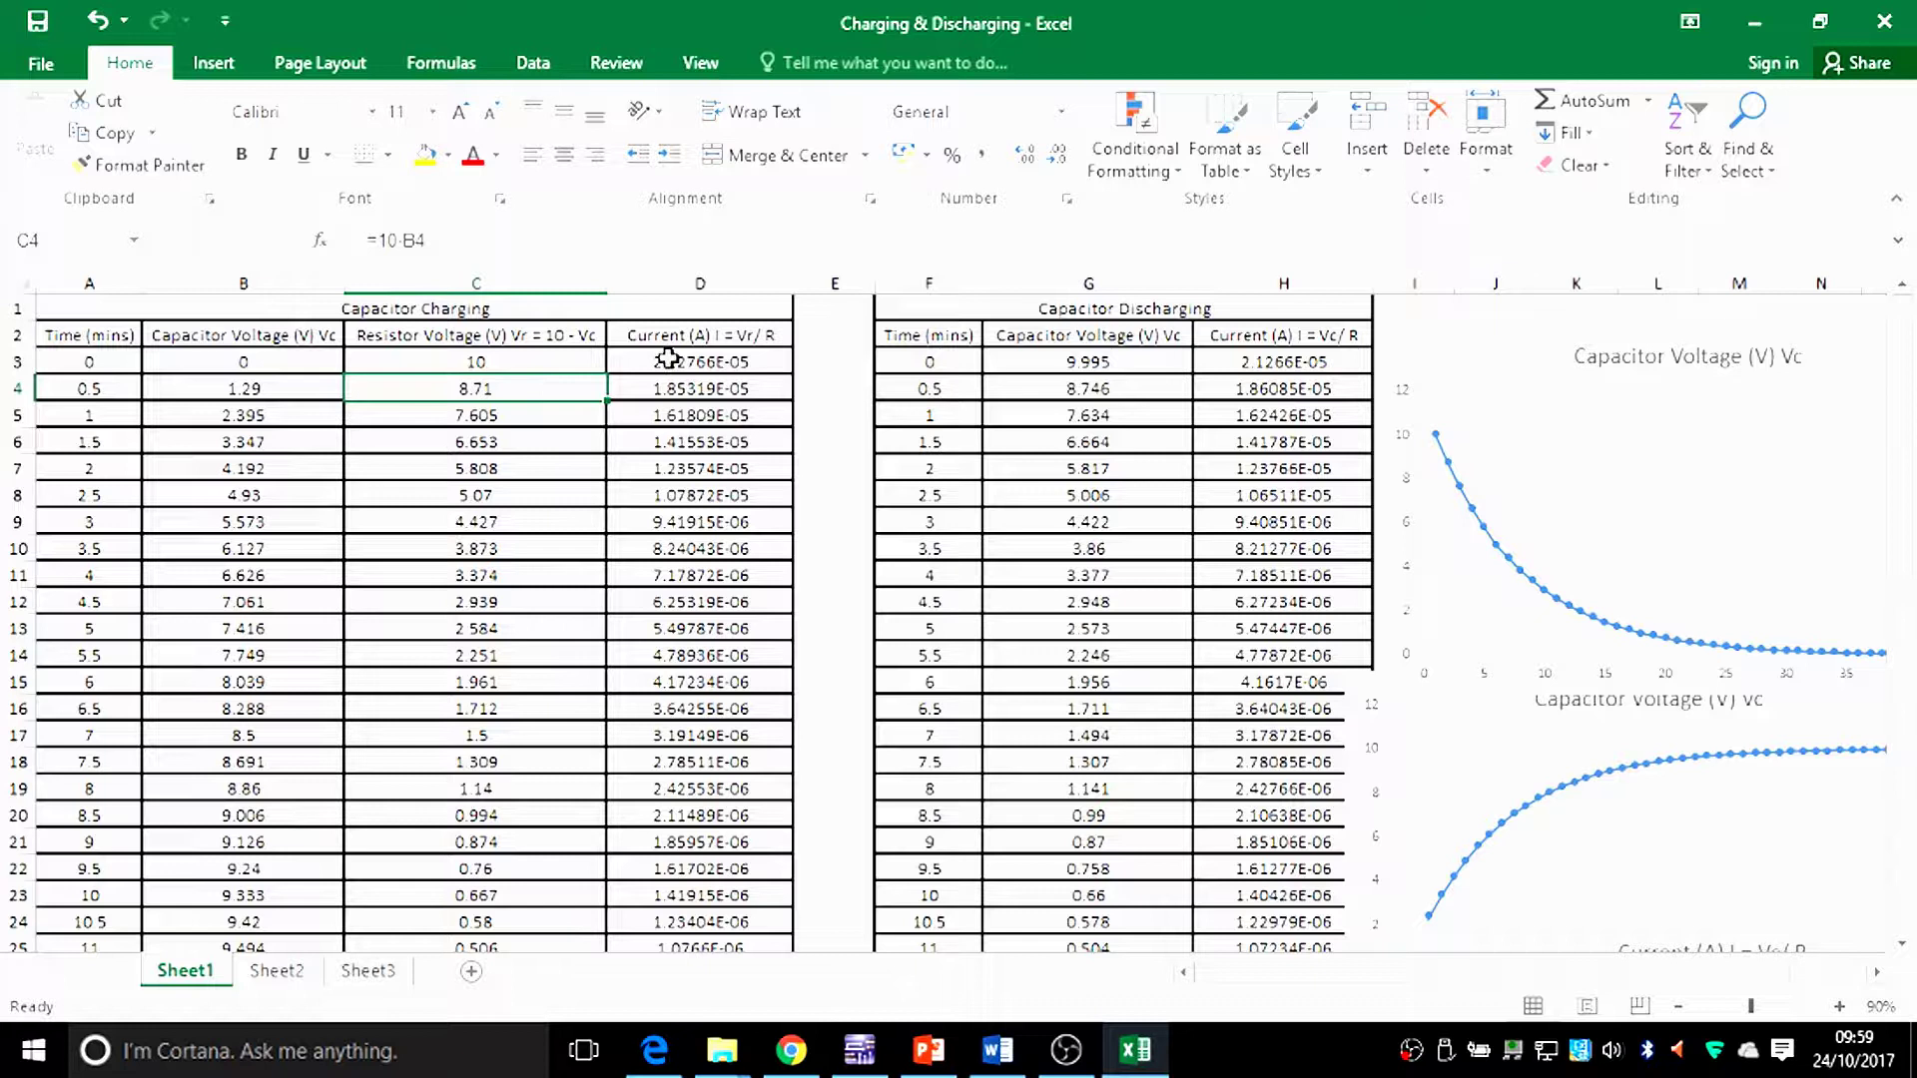
# Fill the resistor voltage formula from C3 down to C24 in the Capacitor Charging table.
pyautogui.click(579, 363)
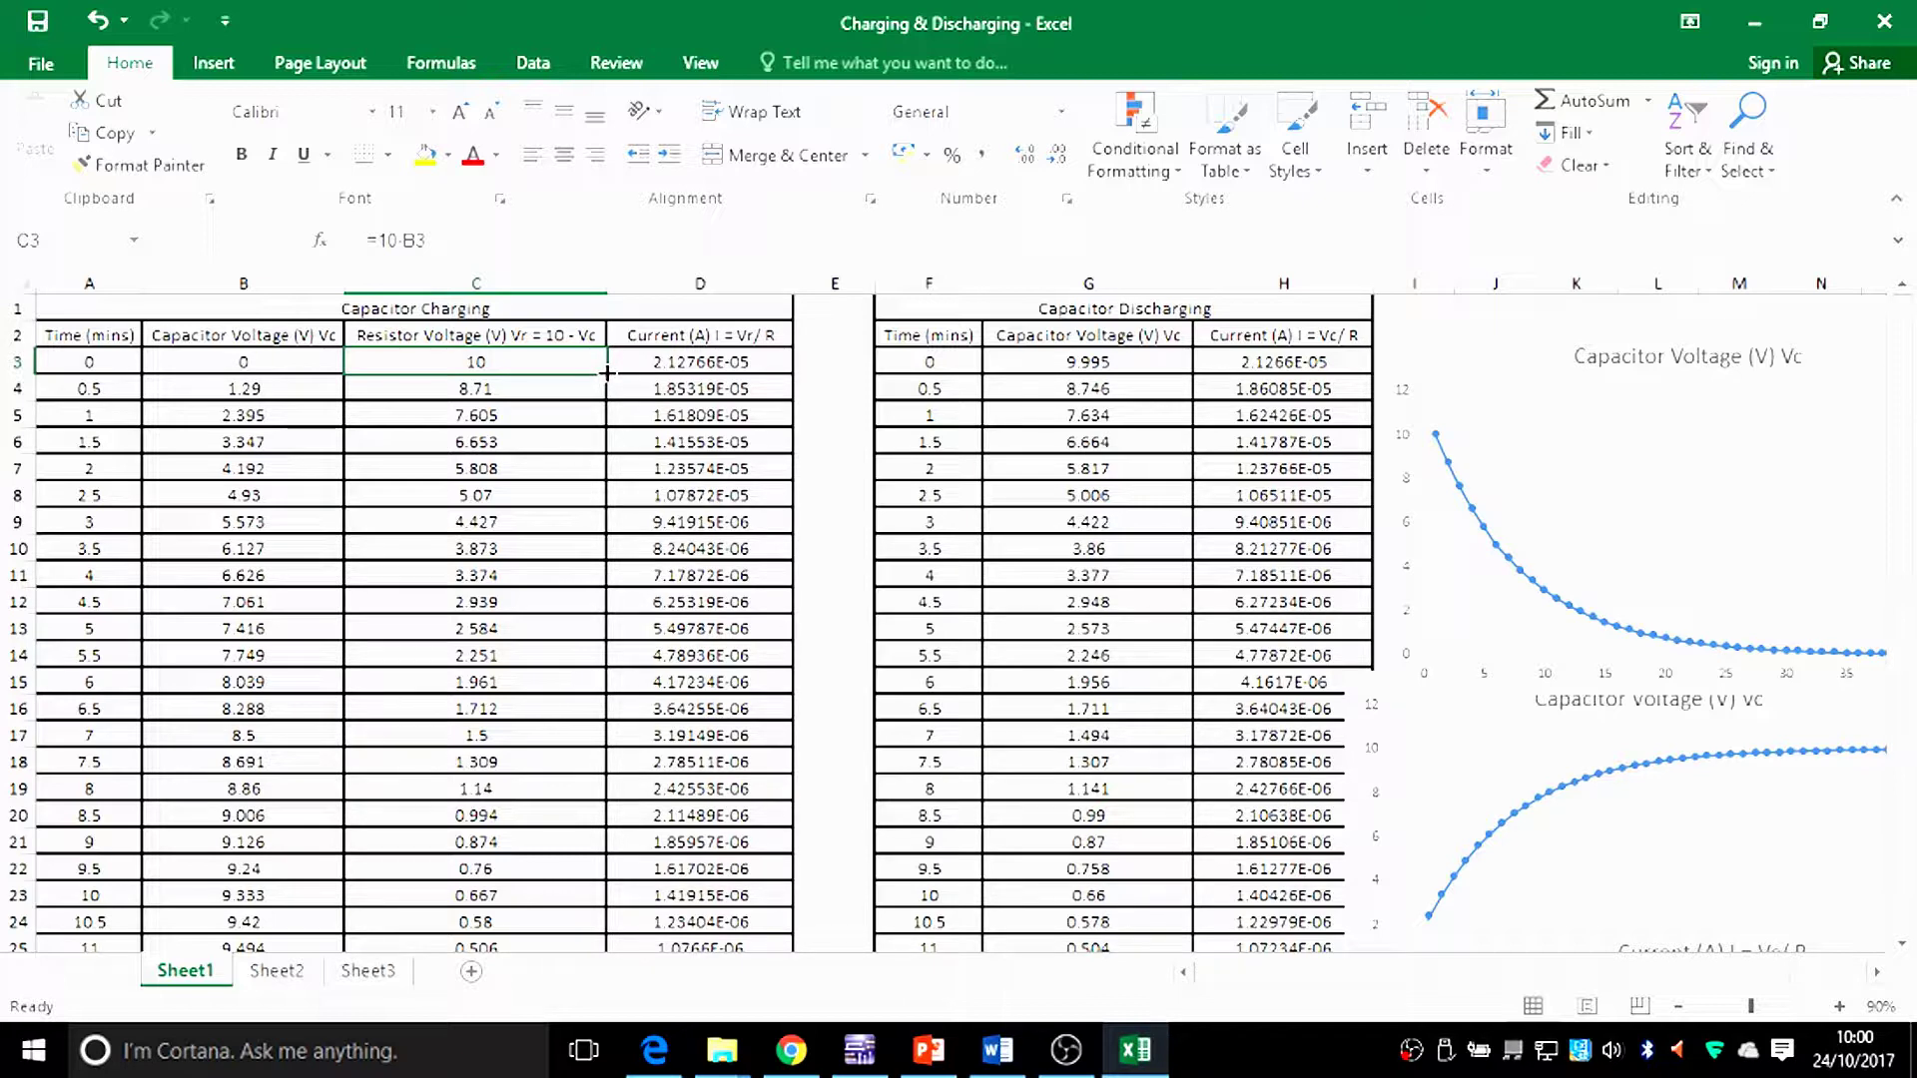
pyautogui.moveTo(607, 373); pyautogui.dragTo(603, 941)
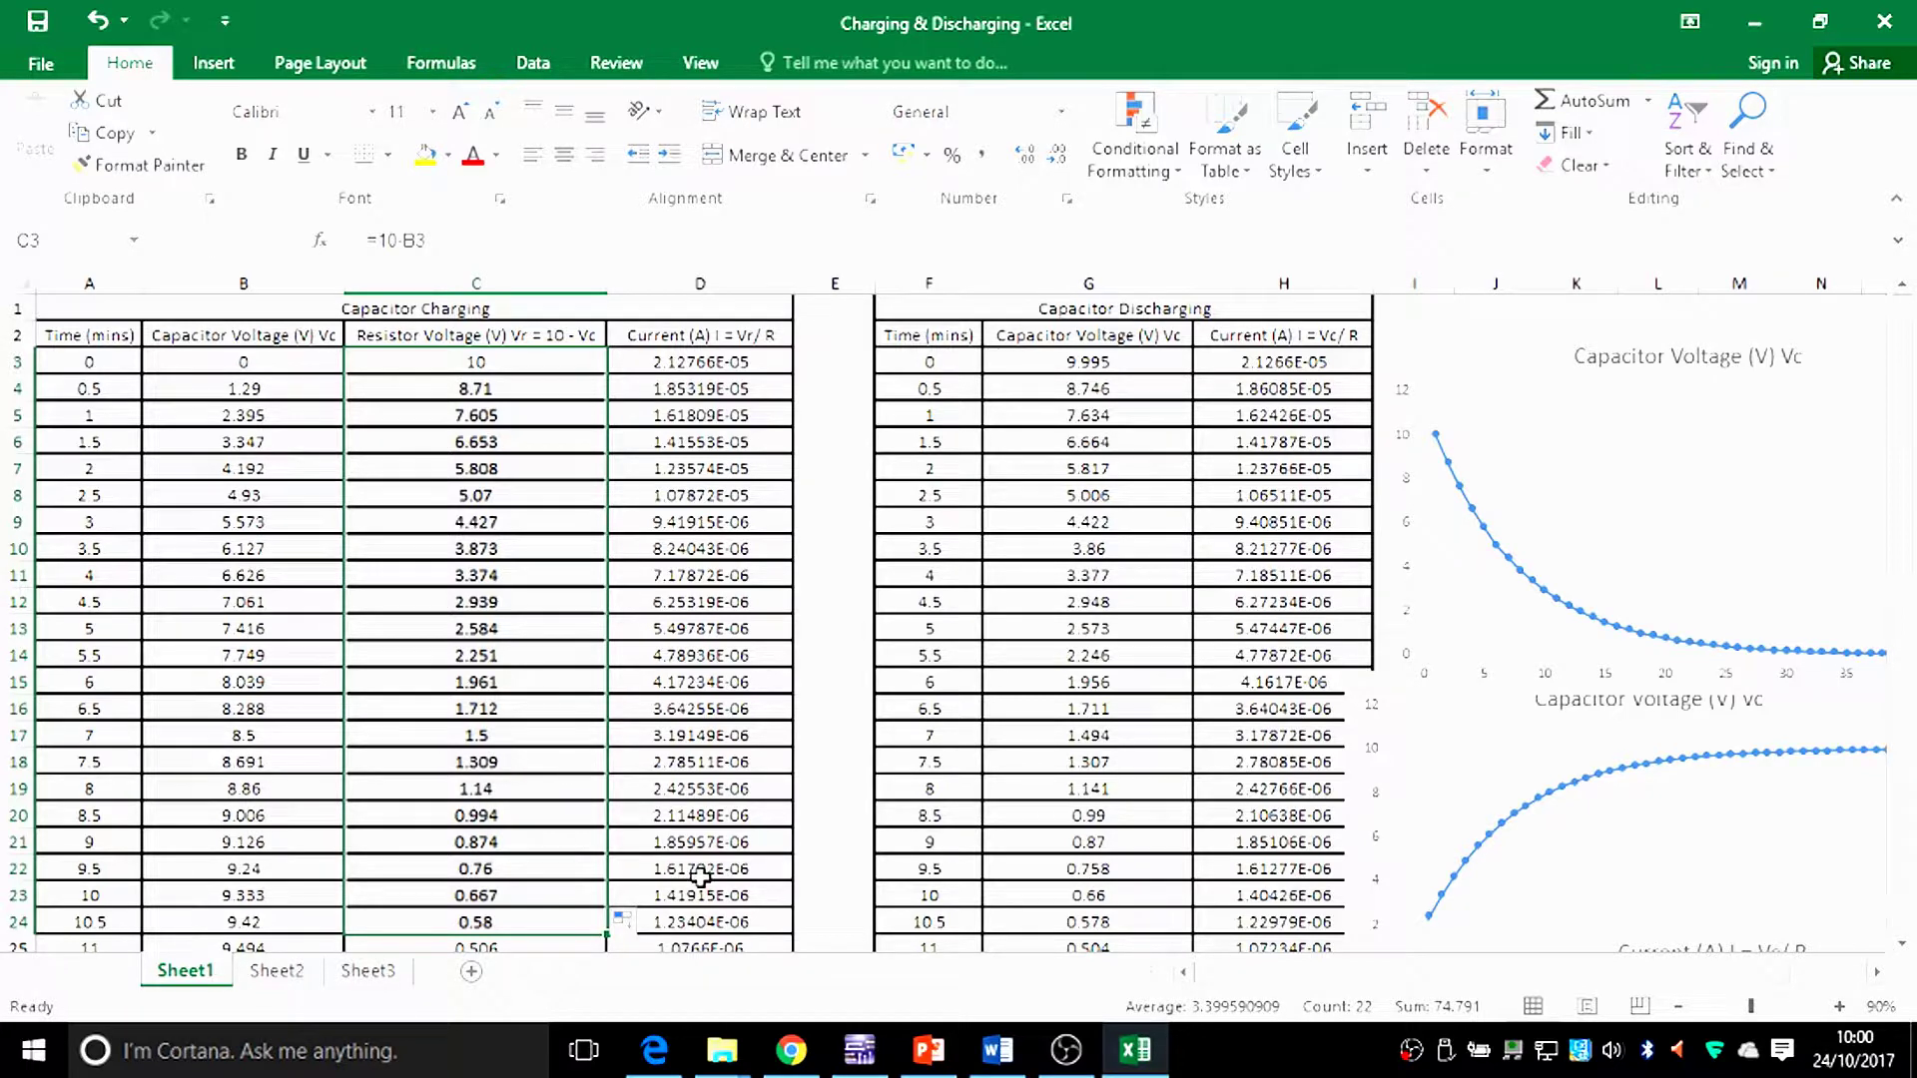
# Check the current formula in cell D3 of the Capacitor Charging table and fill it down to D24.
pyautogui.click(649, 360)
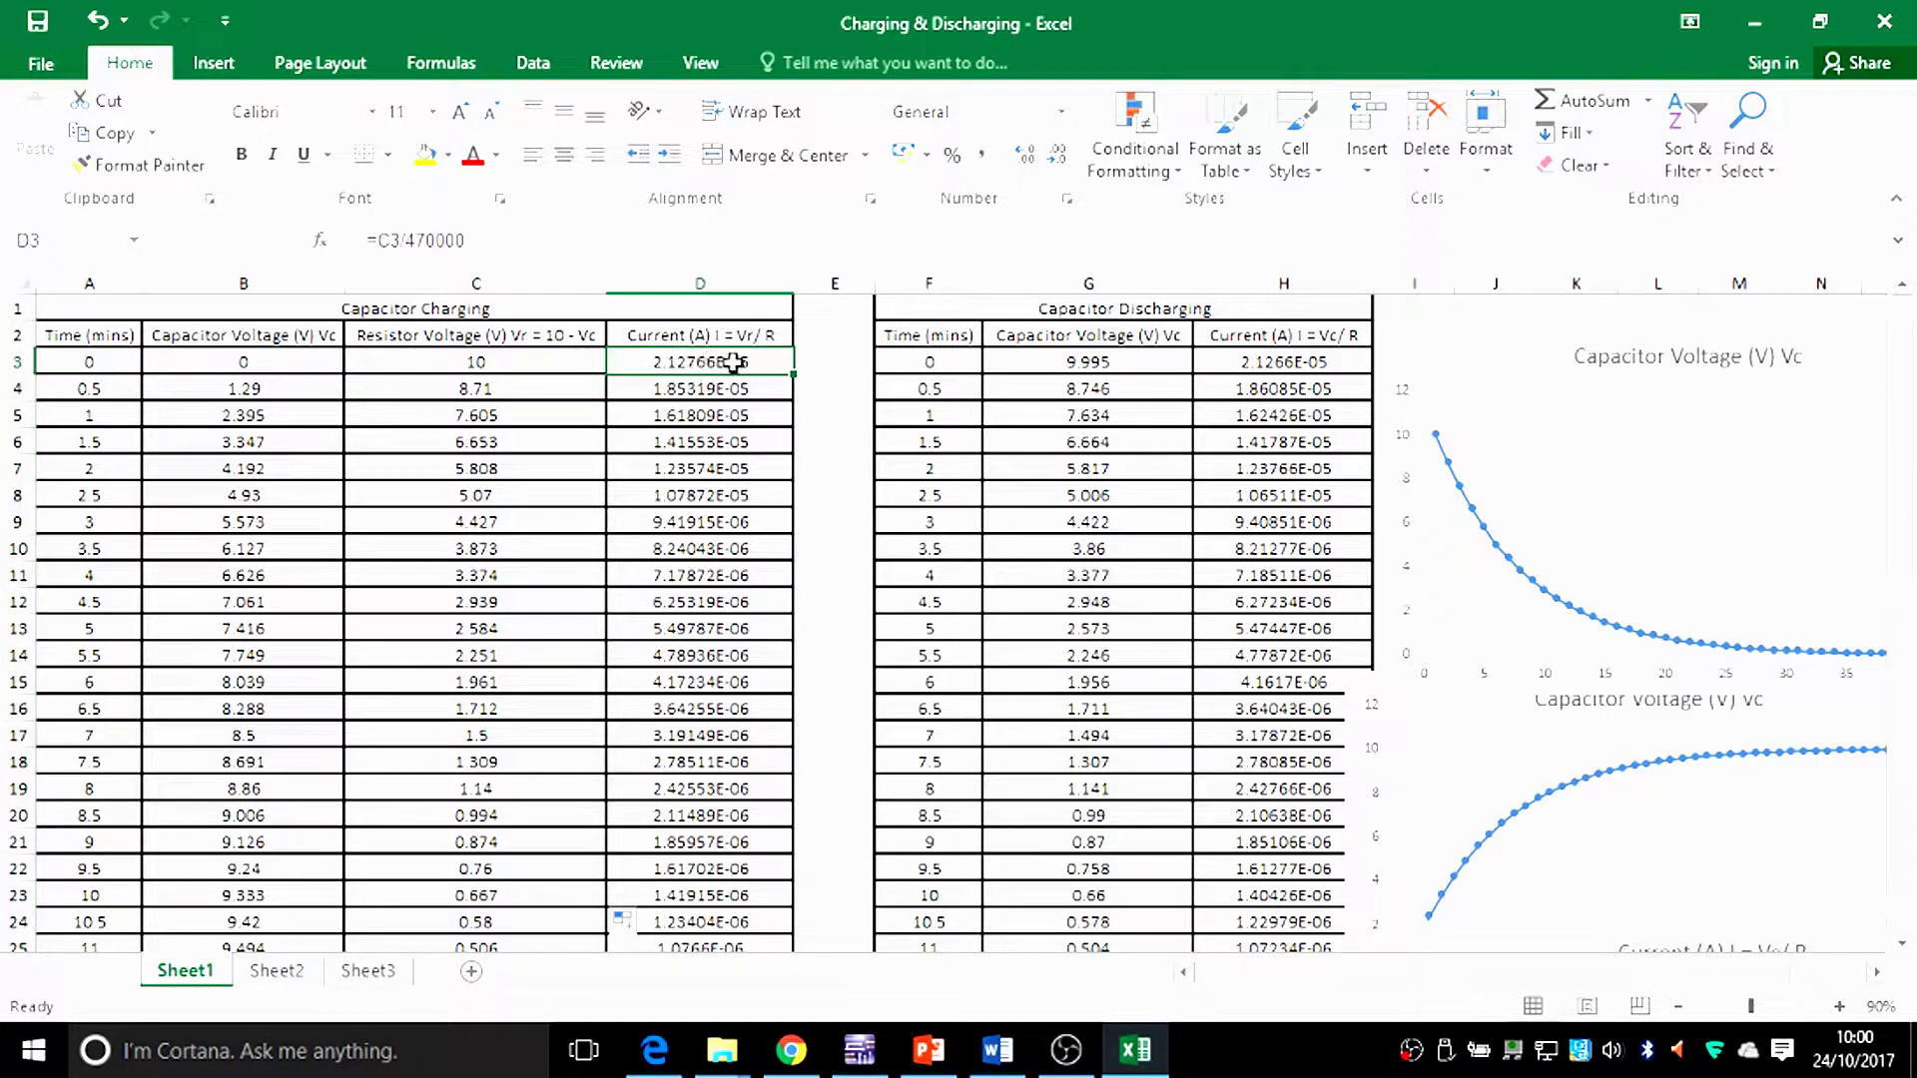
pyautogui.click(692, 335)
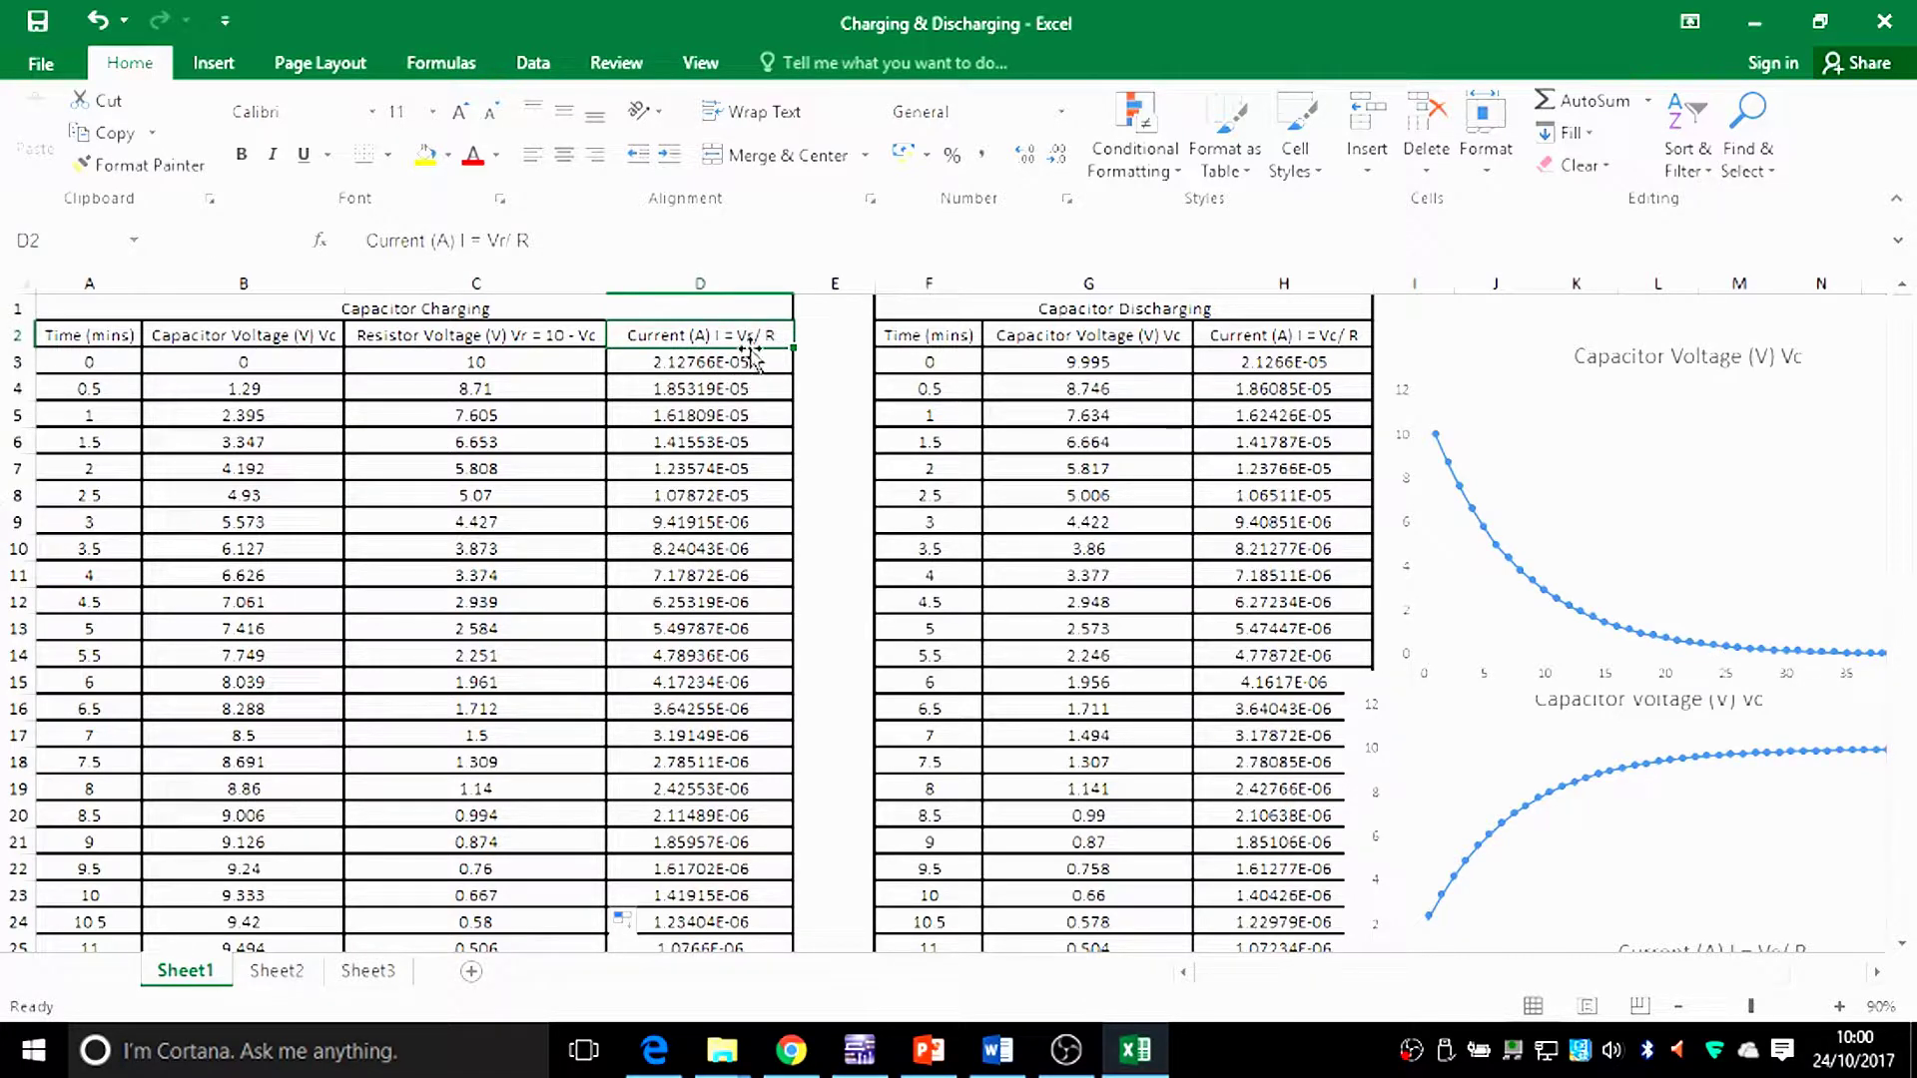
pyautogui.click(748, 361)
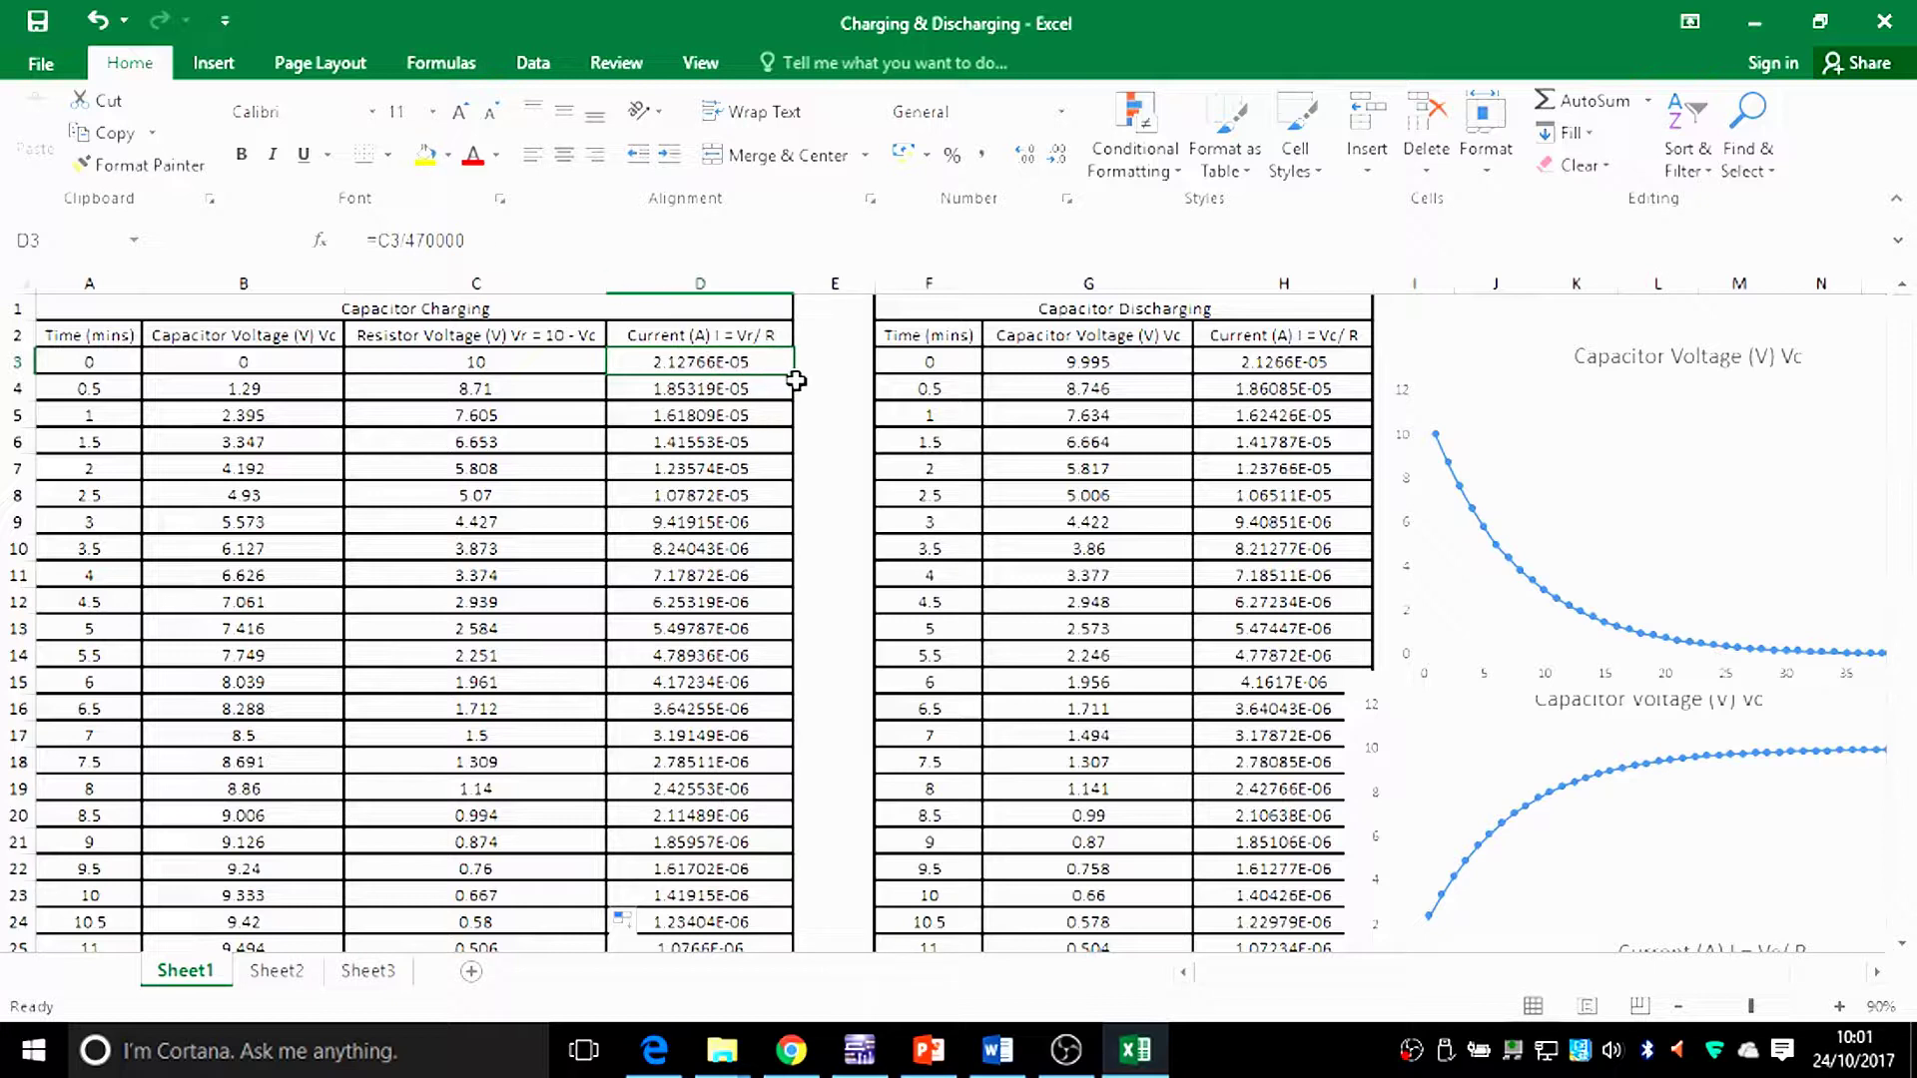
pyautogui.moveTo(796, 375); pyautogui.dragTo(796, 942)
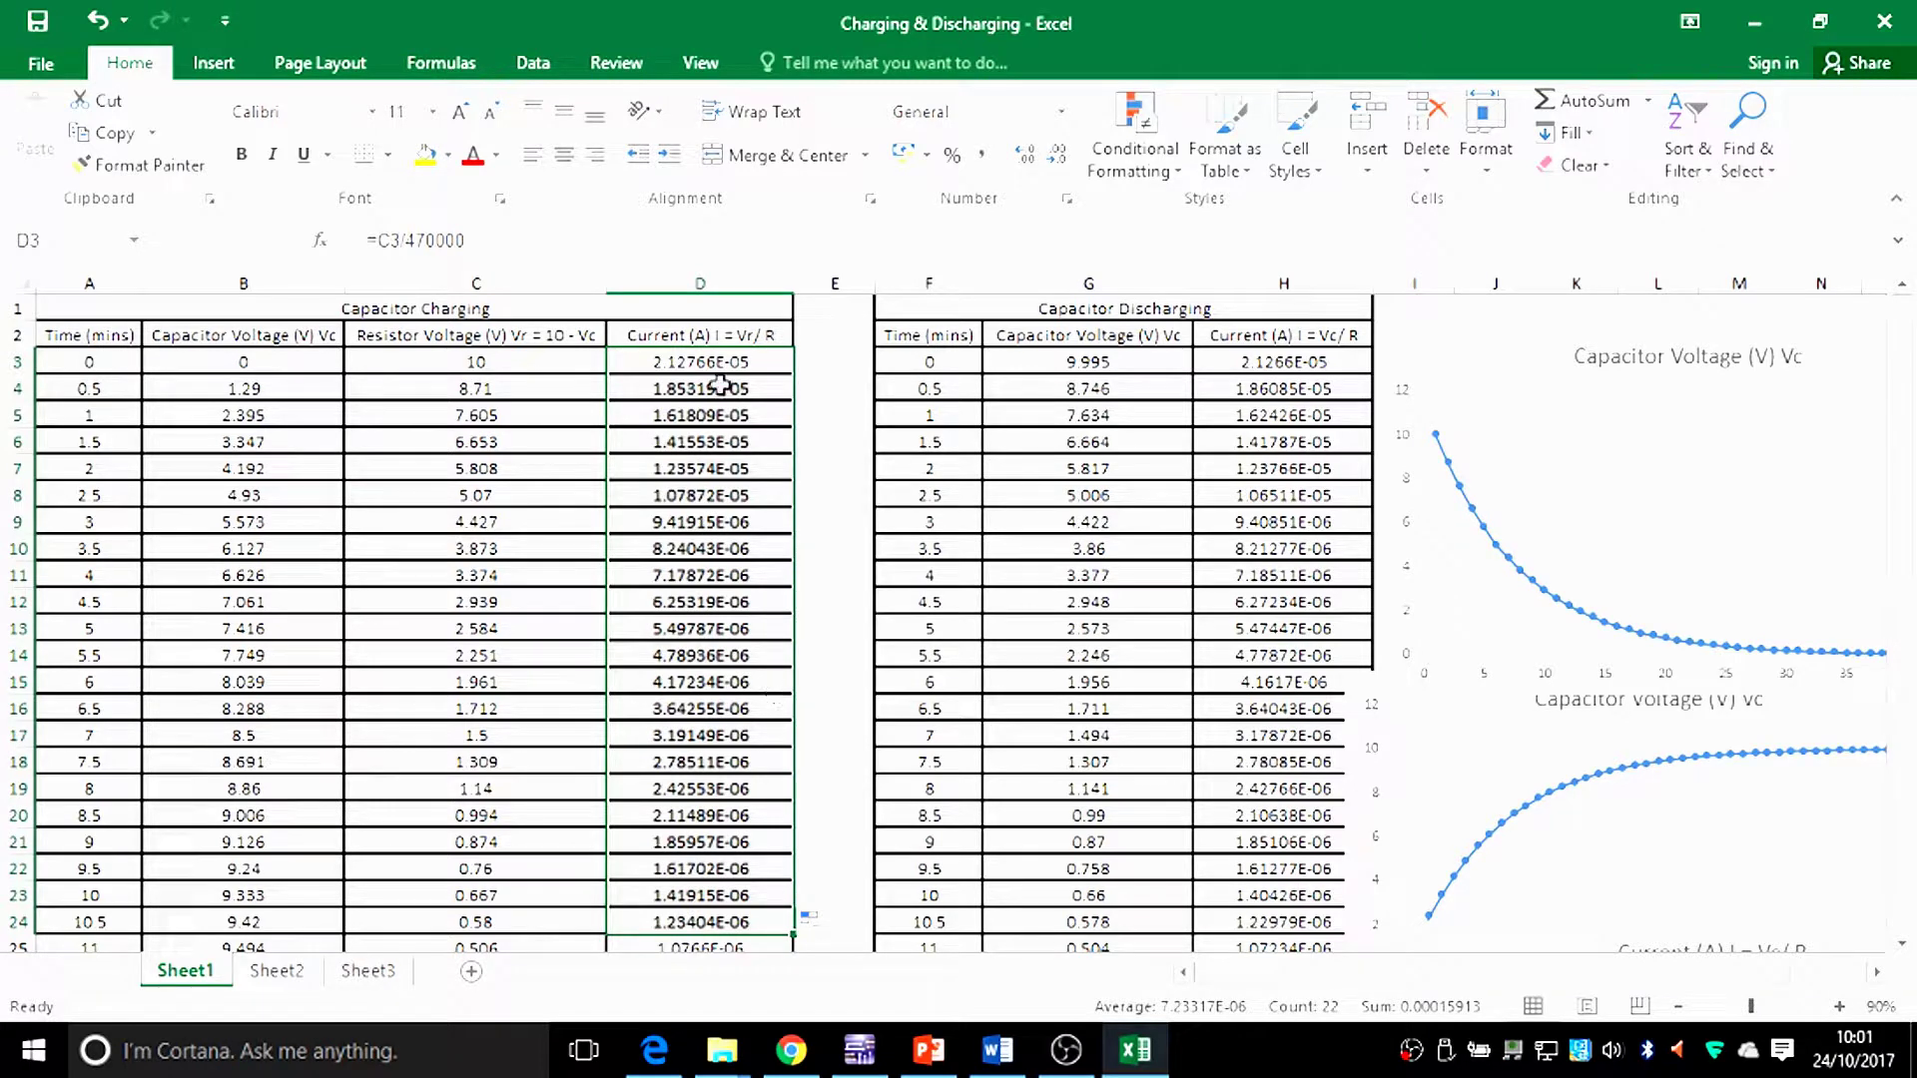
# Compare the current formulas of the Capacitor Charging and Discharging tables and review the voltage and current charts beside them.
pyautogui.click(659, 412)
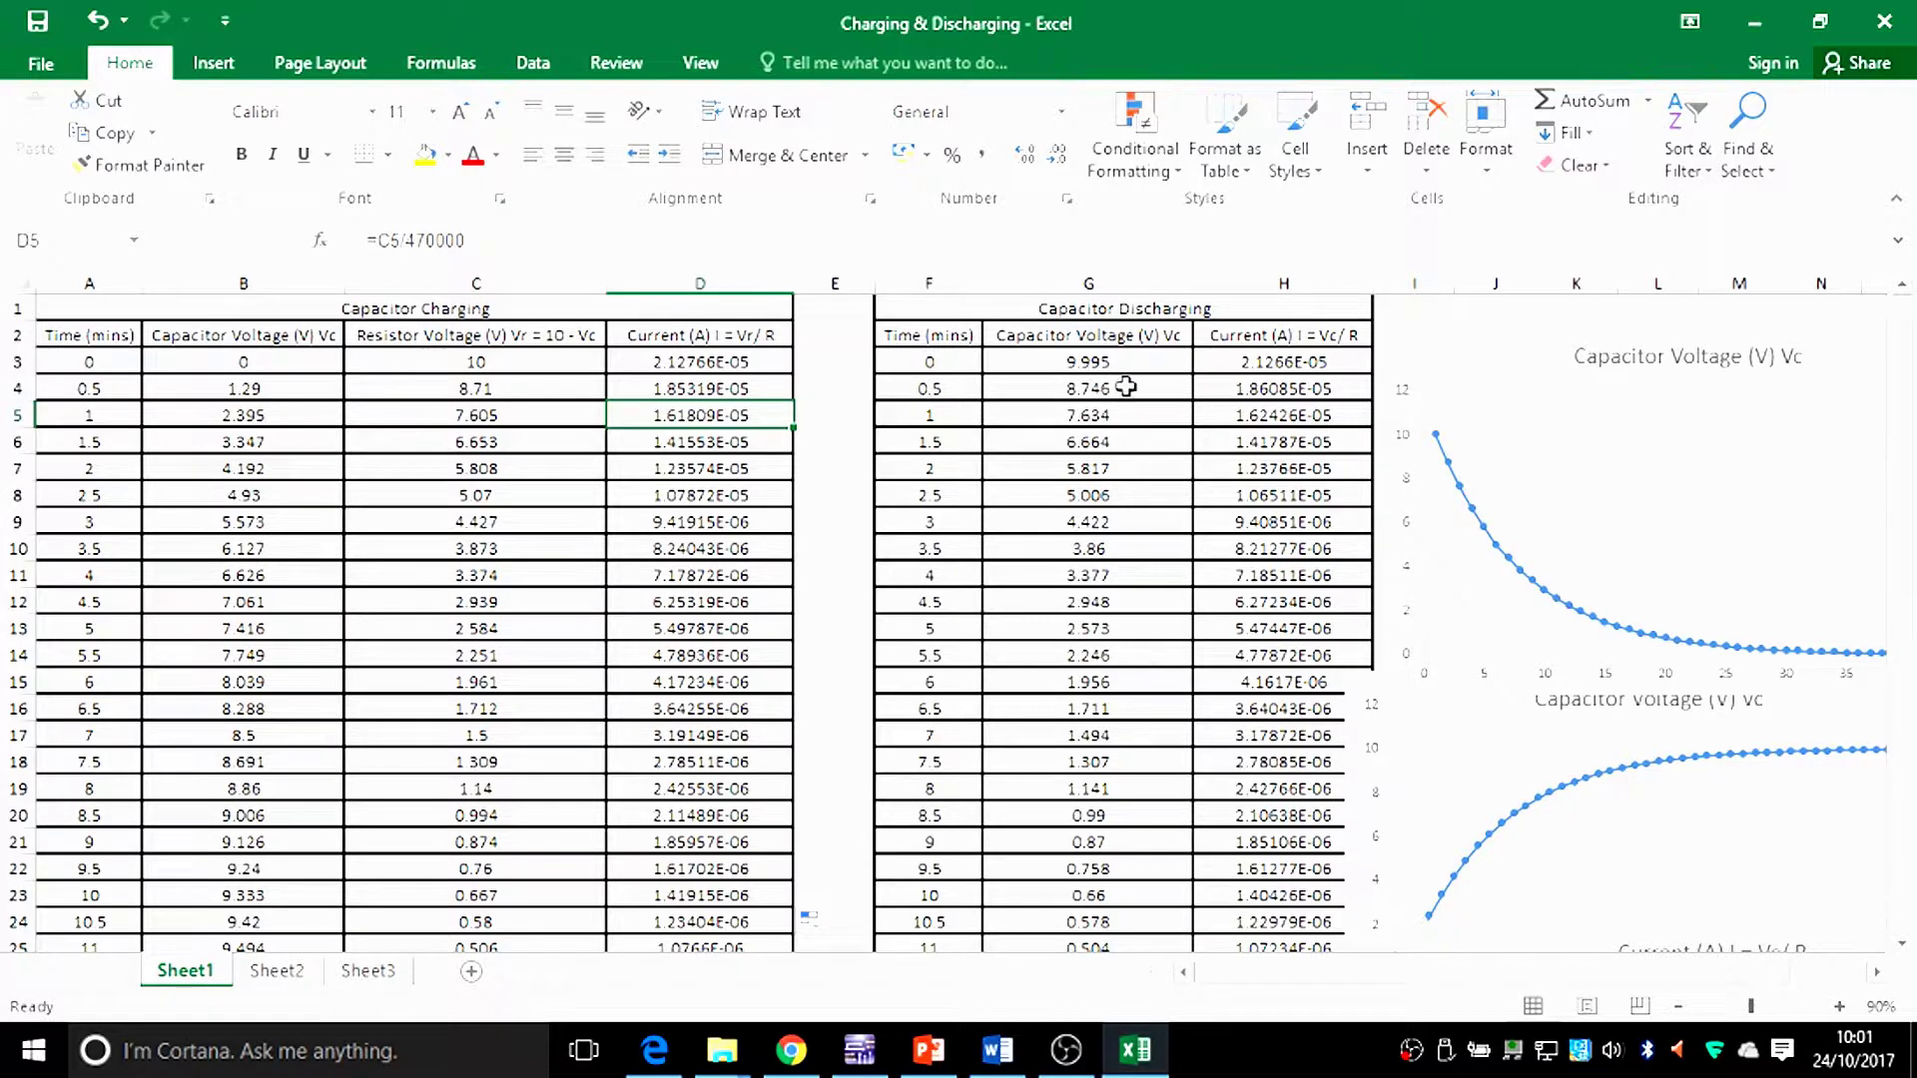
pyautogui.click(1248, 372)
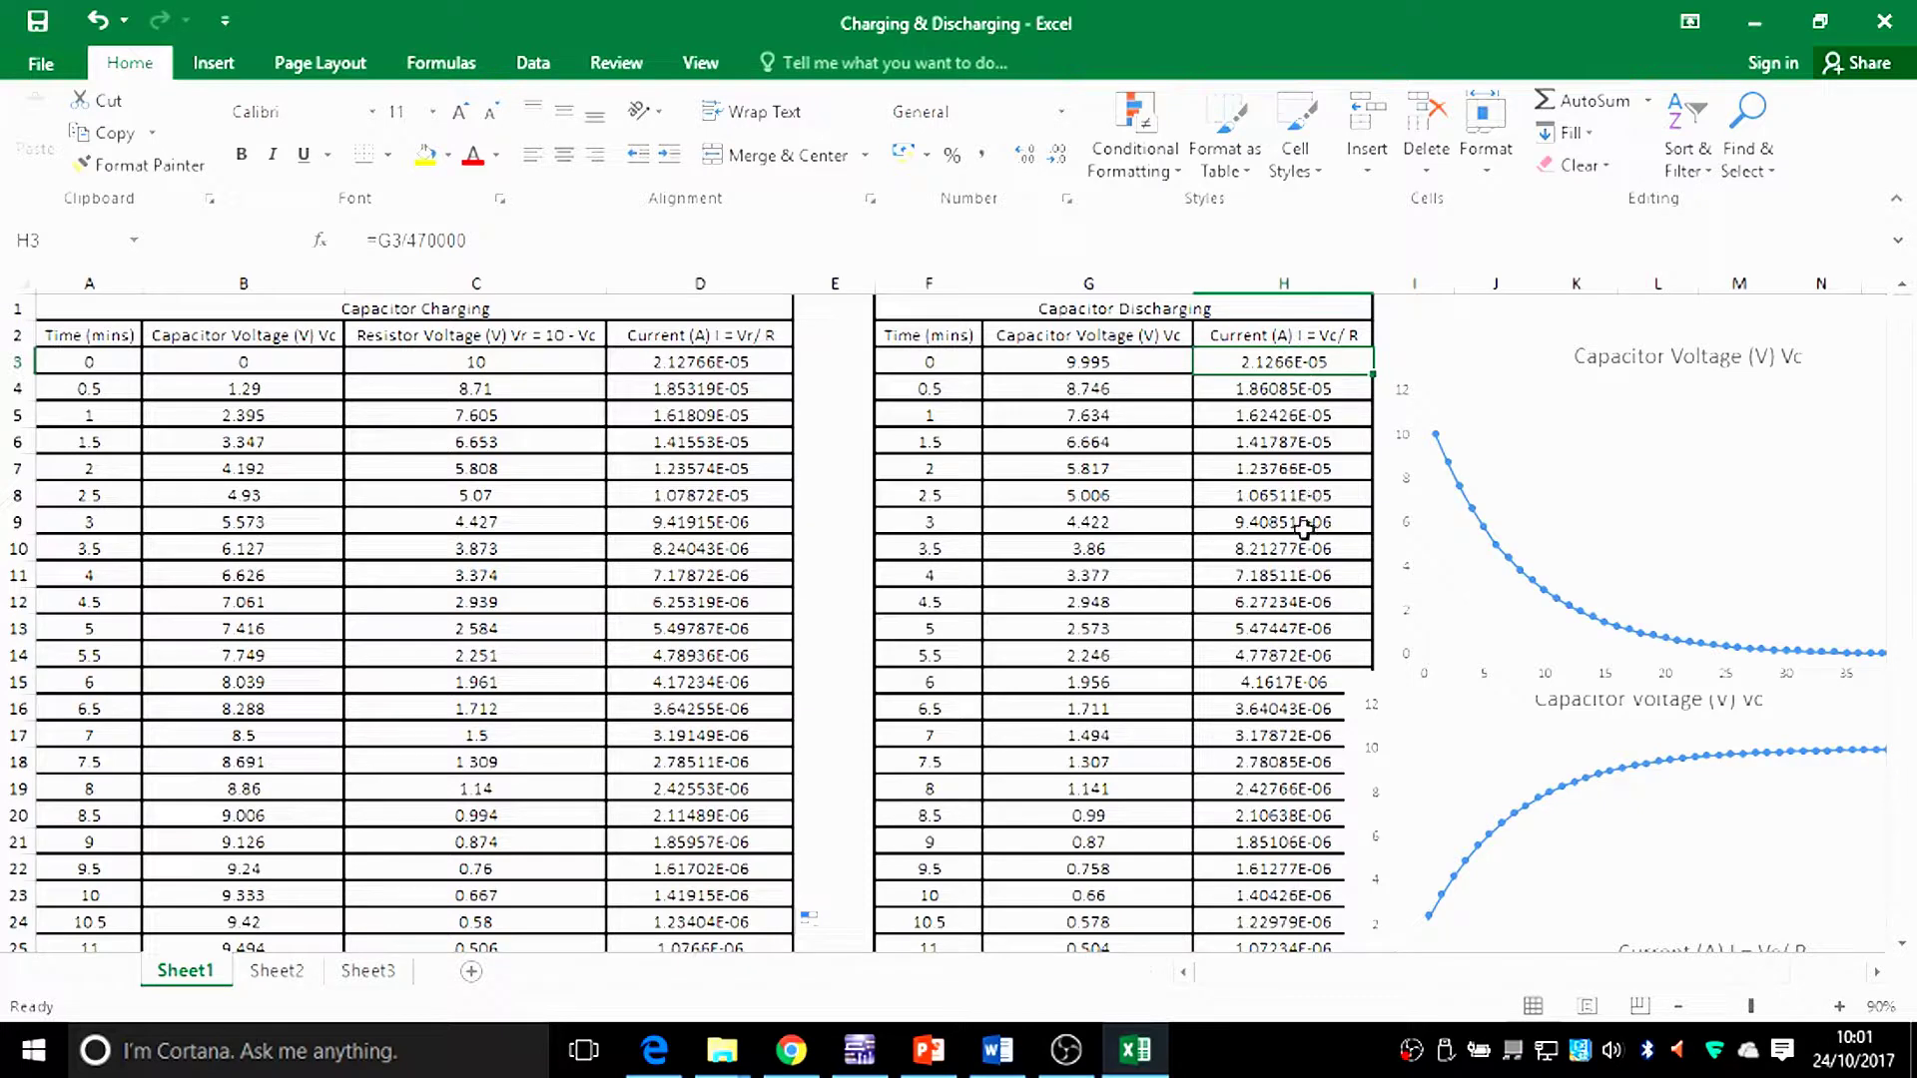
pyautogui.moveTo(1915, 459); pyautogui.dragTo(1915, 352)
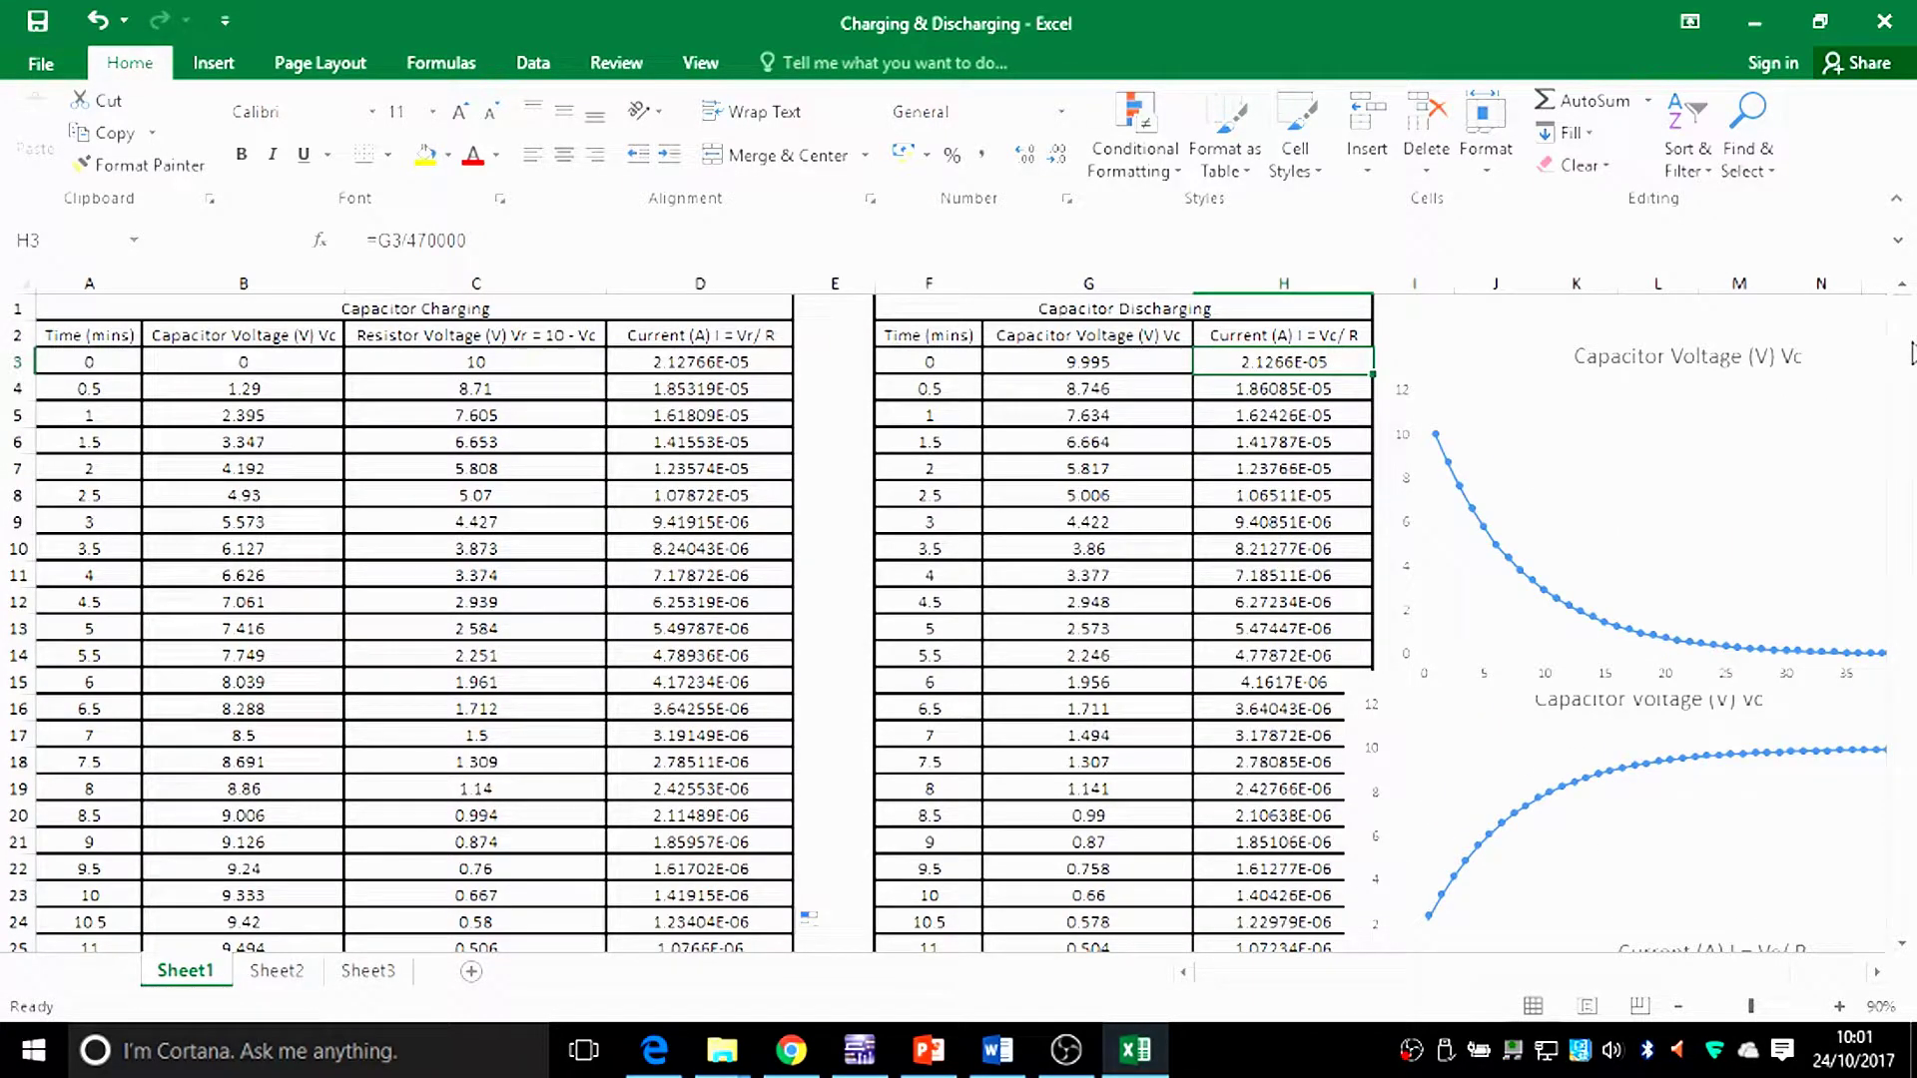
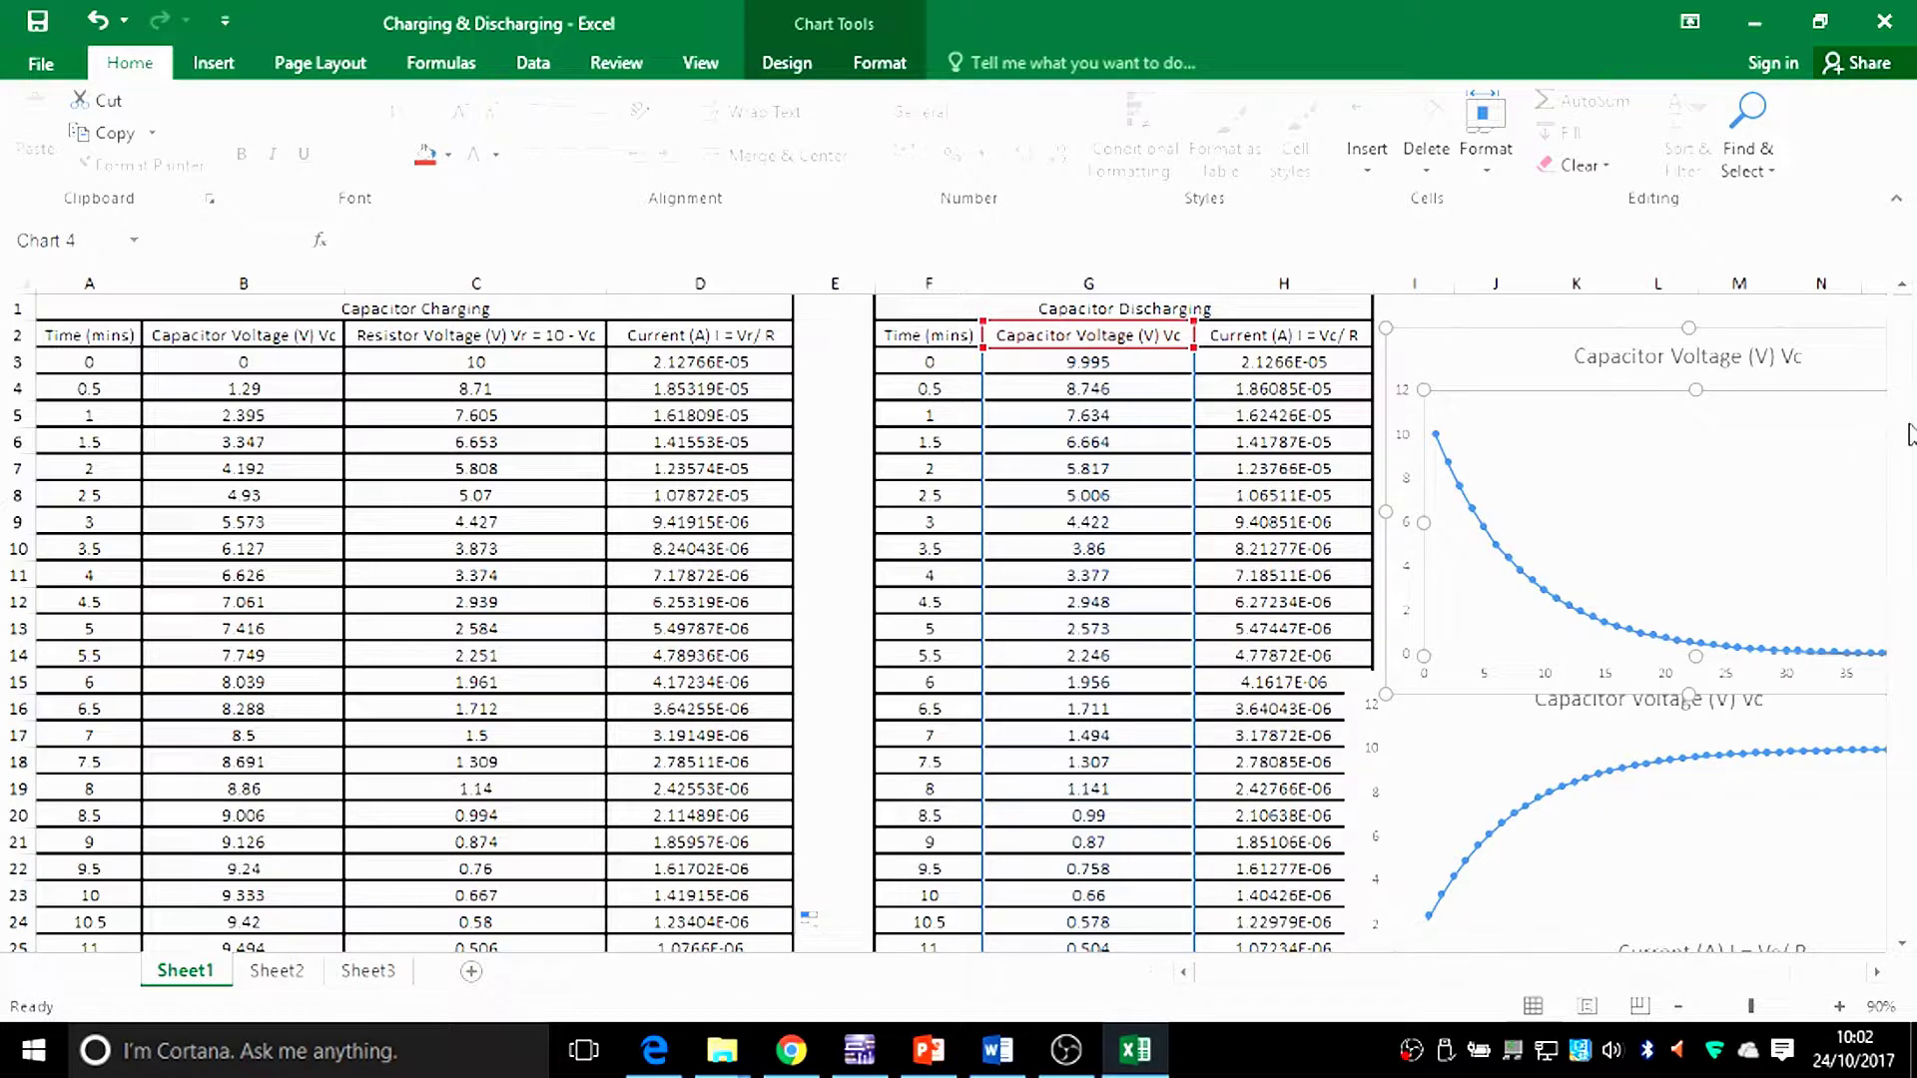
pyautogui.click(1208, 417)
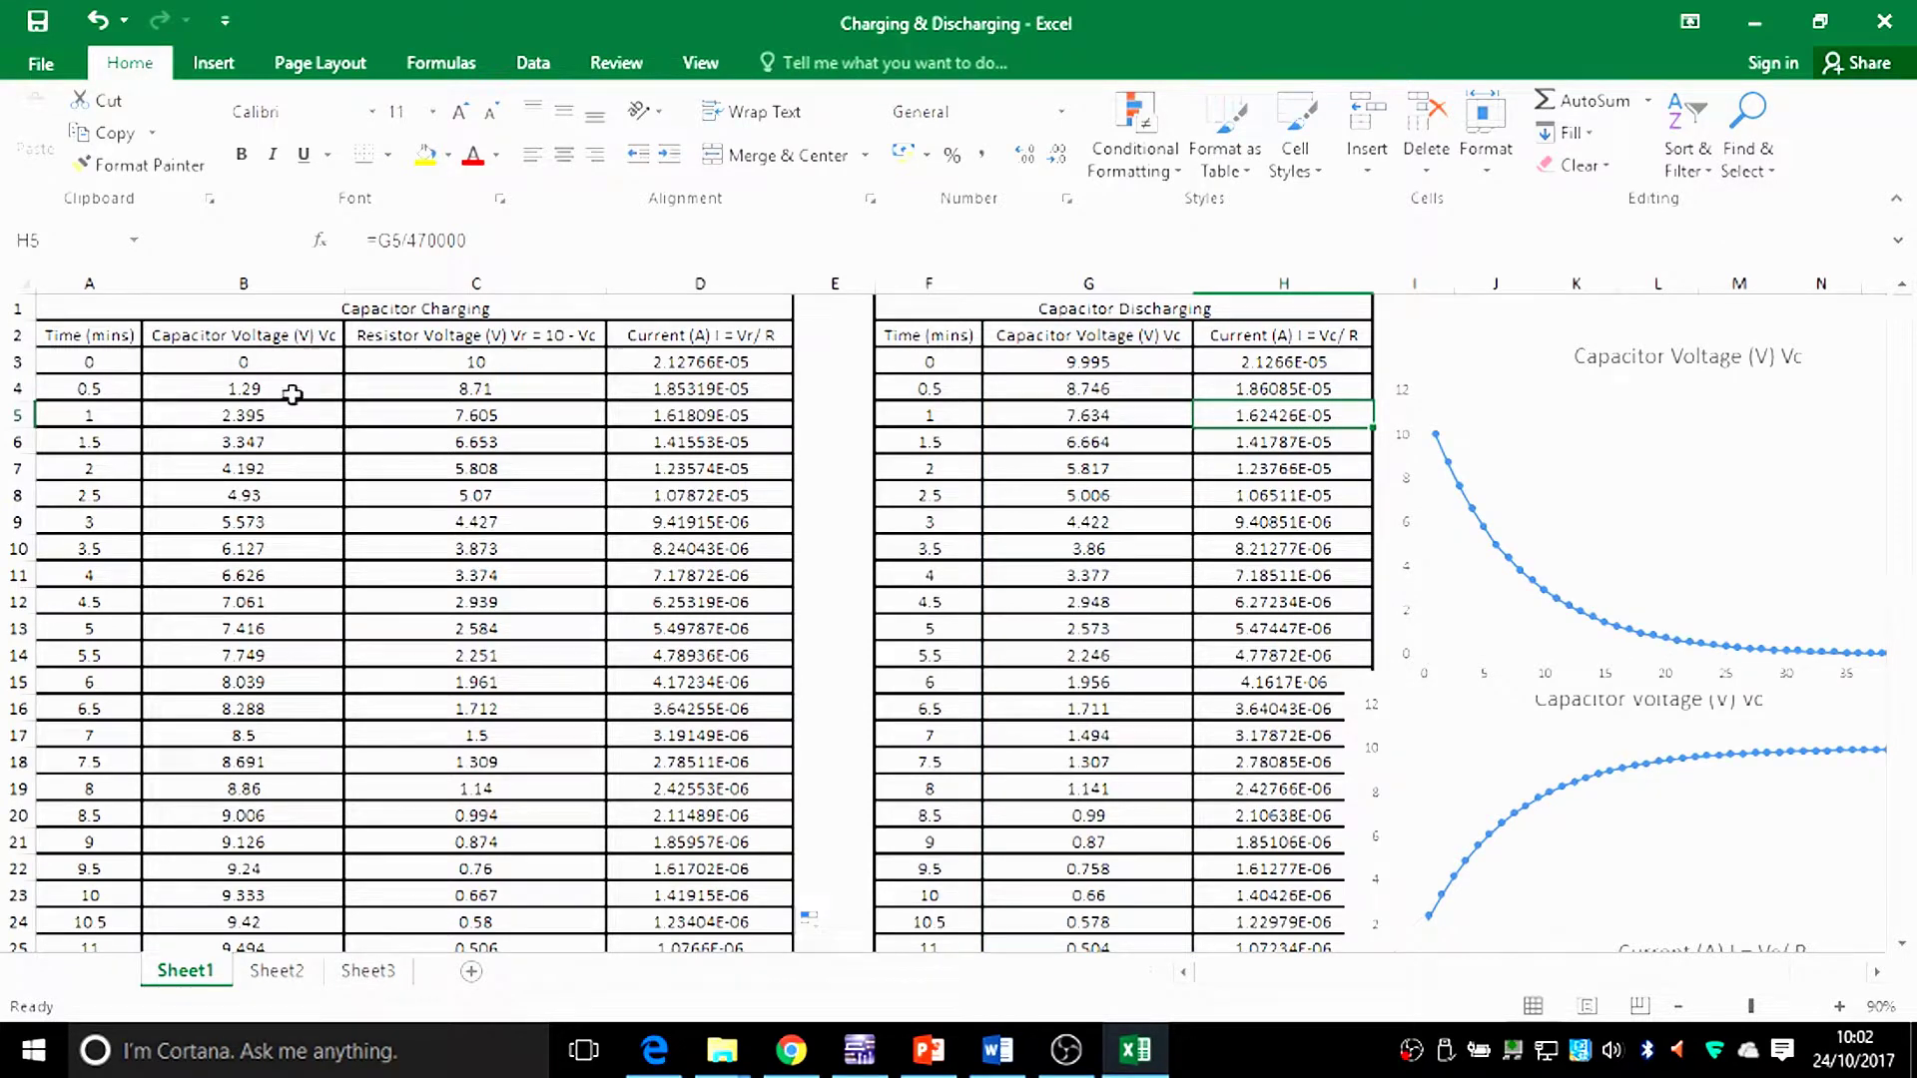
pyautogui.click(265, 339)
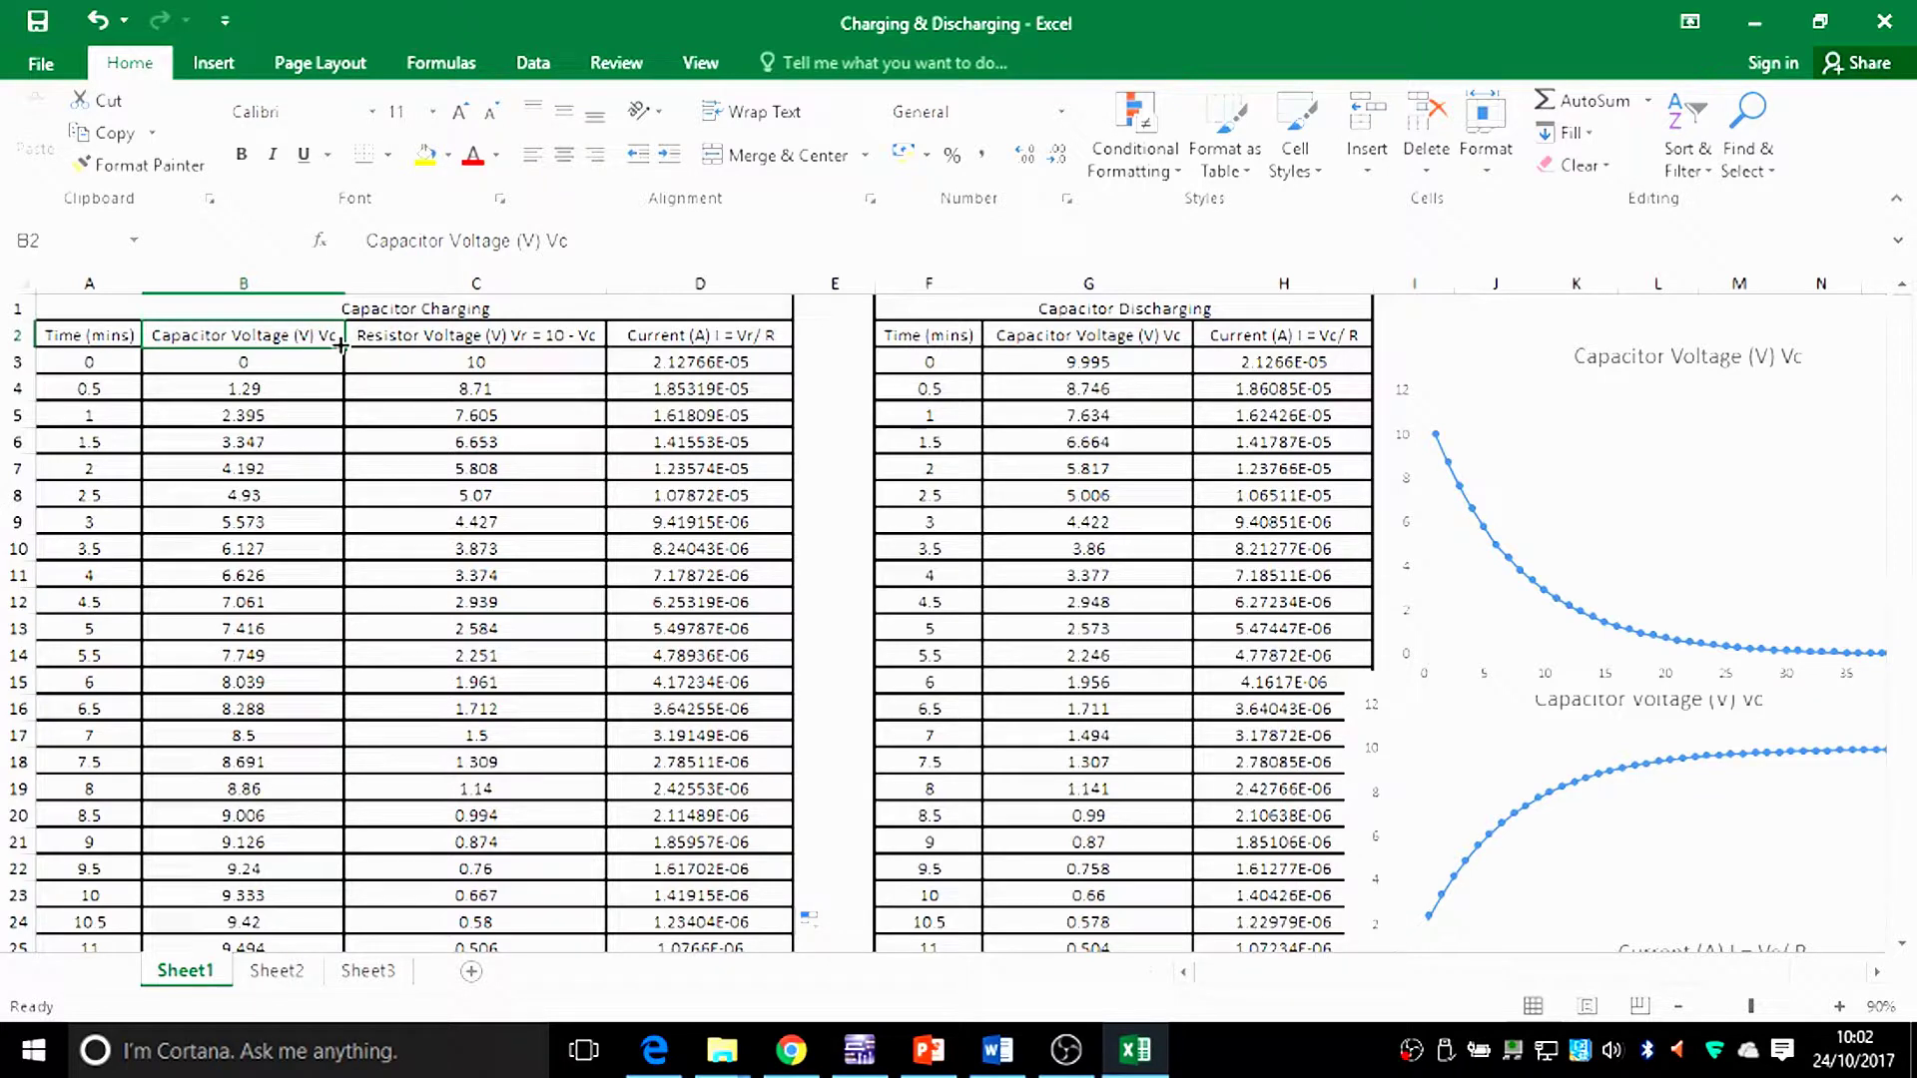
pyautogui.moveTo(340, 345); pyautogui.dragTo(329, 928)
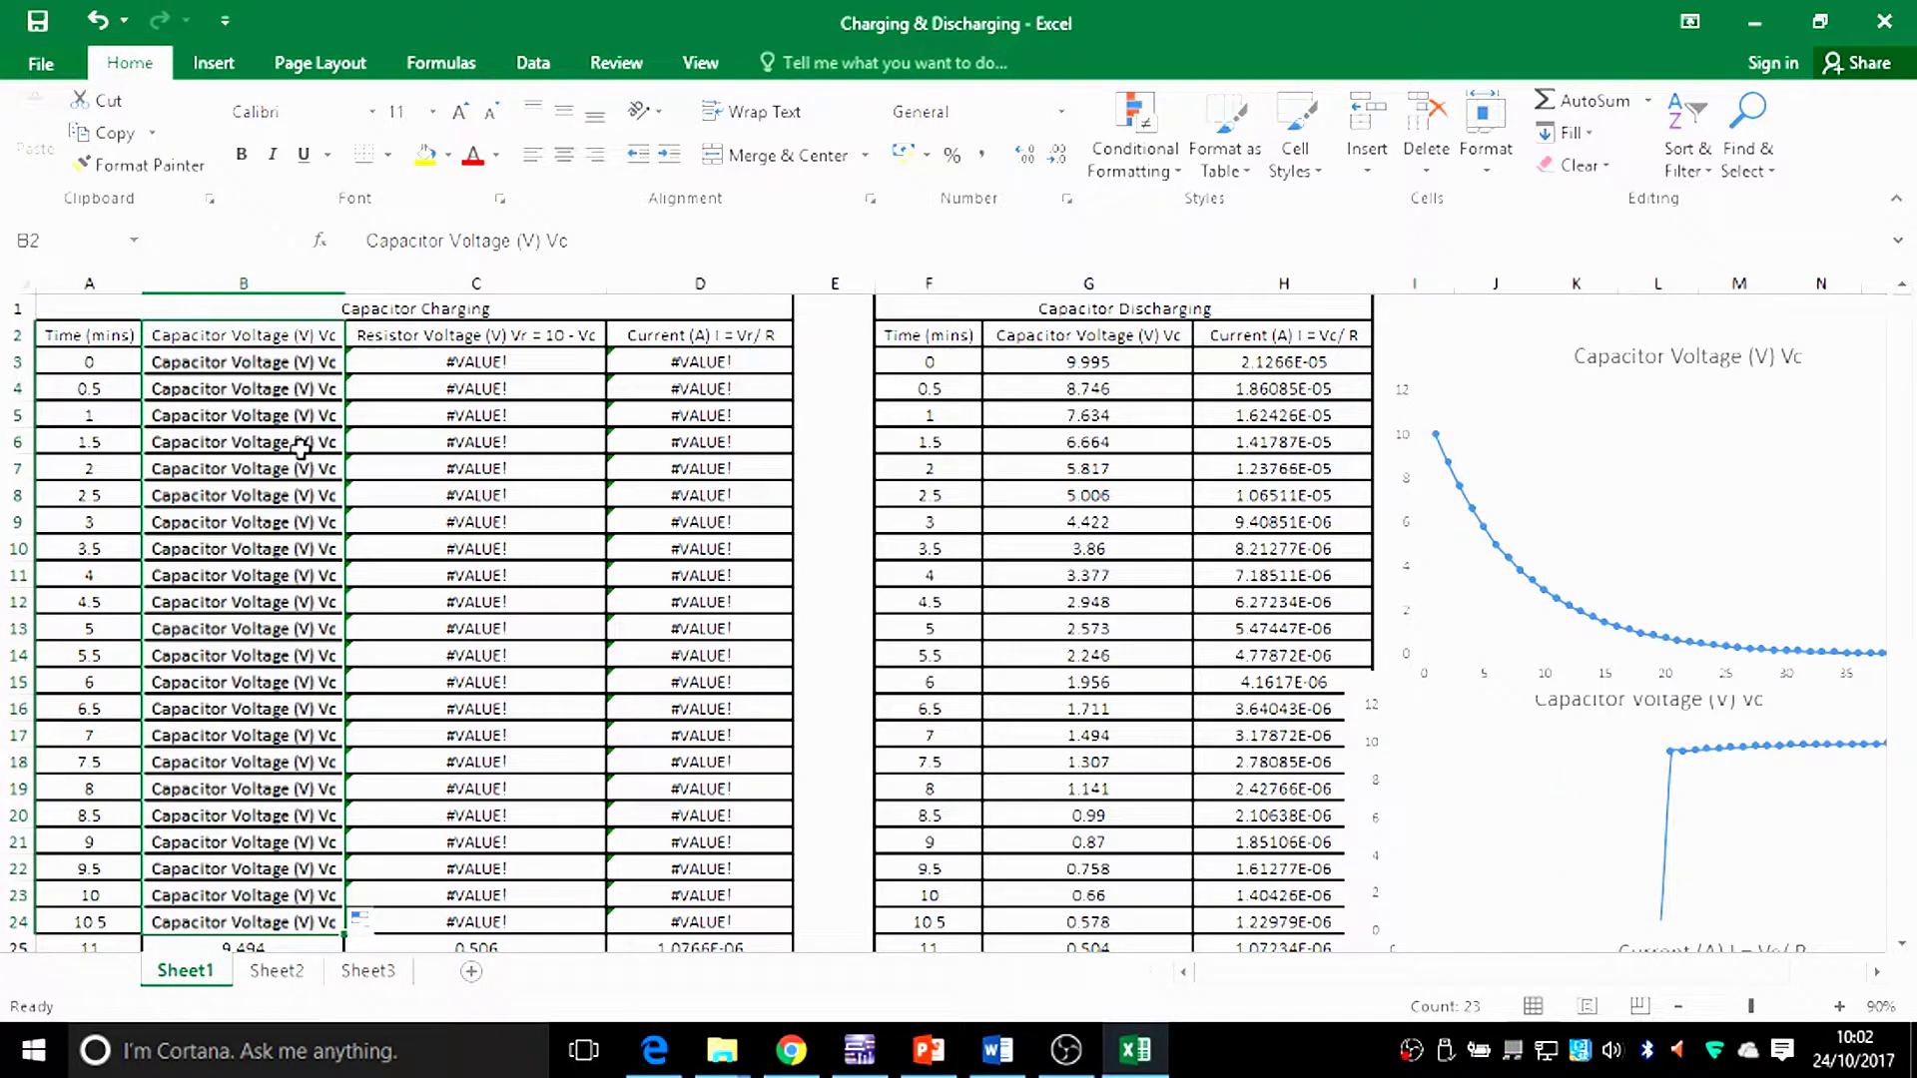
pyautogui.click(96, 20)
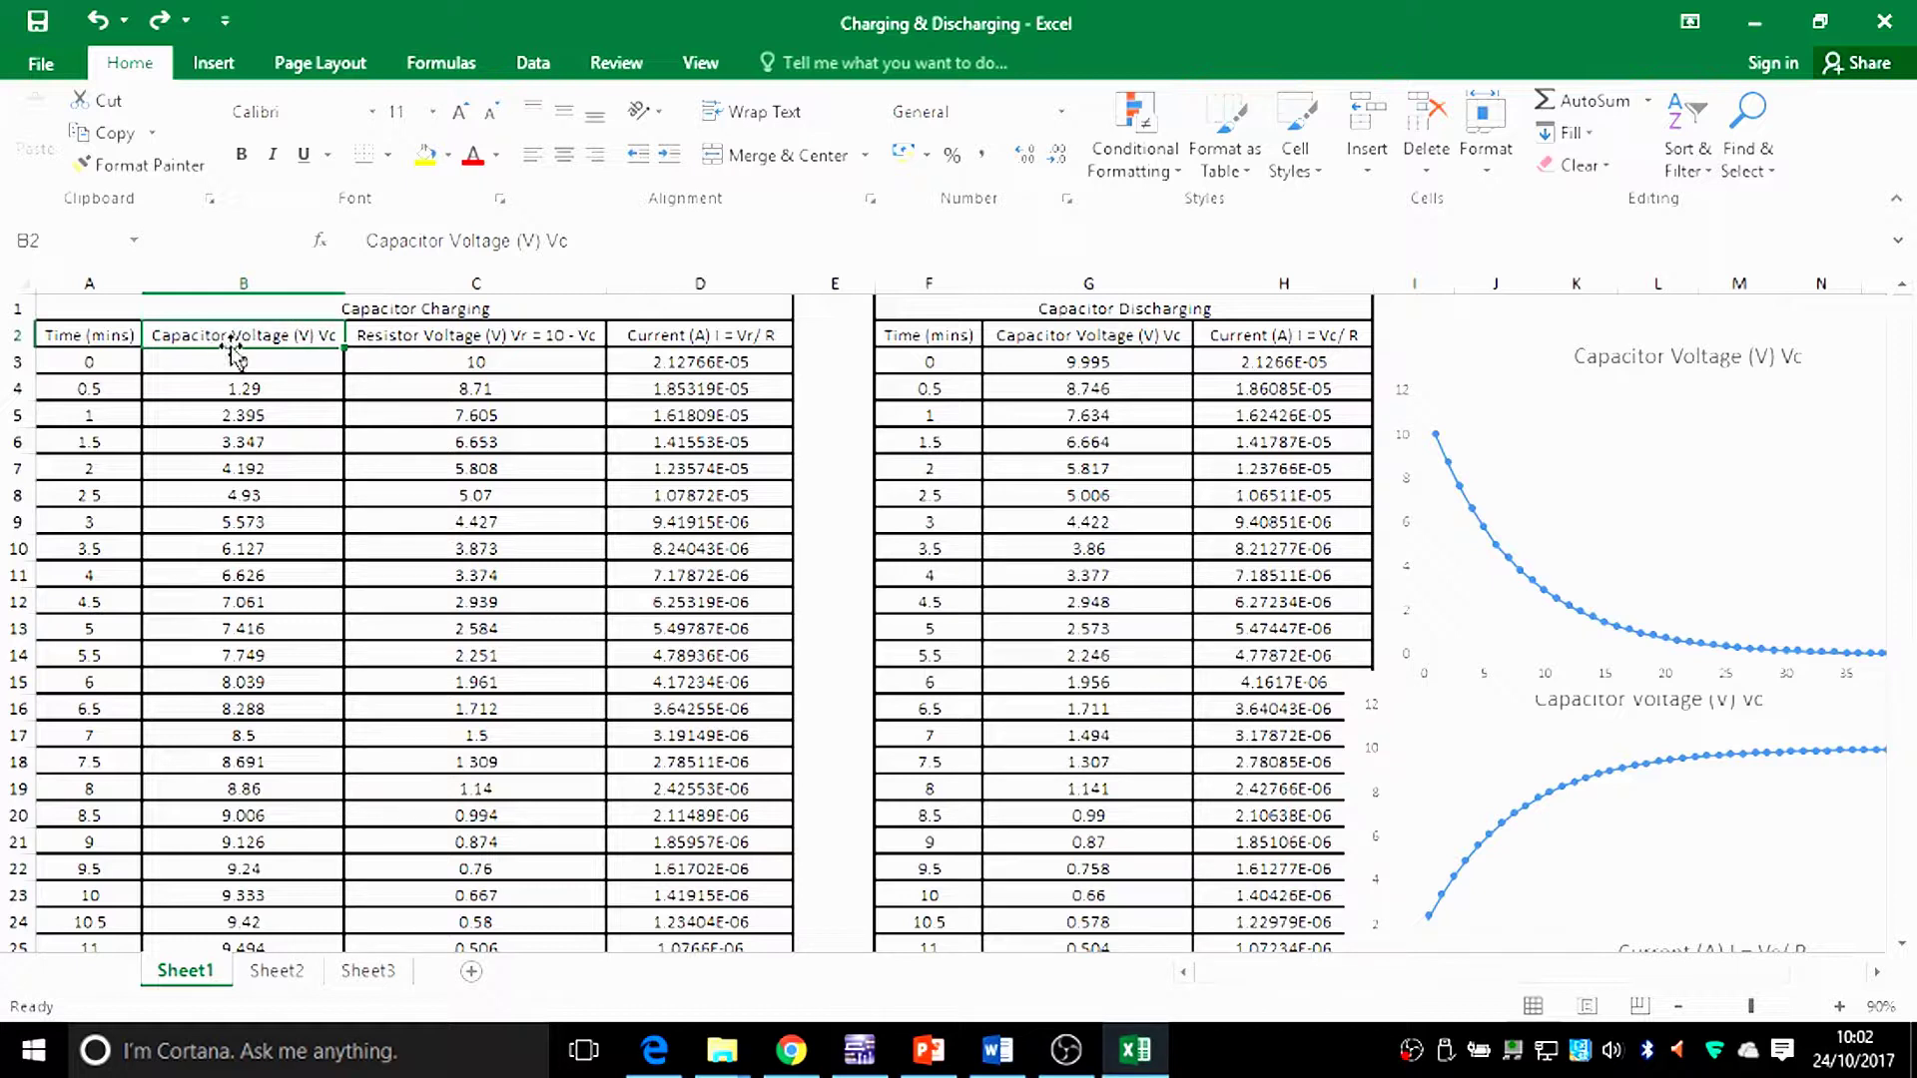
pyautogui.moveTo(318, 351)
pyautogui.mouseDown()
pyautogui.moveTo(320, 377)
pyautogui.moveTo(318, 355)
pyautogui.mouseUp()
pyautogui.moveTo(160, 343); pyautogui.dragTo(258, 544)
pyautogui.click(189, 350)
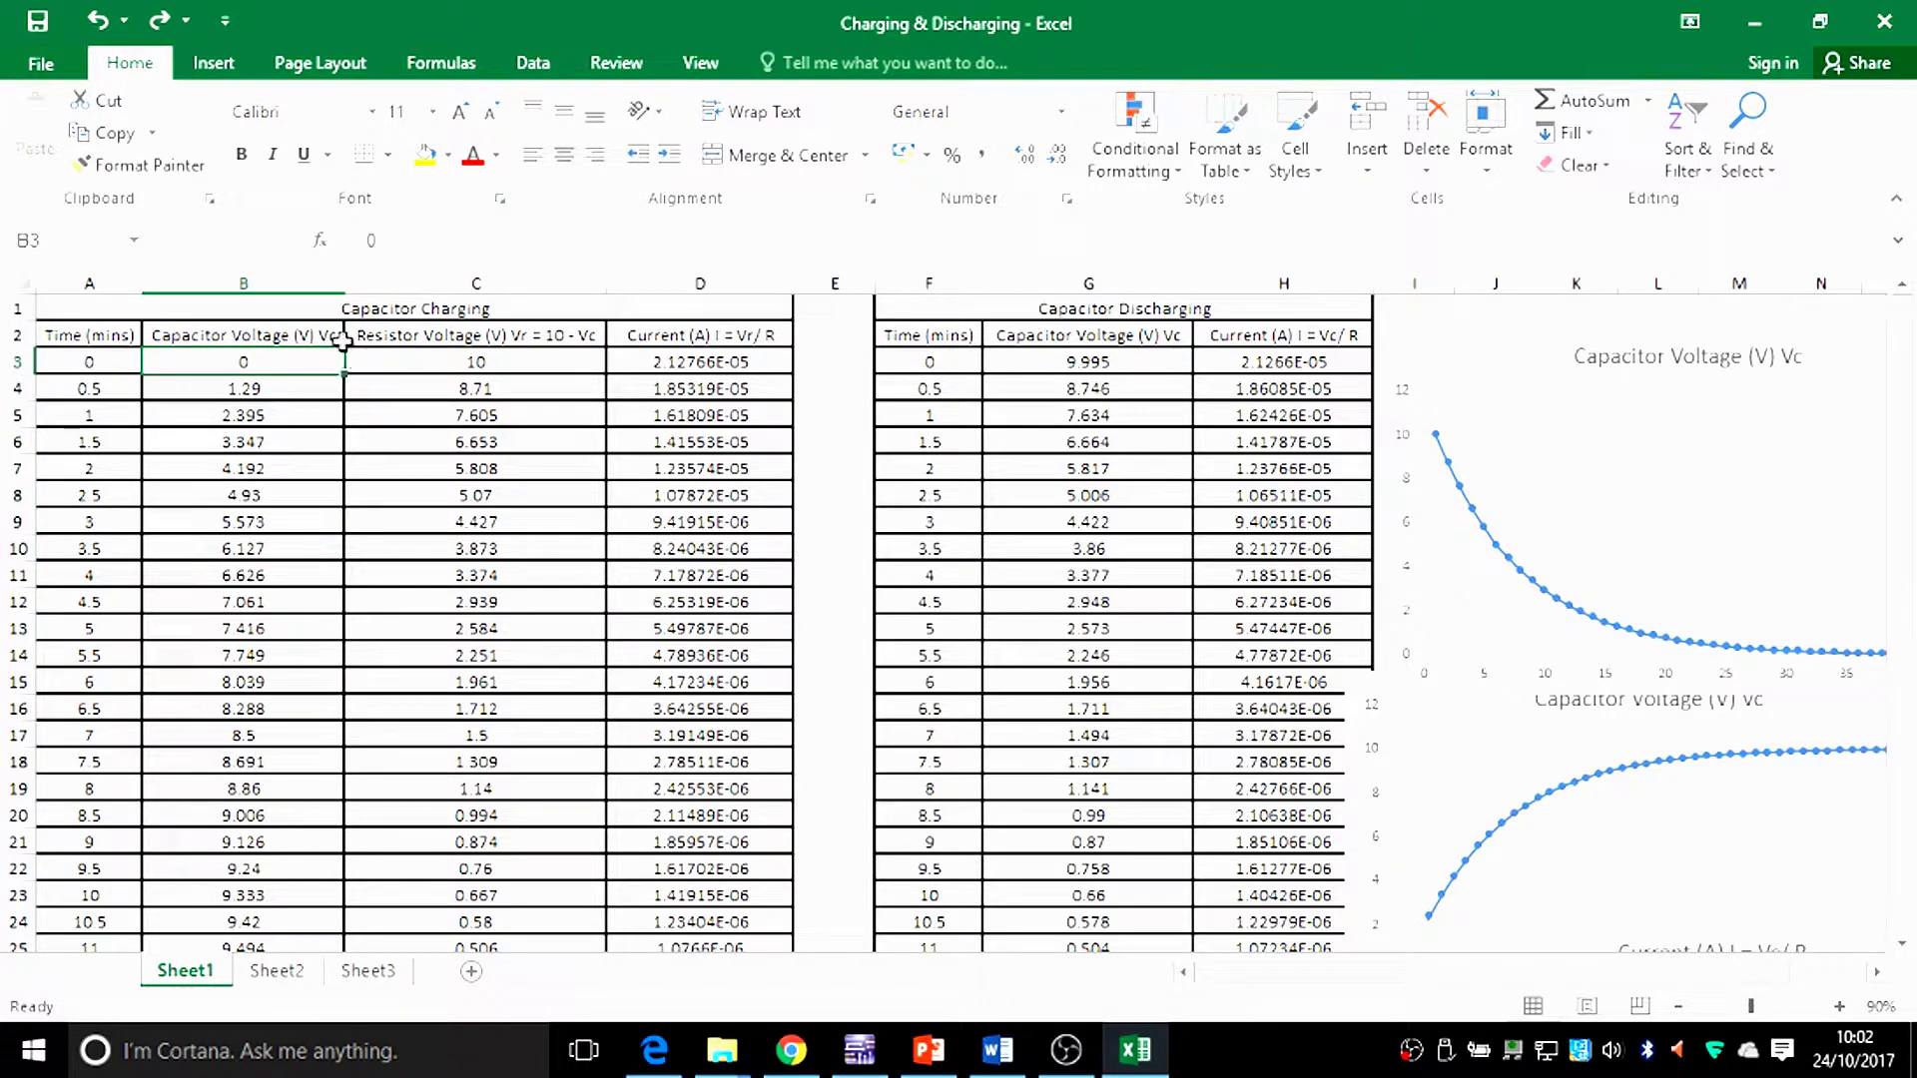
pyautogui.click(312, 333)
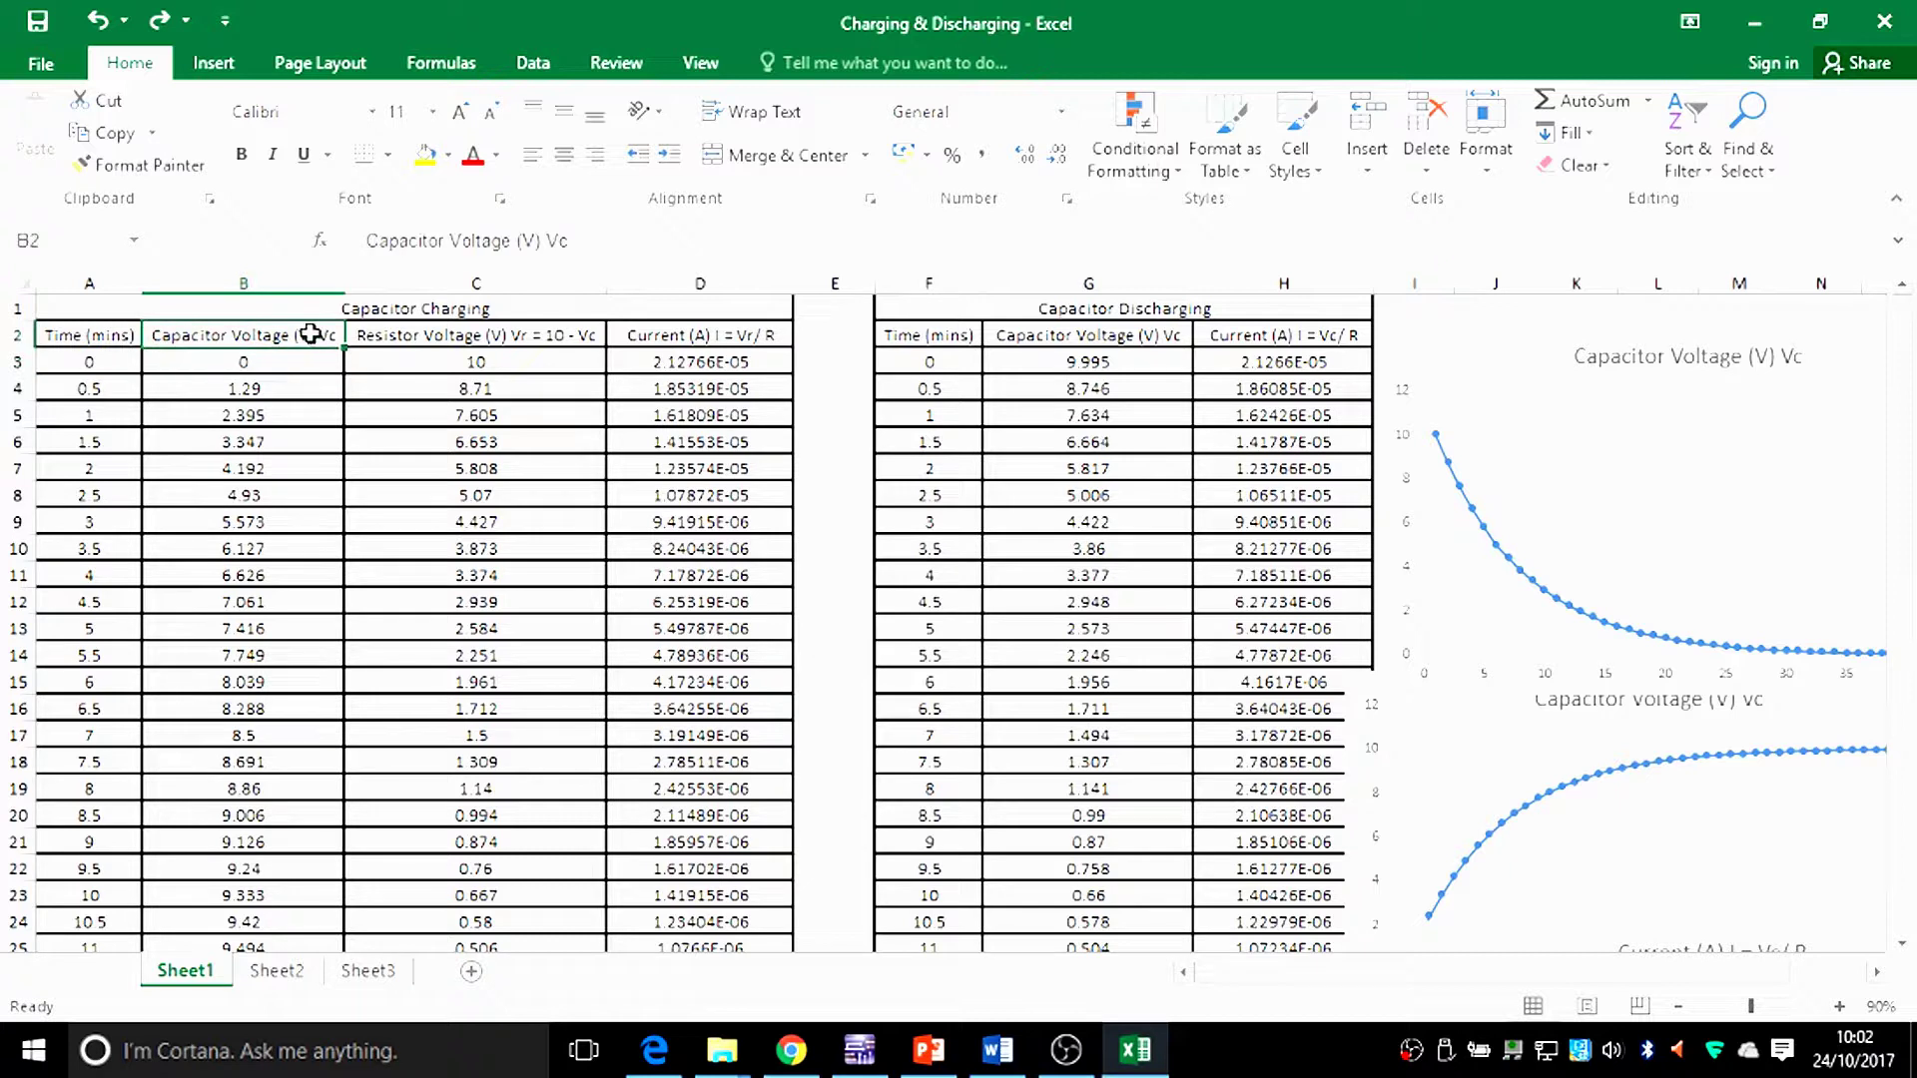
pyautogui.moveTo(345, 345); pyautogui.dragTo(341, 371)
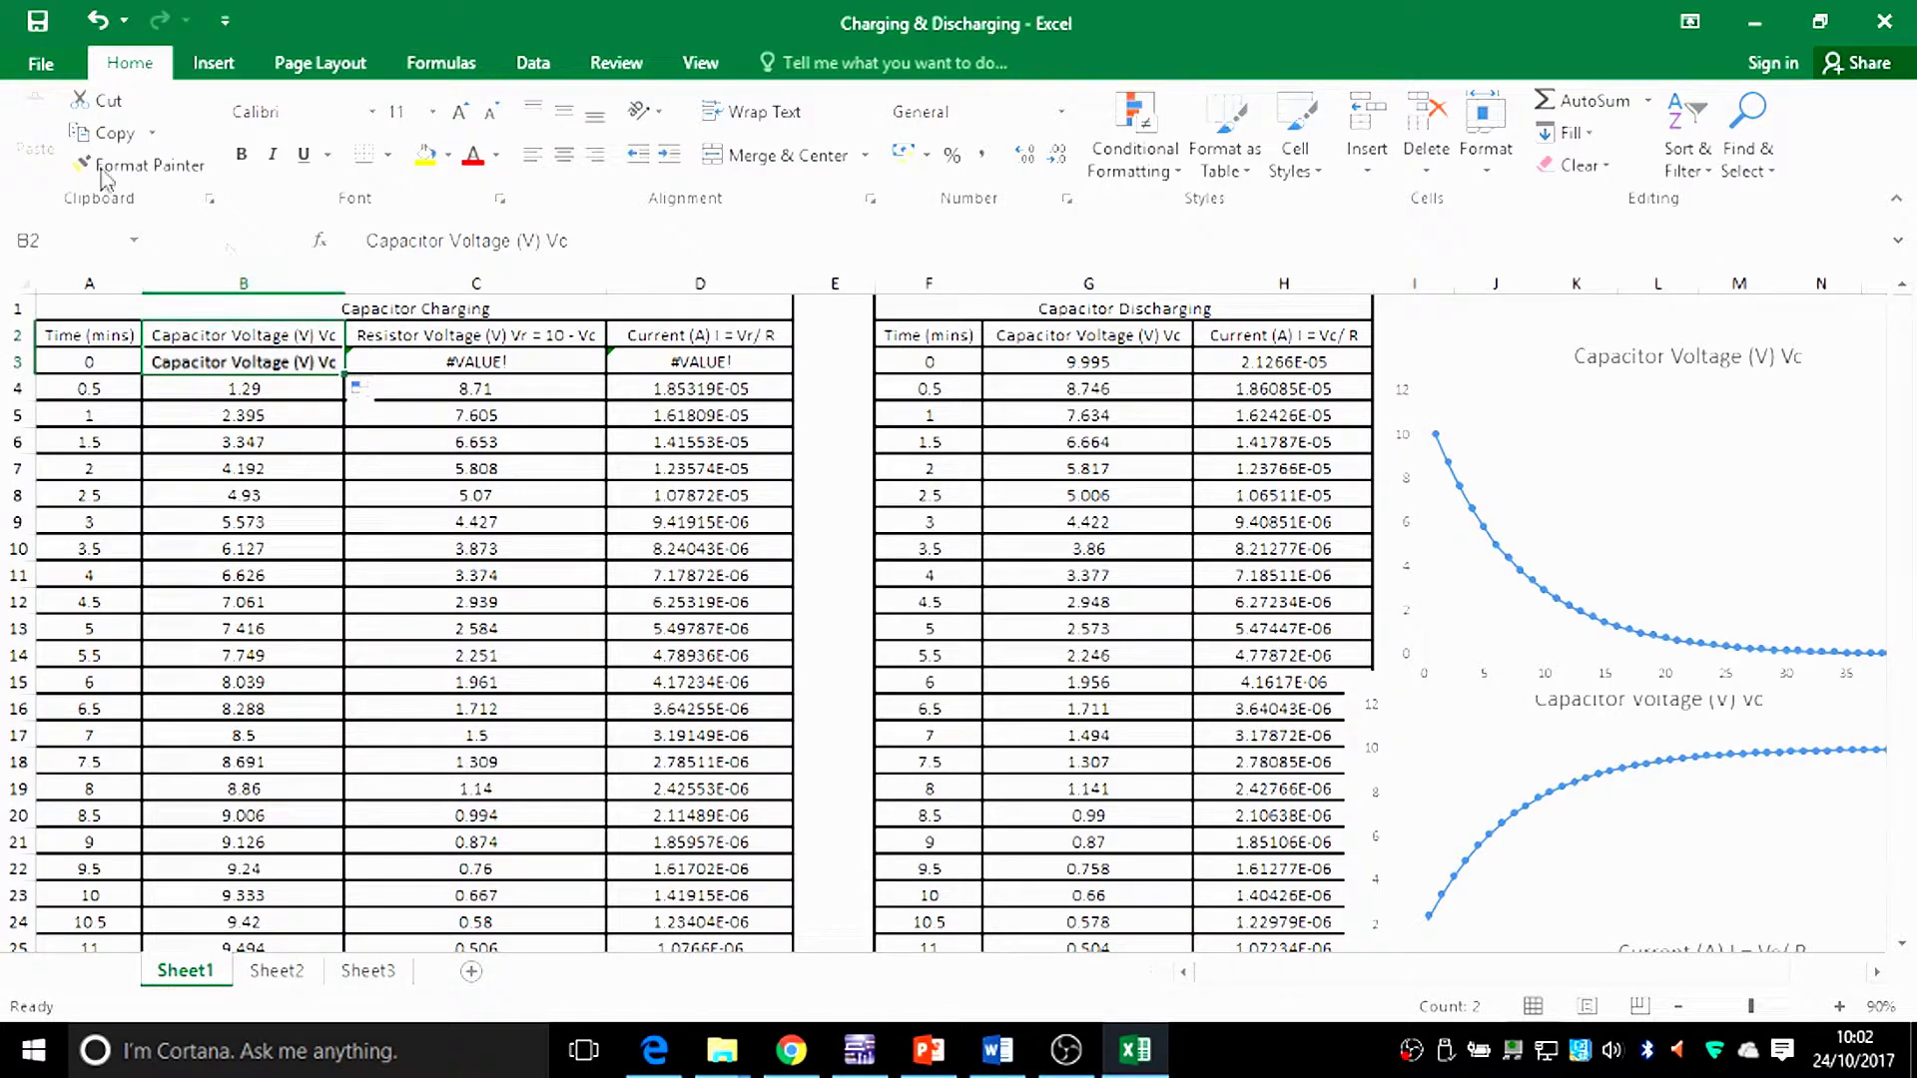
pyautogui.click(97, 20)
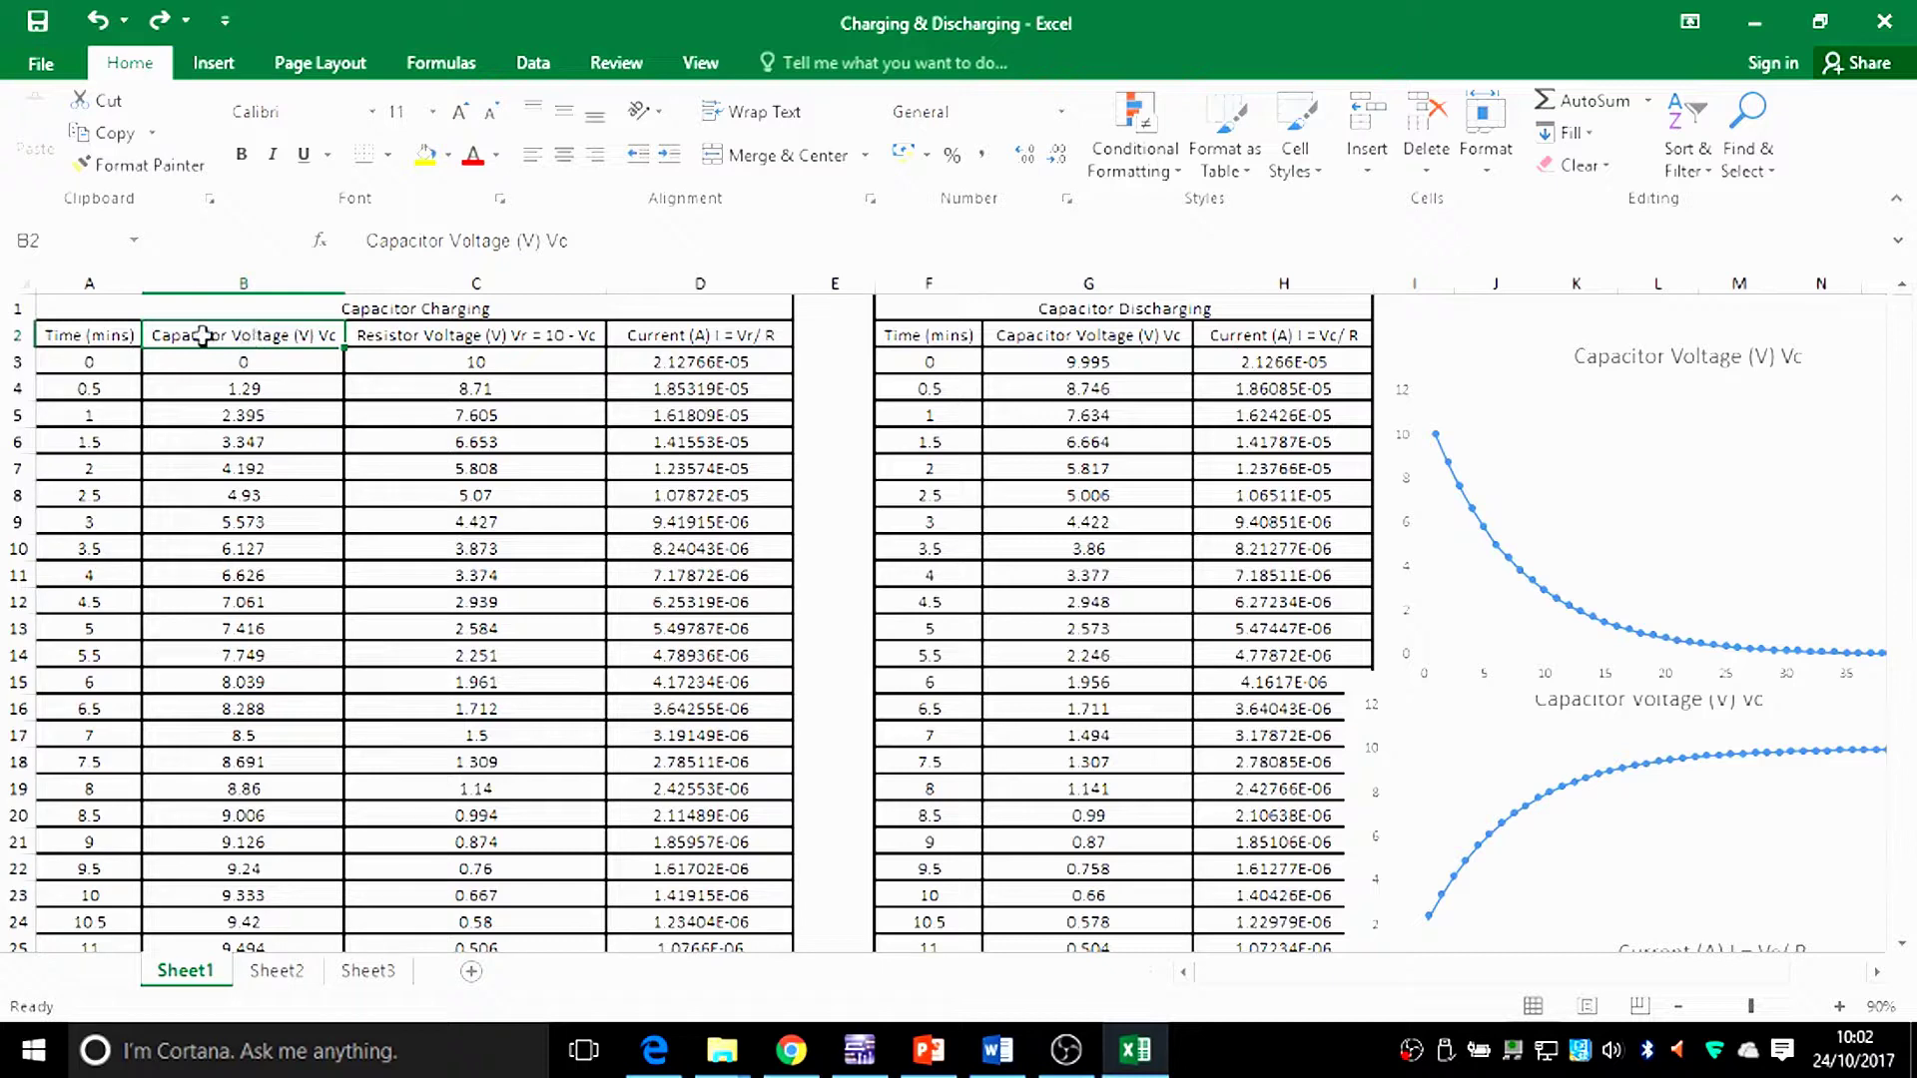
# Insert a scatter chart of the charging capacitor voltage data in B2:B43 and delete that chart again.
pyautogui.moveTo(152, 334); pyautogui.dragTo(258, 901)
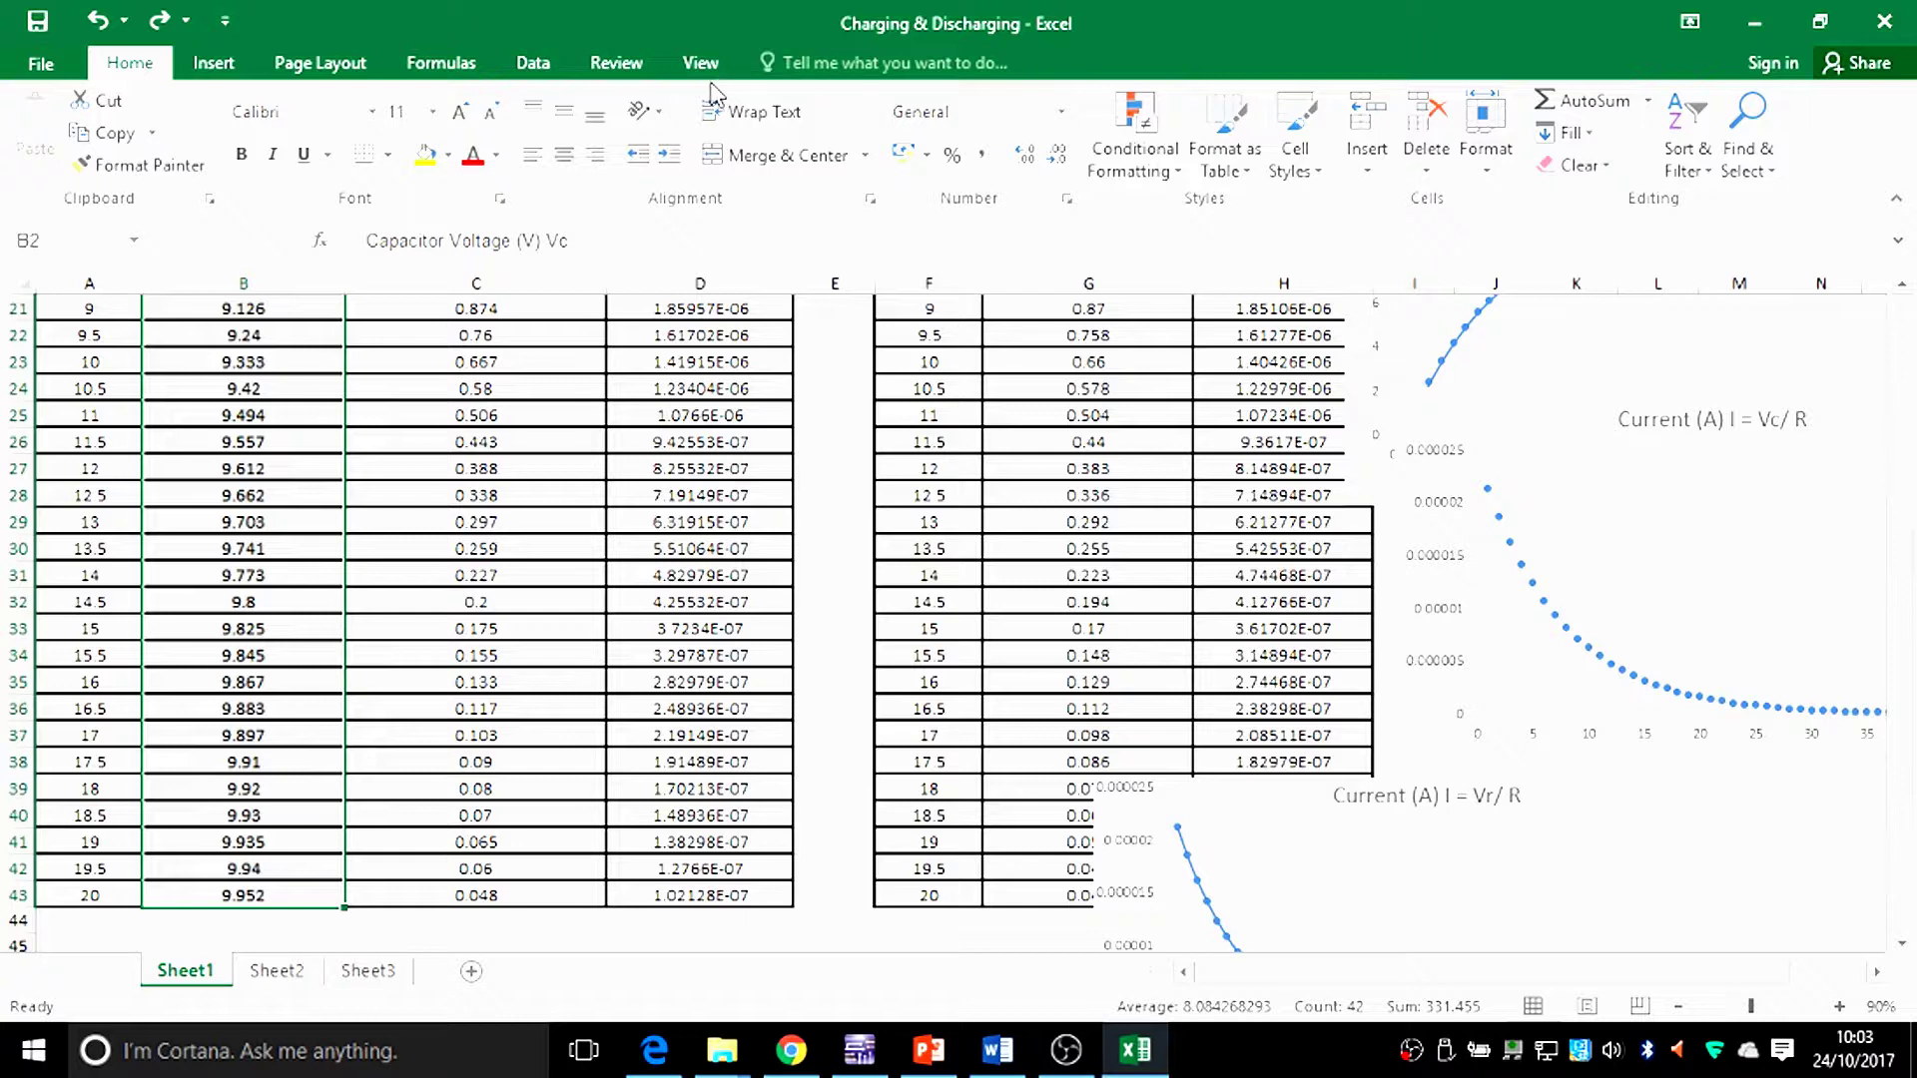
pyautogui.click(212, 63)
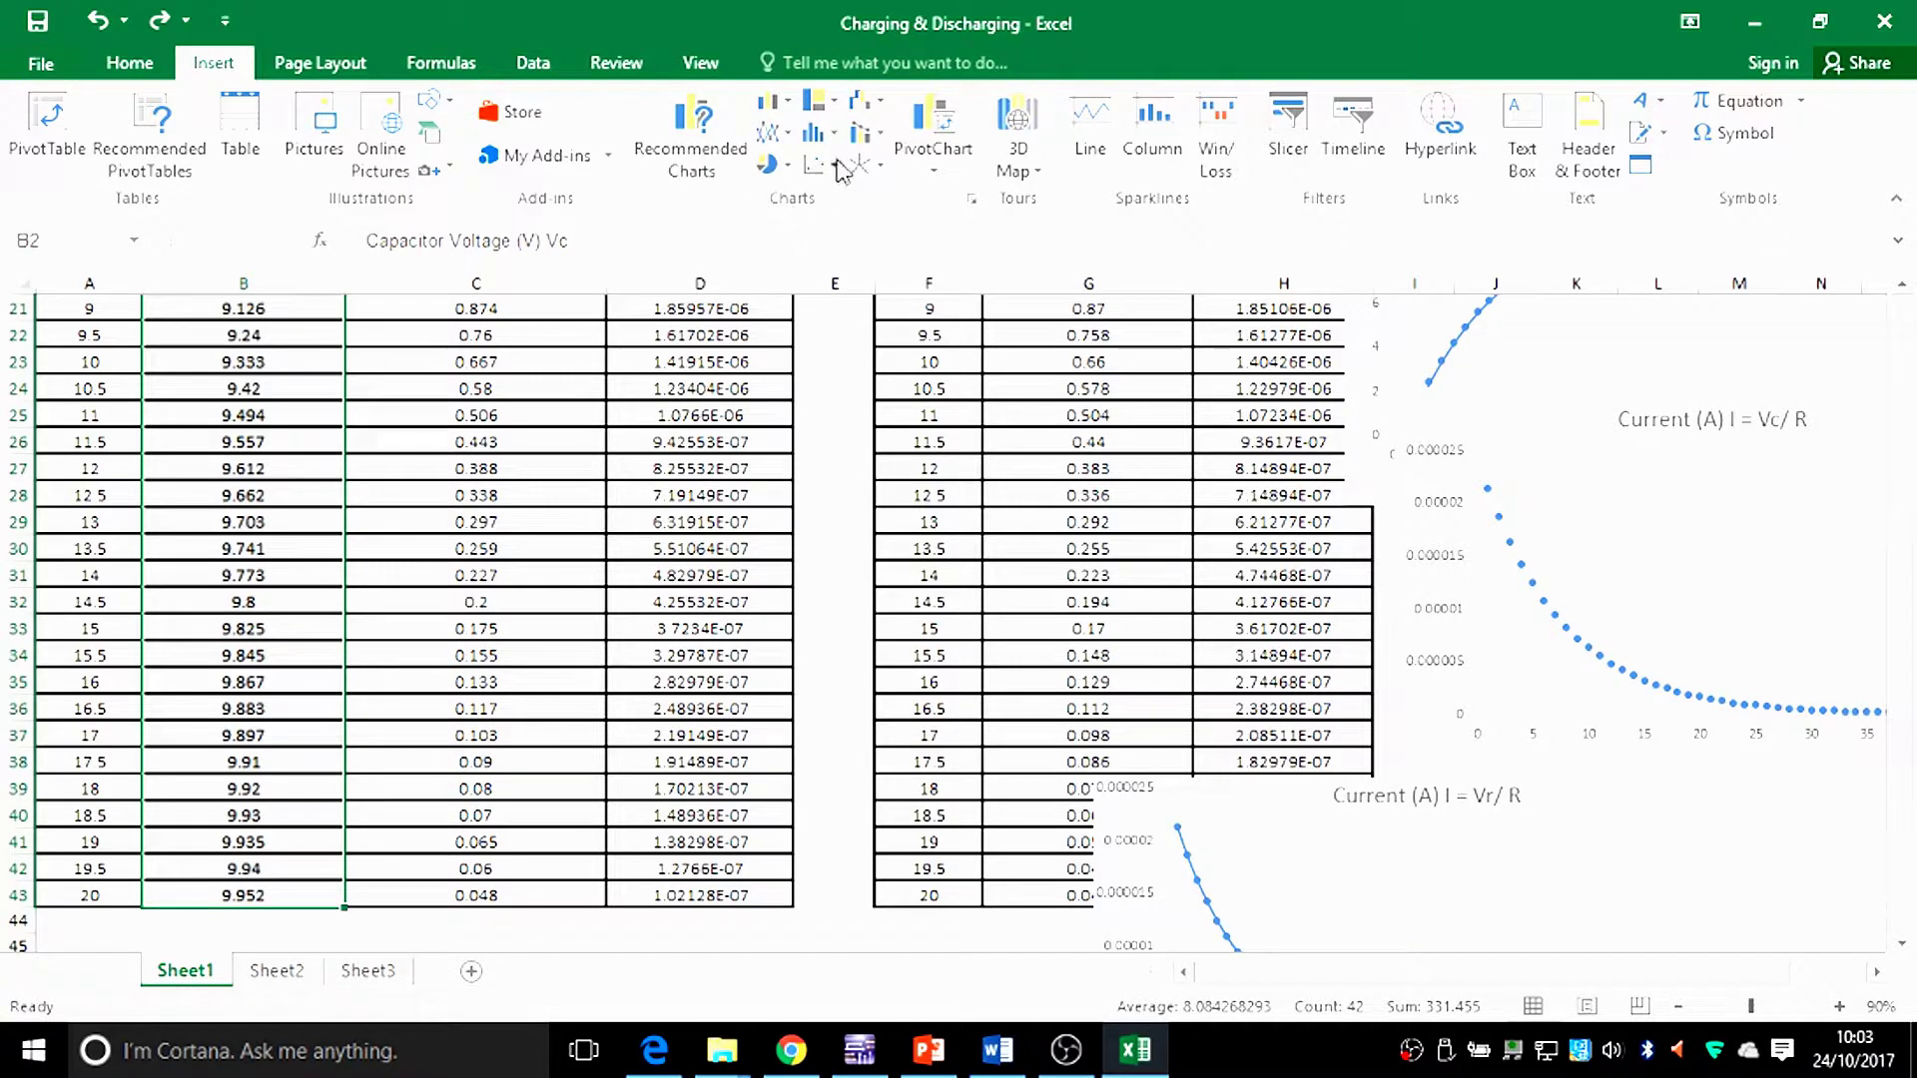
pyautogui.click(781, 133)
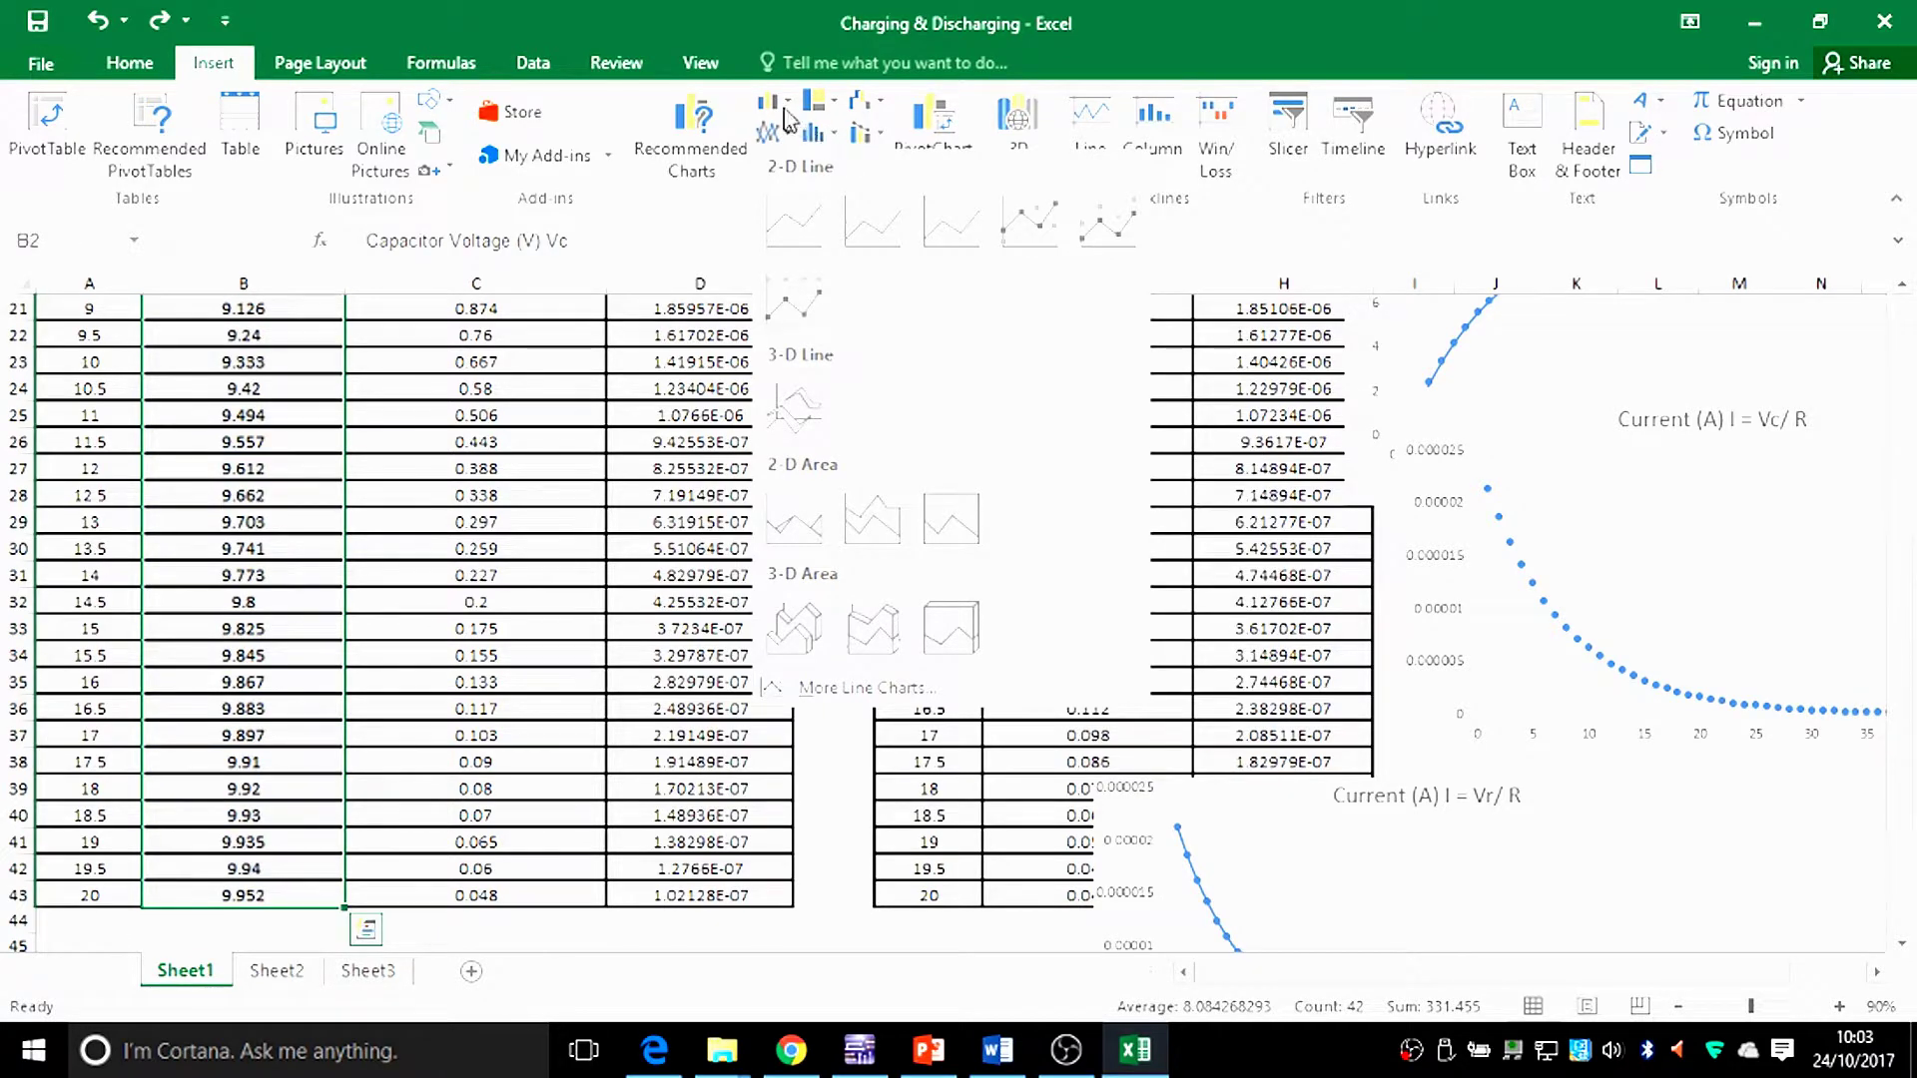
pyautogui.click(777, 108)
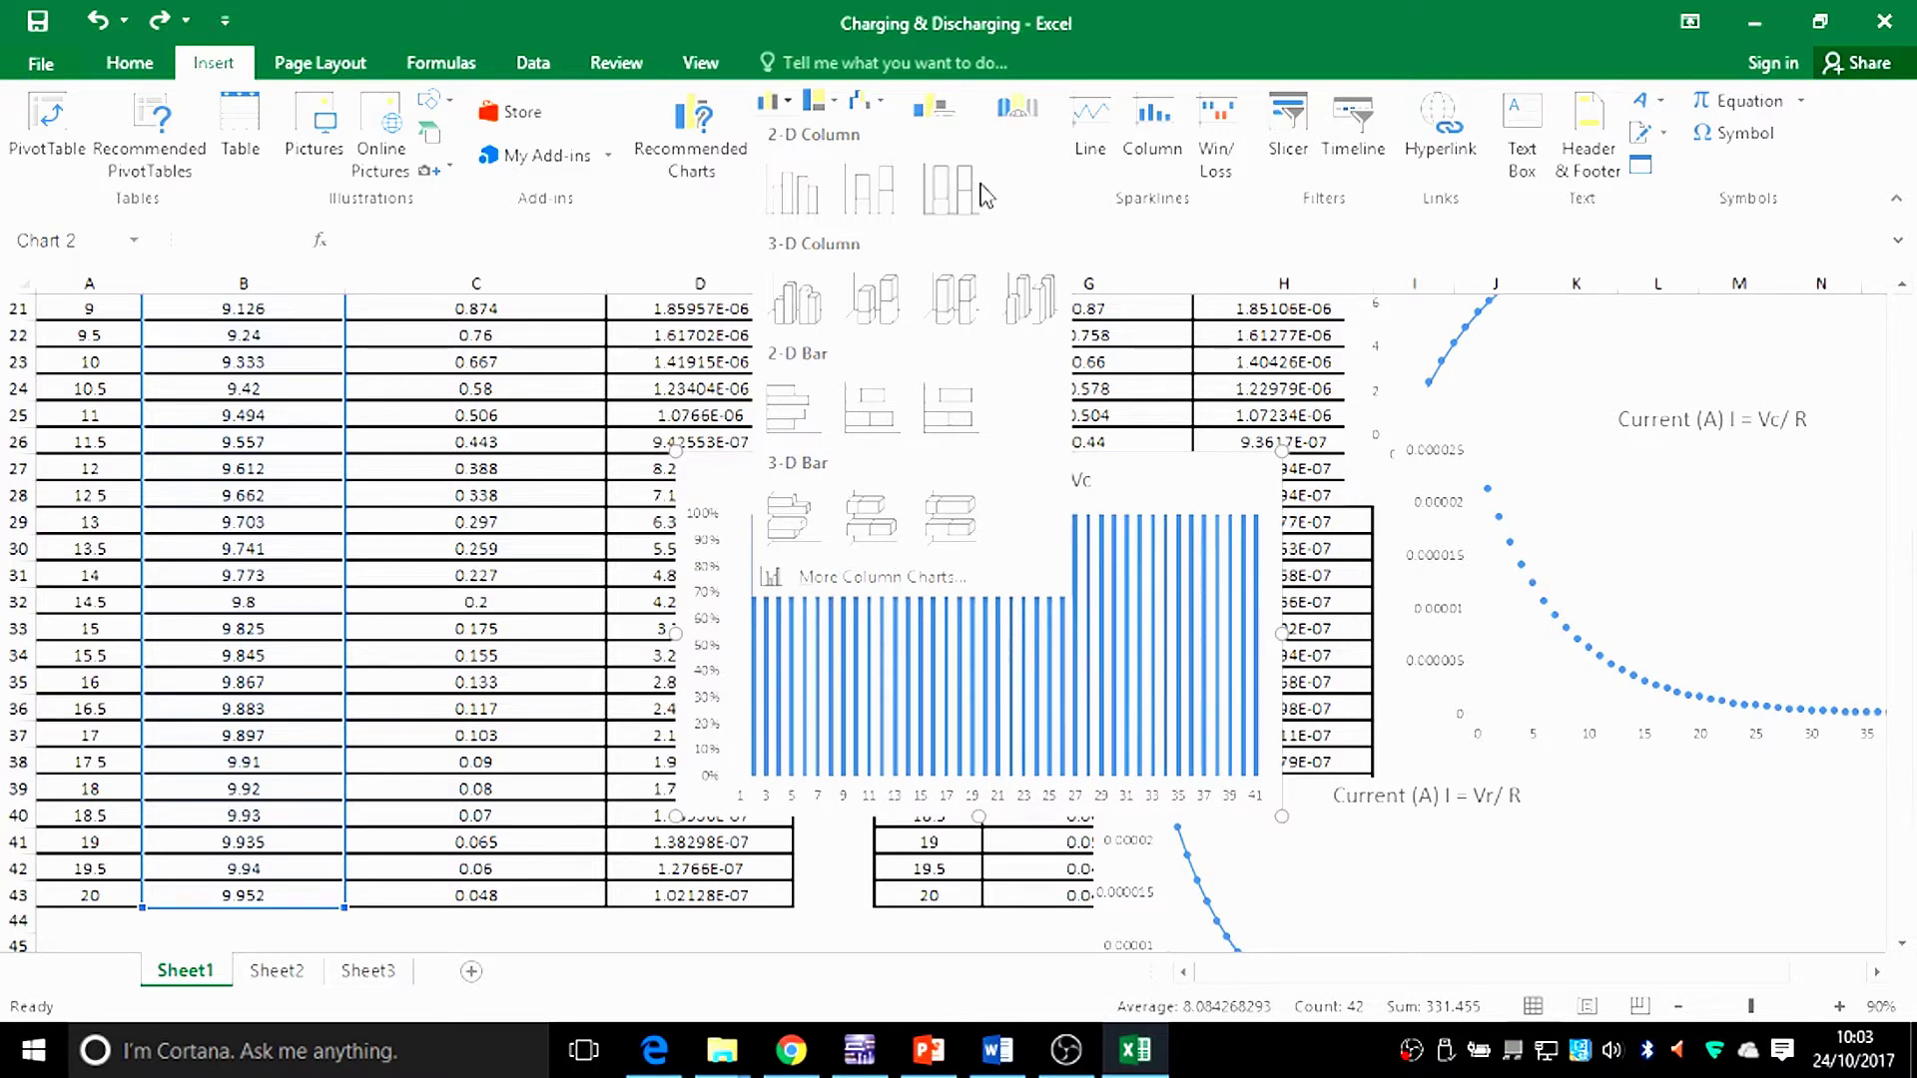
pyautogui.click(777, 112)
pyautogui.click(818, 167)
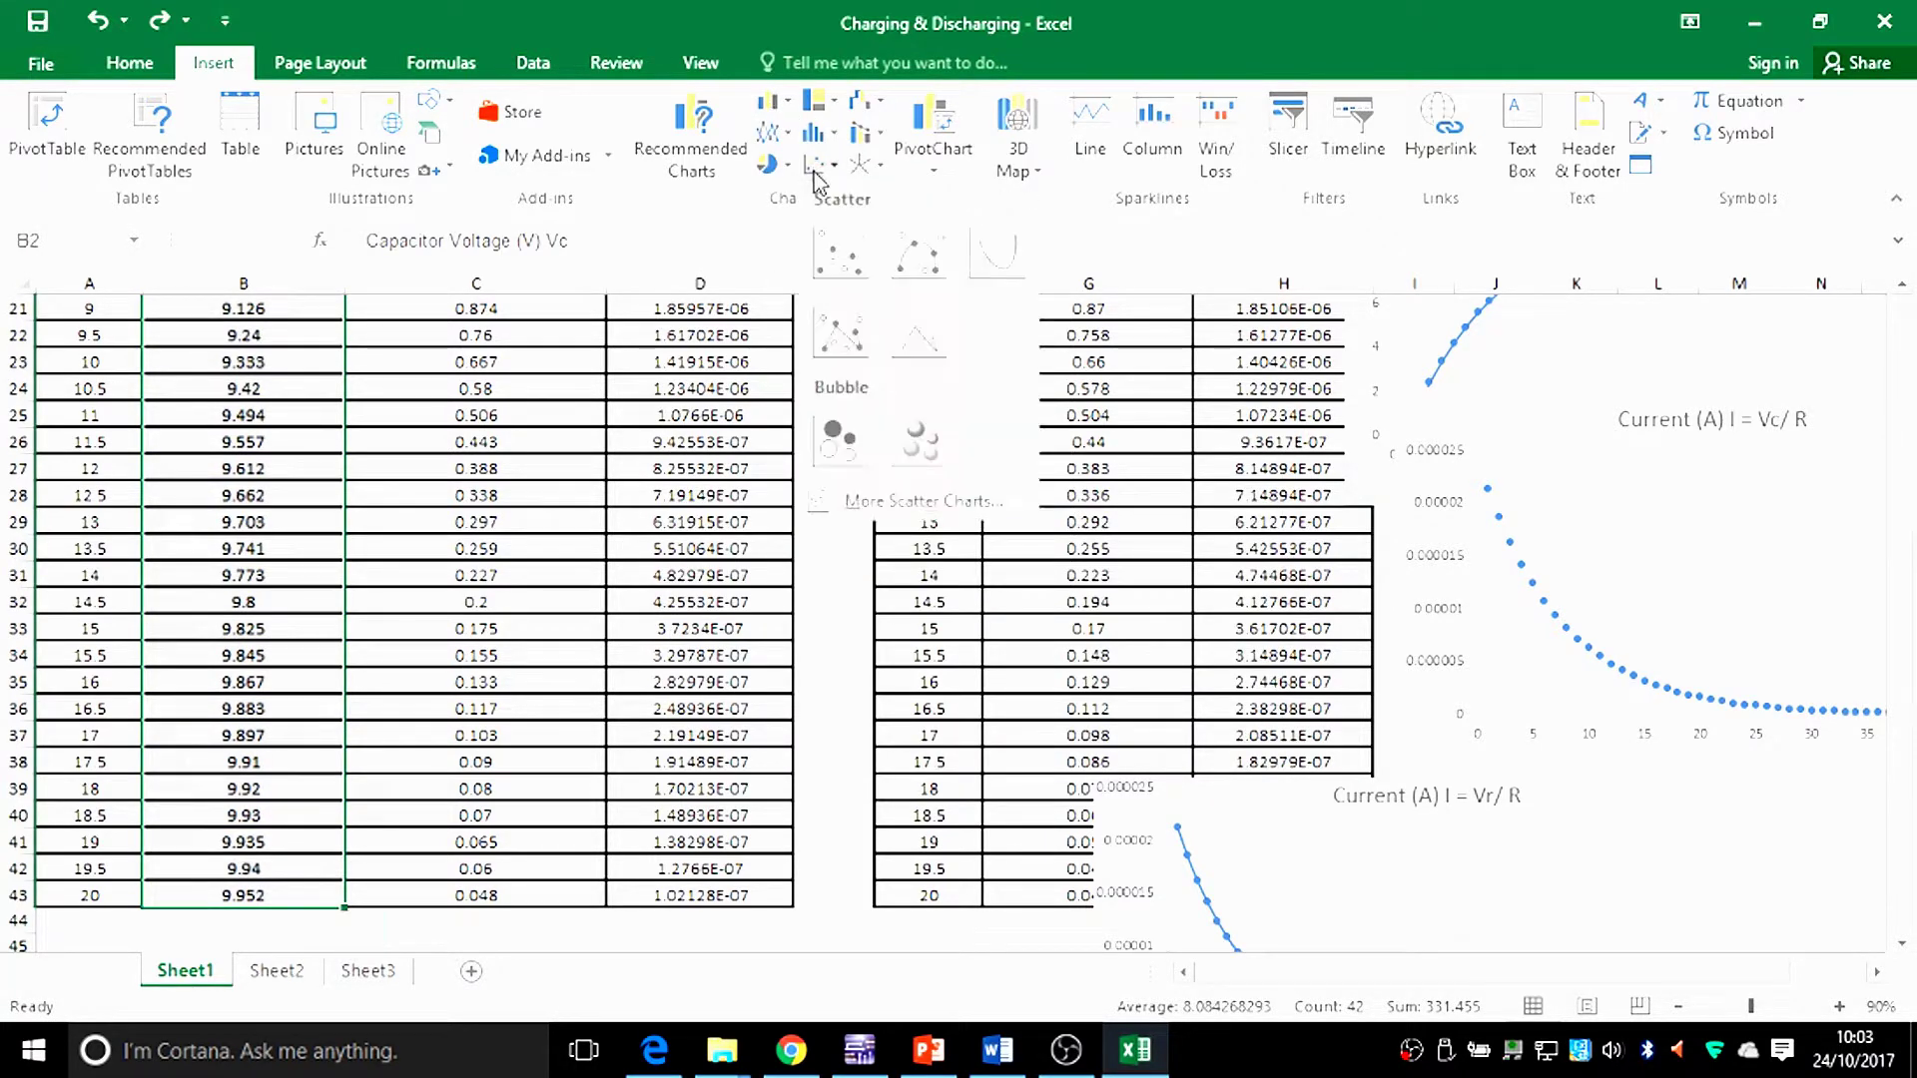
pyautogui.click(836, 258)
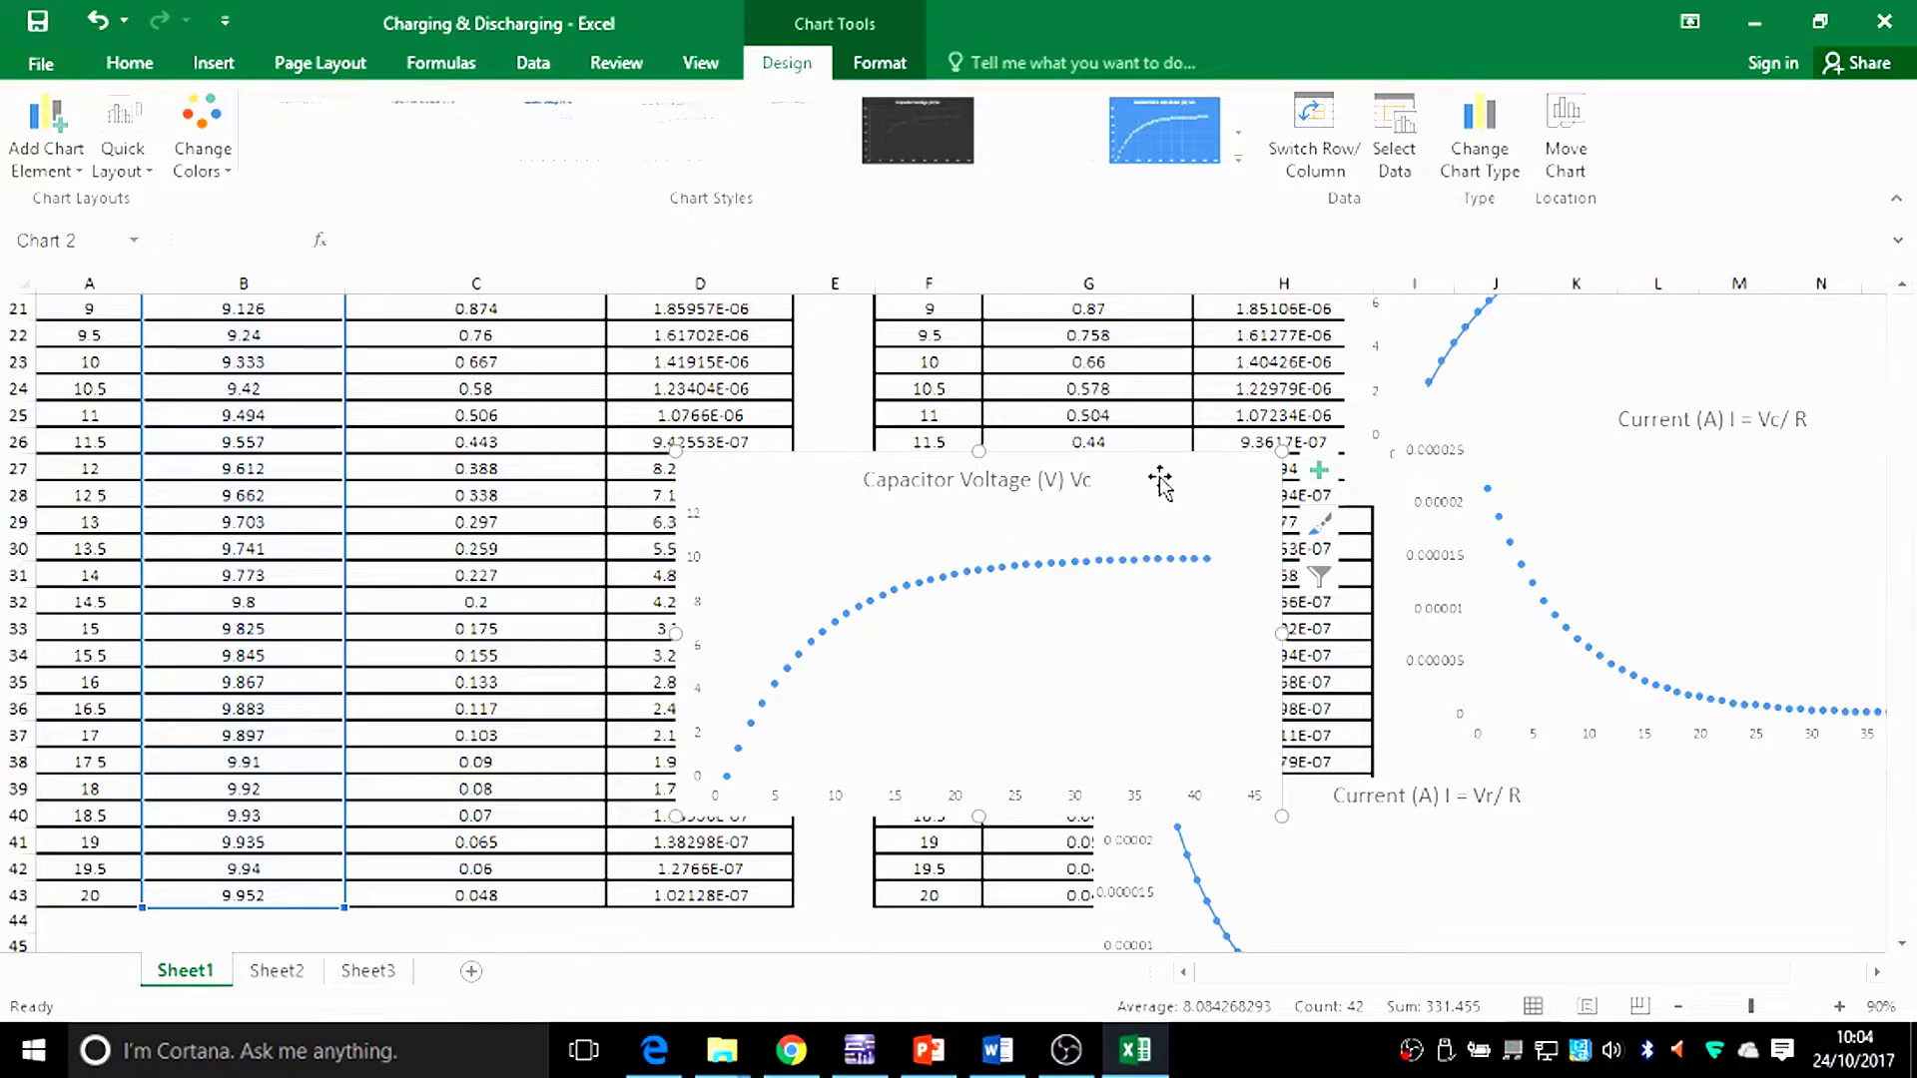
pyautogui.press('Delete')
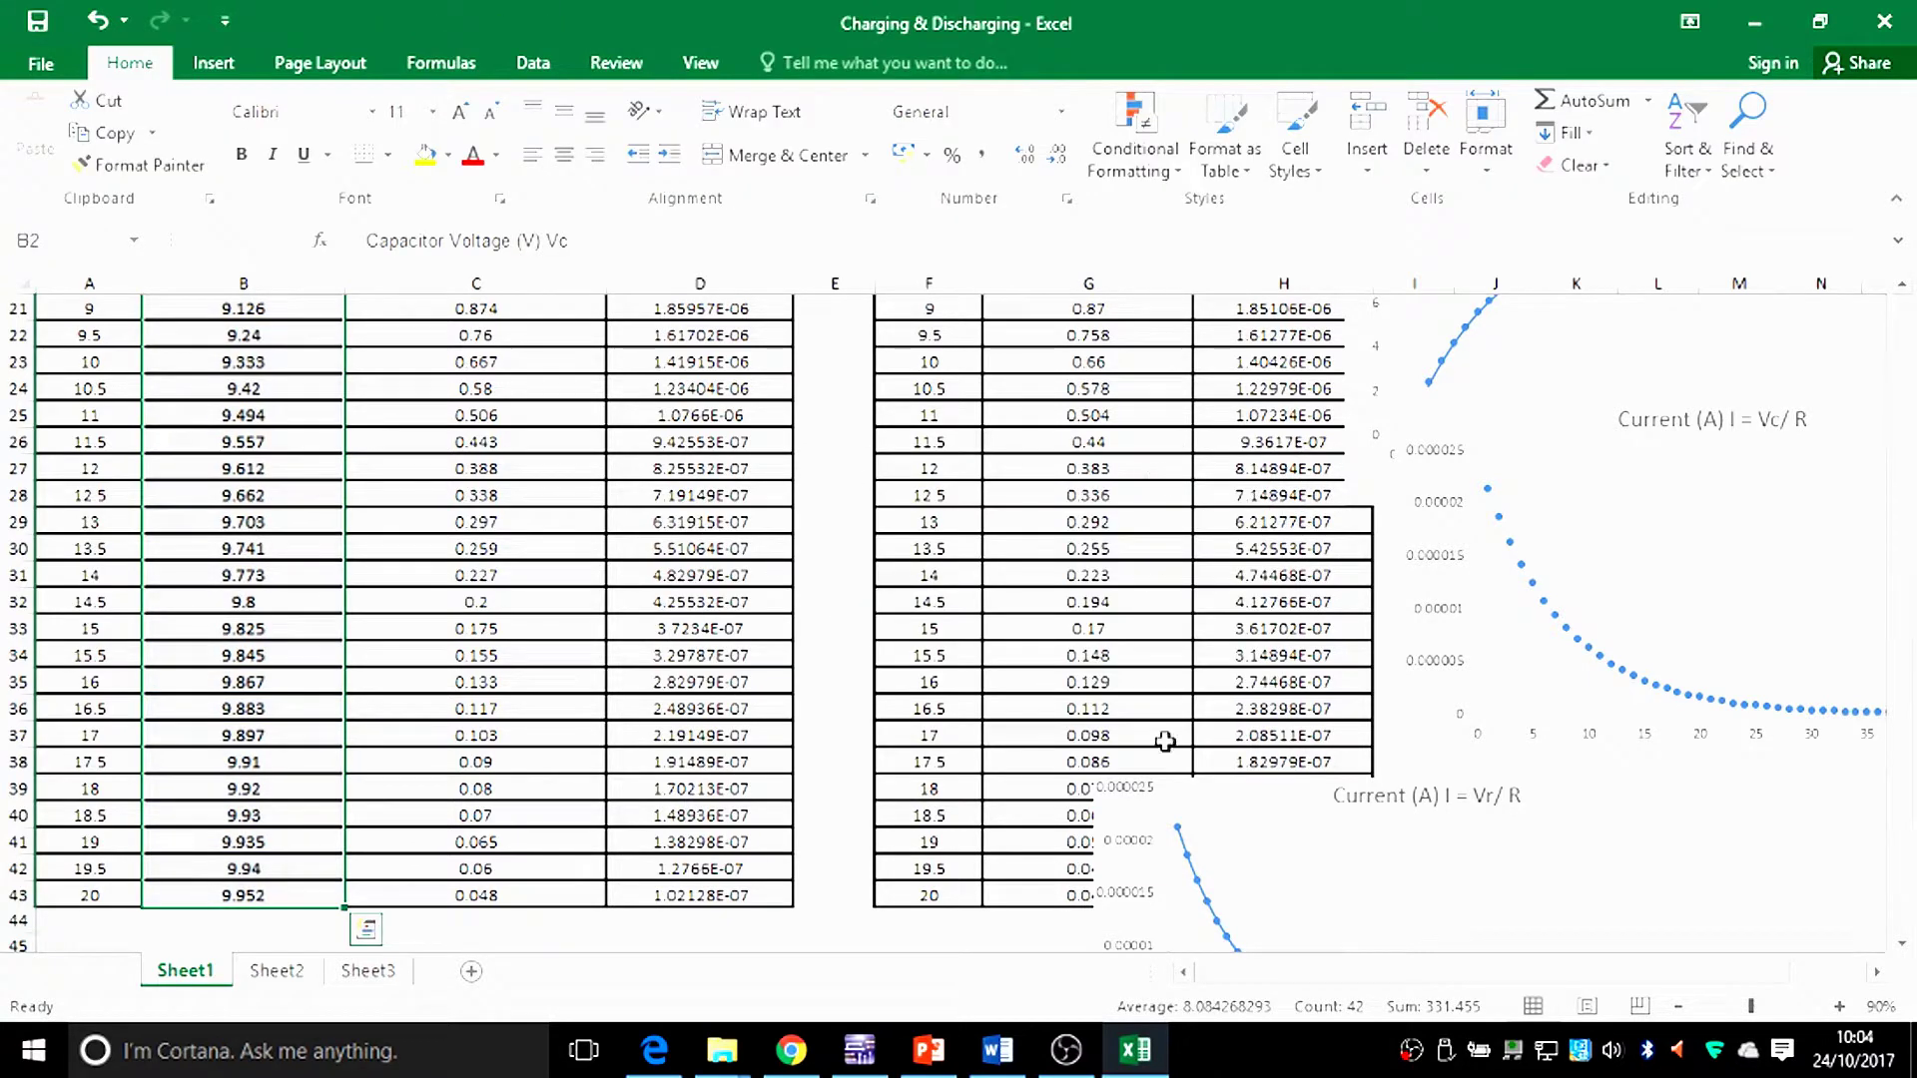
pyautogui.moveTo(1907, 577); pyautogui.dragTo(1912, 340)
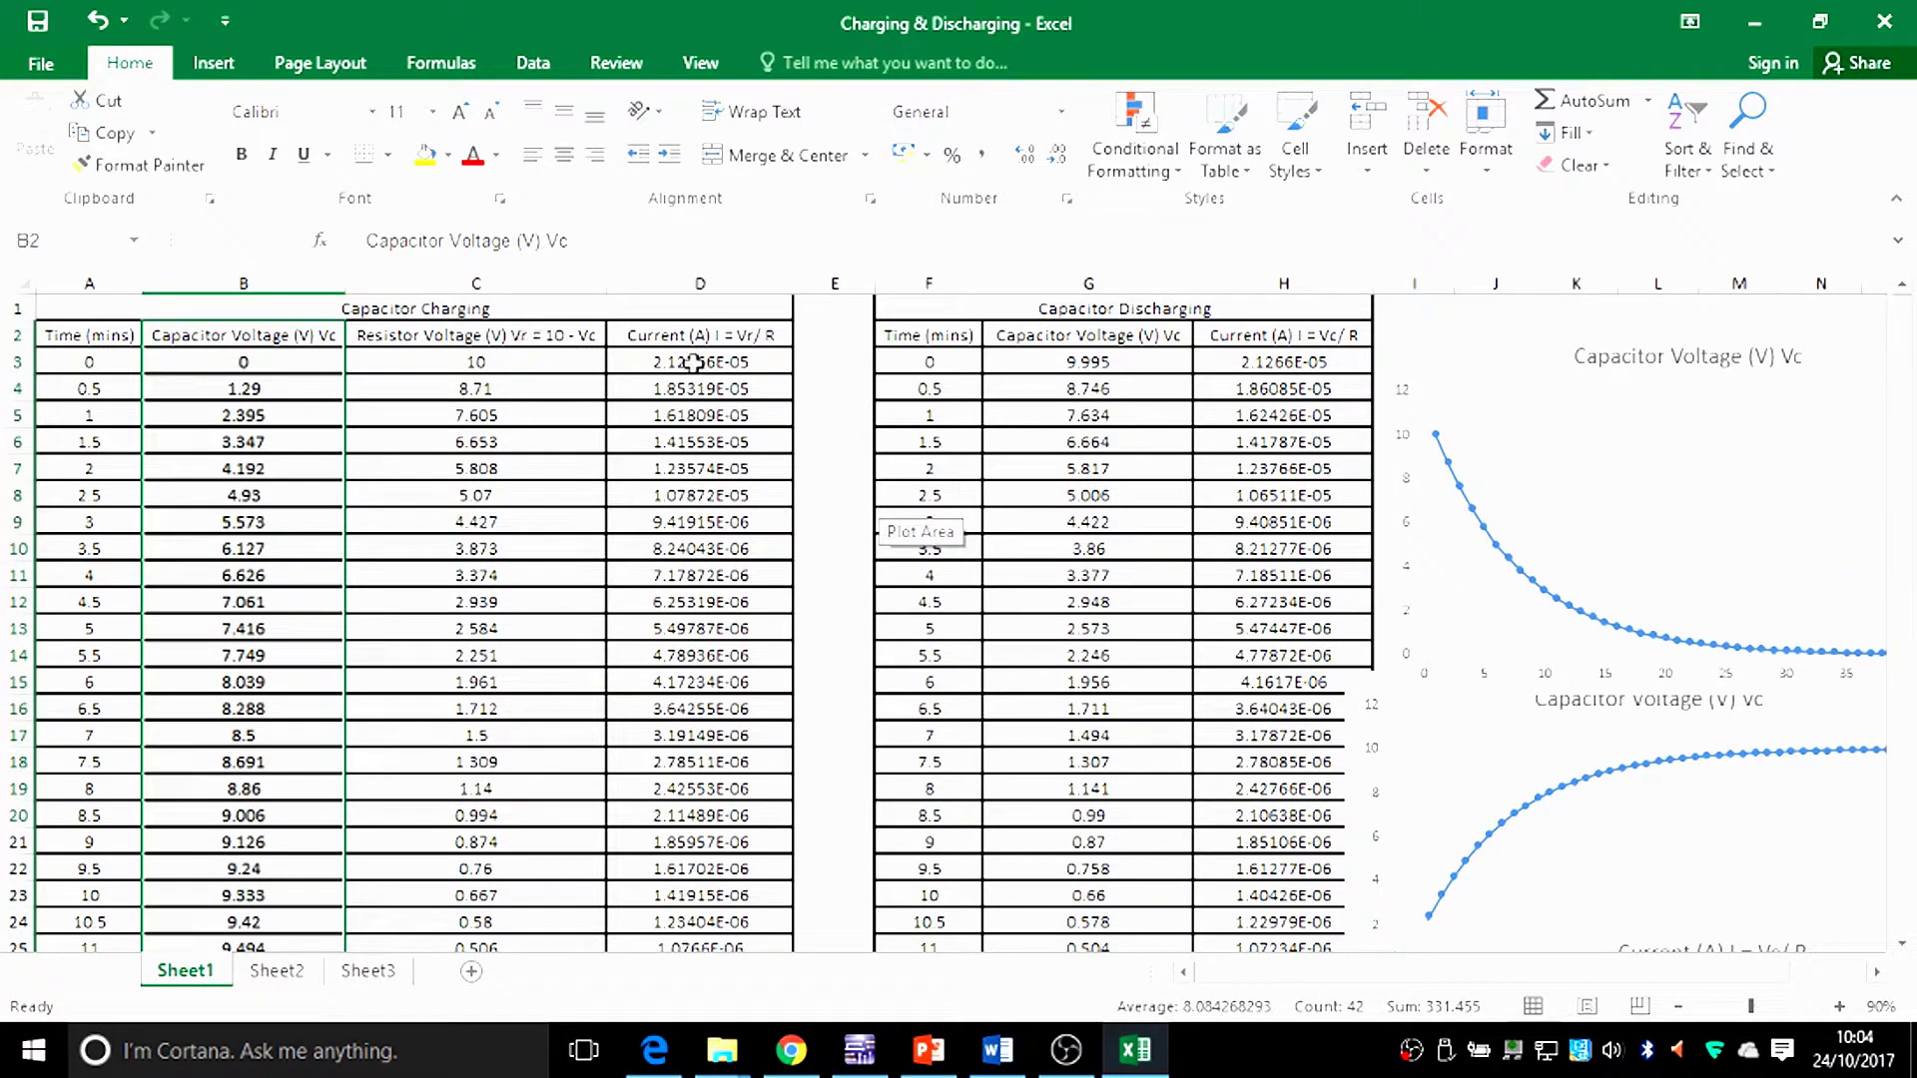
# Insert a scatter chart with straight lines for the charging current data in D2:D43 and delete that chart again.
pyautogui.click(676, 337)
pyautogui.moveTo(672, 347); pyautogui.dragTo(689, 894)
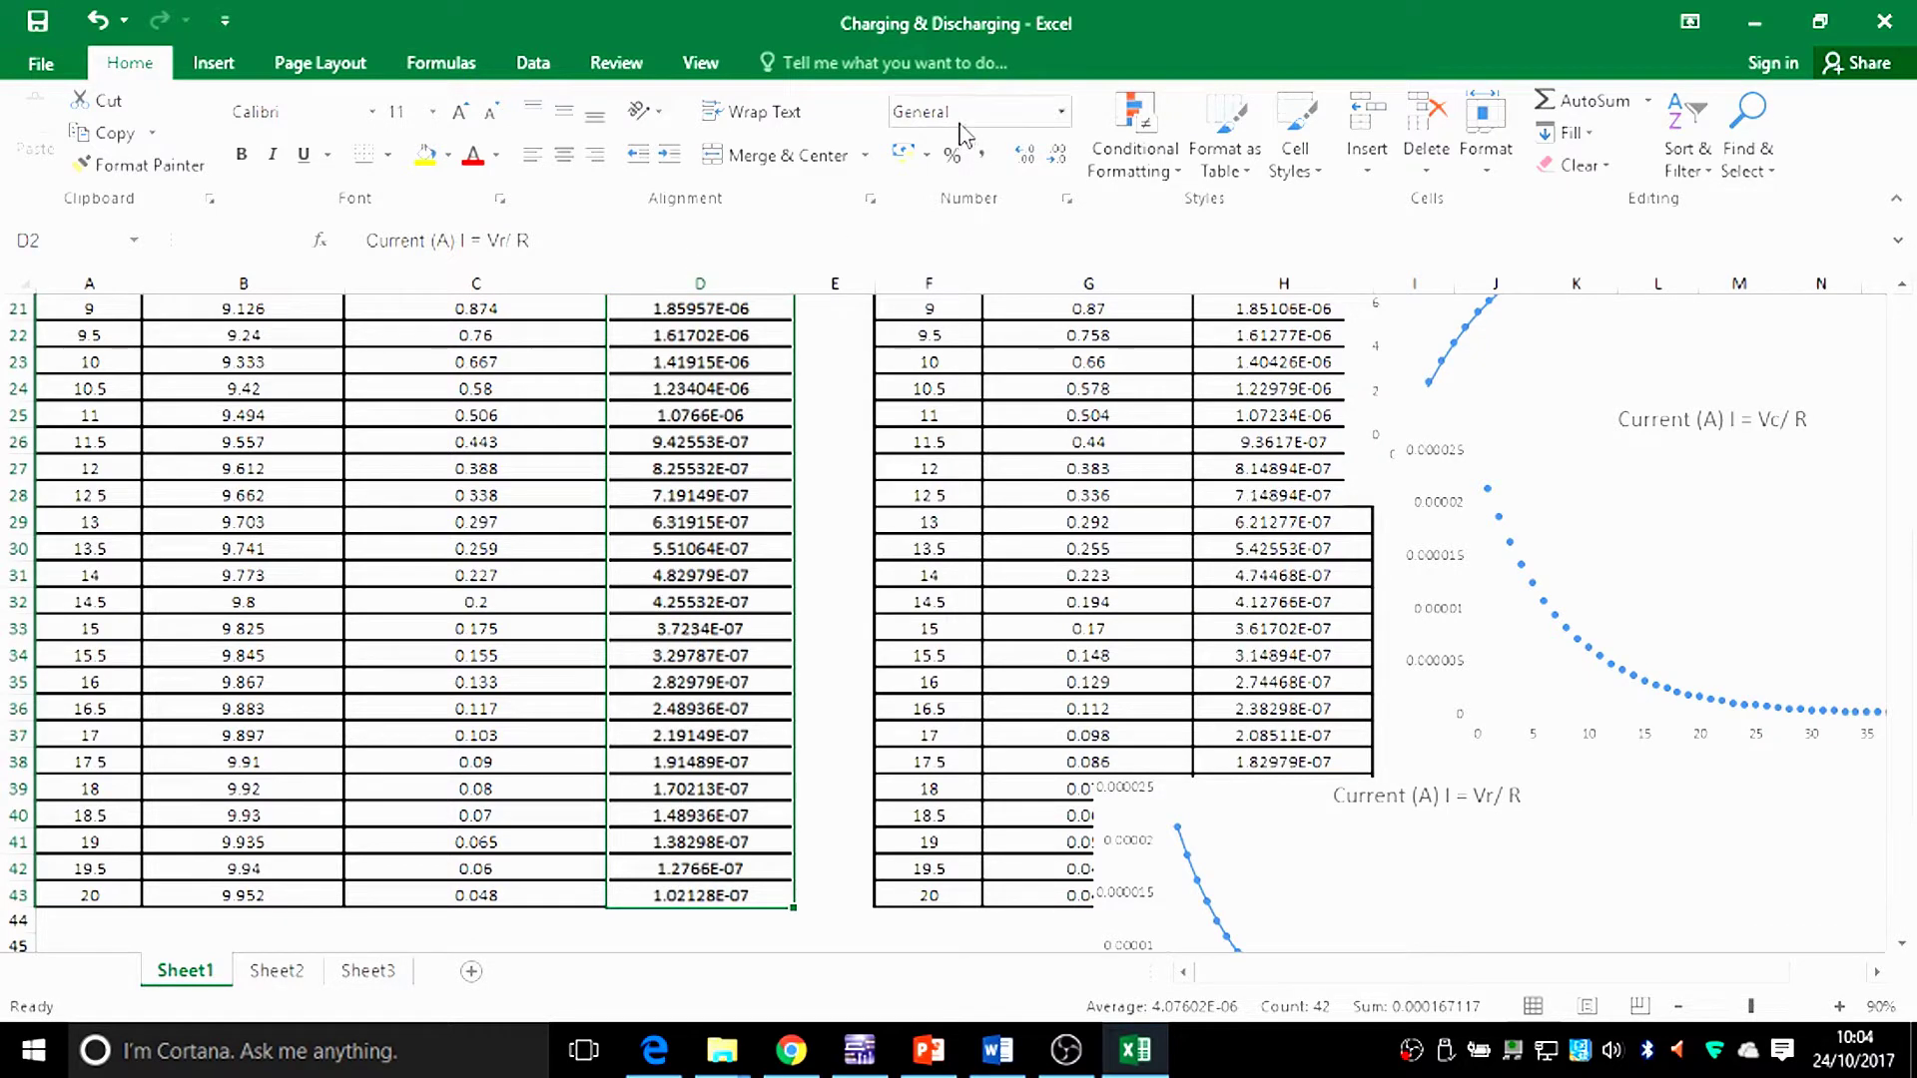
pyautogui.click(219, 76)
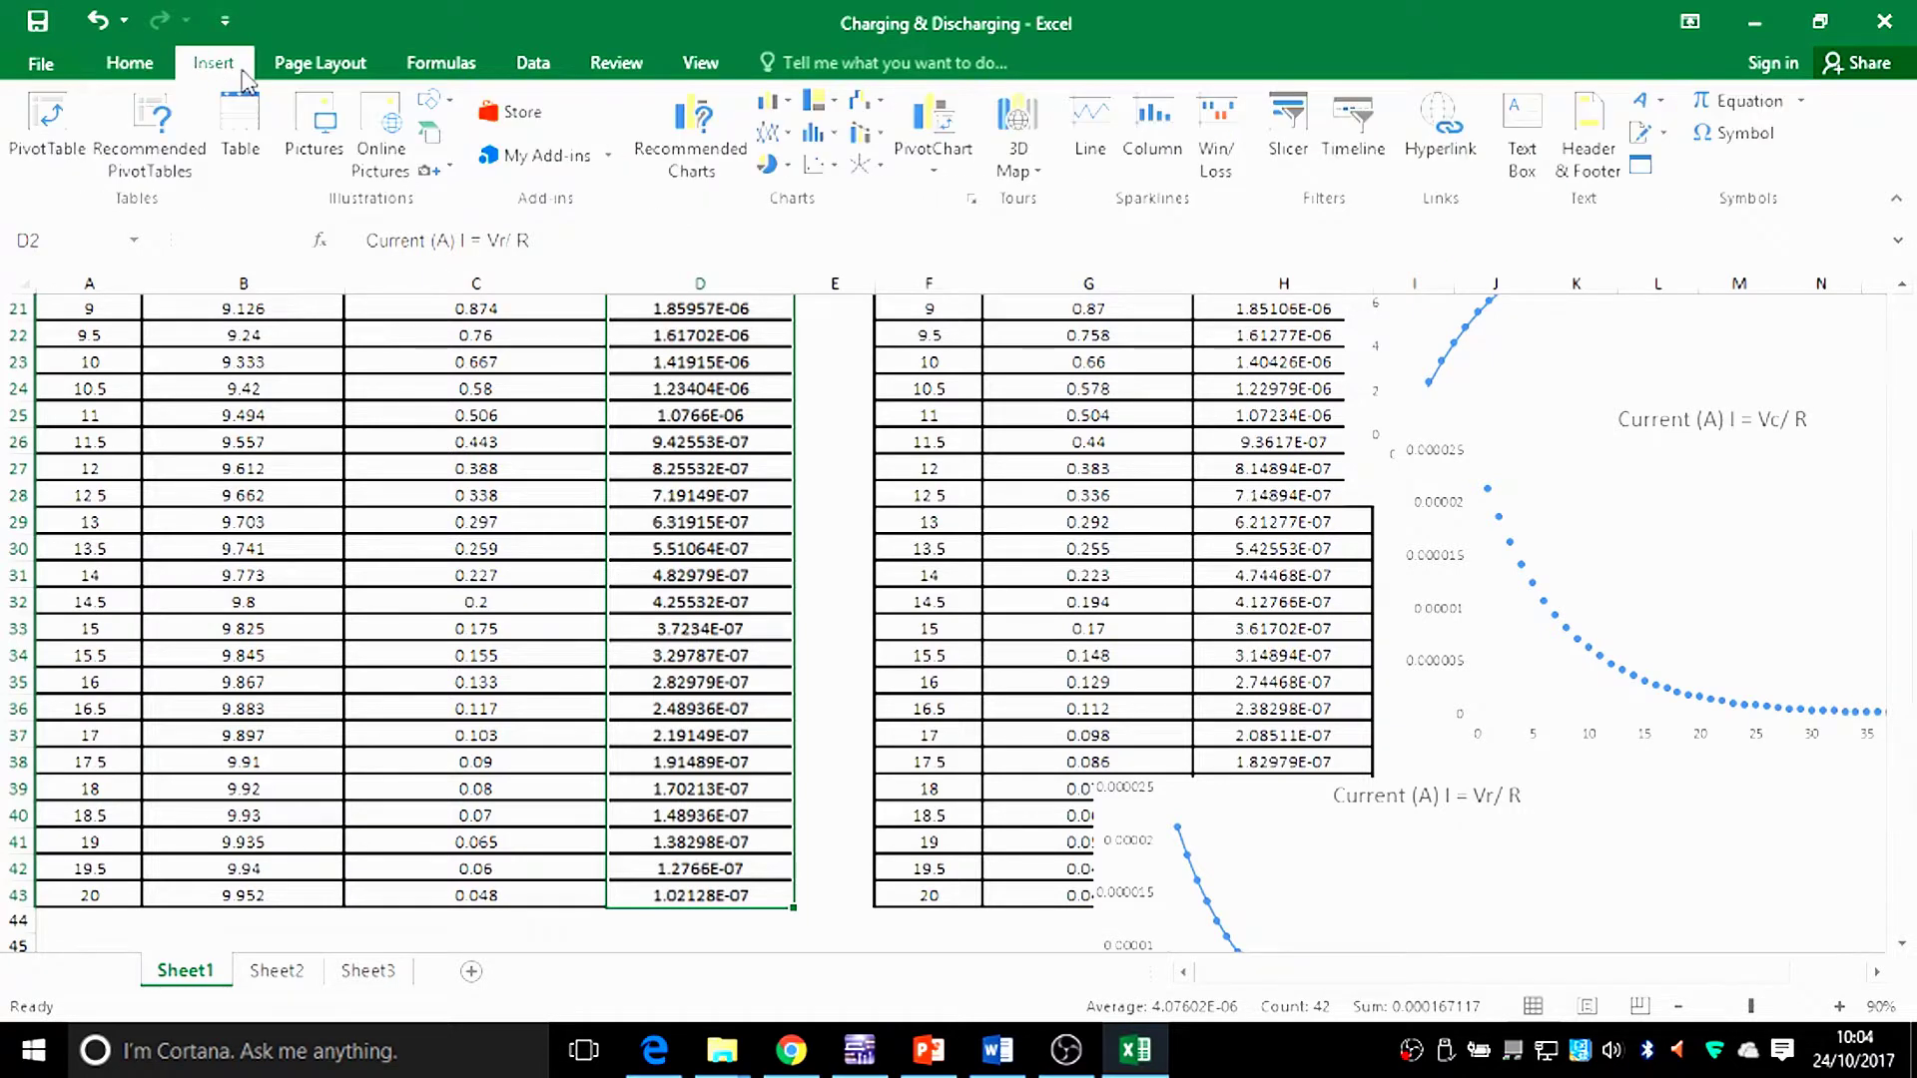
pyautogui.click(821, 167)
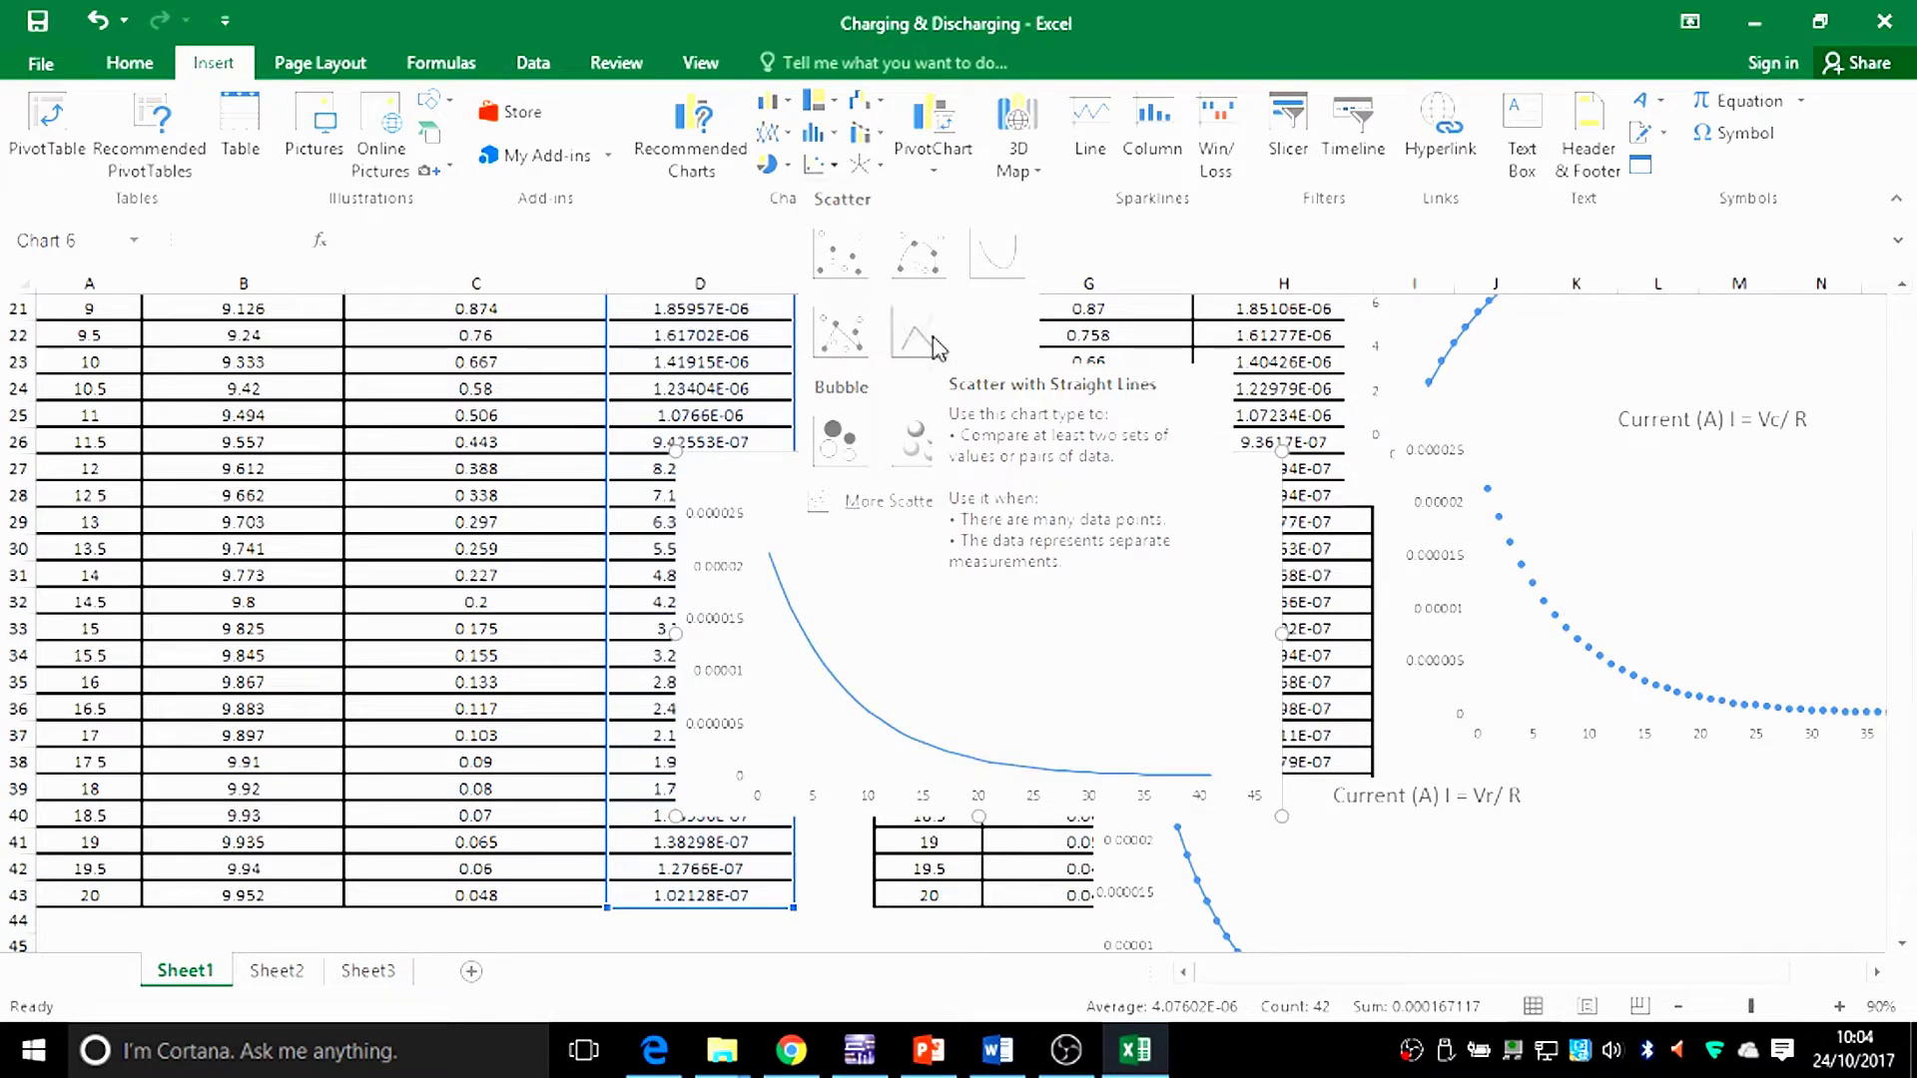
pyautogui.click(916, 339)
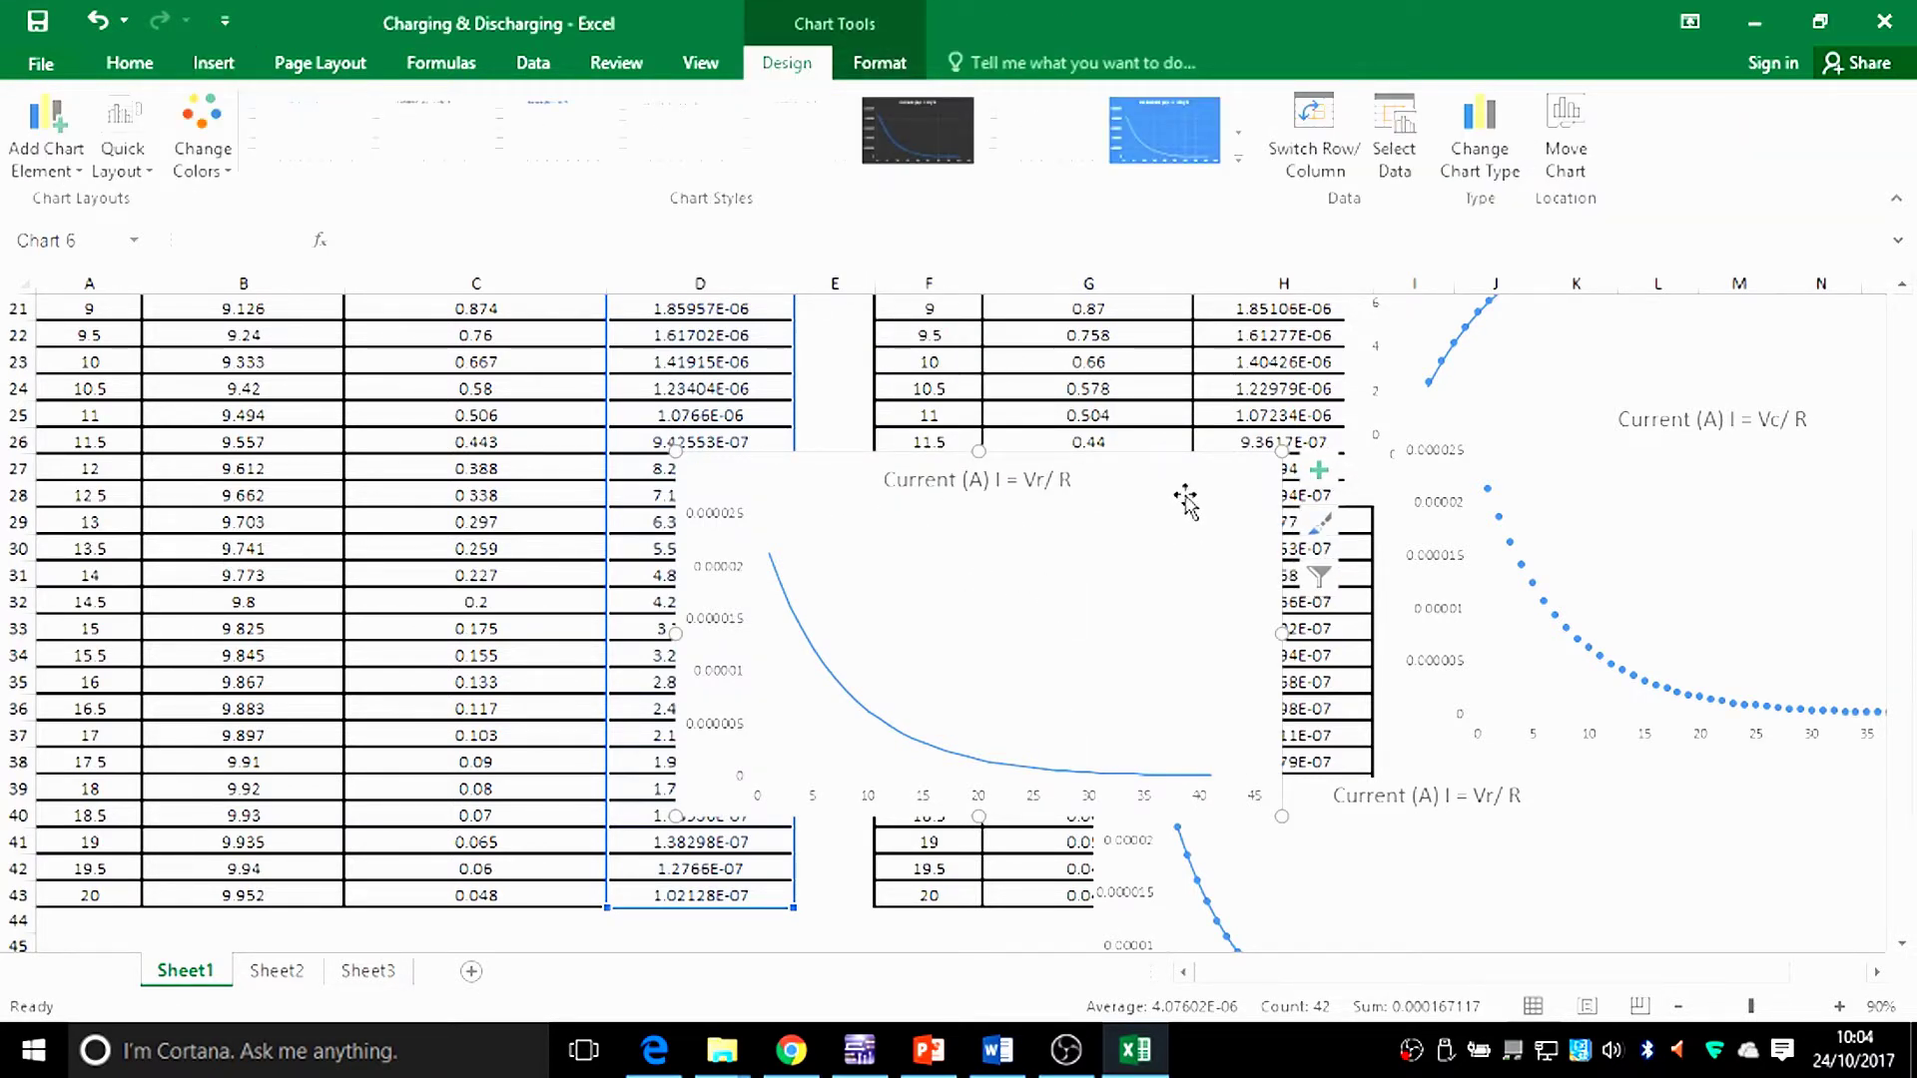
pyautogui.press('Delete')
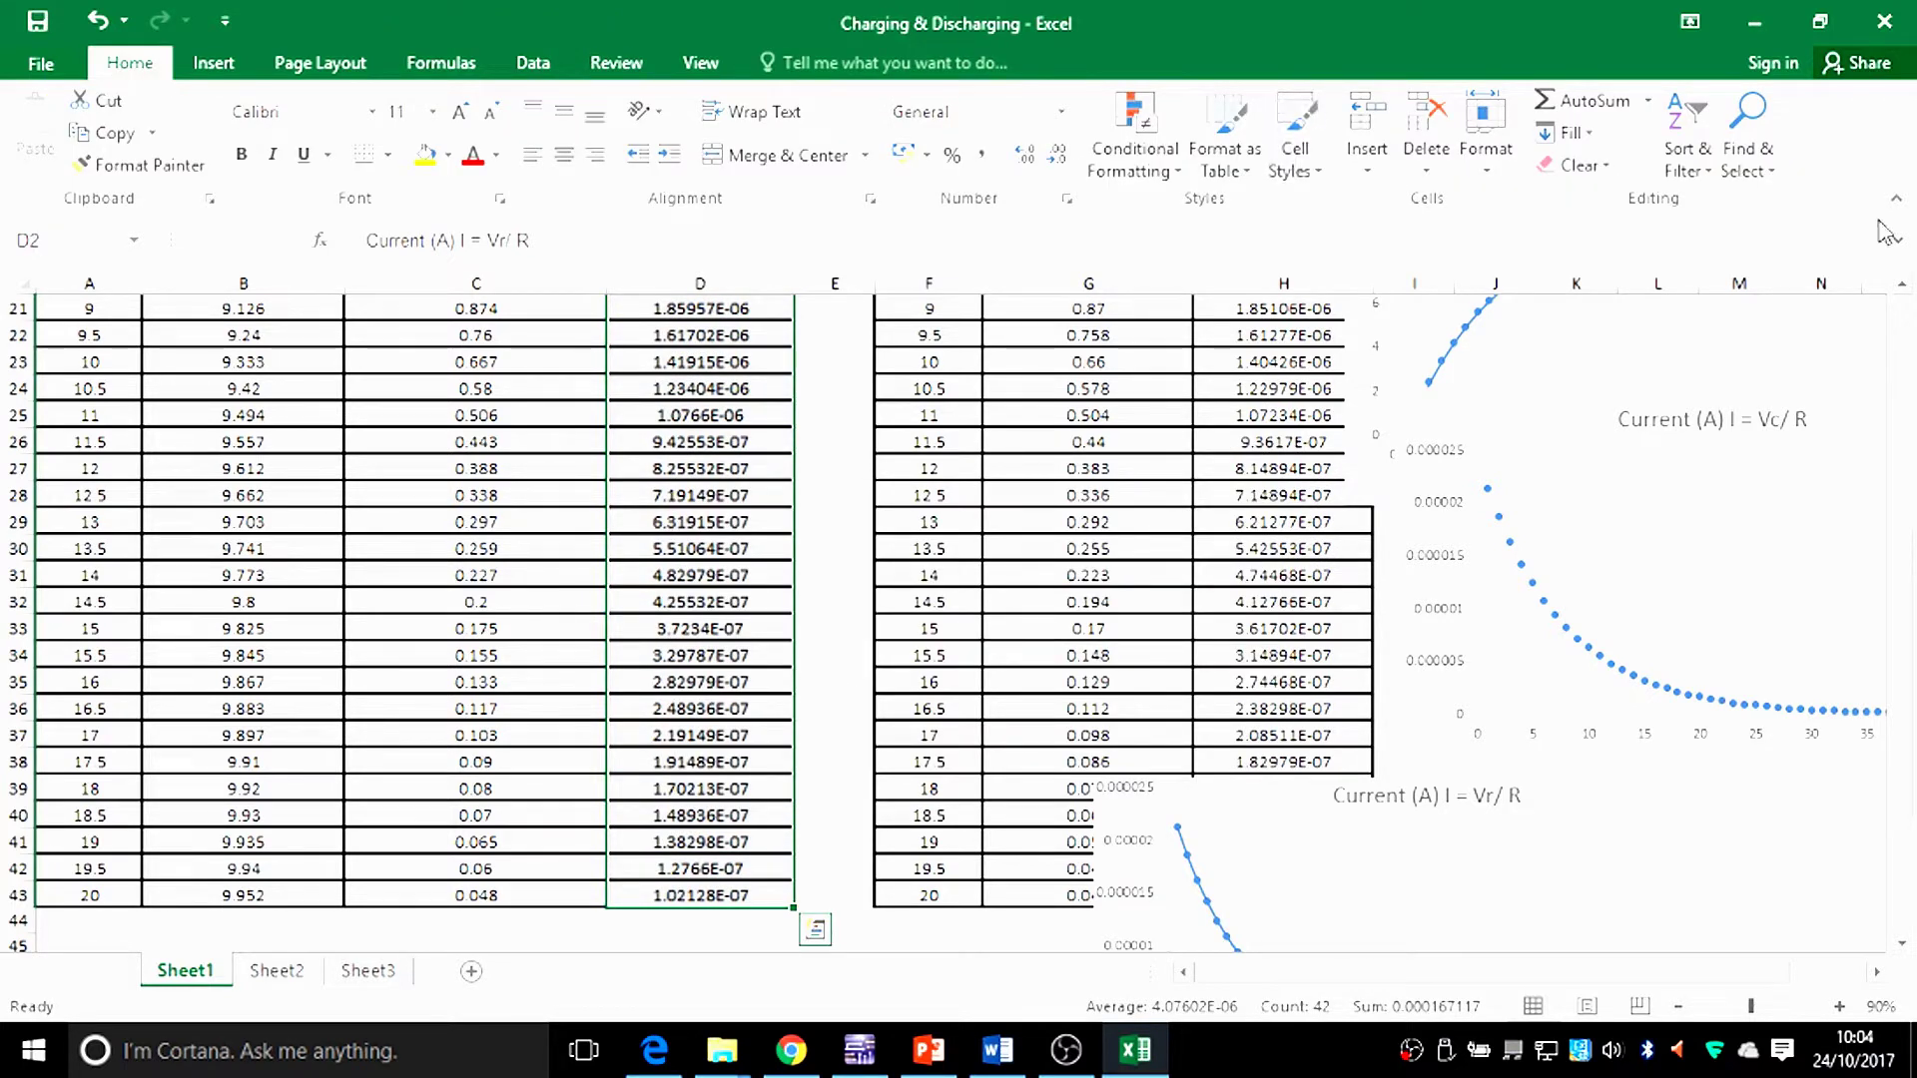
pyautogui.moveTo(1902, 556); pyautogui.dragTo(1907, 314)
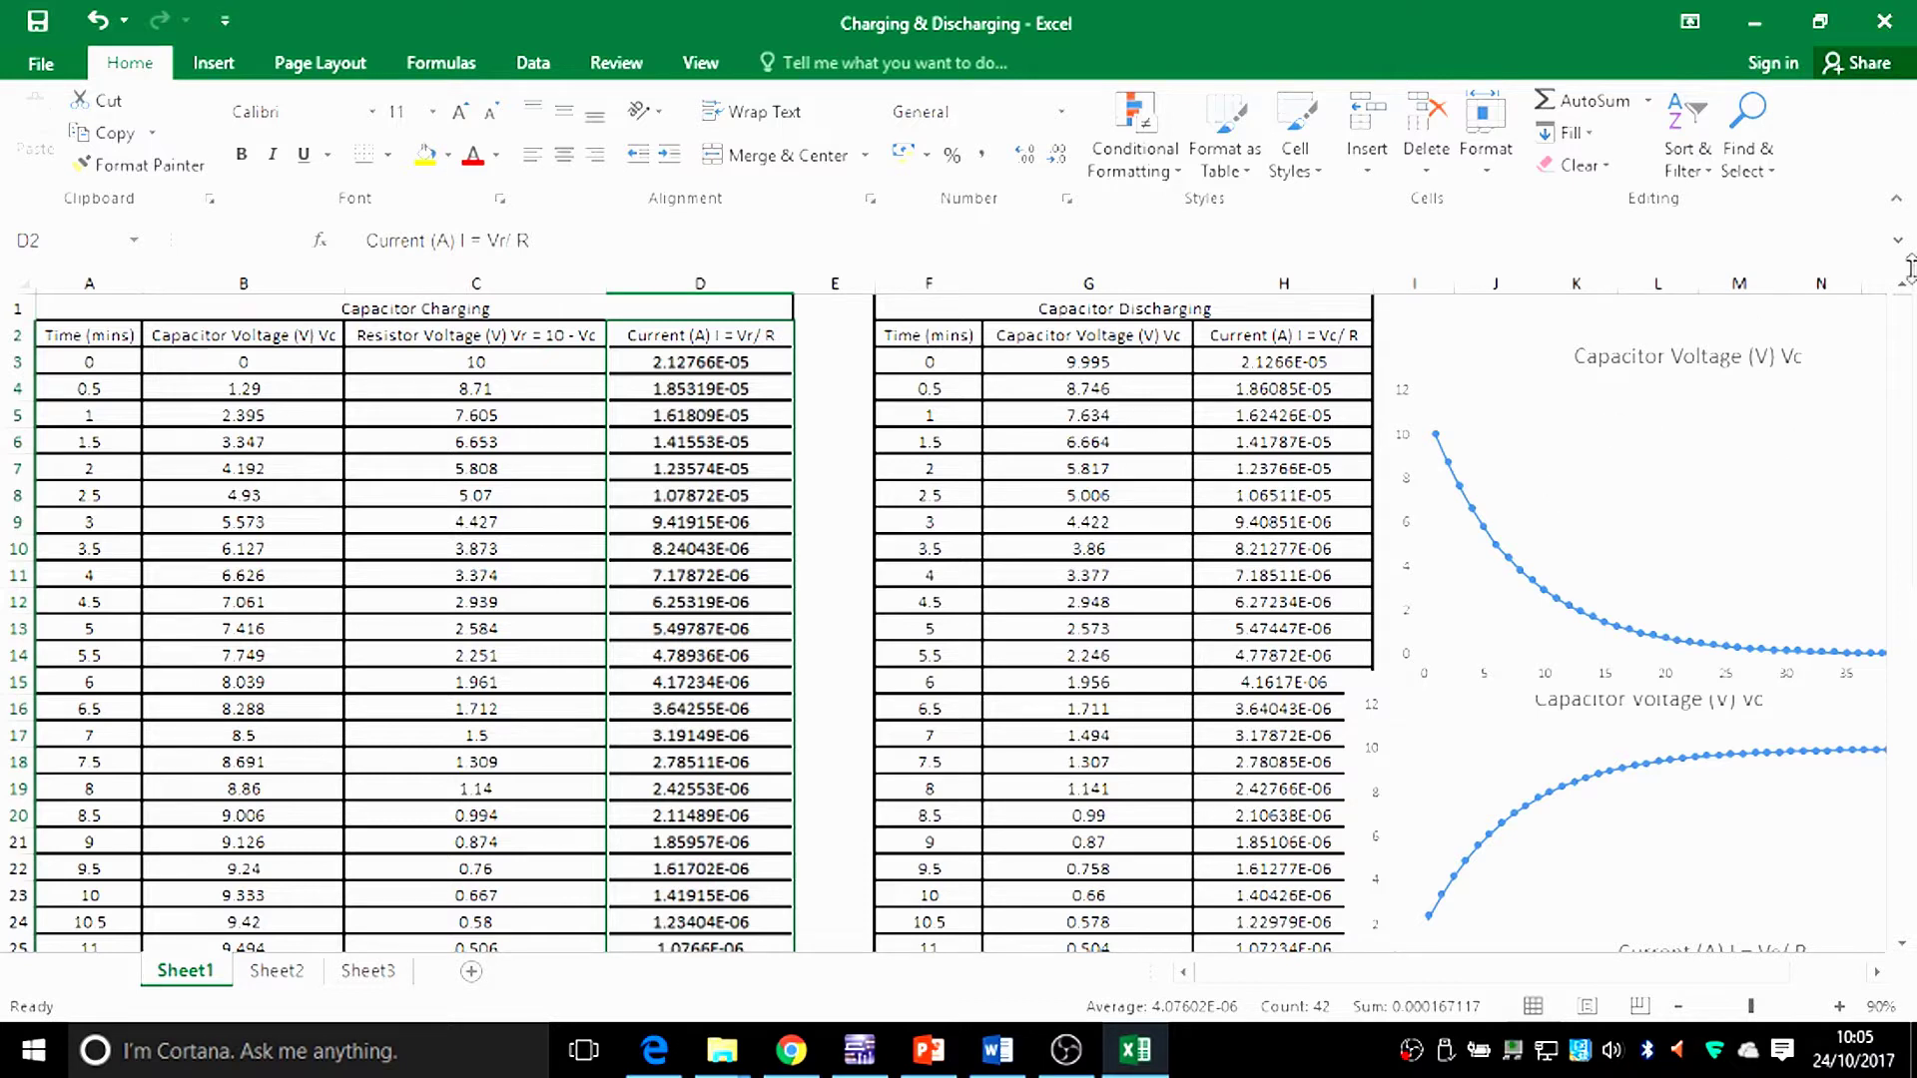
# Close the Charging & Discharging workbook without saving, and switch to Multisim to stop the running simulation.
pyautogui.click(1886, 22)
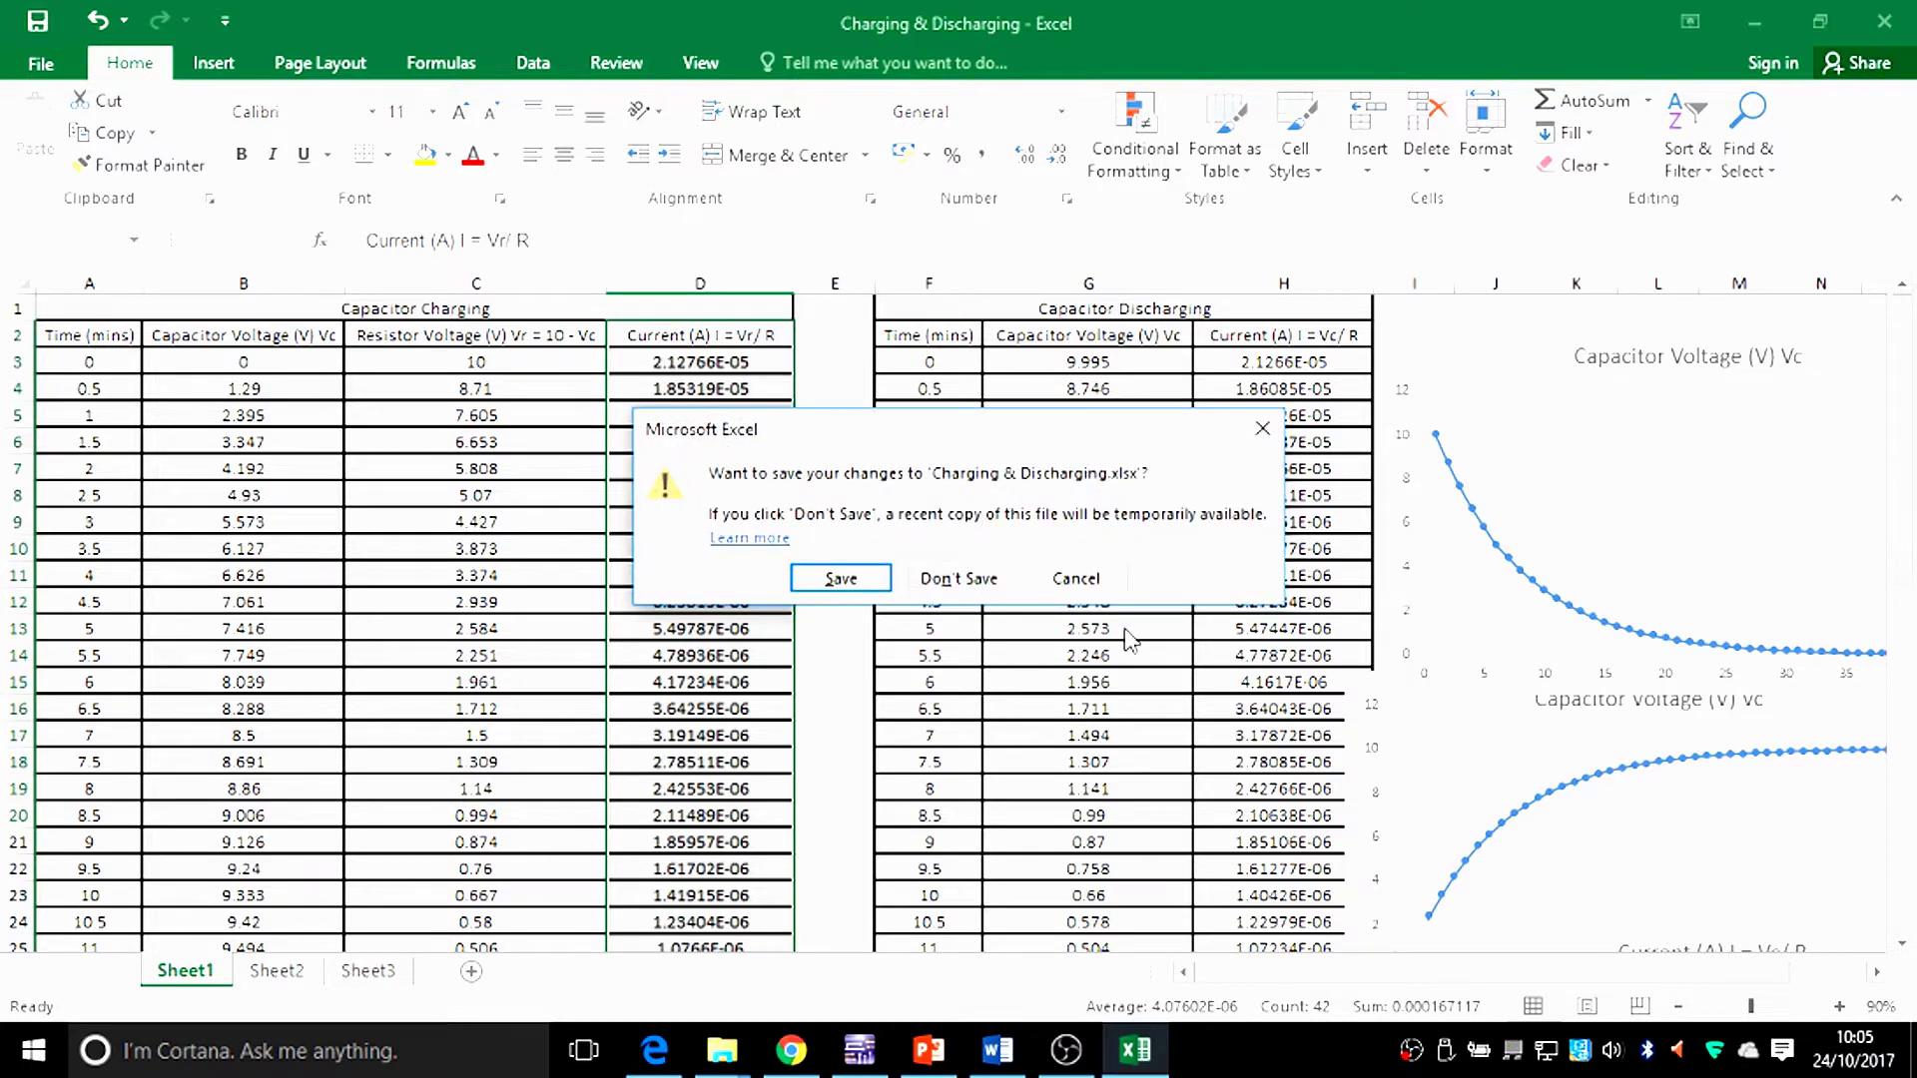
pyautogui.click(951, 583)
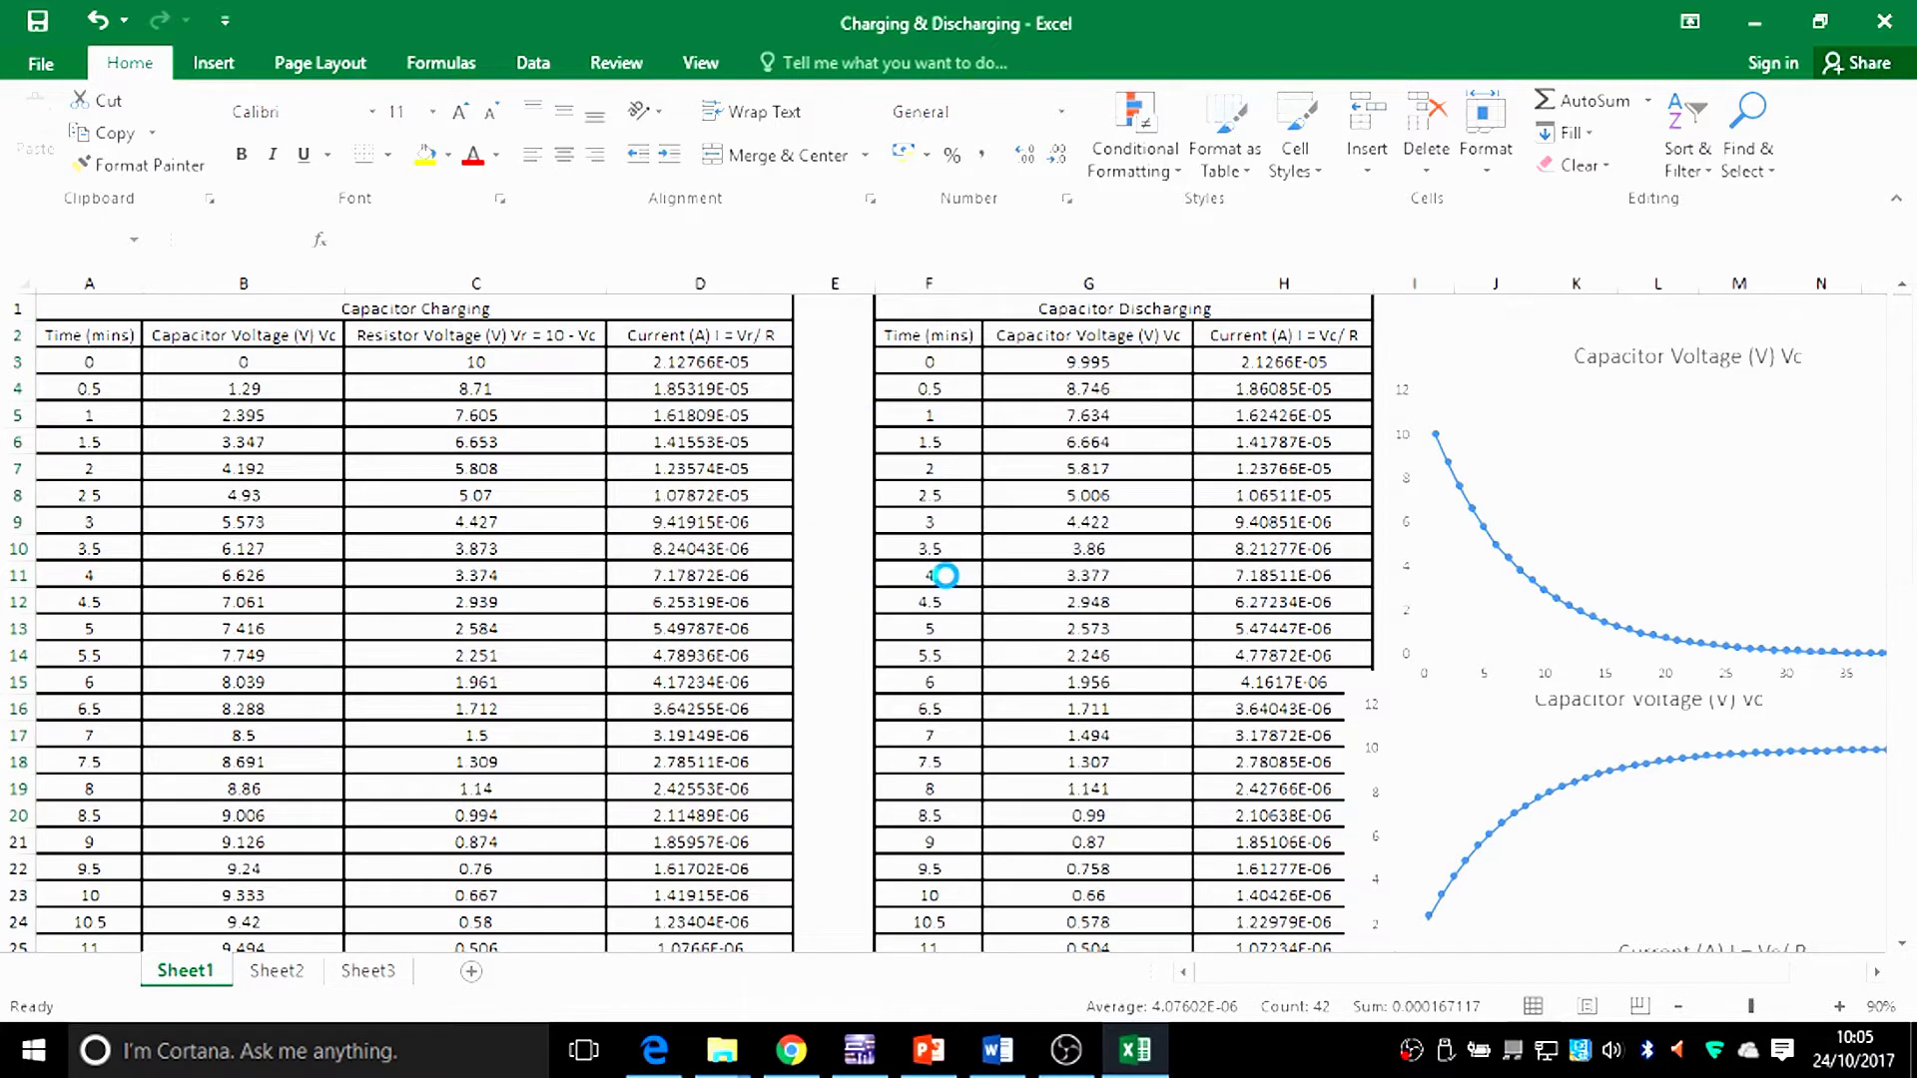
pyautogui.click(865, 1051)
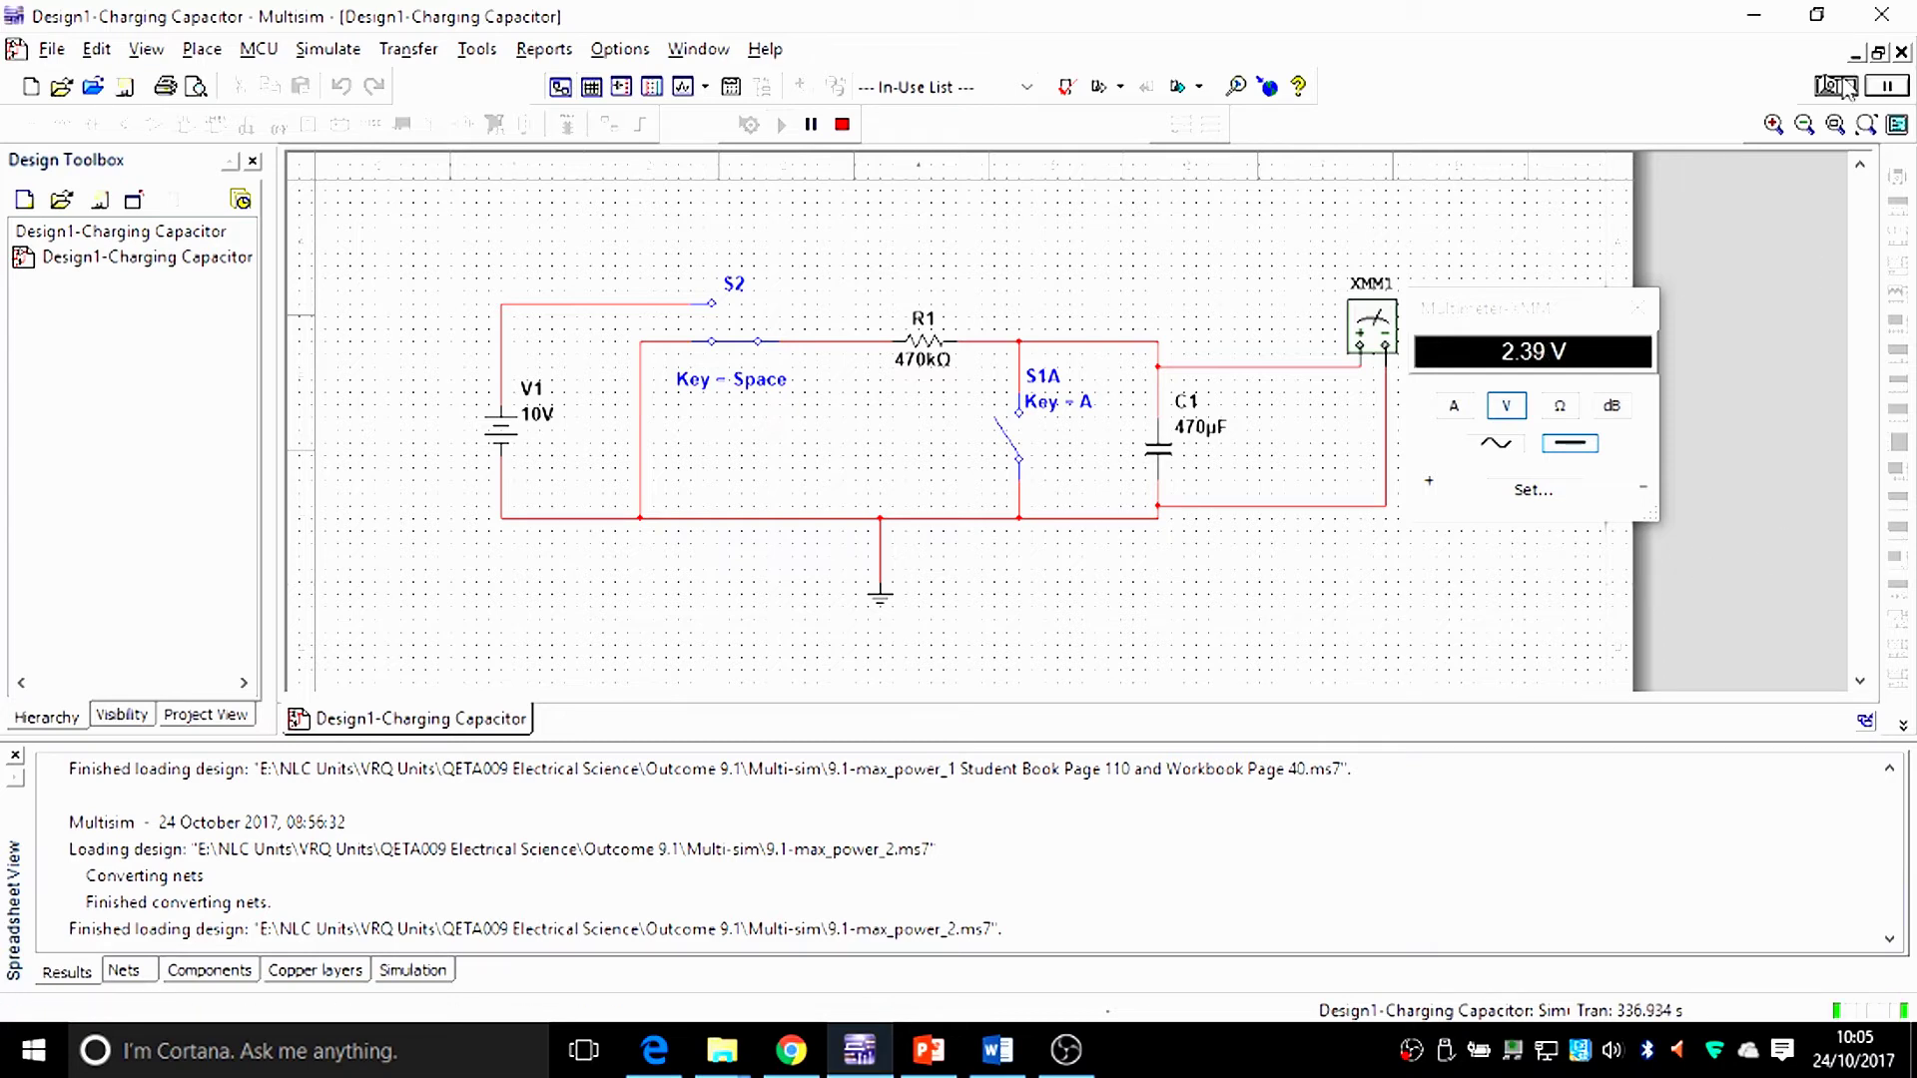
pyautogui.click(1835, 88)
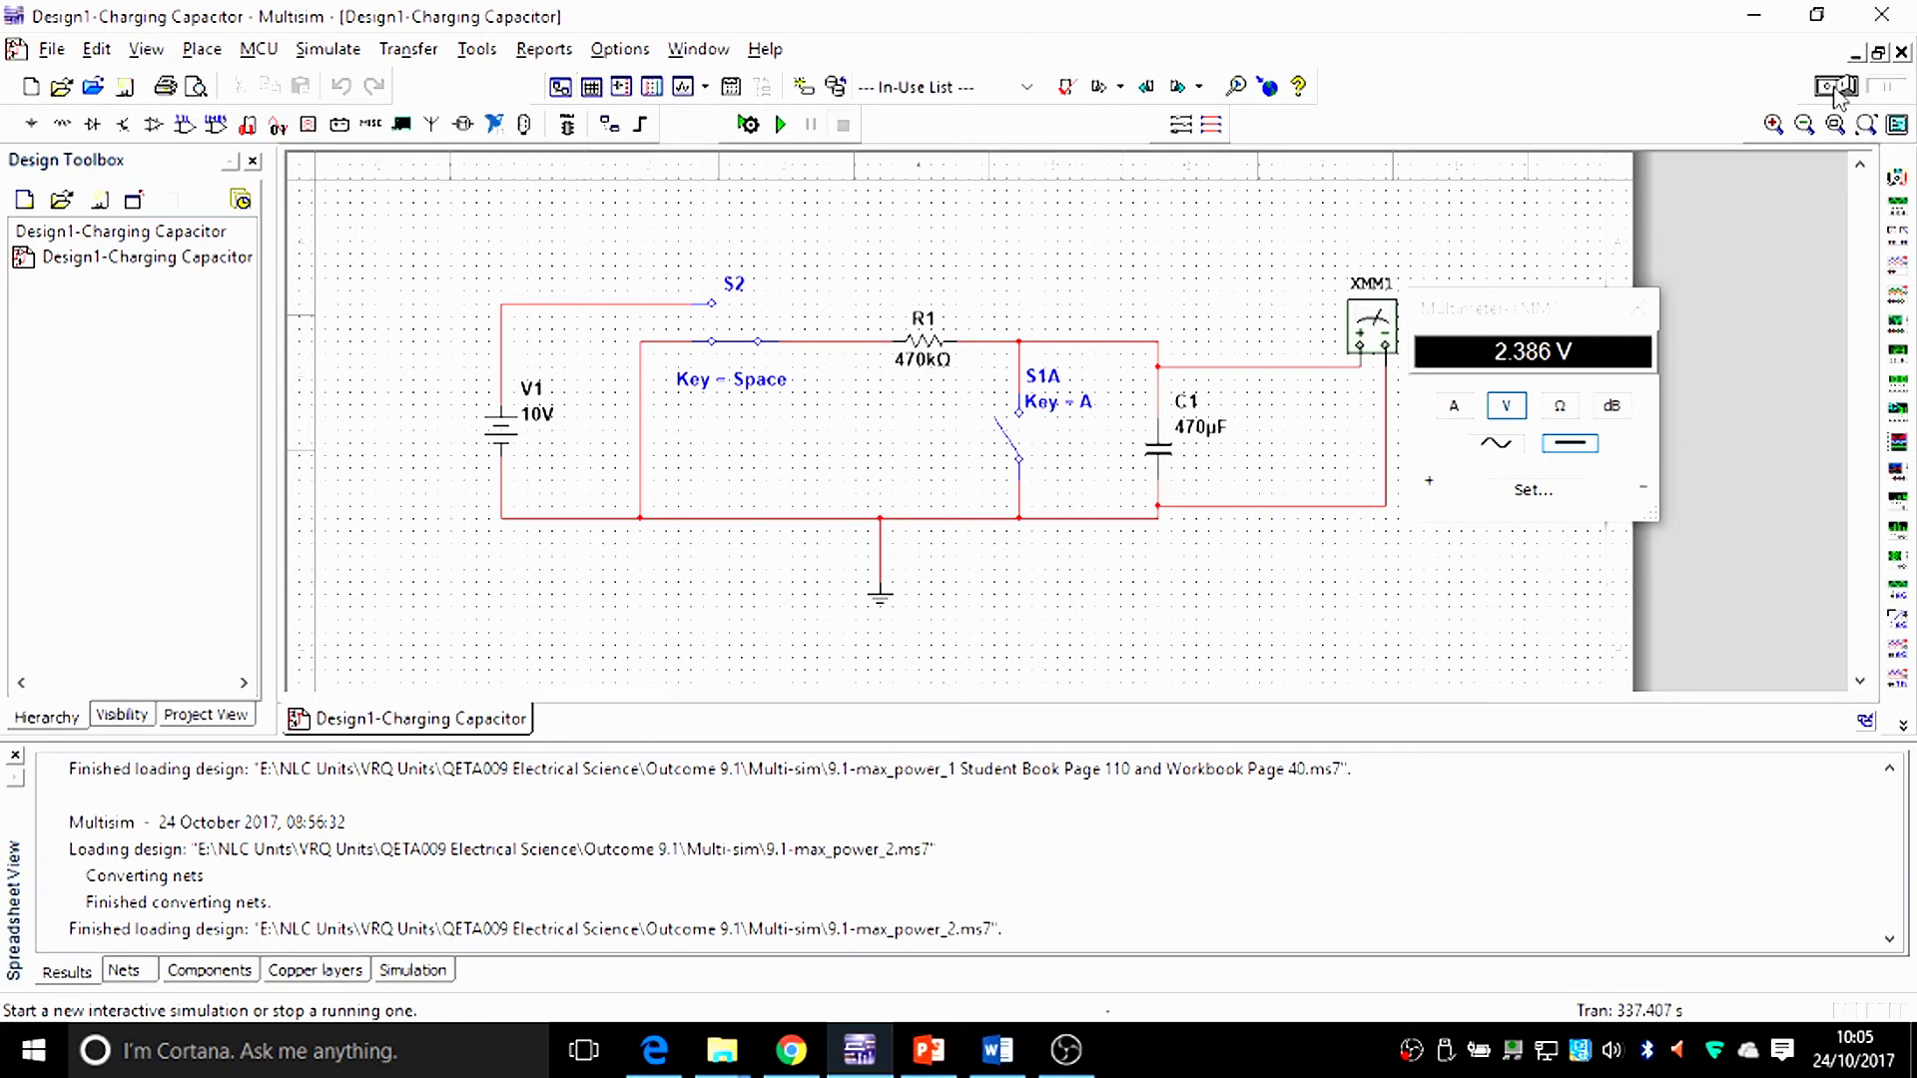